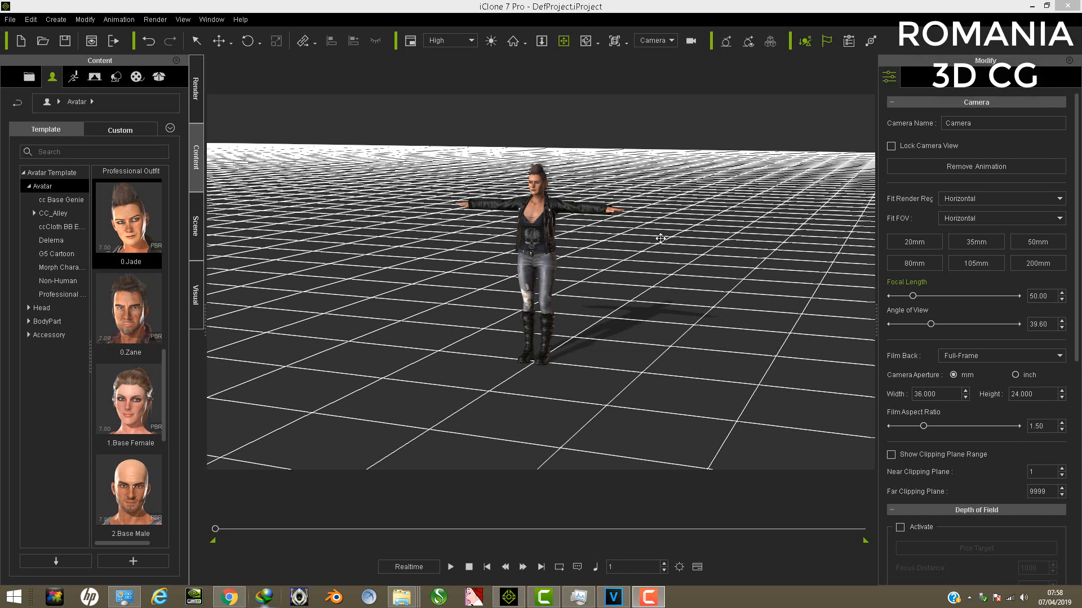
# - Examine the standing avatar and the floor grid from the front, above and both sides
pyautogui.moveTo(664, 239); pyautogui.dragTo(654, 226, button='middle')
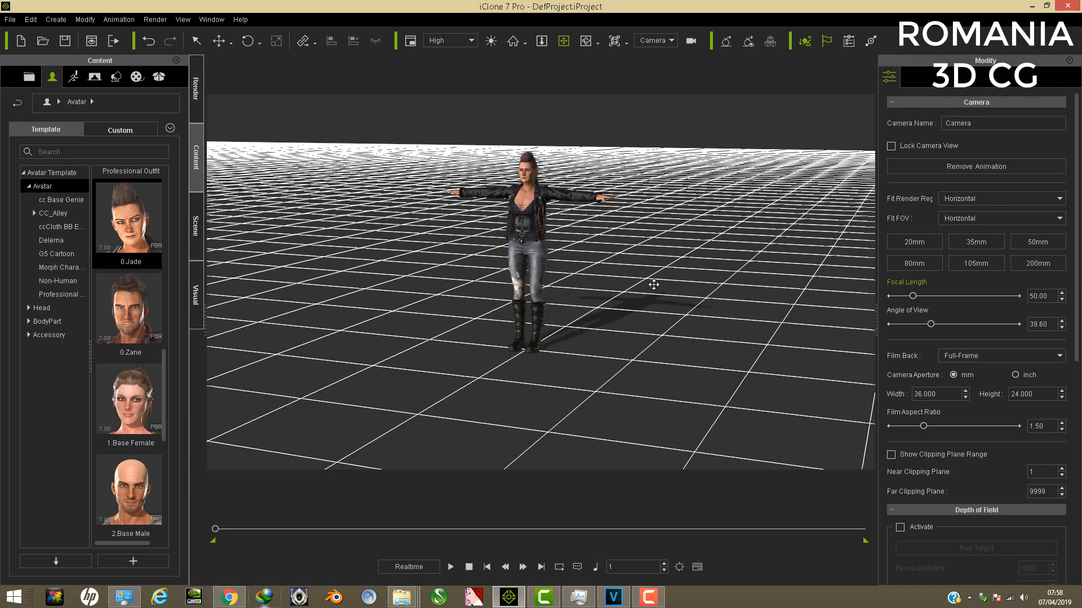
pyautogui.moveTo(564, 288); pyautogui.dragTo(659, 215, button='right')
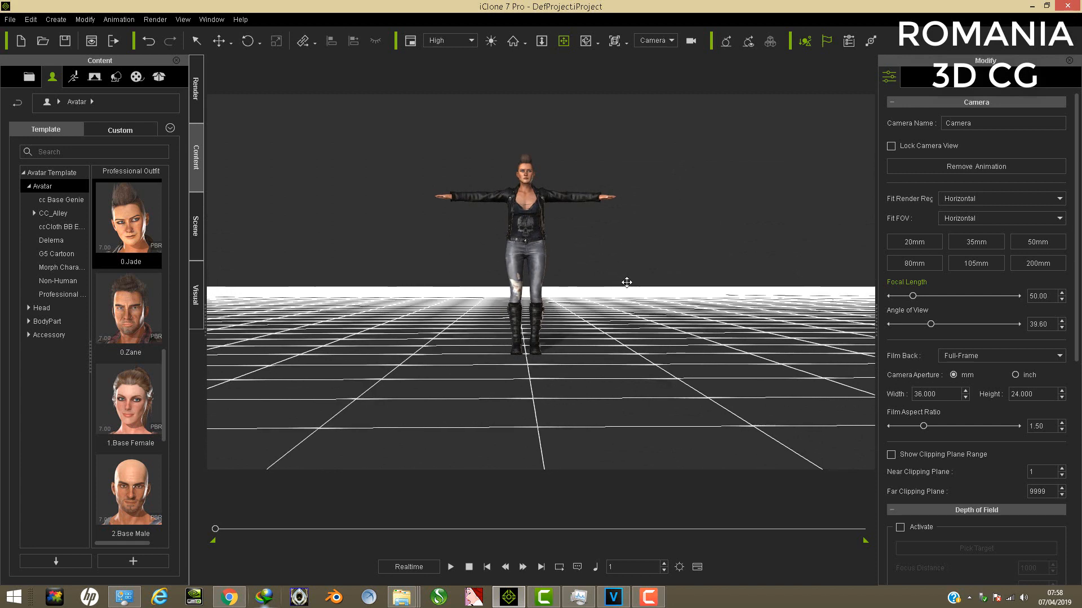
pyautogui.moveTo(580, 321); pyautogui.dragTo(730, 427, button='right')
pyautogui.moveTo(569, 382); pyautogui.dragTo(309, 350, button='right')
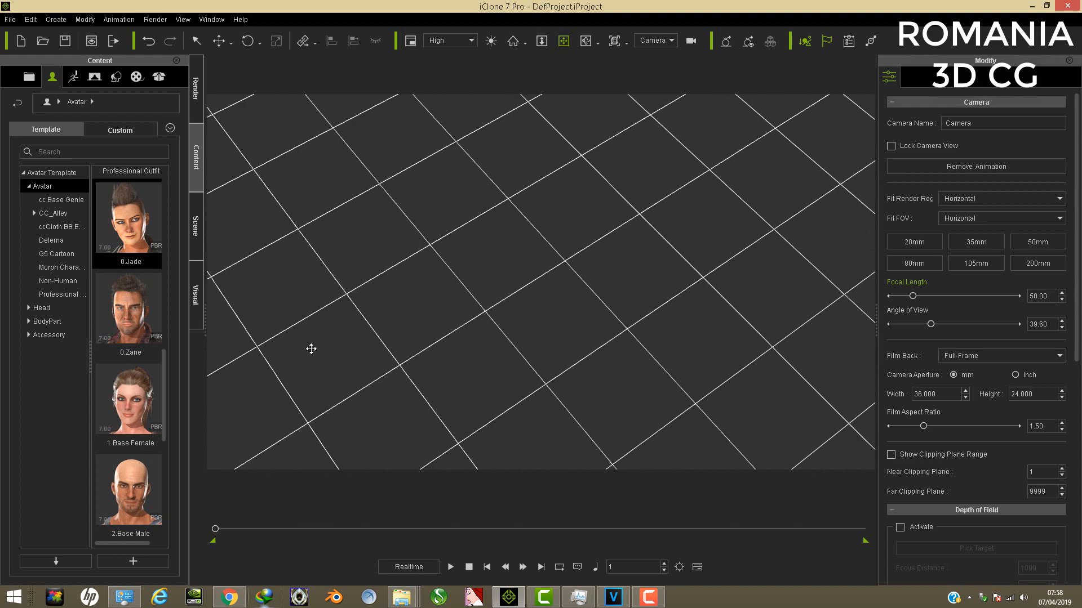
pyautogui.moveTo(453, 300); pyautogui.dragTo(581, 281, button='right')
pyautogui.moveTo(589, 283); pyautogui.dragTo(627, 289, button='middle')
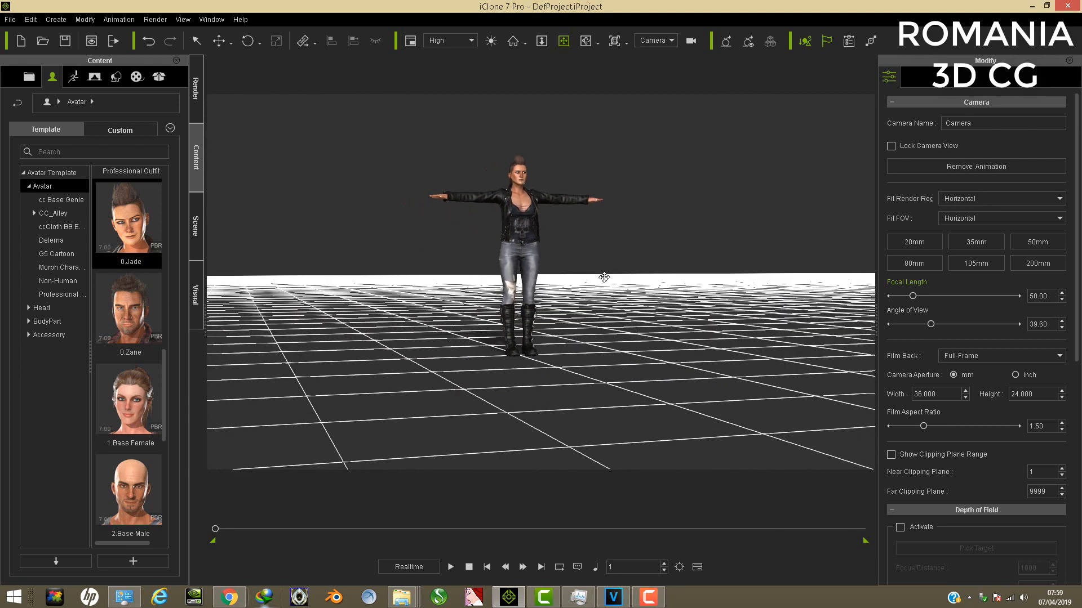
pyautogui.moveTo(627, 289); pyautogui.dragTo(623, 282, button='right')
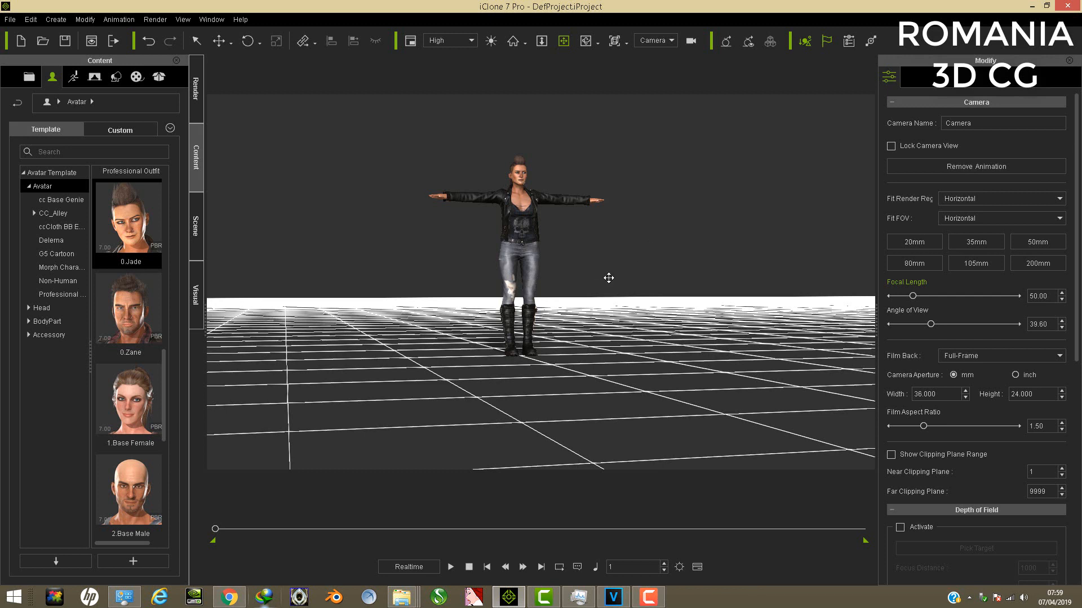
pyautogui.moveTo(611, 275); pyautogui.dragTo(612, 275)
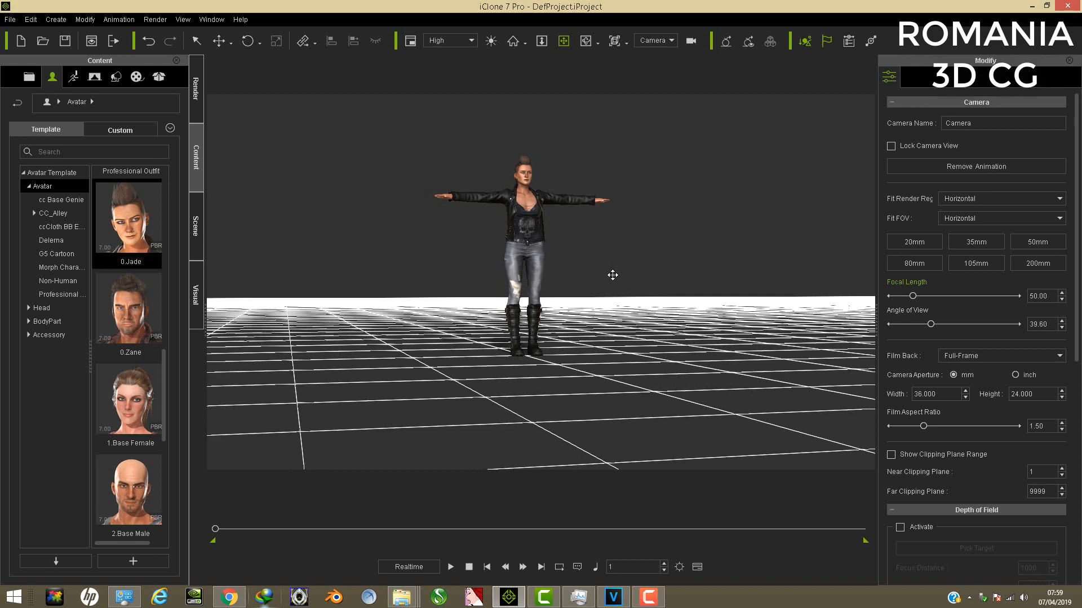
pyautogui.moveTo(648, 271); pyautogui.dragTo(503, 288, button='right')
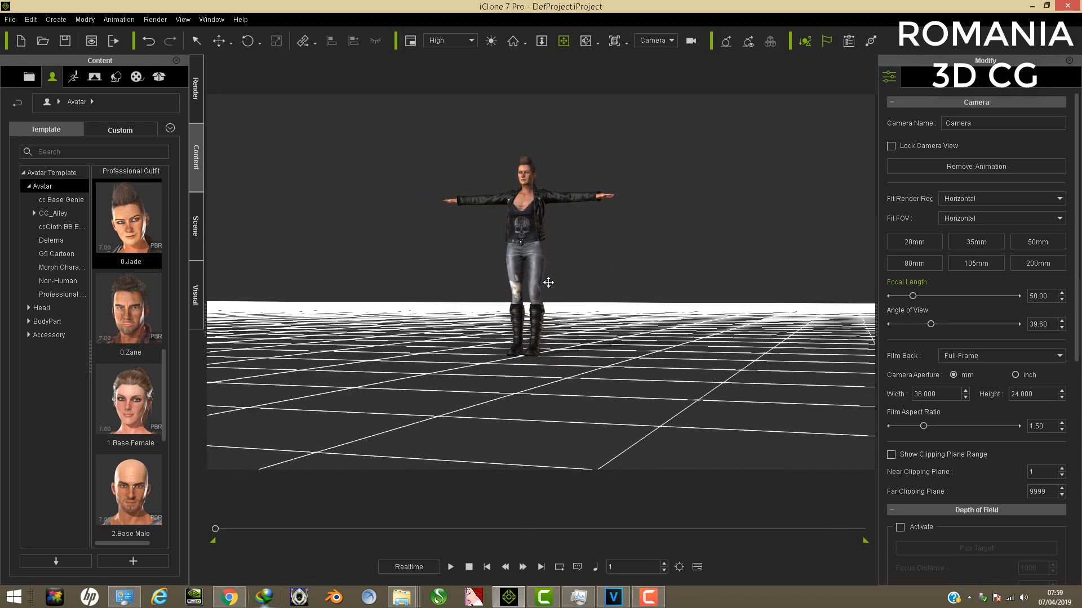
pyautogui.moveTo(574, 270); pyautogui.dragTo(584, 272)
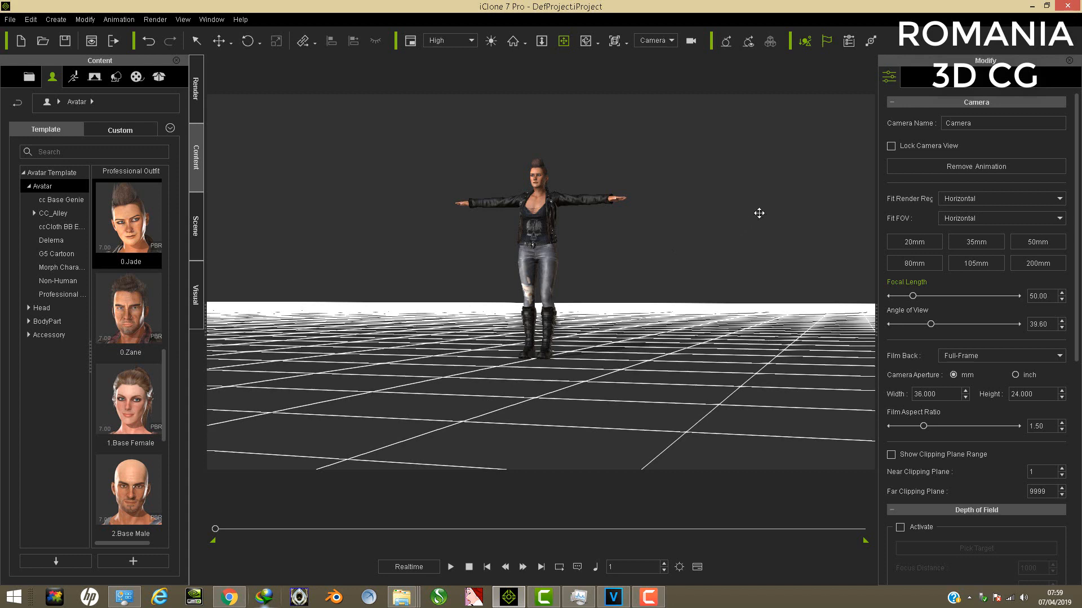
# - Show the Character Creator v3.01 shortcut on the desktop, and return to iClone
pyautogui.click(1028, 7)
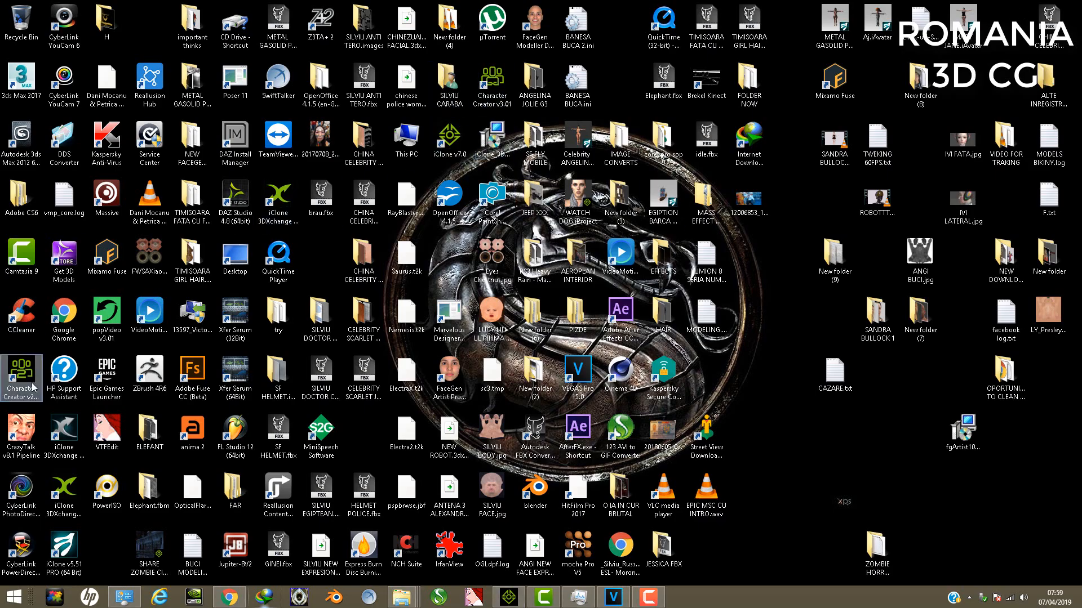
pyautogui.doubleClick(494, 92)
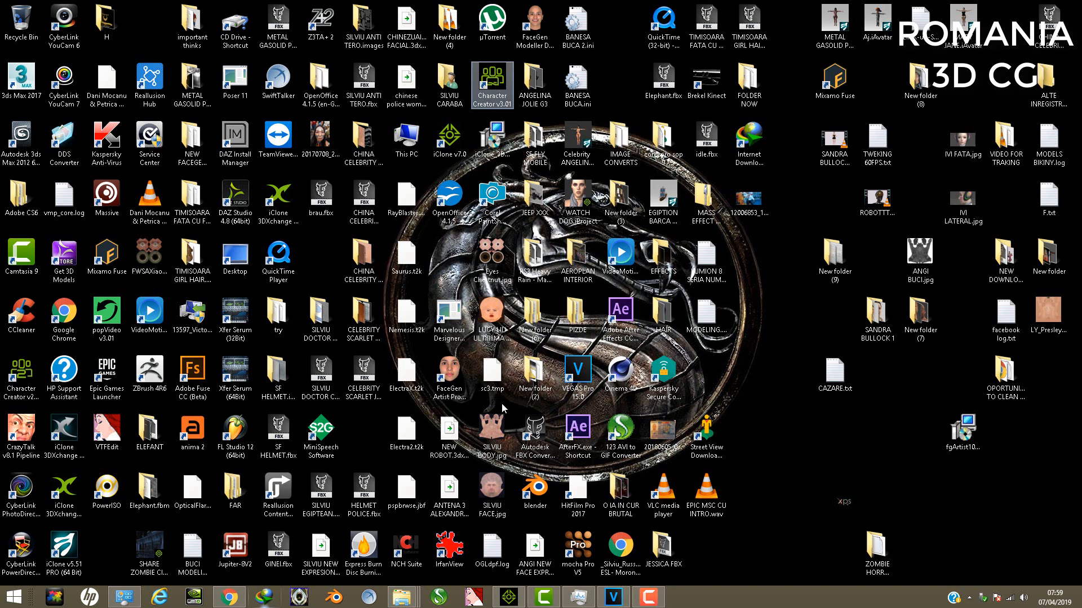
pyautogui.click(499, 605)
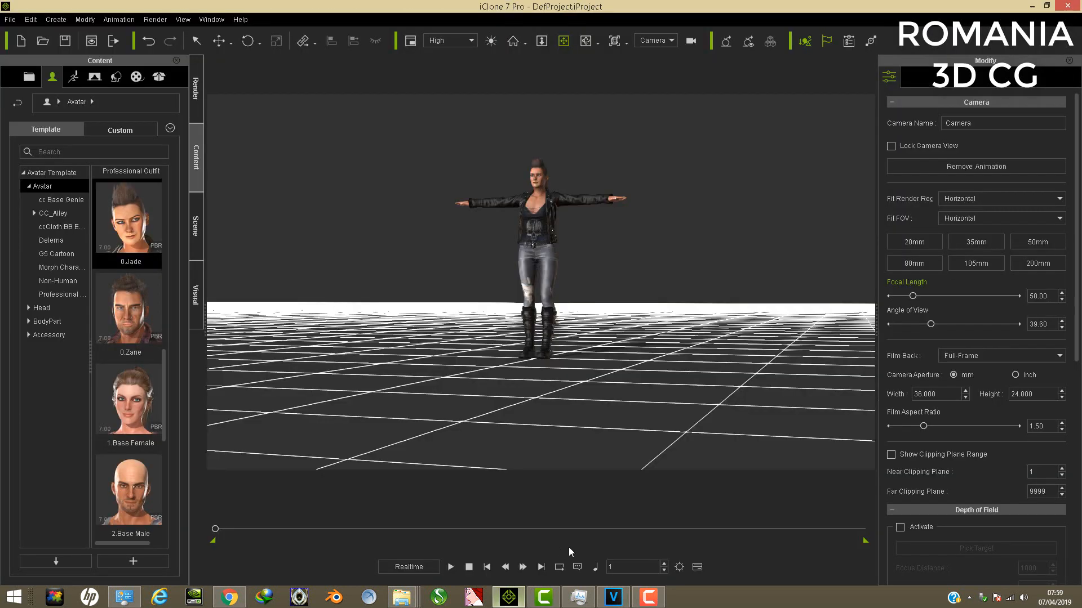
pyautogui.moveTo(565, 303); pyautogui.dragTo(564, 295, button='right')
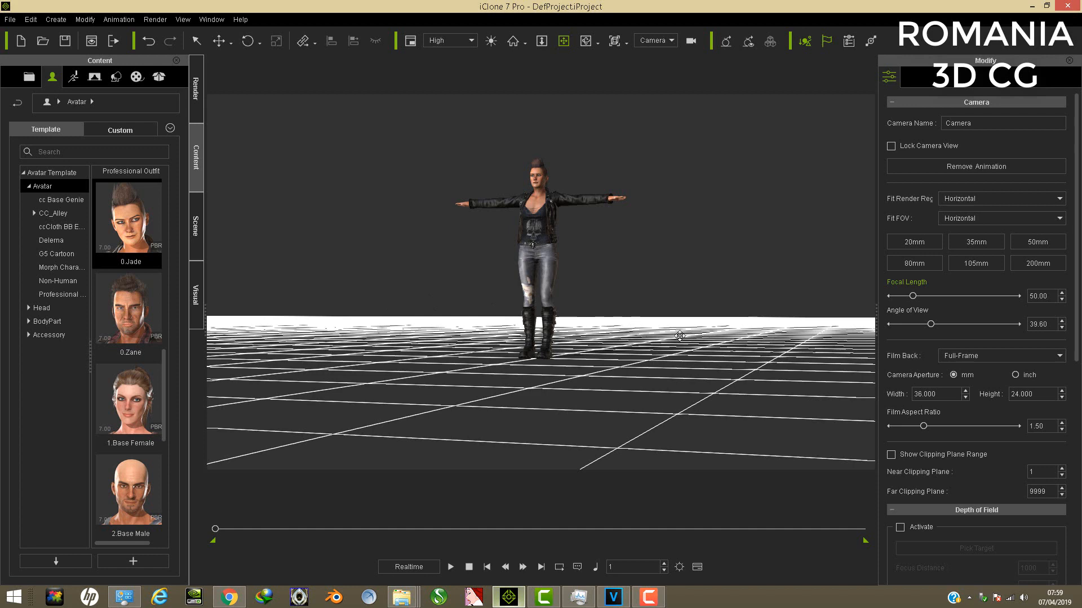
pyautogui.moveTo(584, 257); pyautogui.dragTo(605, 252, button='right')
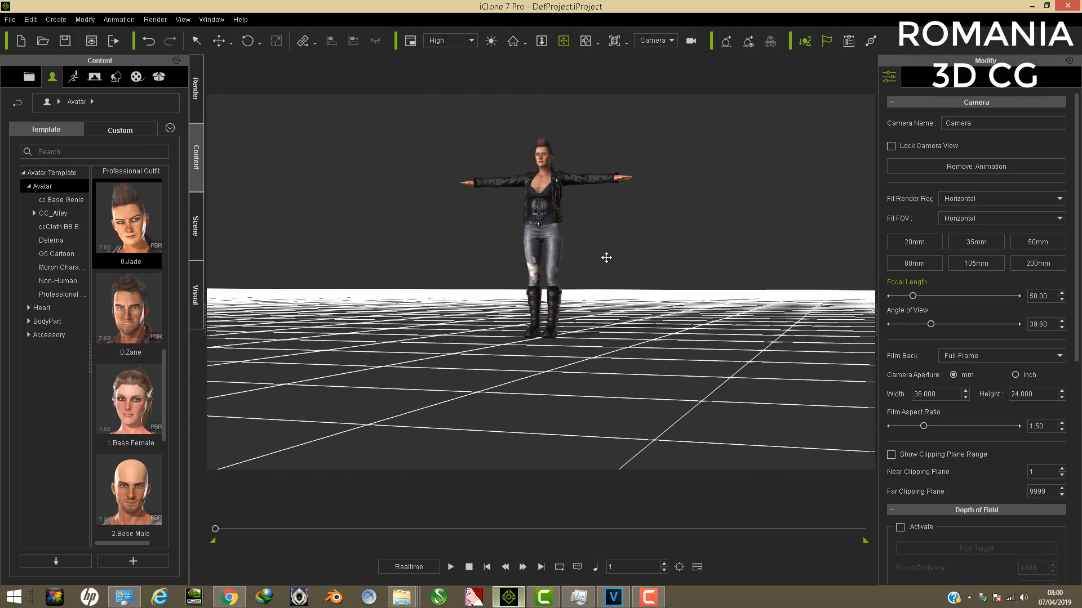
pyautogui.moveTo(606, 257); pyautogui.dragTo(597, 270, button='right')
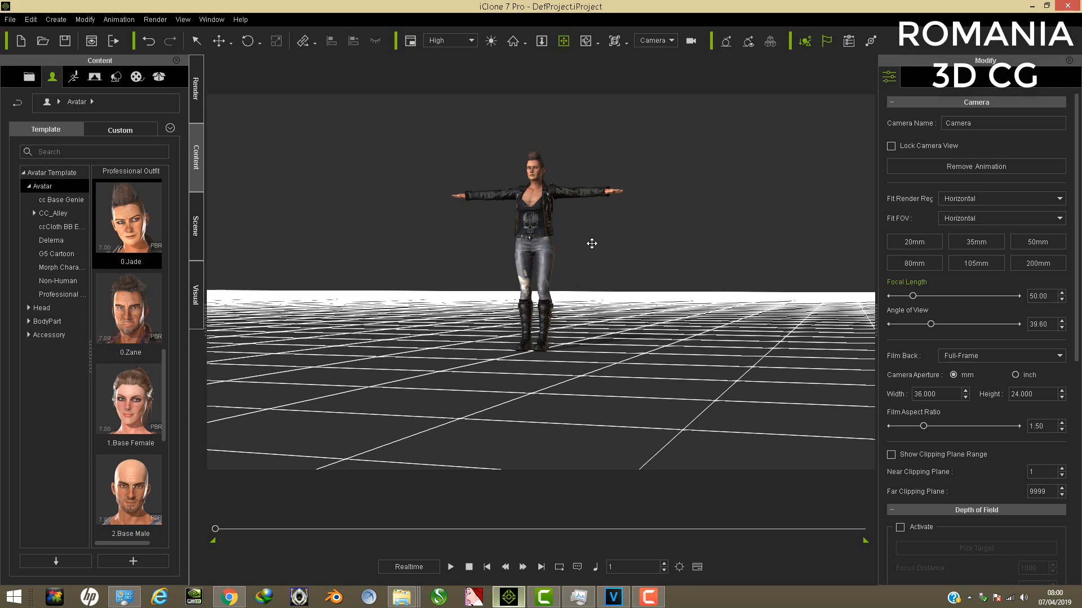
pyautogui.moveTo(592, 243); pyautogui.dragTo(592, 239, button='right')
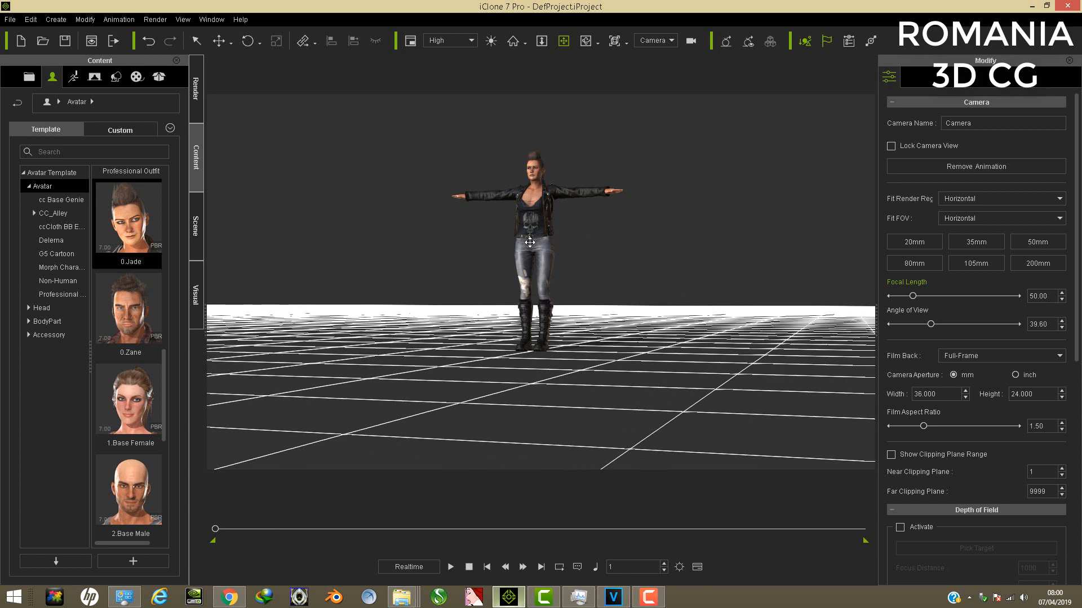
pyautogui.moveTo(541, 204)
pyautogui.mouseDown(button='right')
pyautogui.moveTo(528, 203)
pyautogui.moveTo(541, 205)
pyautogui.mouseUp(button='right')
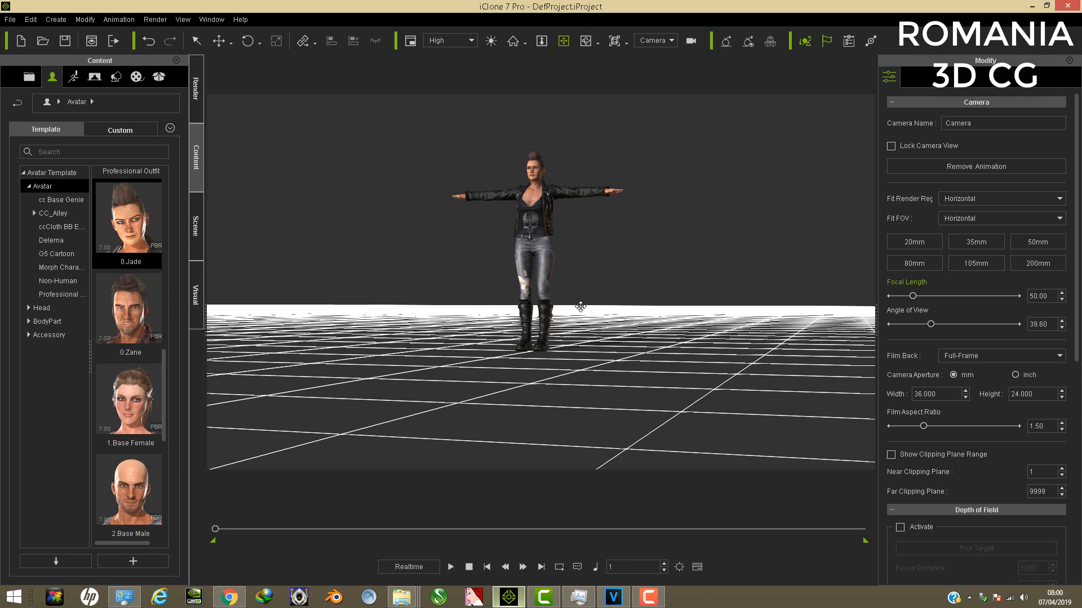
pyautogui.moveTo(580, 306); pyautogui.dragTo(548, 354, button='right')
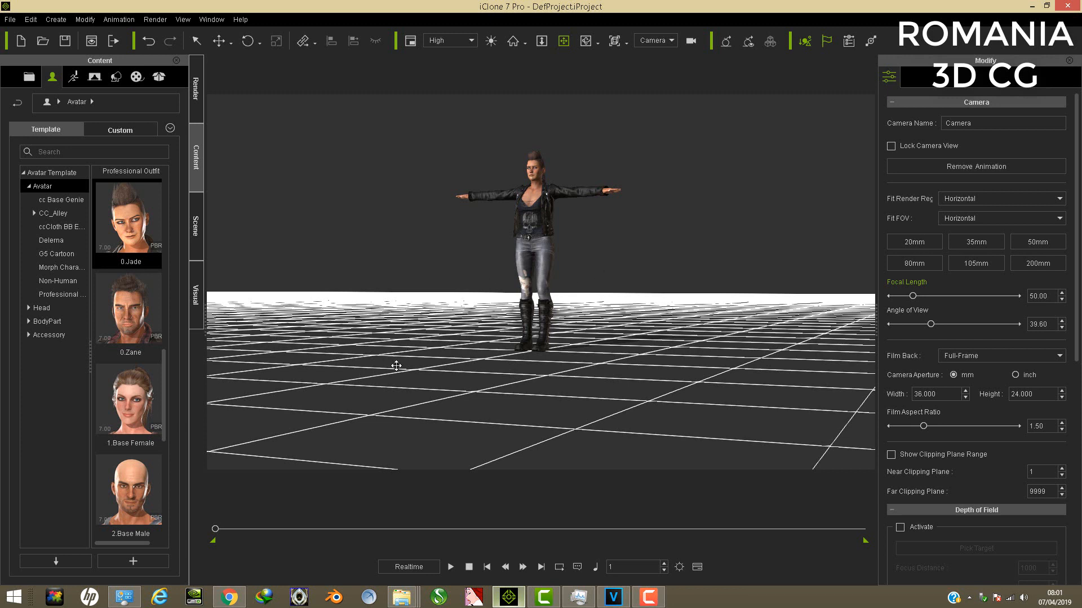
pyautogui.moveTo(597, 300); pyautogui.dragTo(584, 294)
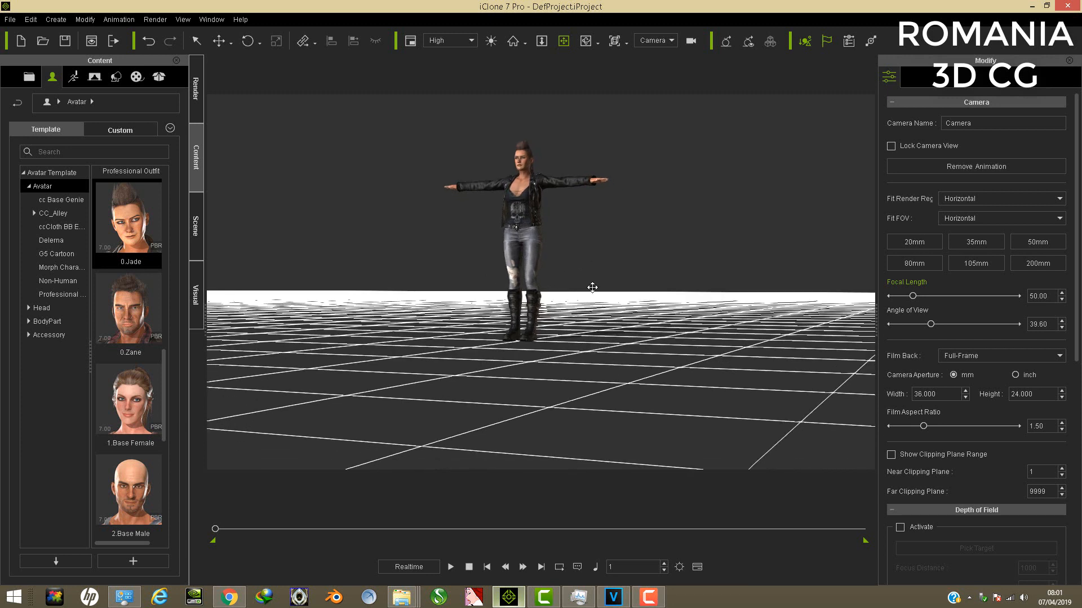
# - Play the project's timeline for a moment and pause it
pyautogui.click(451, 568)
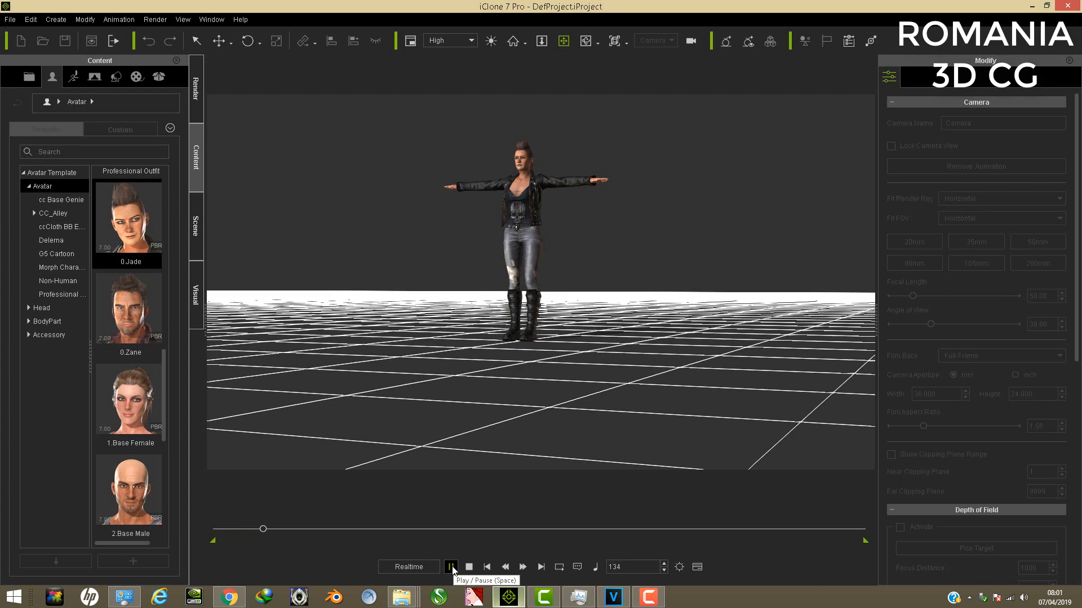
pyautogui.click(452, 567)
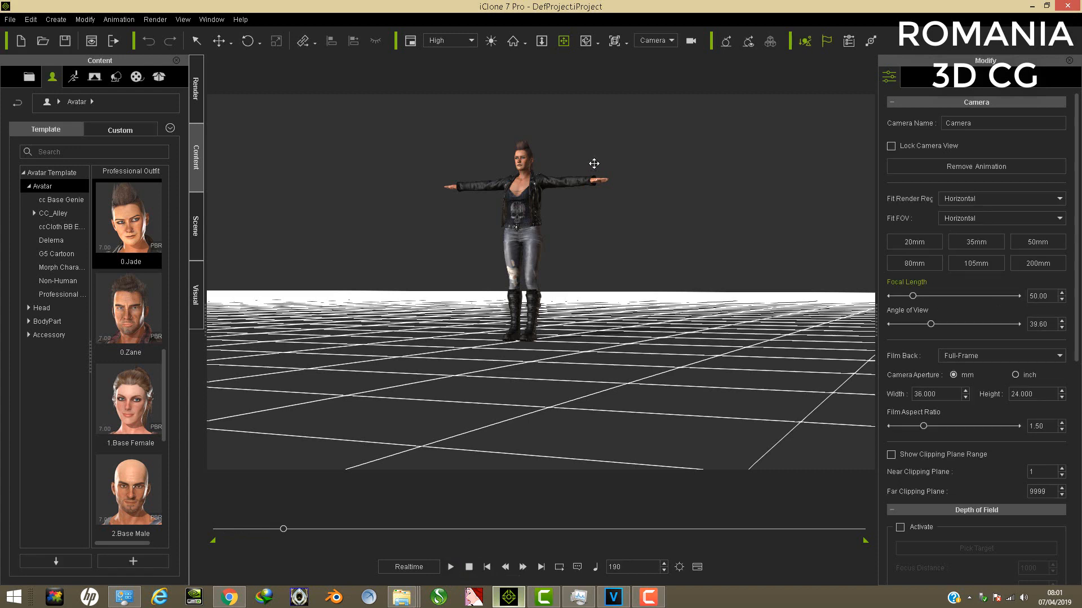
# - Select the 0.Jade avatar in the scene
pyautogui.click(523, 196)
pyautogui.moveTo(523, 196); pyautogui.dragTo(600, 472, button='right')
pyautogui.moveTo(600, 472); pyautogui.dragTo(643, 415, button='right')
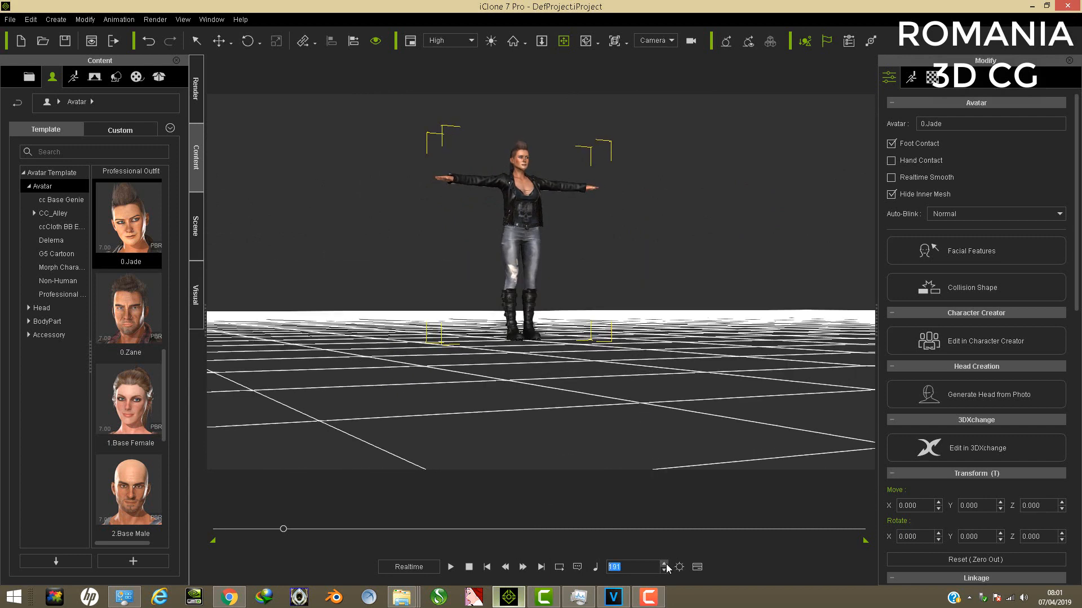
# - Examine the avatar's legs and boots up close, ending with a side view of the boot and its sole
pyautogui.scroll(10, 656, 330)
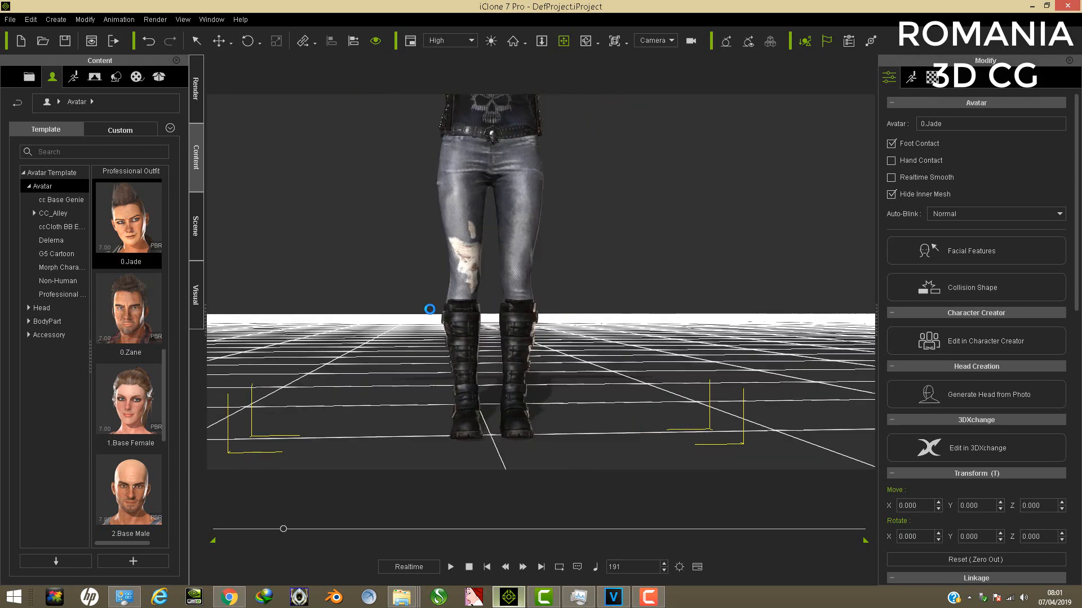
pyautogui.moveTo(430, 309); pyautogui.dragTo(496, 251, button='right')
pyautogui.scroll(6, 497, 268)
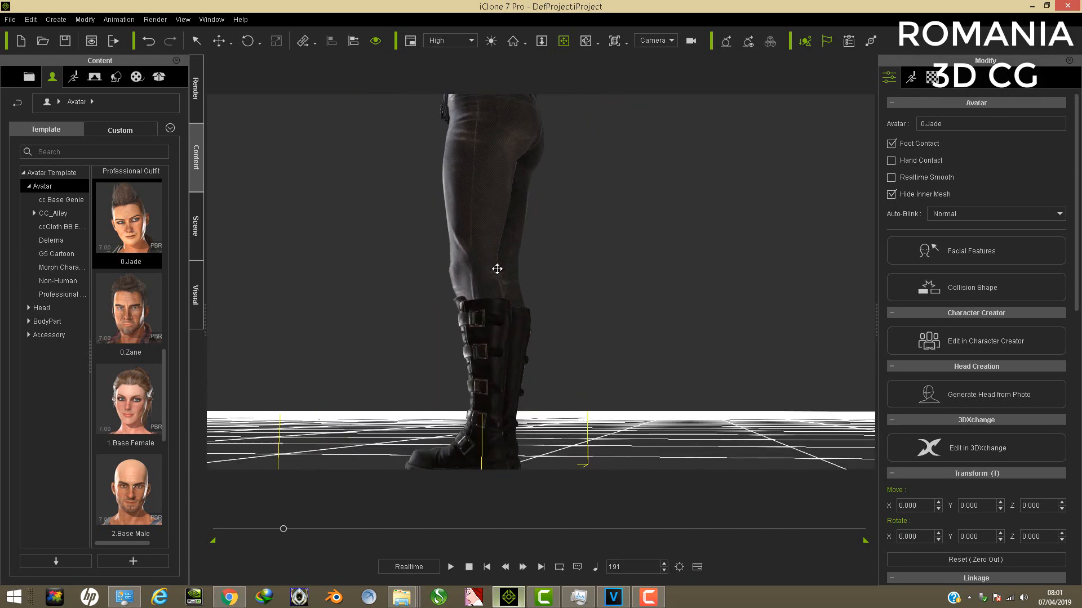
pyautogui.moveTo(654, 343); pyautogui.dragTo(738, 264, button='middle')
pyautogui.moveTo(738, 265); pyautogui.dragTo(738, 215)
pyautogui.scroll(4, 729, 234)
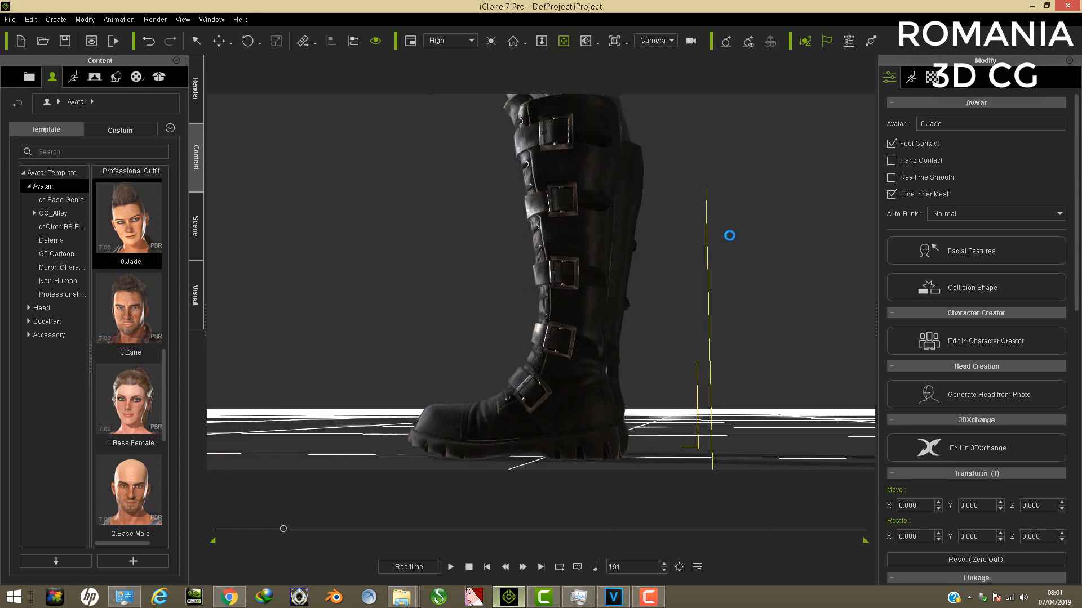
pyautogui.moveTo(717, 312); pyautogui.dragTo(729, 262)
pyautogui.moveTo(728, 262); pyautogui.dragTo(731, 250, button='middle')
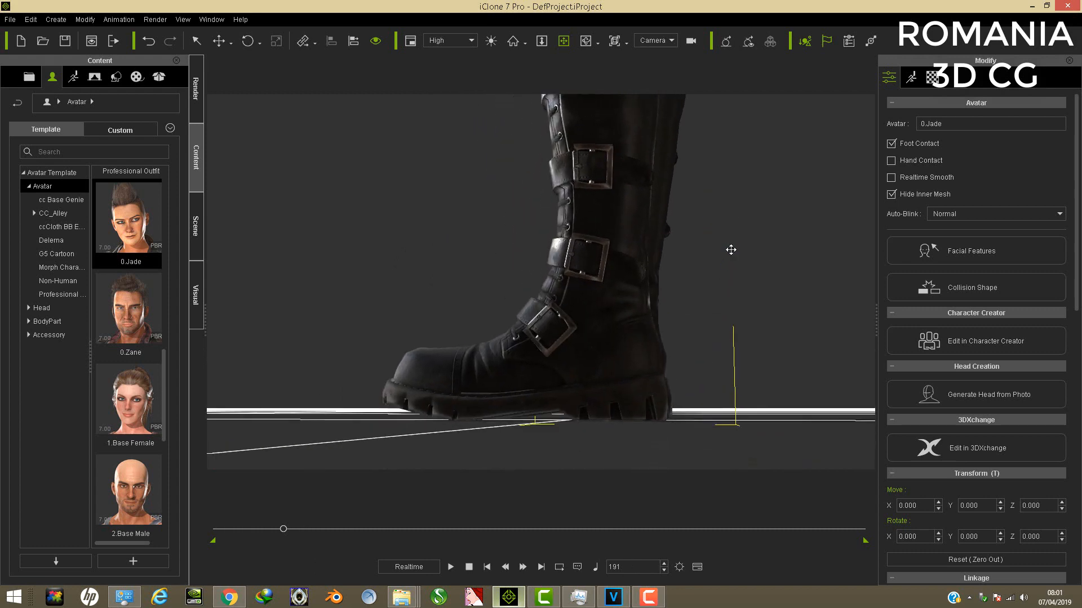
pyautogui.scroll(2, 731, 250)
pyautogui.scroll(2, 727, 254)
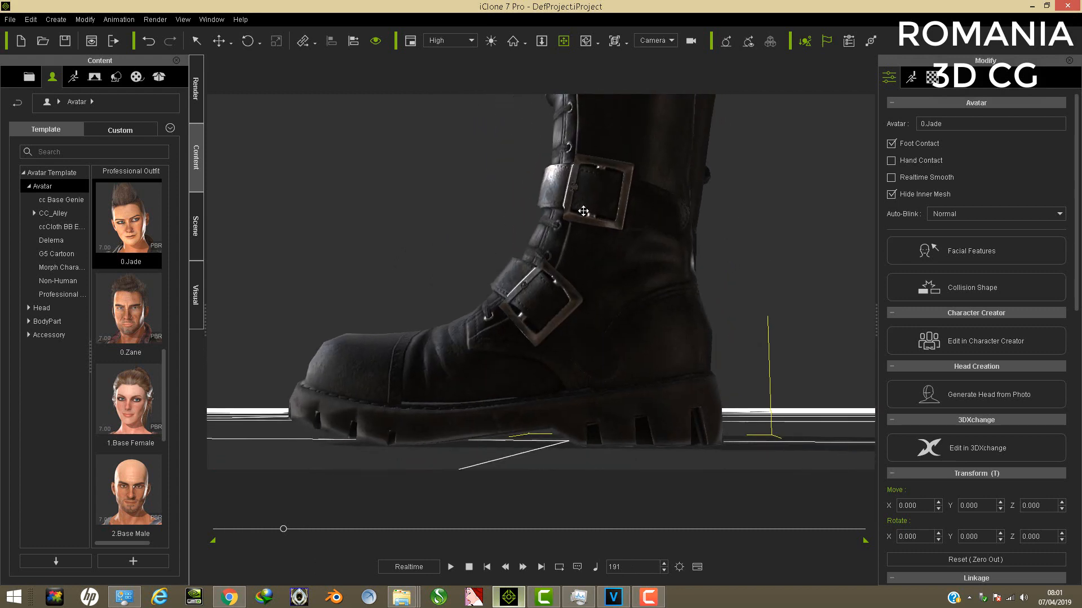
pyautogui.moveTo(683, 211); pyautogui.dragTo(678, 222)
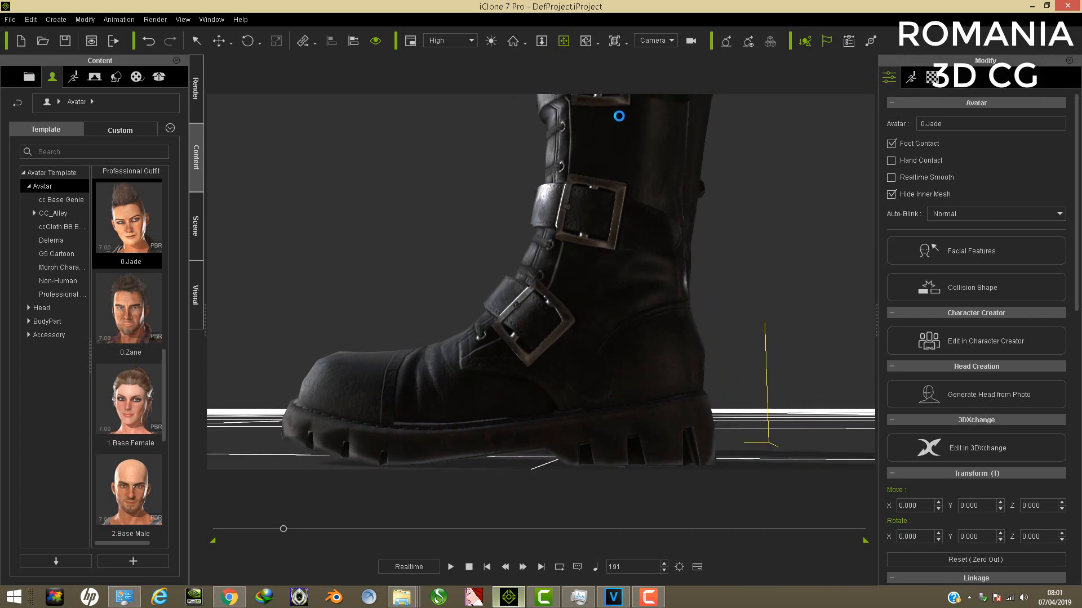
# - Use the camera zoom tool to examine the boot's buckles, laces and leather texture at different distances
pyautogui.click(542, 43)
pyautogui.scroll(3, 601, 300)
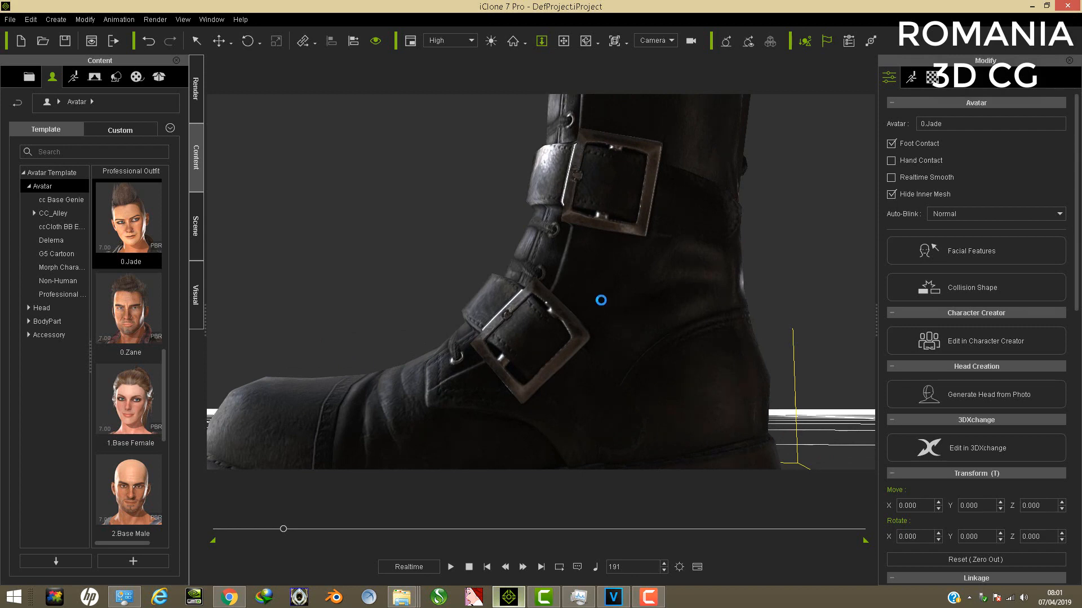
pyautogui.scroll(-5, 602, 300)
pyautogui.scroll(8, 601, 300)
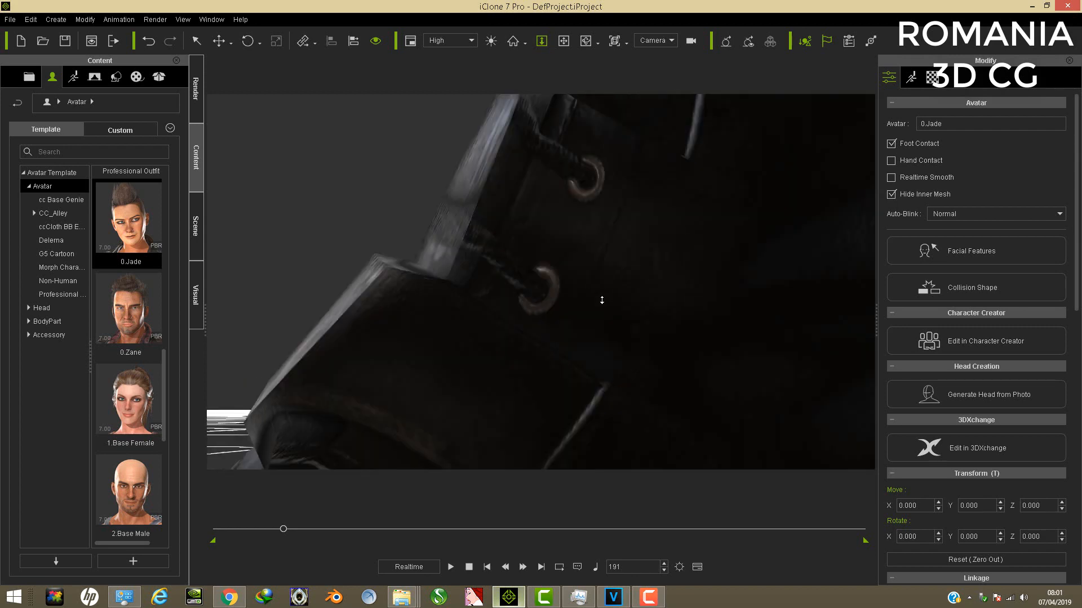
pyautogui.scroll(-6, 602, 300)
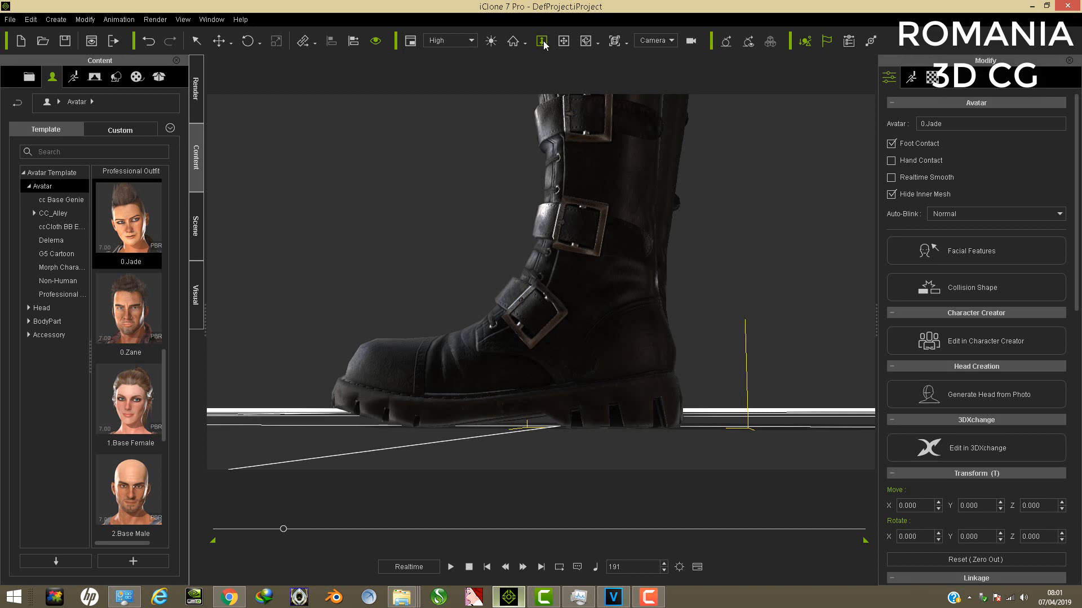
pyautogui.scroll(6, 586, 244)
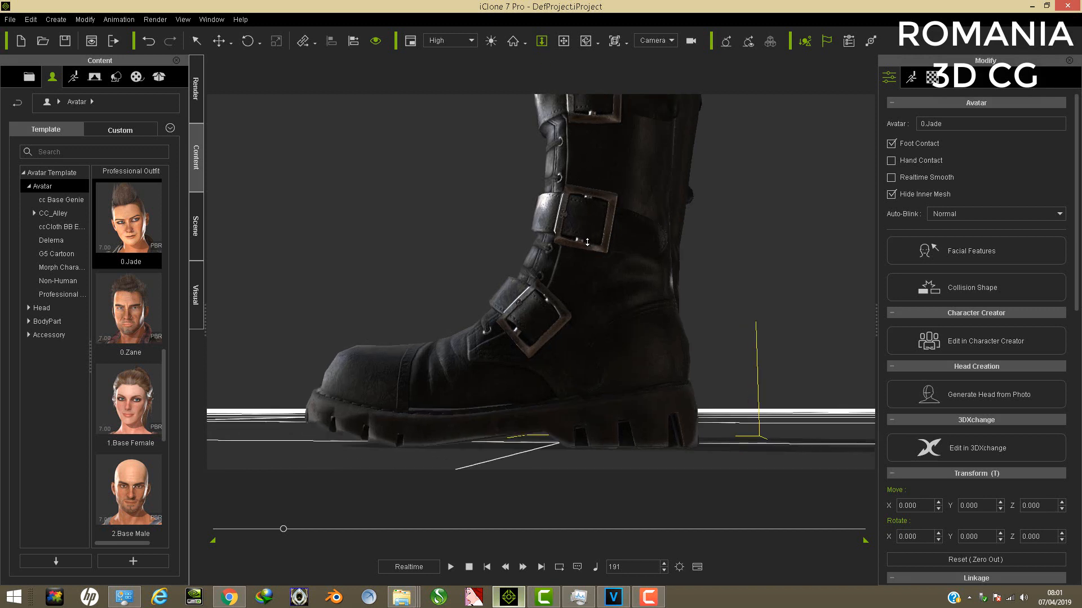
pyautogui.scroll(3, 590, 231)
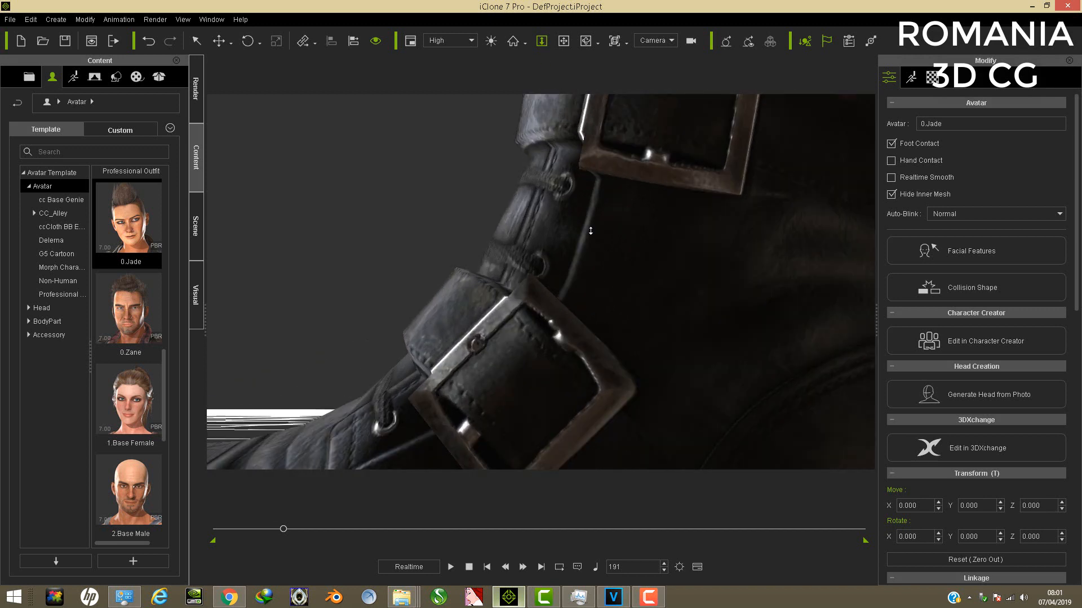
pyautogui.scroll(-2, 592, 228)
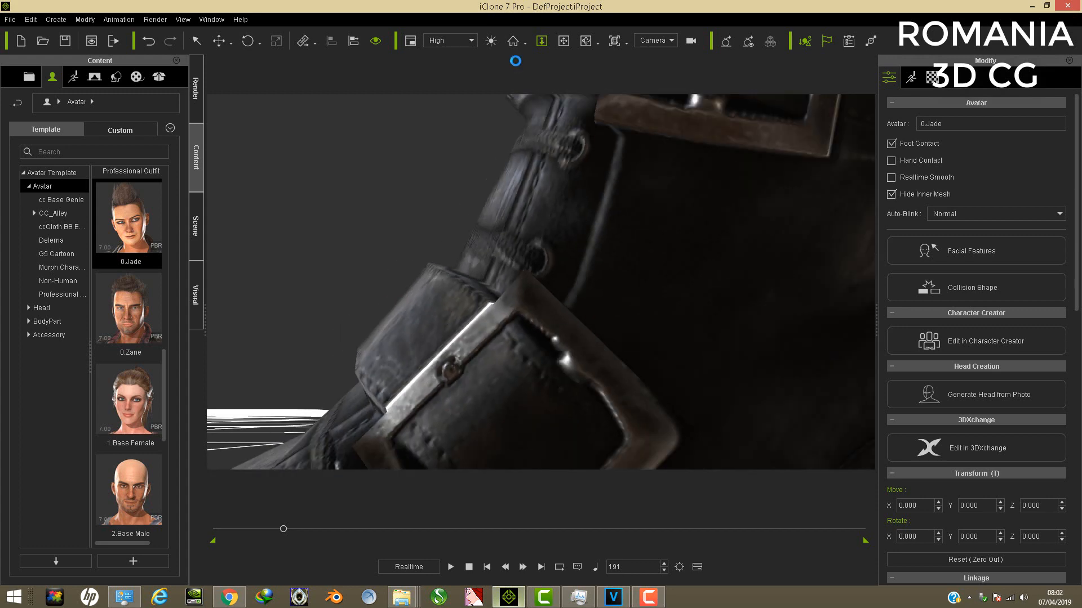
# - Use the camera pan tool to frame the boot's toe, and start timeline playback
pyautogui.click(563, 41)
pyautogui.moveTo(558, 248); pyautogui.dragTo(705, 138)
pyautogui.moveTo(592, 328); pyautogui.dragTo(648, 322)
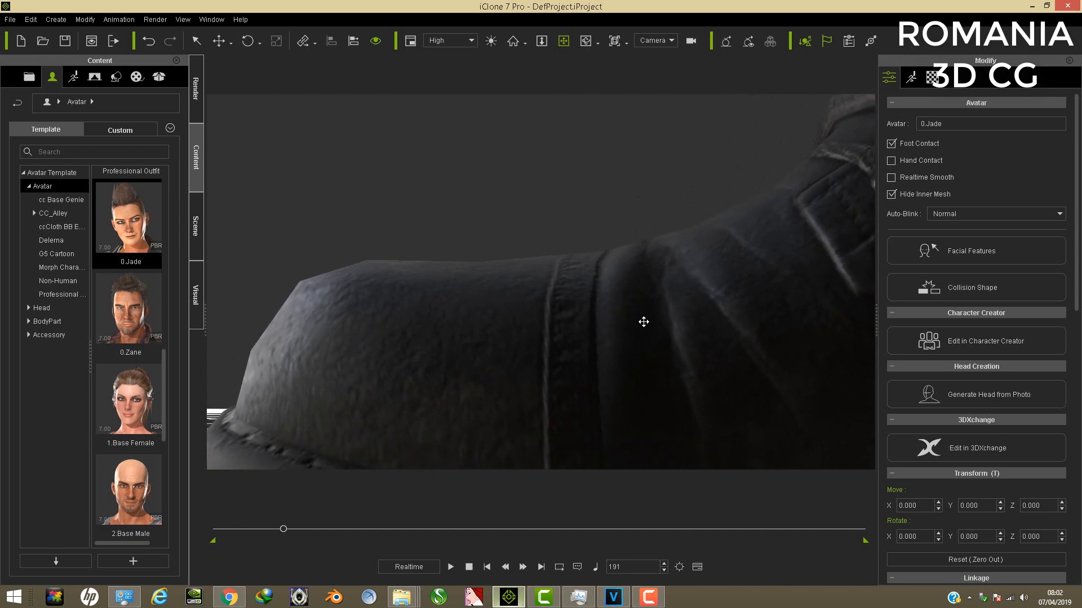
pyautogui.click(451, 567)
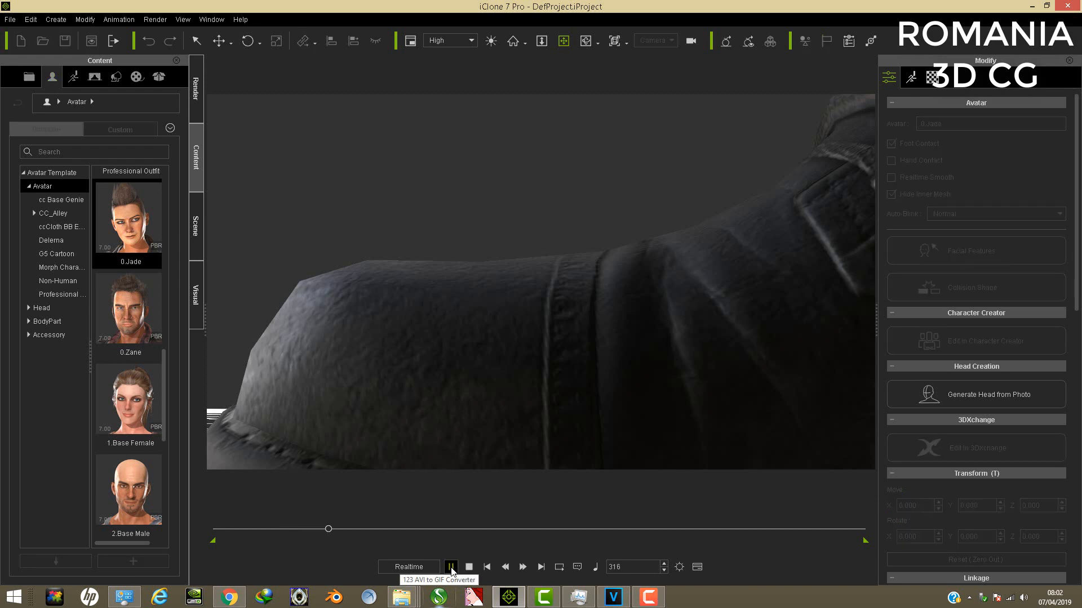
# - Pause playback, frame the boot's buckle and advance the timeline by one frame to frame 362
pyautogui.click(451, 567)
pyautogui.moveTo(683, 387); pyautogui.dragTo(532, 444)
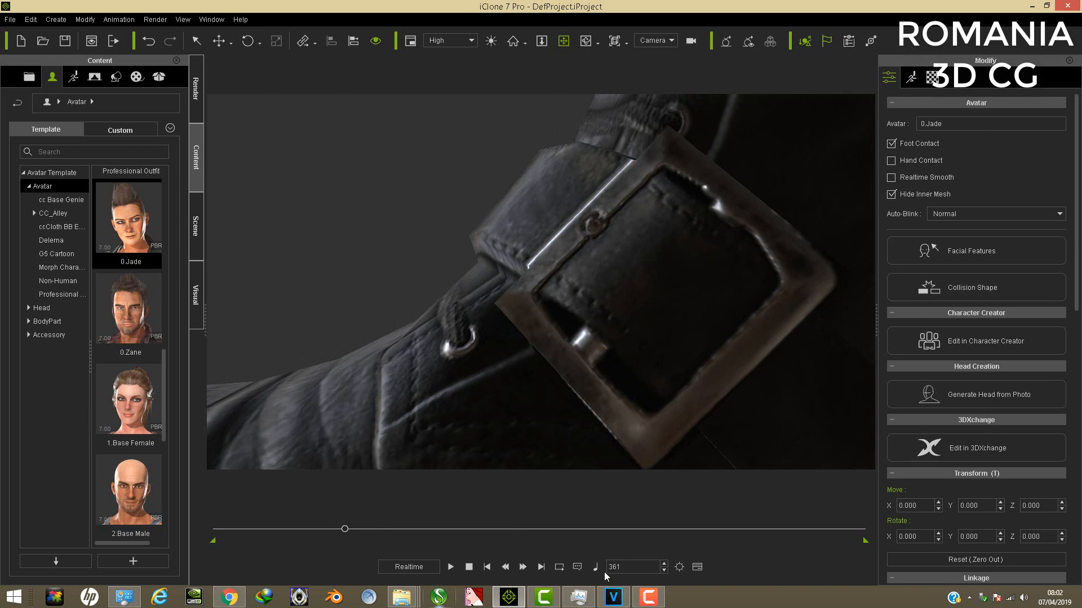
pyautogui.click(665, 563)
# - Pull the camera back from the boot to the full figure and orbit it behind the avatar
pyautogui.moveTo(519, 167); pyautogui.dragTo(774, 246, button='right')
pyautogui.moveTo(522, 392); pyautogui.dragTo(568, 324, button='right')
pyautogui.scroll(-5, 608, 237)
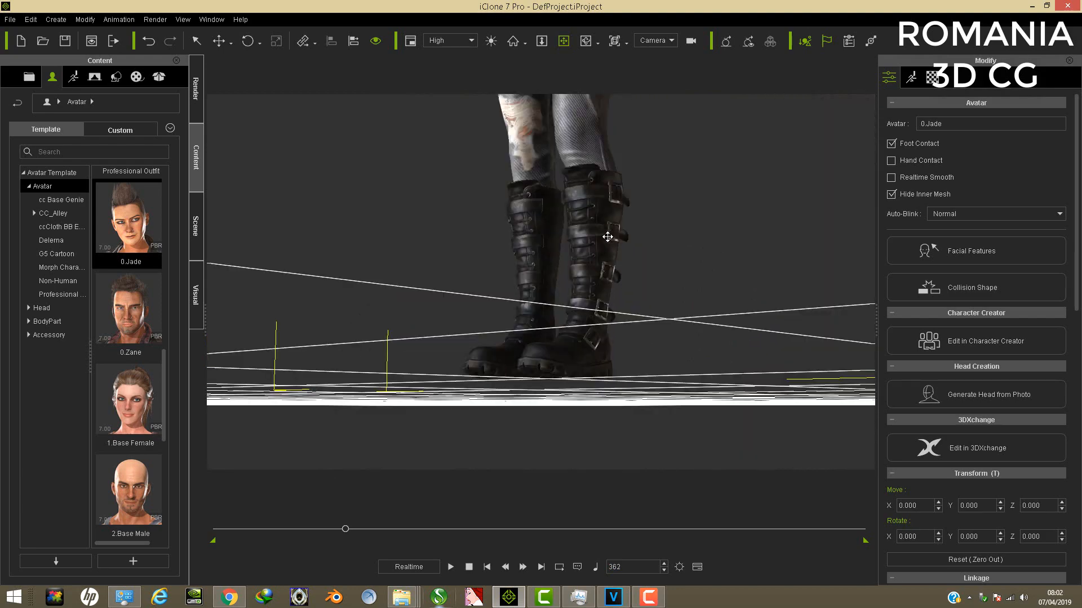
pyautogui.moveTo(608, 237); pyautogui.dragTo(583, 376)
pyautogui.scroll(-4, 606, 307)
pyautogui.moveTo(606, 307); pyautogui.dragTo(432, 150, button='right')
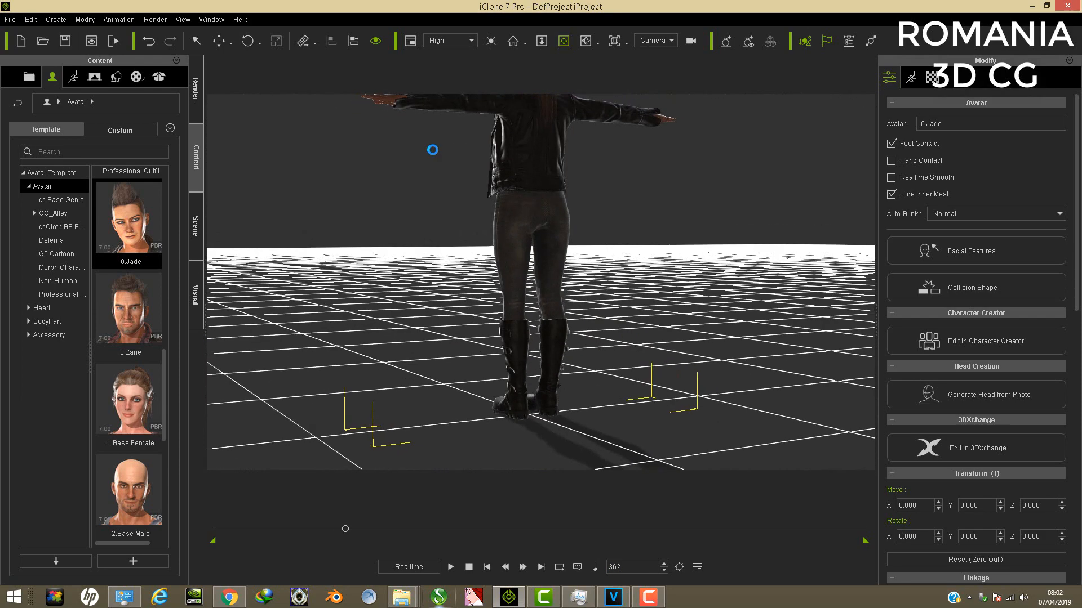
# - Examine the avatar's neck, hair and jacket shoulders up close from behind, ending with the head in frame
pyautogui.moveTo(481, 188); pyautogui.dragTo(652, 350)
pyautogui.scroll(10, 573, 324)
pyautogui.scroll(3, 517, 313)
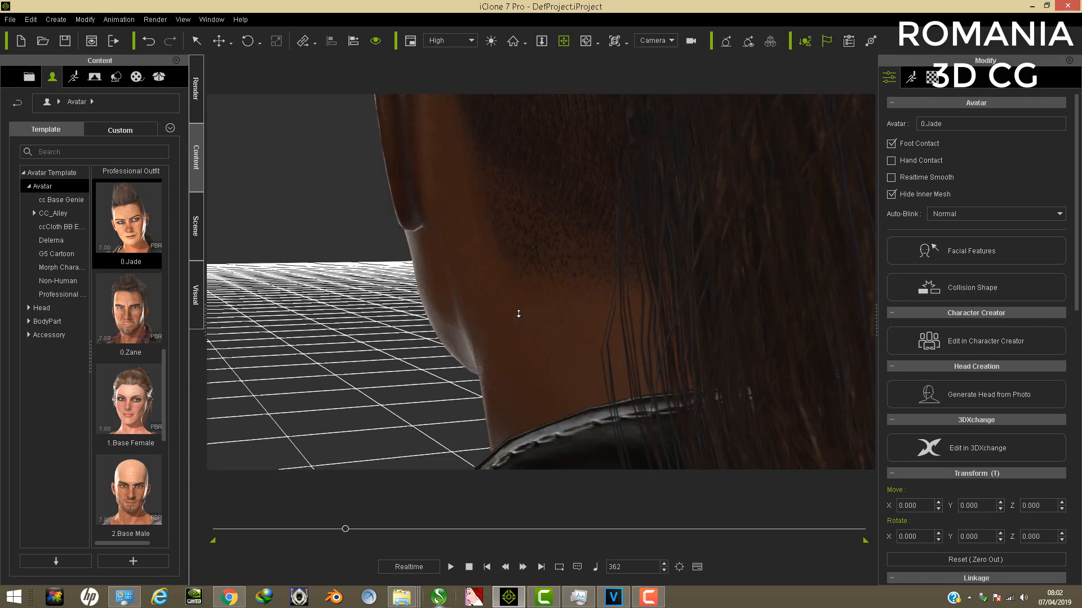
pyautogui.scroll(-3, 522, 316)
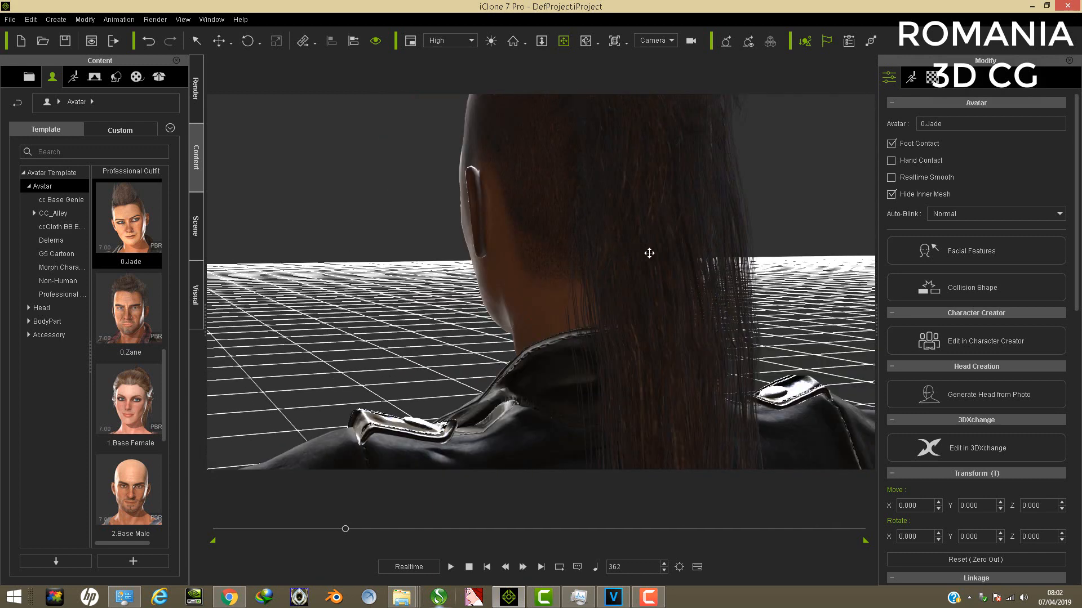
pyautogui.moveTo(649, 253); pyautogui.dragTo(652, 169)
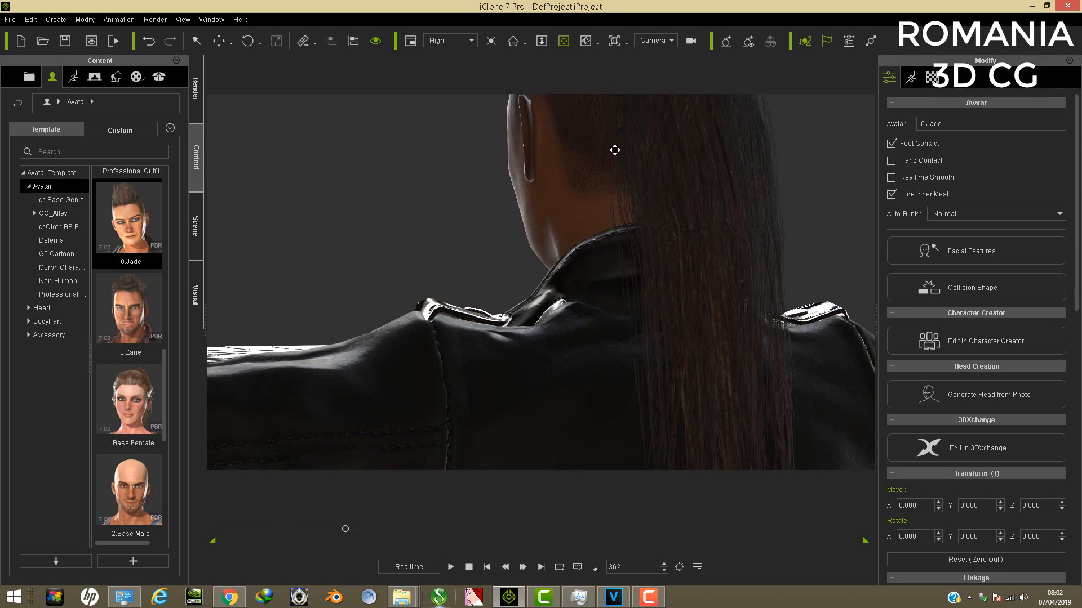
pyautogui.moveTo(614, 150); pyautogui.dragTo(643, 231, button='middle')
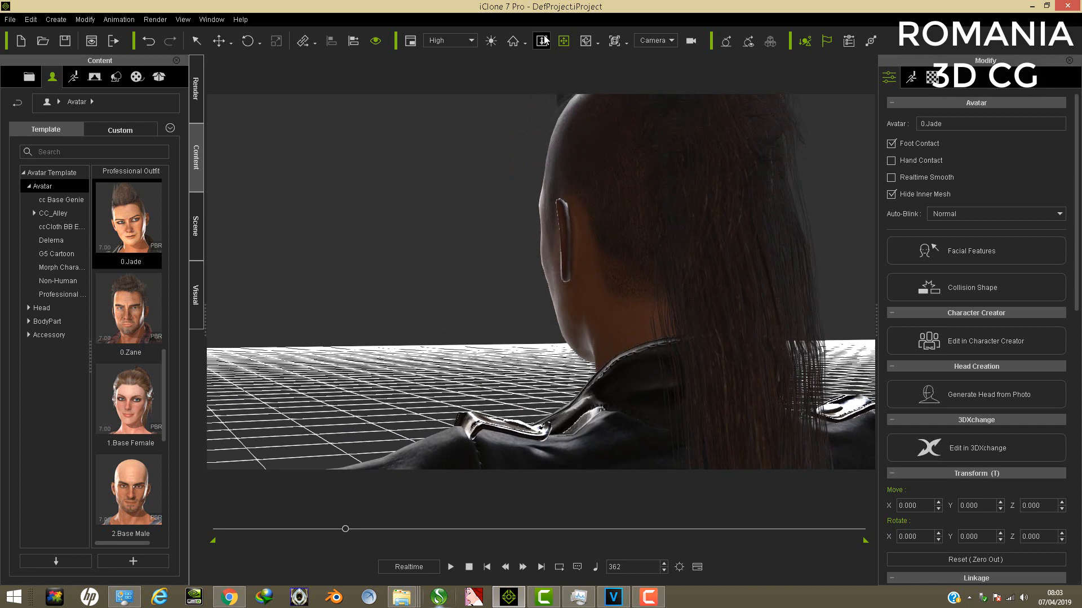
# - Use the camera zoom and pan tools to fine-tune the view of the back of the avatar's head
pyautogui.moveTo(569, 271); pyautogui.dragTo(569, 268)
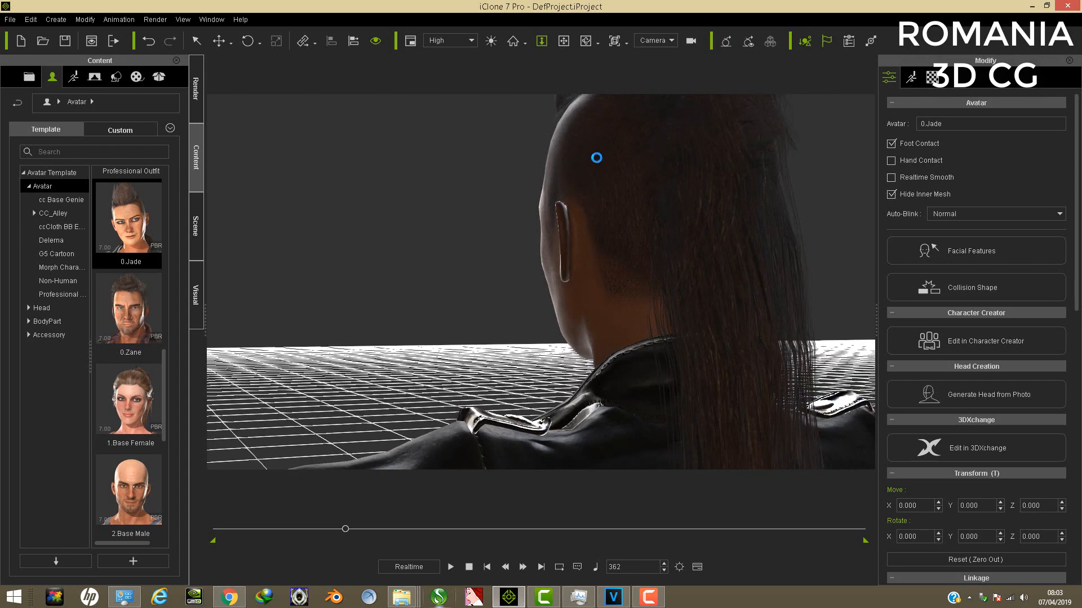
pyautogui.click(564, 41)
pyautogui.moveTo(609, 215); pyautogui.dragTo(615, 218)
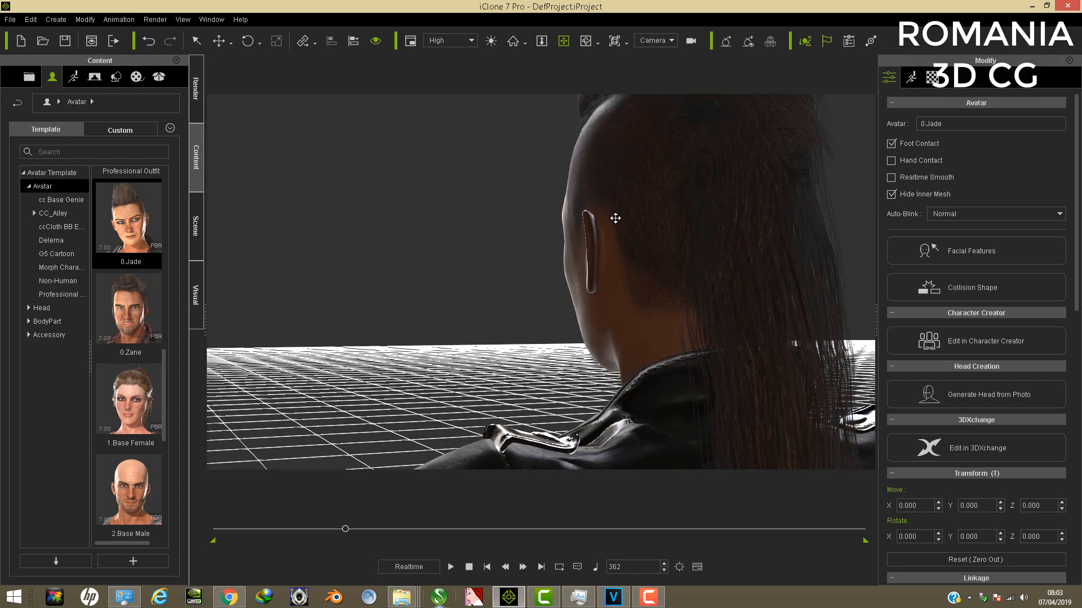
pyautogui.moveTo(616, 212); pyautogui.dragTo(616, 211, button='right')
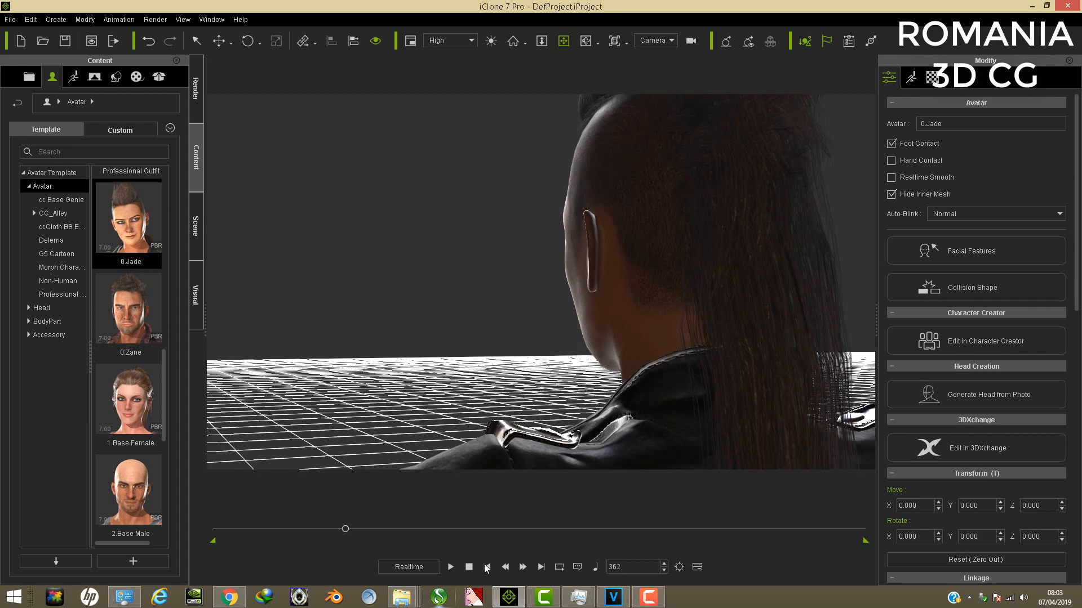
# - Play the timeline to frame 522, pause, and reframe the camera on the avatar's head and shoulders from behind
pyautogui.click(450, 568)
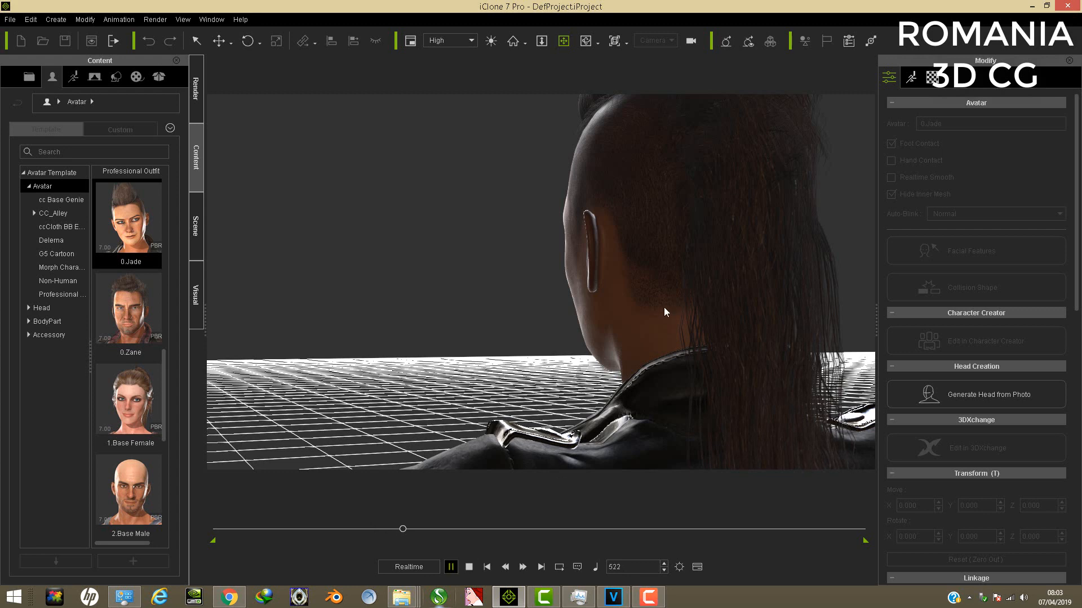
pyautogui.press('space')
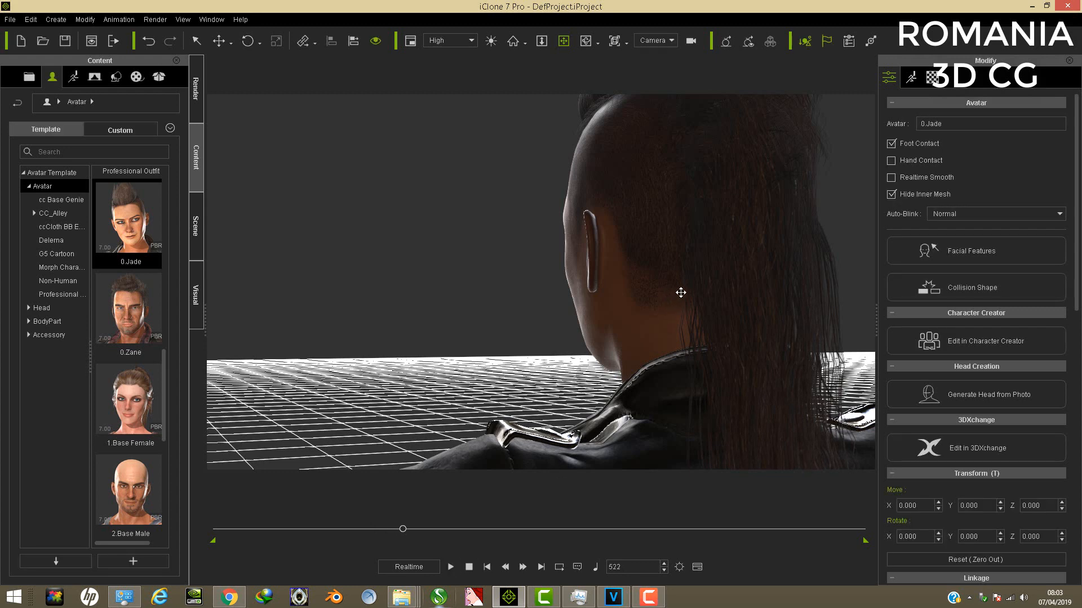
pyautogui.moveTo(674, 294); pyautogui.dragTo(632, 294, button='right')
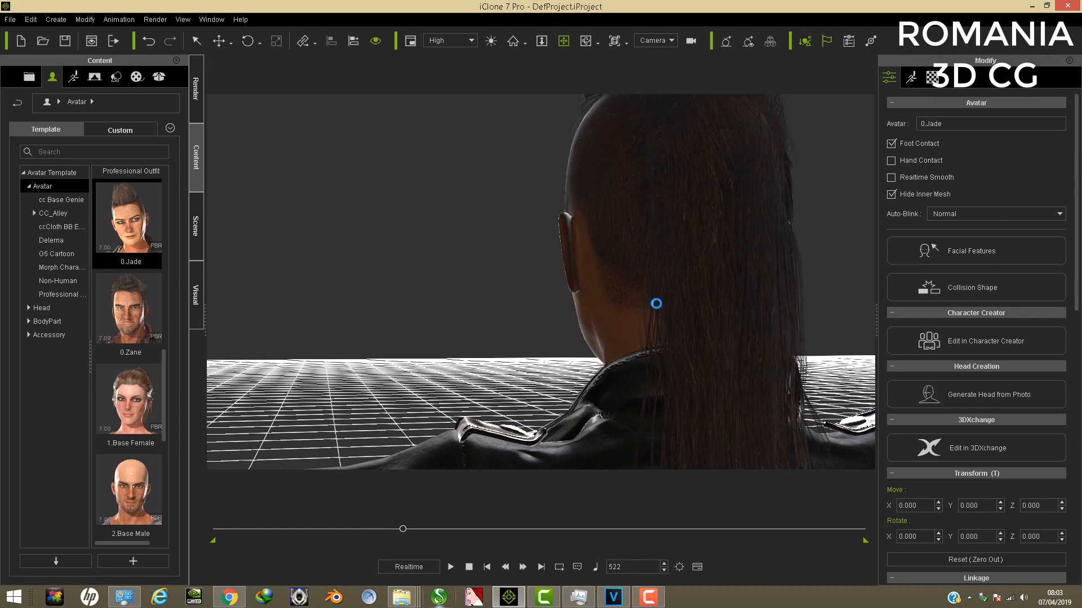
pyautogui.moveTo(658, 315); pyautogui.dragTo(688, 266, button='middle')
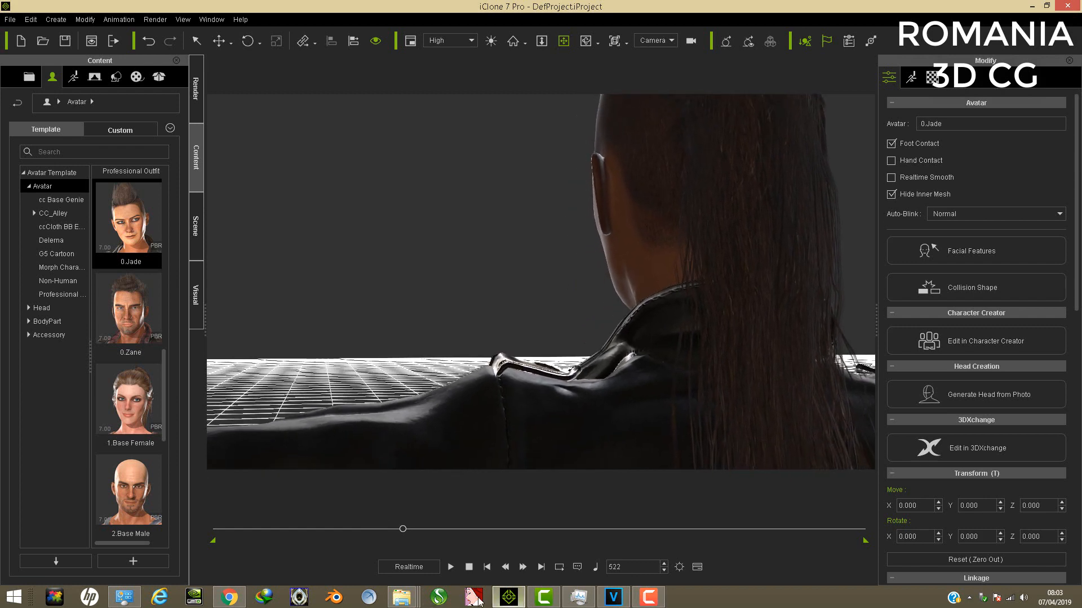
# - Replay the recorded camera movement several times from the start of the timeline and return to frame 1
pyautogui.click(487, 568)
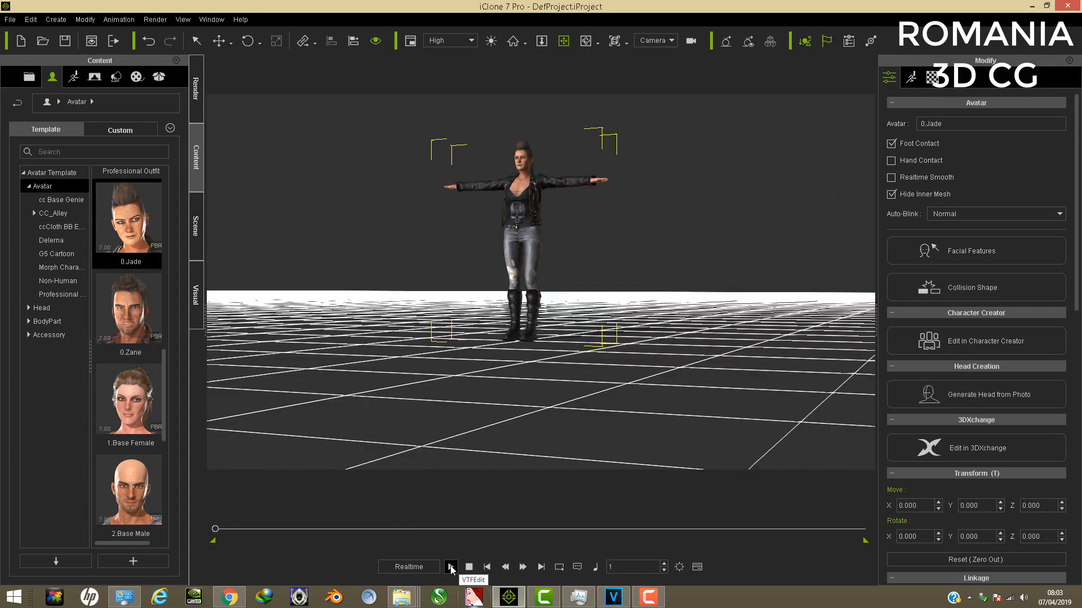
pyautogui.click(451, 567)
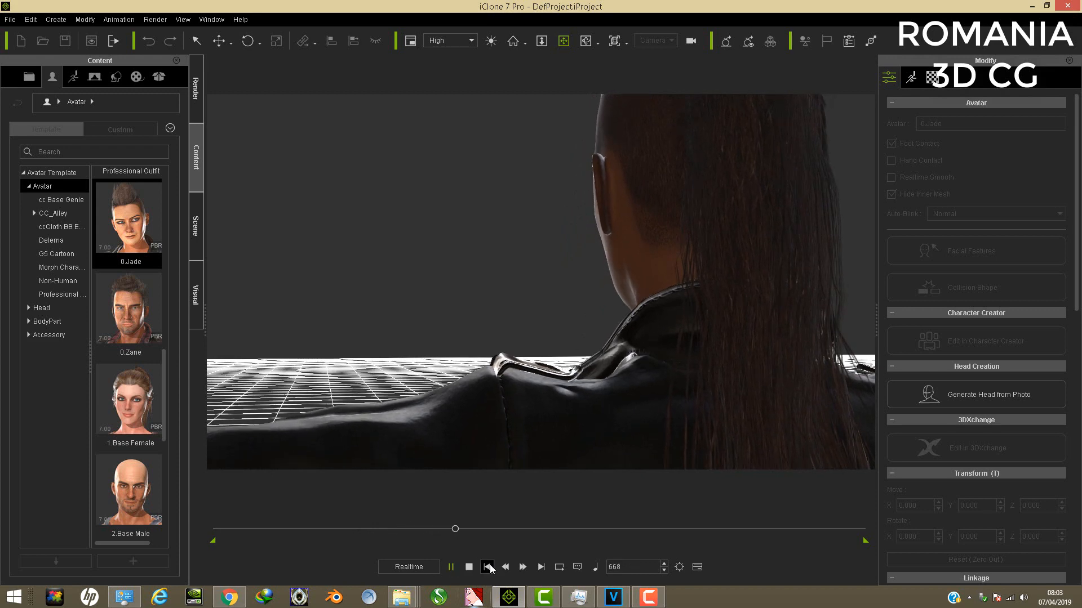
pyautogui.click(488, 567)
pyautogui.click(450, 567)
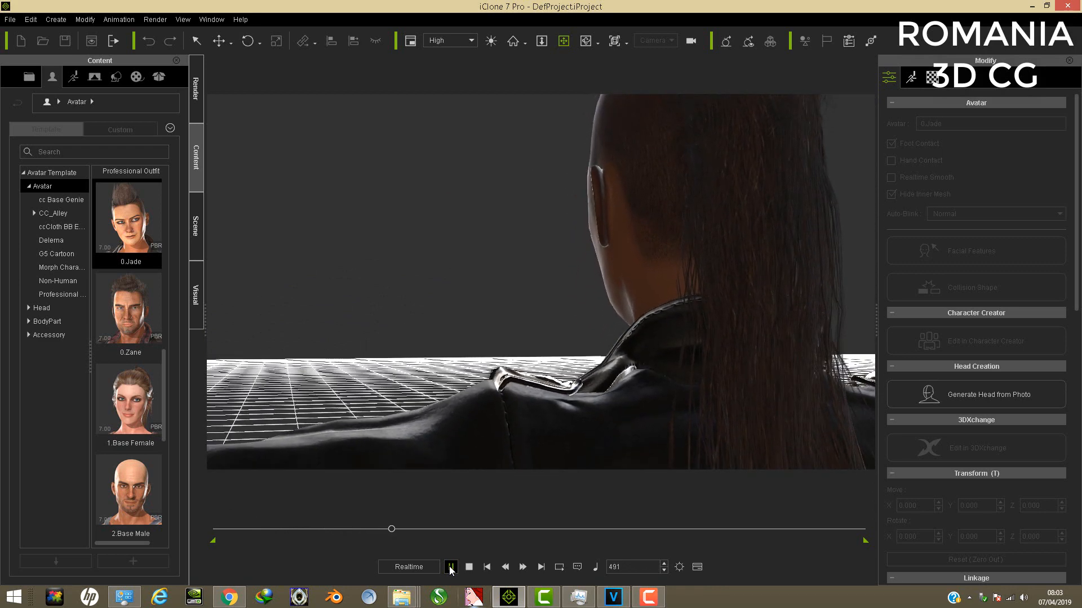
pyautogui.click(451, 567)
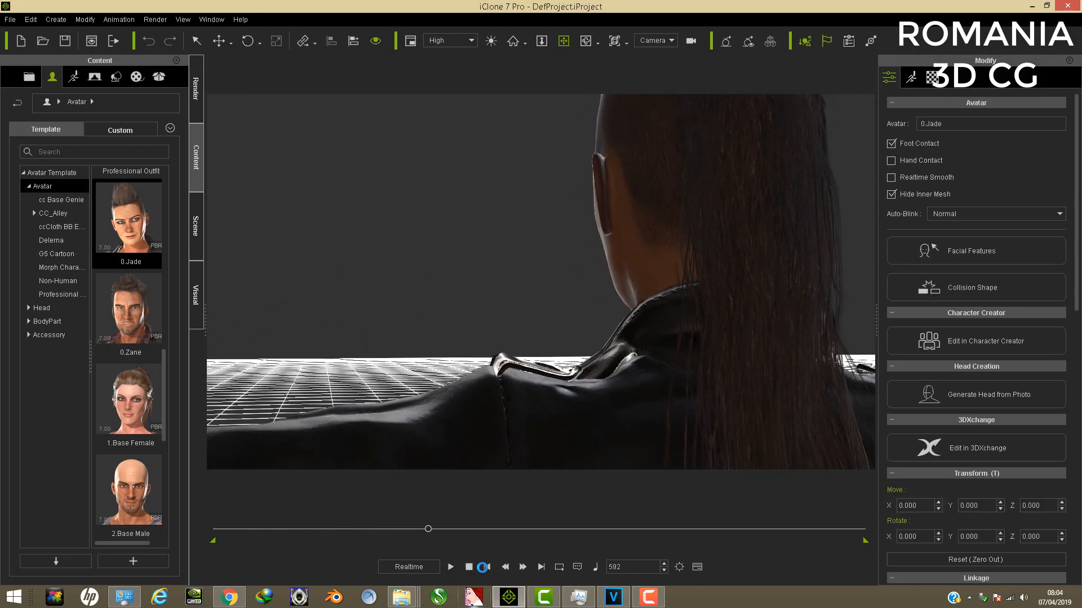
pyautogui.click(488, 568)
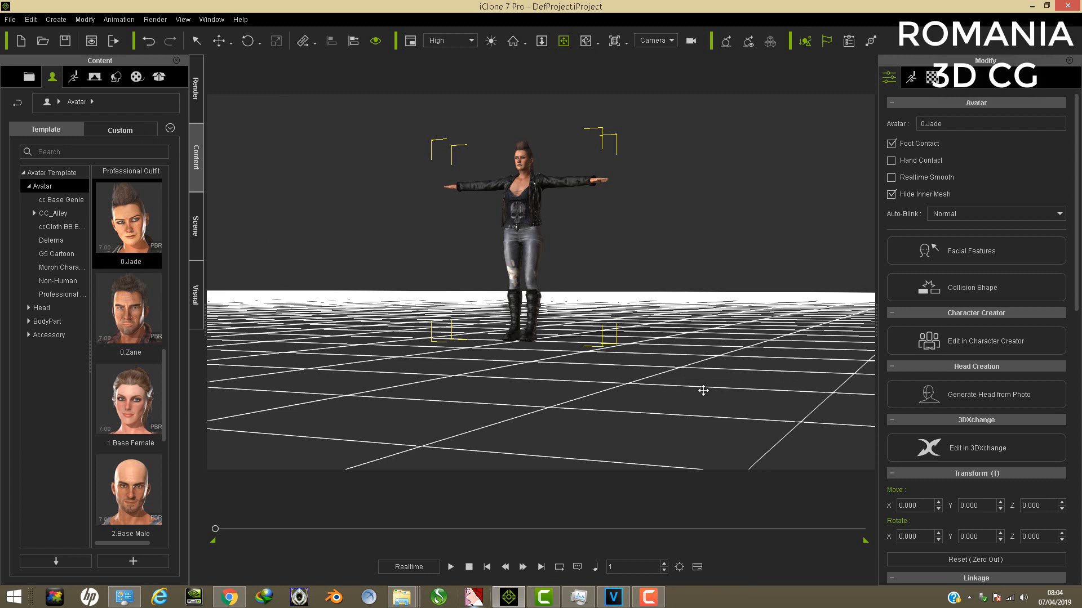
pyautogui.click(449, 569)
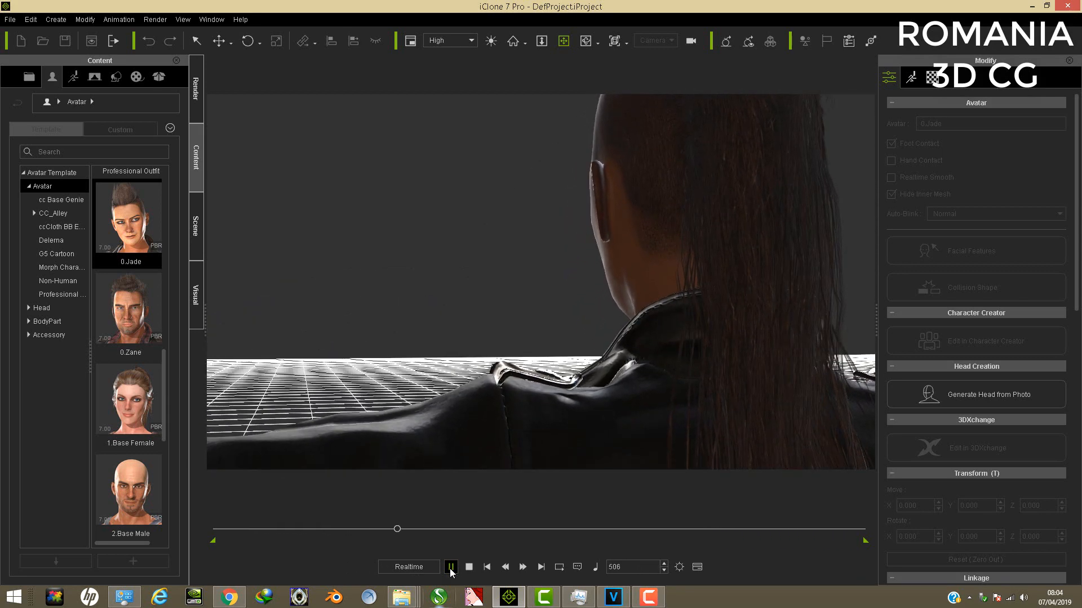
pyautogui.click(486, 567)
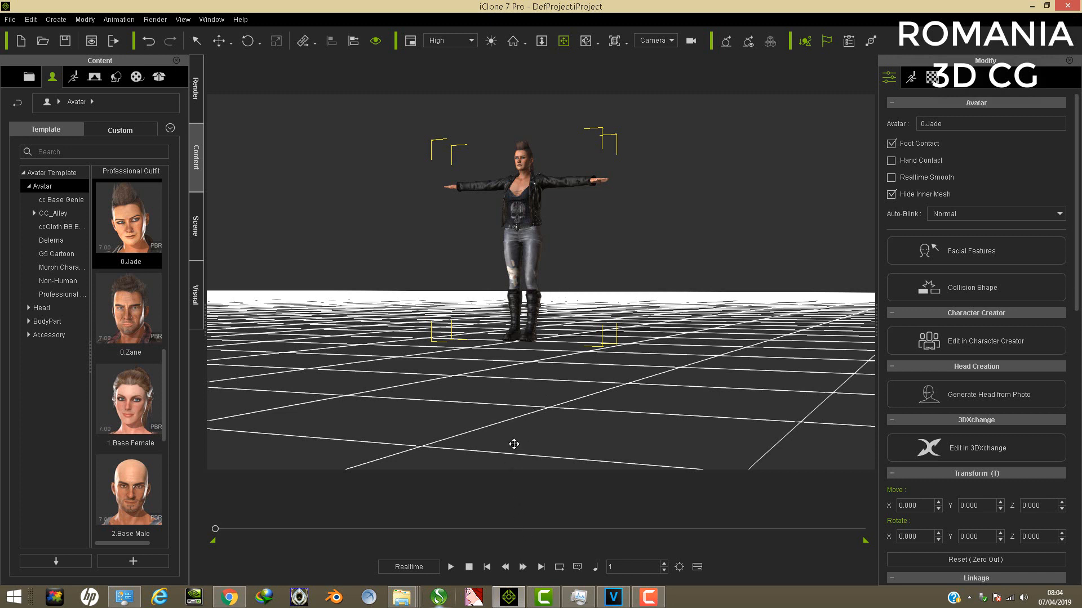
# - Remove the animation from the camera and frame the whole avatar from a high, wide angle at frame 1
pyautogui.click(691, 40)
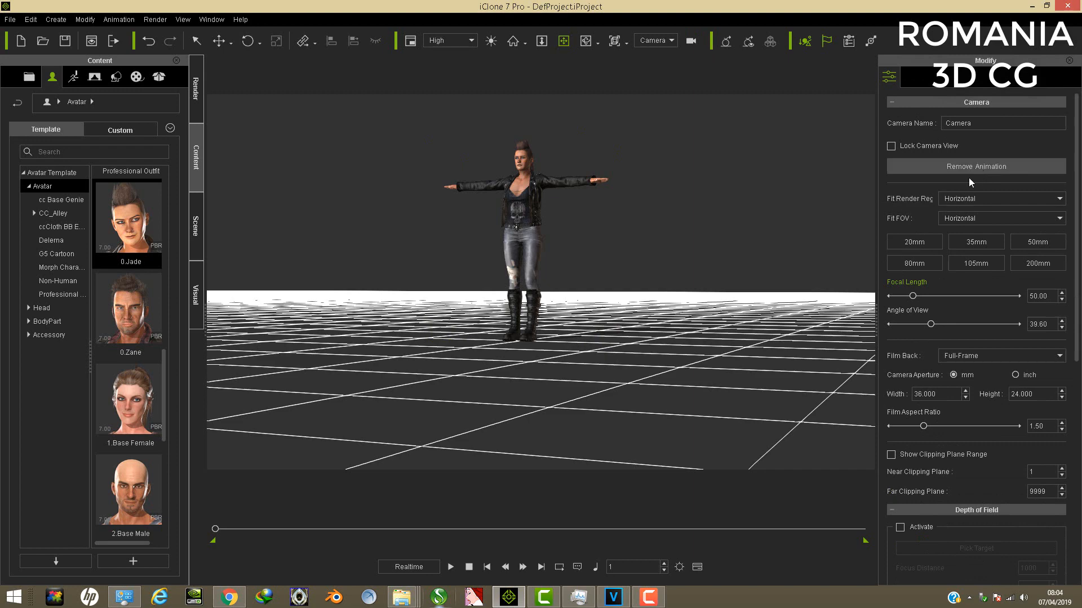
pyautogui.moveTo(545, 200); pyautogui.dragTo(542, 334, button='right')
pyautogui.scroll(5, 542, 334)
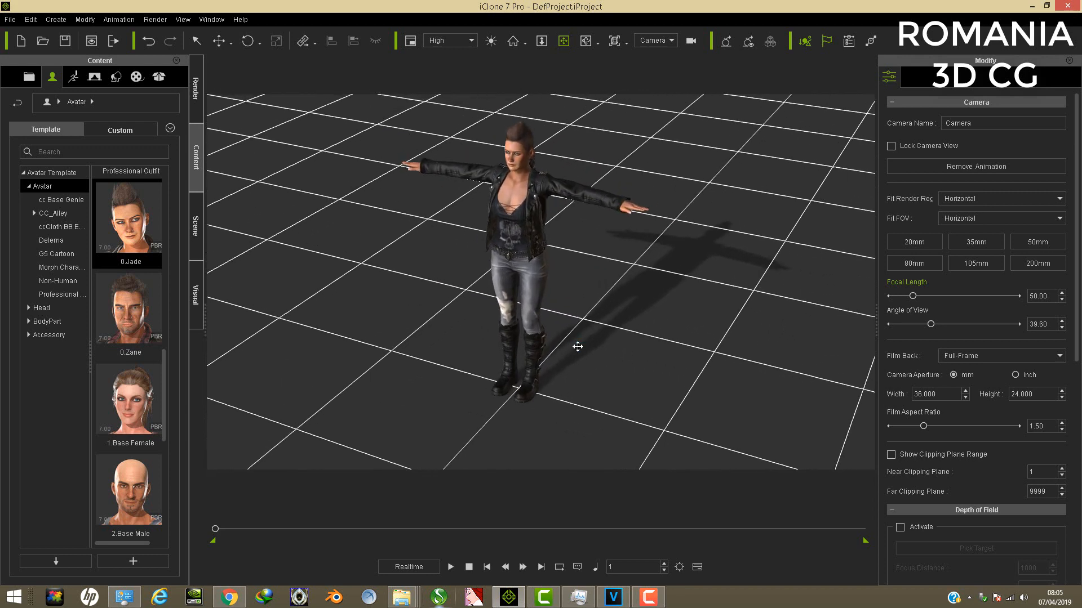
pyautogui.scroll(3, 574, 340)
pyautogui.scroll(1, 576, 337)
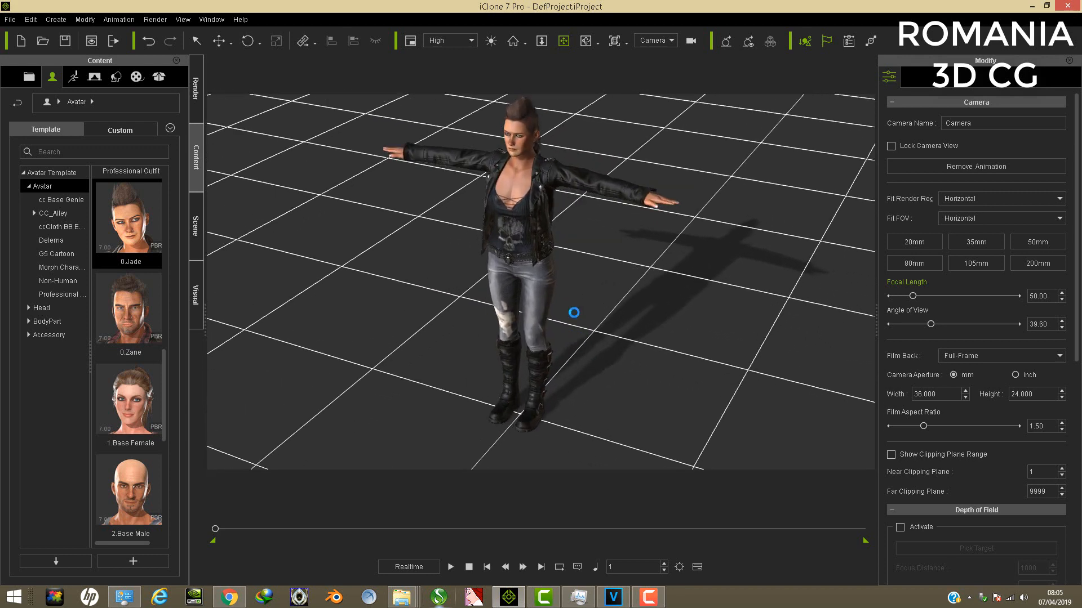
pyautogui.moveTo(583, 285); pyautogui.dragTo(603, 286)
pyautogui.moveTo(604, 286); pyautogui.dragTo(577, 301, button='right')
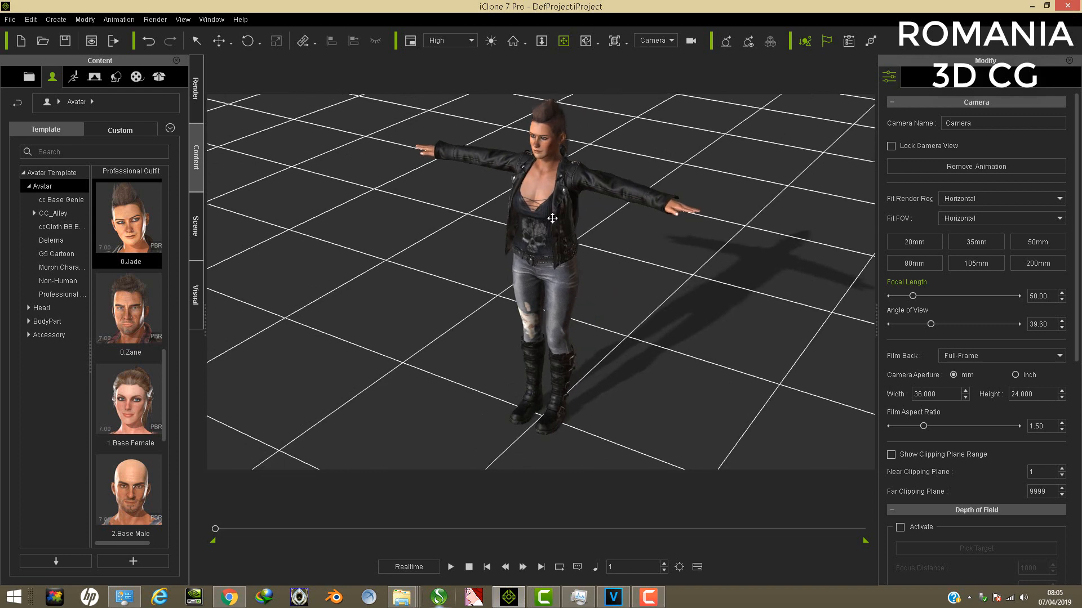
pyautogui.scroll(-10, 557, 251)
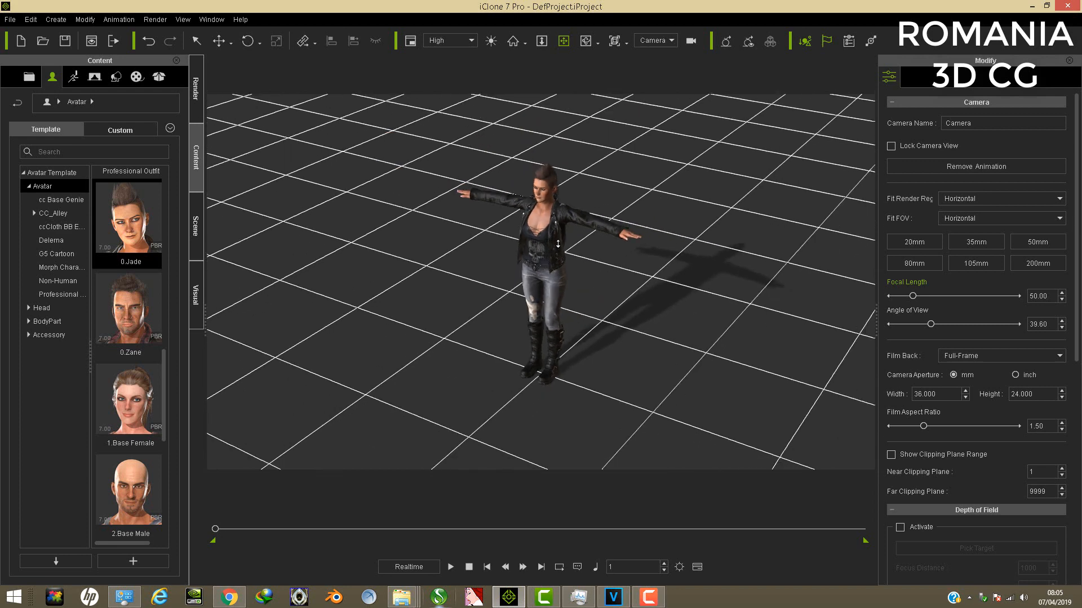
pyautogui.moveTo(602, 241); pyautogui.dragTo(596, 271, button='right')
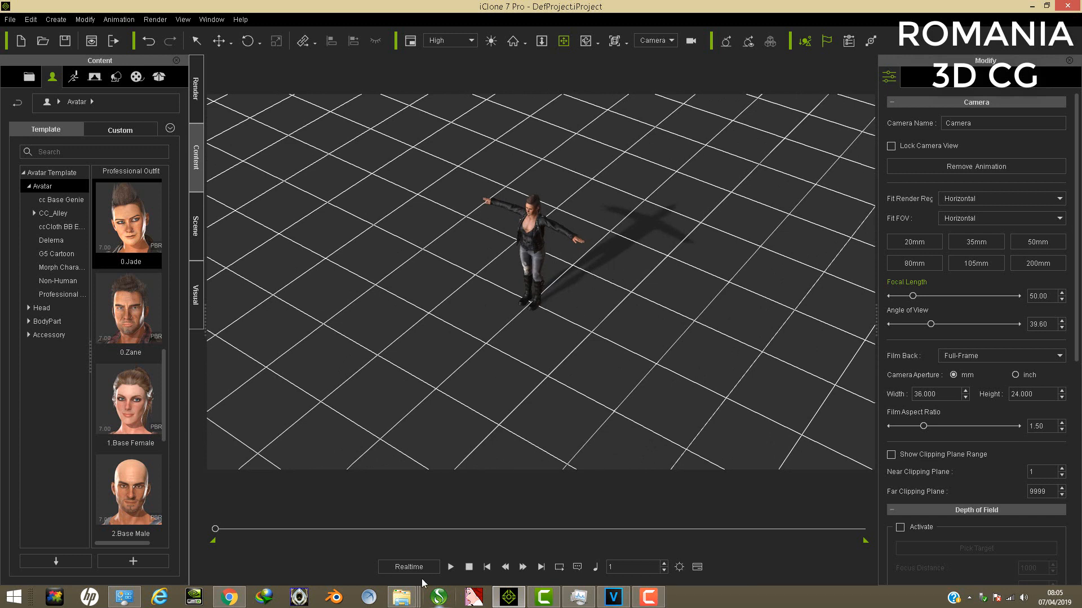
# - Orbit the camera slightly around the selected 0.Jade avatar at frame 194 and replay the move from the start
pyautogui.click(450, 567)
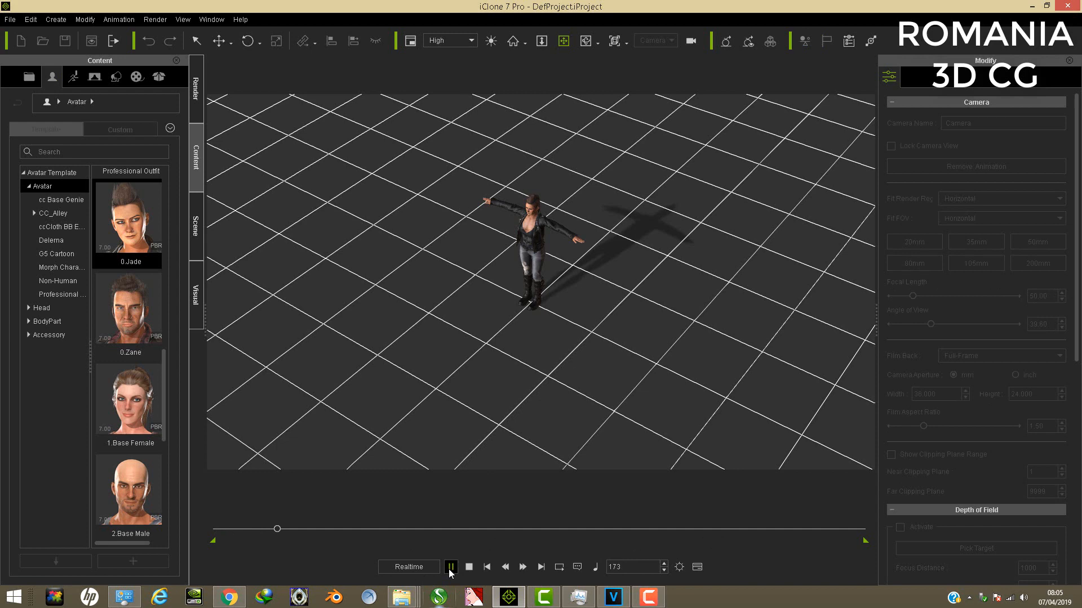
pyautogui.click(450, 568)
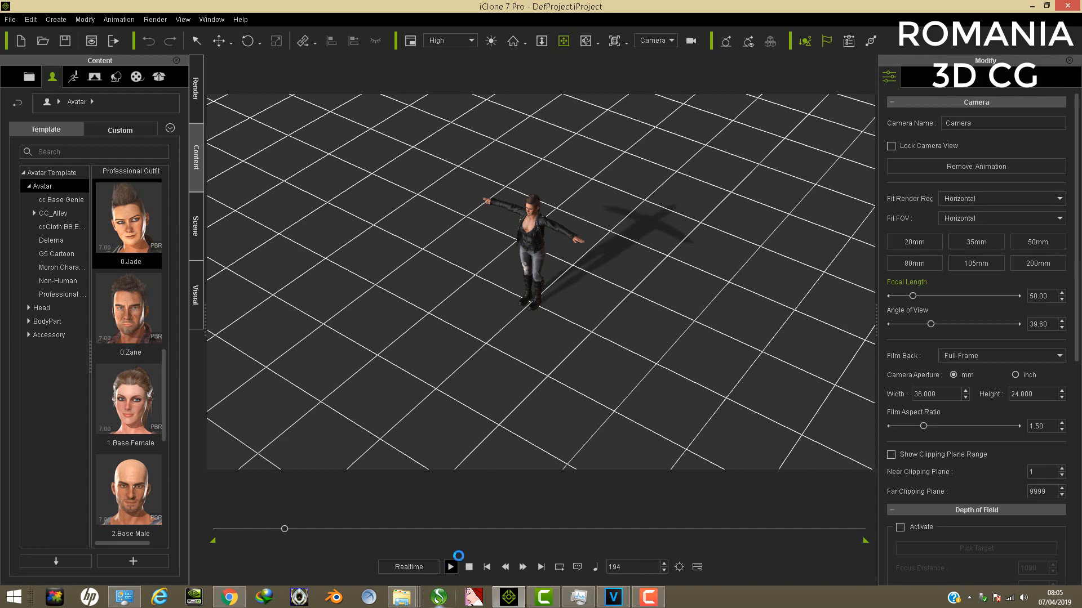
pyautogui.click(545, 229)
pyautogui.moveTo(545, 230); pyautogui.dragTo(511, 265, button='right')
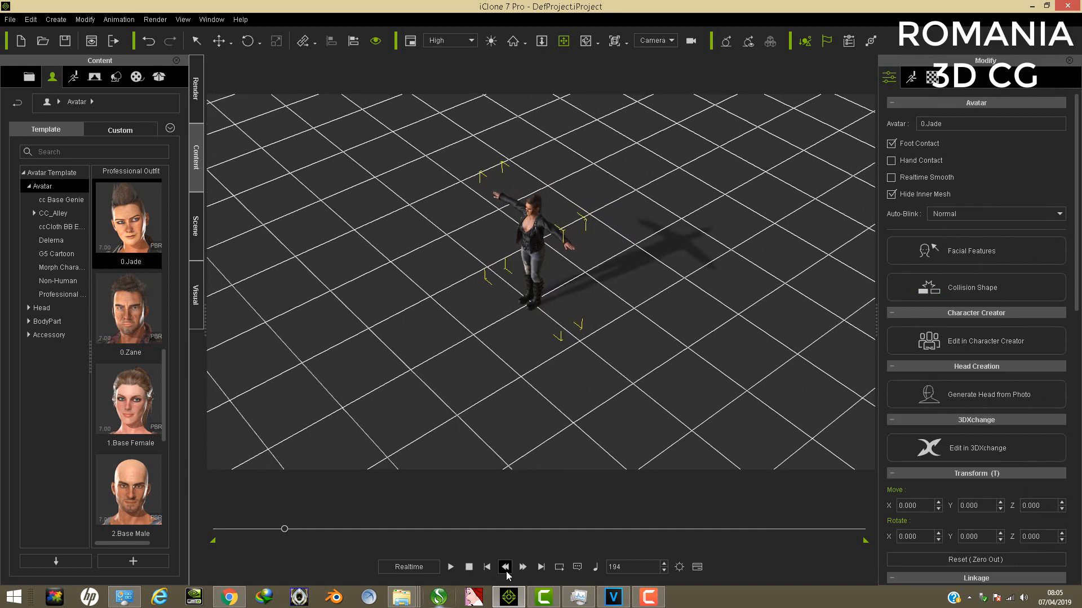
pyautogui.click(452, 568)
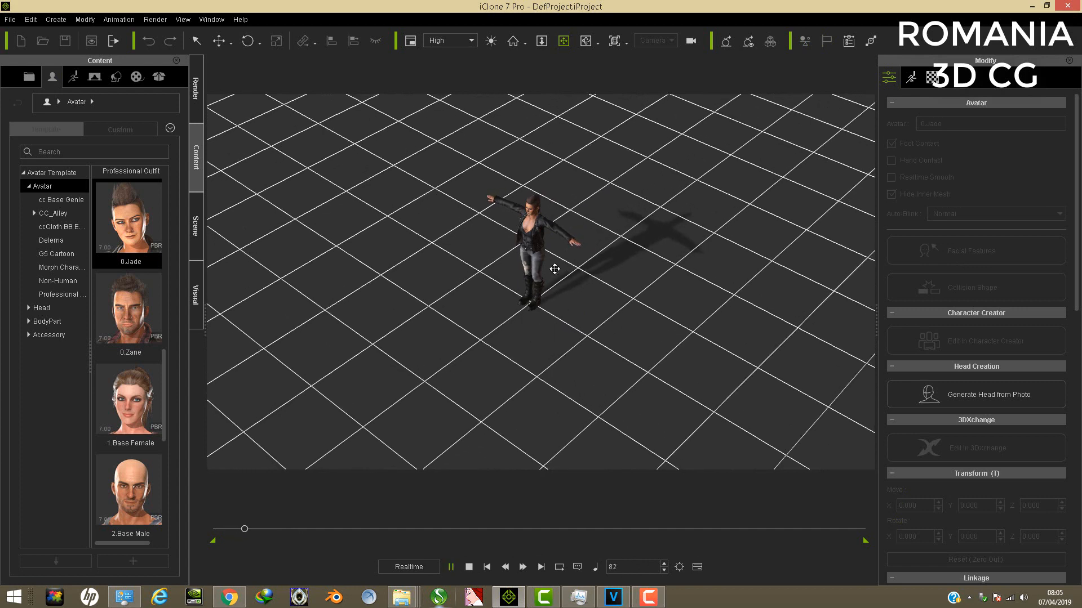
pyautogui.click(450, 566)
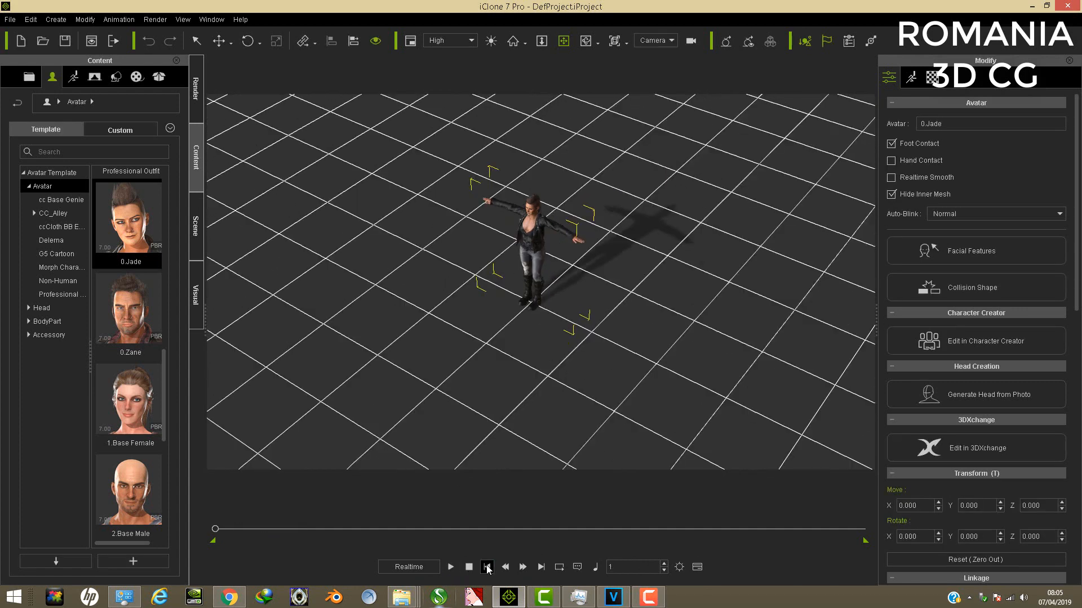
# - Move the camera at frame 1 from the high angle to a front close-up of the avatar's belt and jeans
pyautogui.scroll(6, 556, 296)
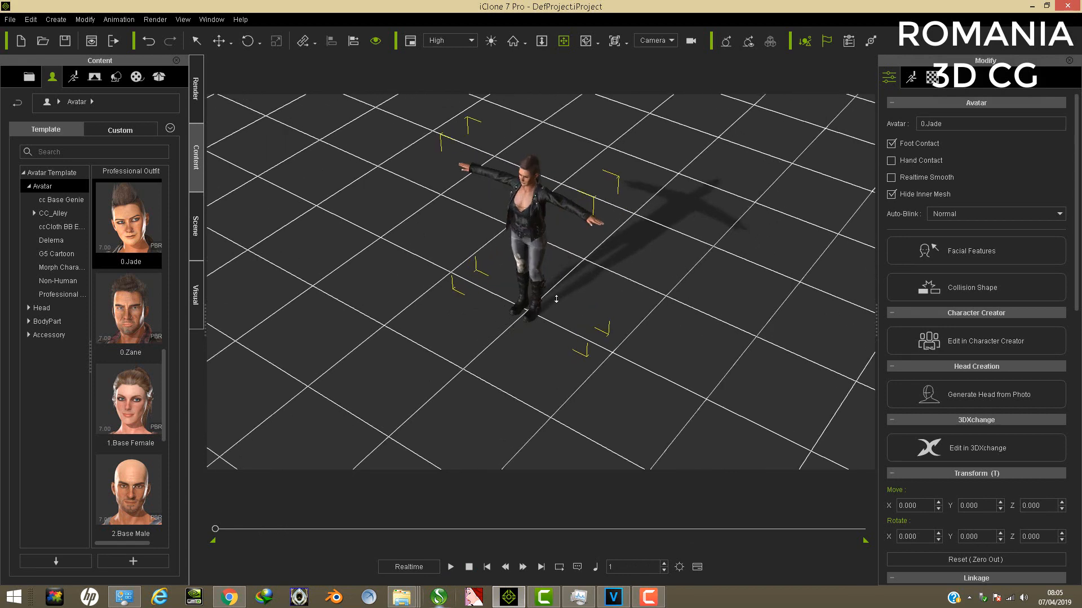
pyautogui.moveTo(581, 248); pyautogui.dragTo(578, 281, button='middle')
pyautogui.scroll(4, 578, 281)
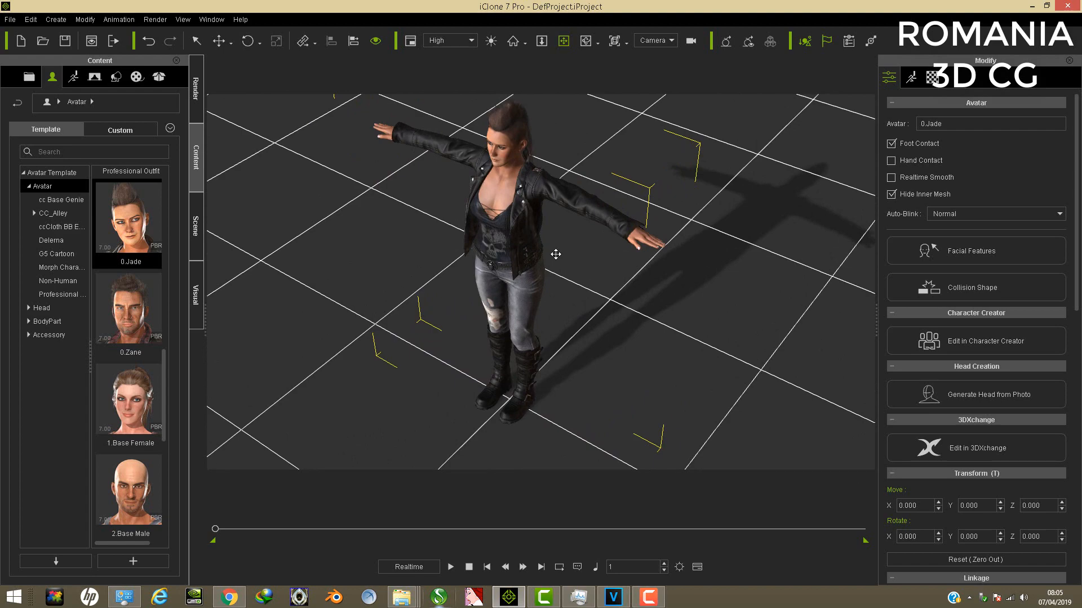
pyautogui.moveTo(563, 235); pyautogui.dragTo(655, 144, button='right')
pyautogui.moveTo(593, 242); pyautogui.dragTo(619, 237, button='middle')
pyautogui.scroll(8, 612, 234)
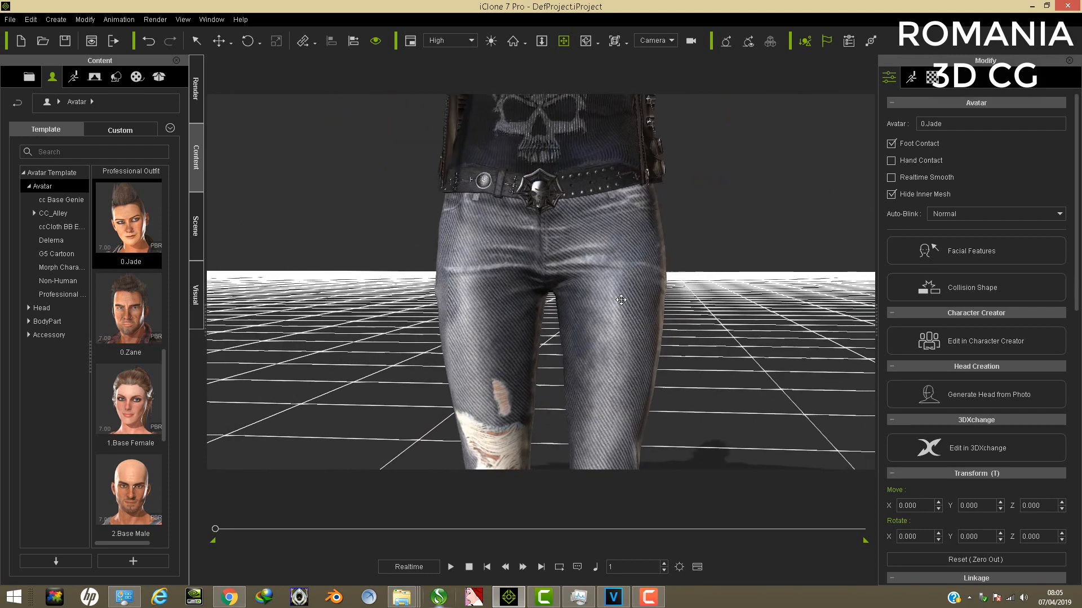
# - Move the camera at frame 1 up from the avatar's jeans to a front close-up of the face
pyautogui.moveTo(620, 302); pyautogui.dragTo(660, 164, button='middle')
pyautogui.scroll(-3, 671, 262)
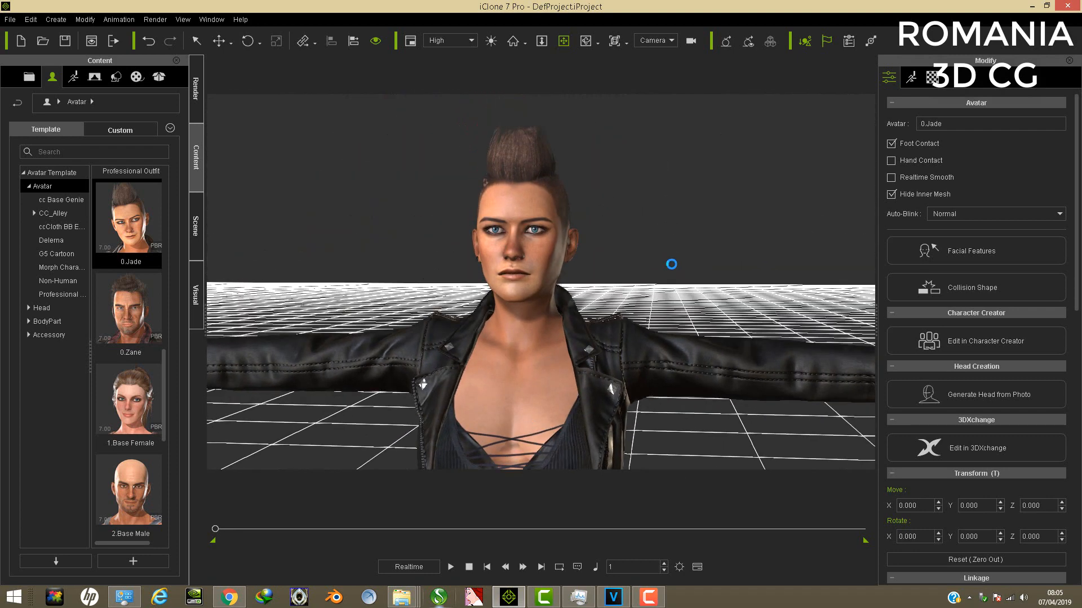
pyautogui.moveTo(671, 261); pyautogui.dragTo(622, 202, button='right')
pyautogui.scroll(5, 622, 201)
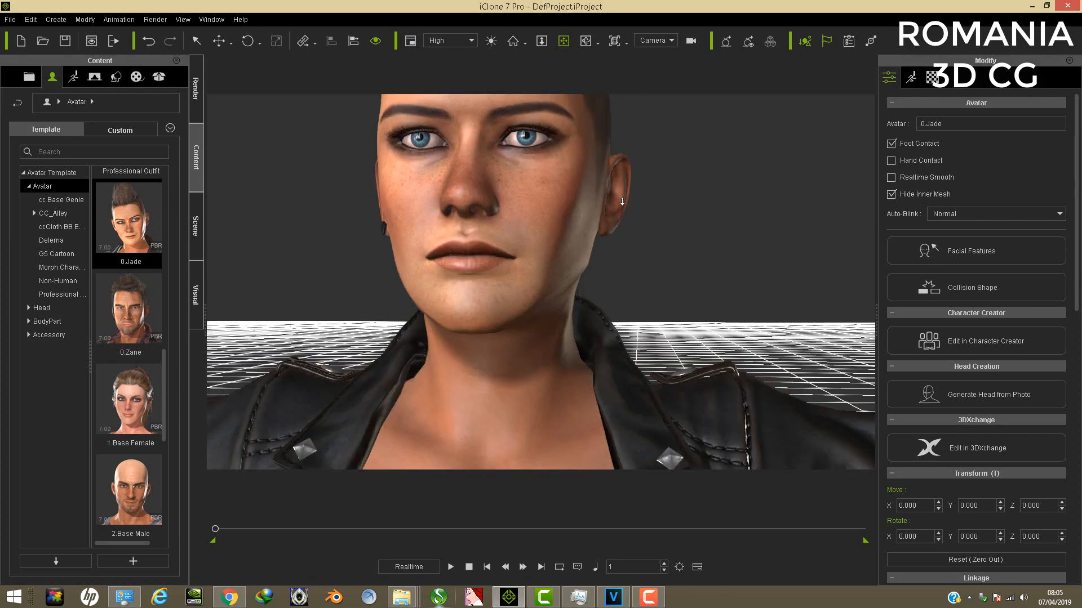
pyautogui.moveTo(639, 219)
pyautogui.mouseDown(button='middle')
pyautogui.moveTo(652, 285)
pyautogui.moveTo(657, 262)
pyautogui.moveTo(634, 252)
pyautogui.moveTo(634, 227)
pyautogui.mouseUp(button='middle')
pyautogui.scroll(2, 632, 252)
pyautogui.scroll(-2, 632, 252)
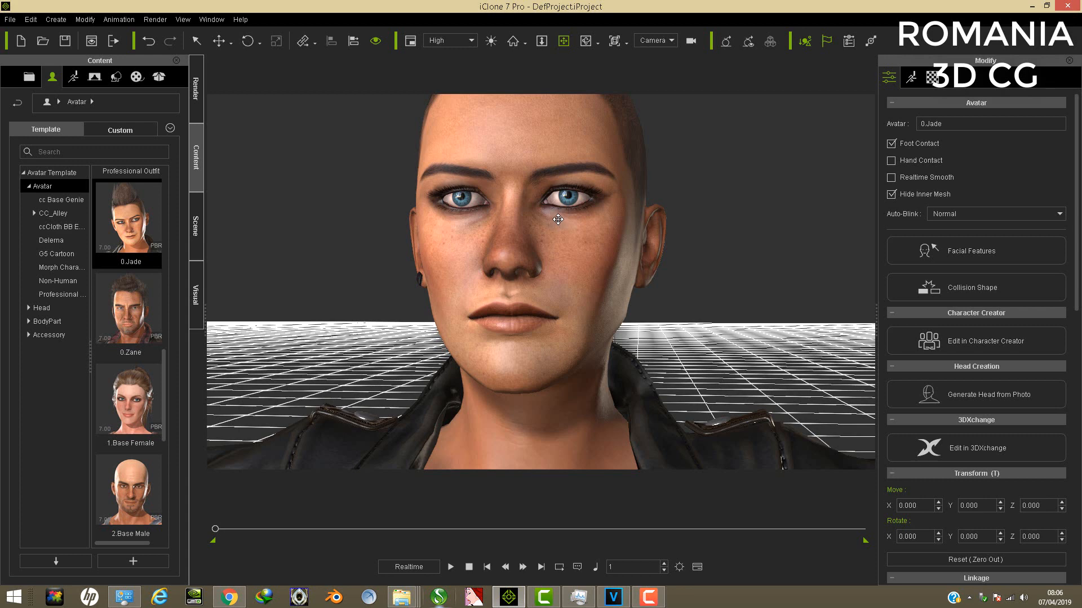
pyautogui.moveTo(559, 219); pyautogui.dragTo(555, 247, button='middle')
# - Orbit around the avatar's head to examine the face from both sides and up close near the ear stud
pyautogui.moveTo(555, 247); pyautogui.dragTo(437, 209, button='right')
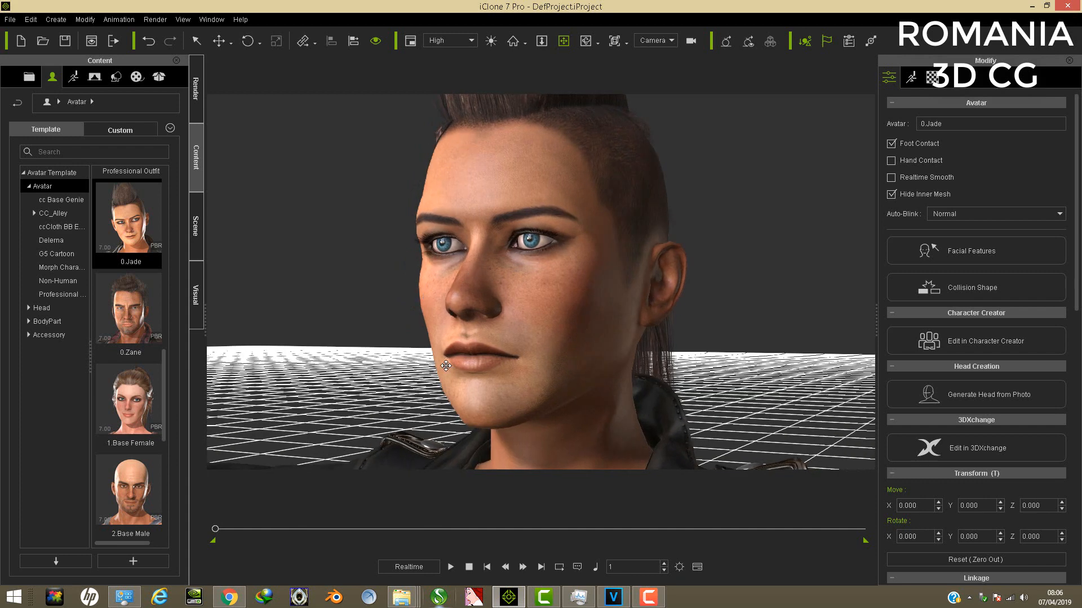
pyautogui.moveTo(476, 296); pyautogui.dragTo(633, 206, button='right')
pyautogui.scroll(3, 622, 215)
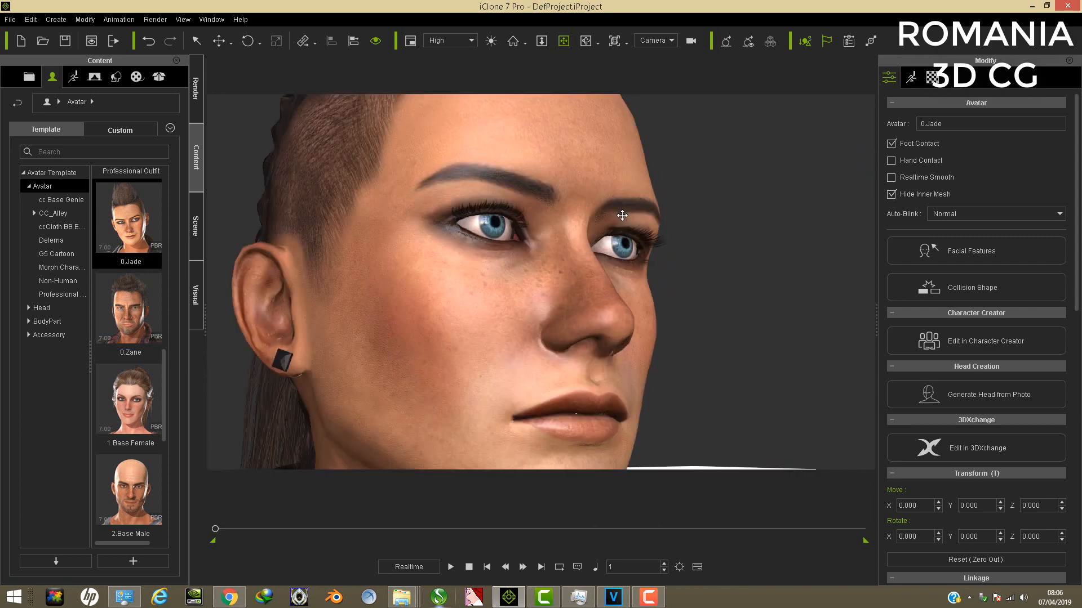
pyautogui.scroll(1, 622, 215)
pyautogui.scroll(-1, 622, 215)
pyautogui.moveTo(635, 212); pyautogui.dragTo(634, 158, button='right')
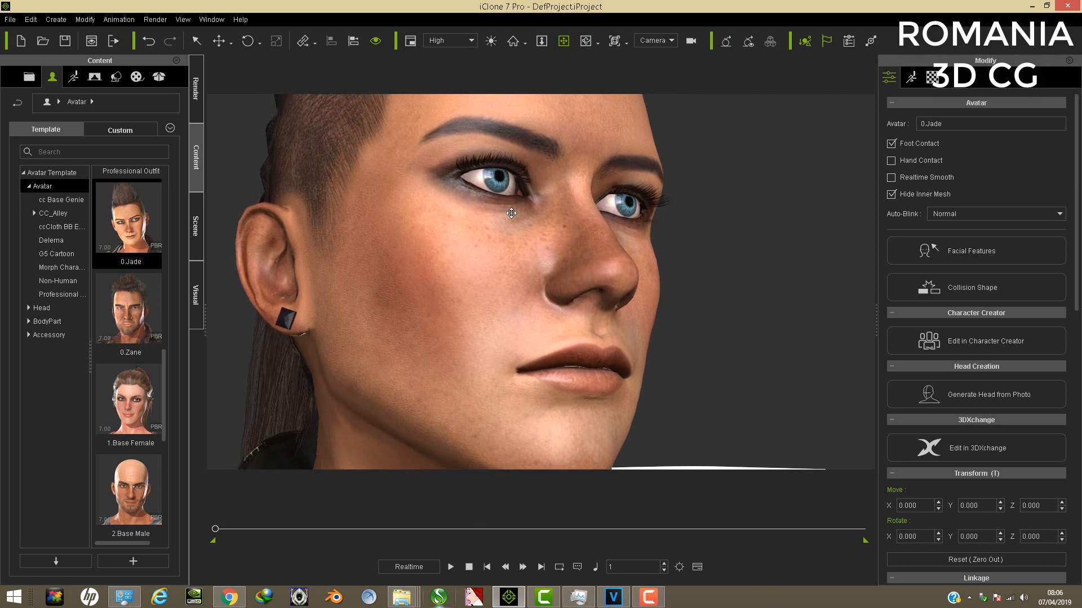
pyautogui.moveTo(525, 249); pyautogui.dragTo(614, 252, button='right')
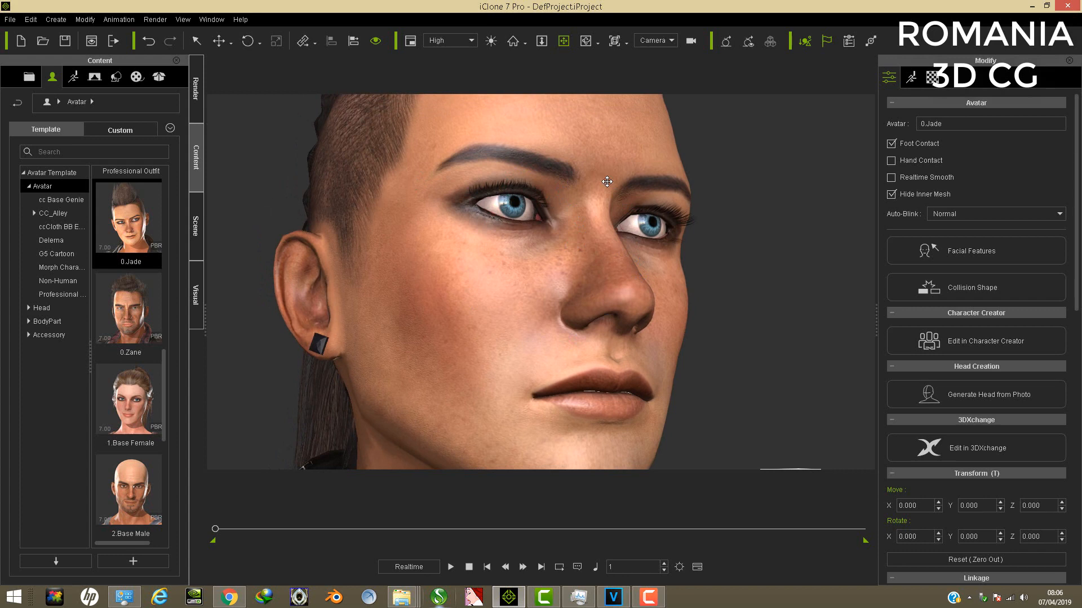
# - Orbit the camera to the opposite side of the face and settle on a low three-quarter close-up at frame 1
pyautogui.moveTo(444, 300); pyautogui.dragTo(395, 246, button='right')
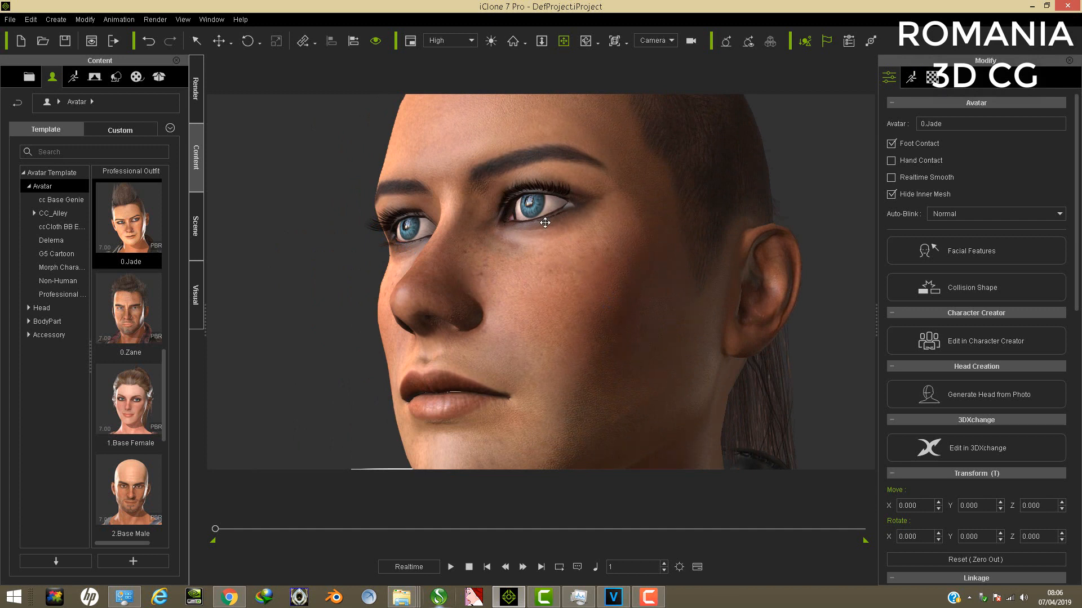
pyautogui.moveTo(584, 241); pyautogui.dragTo(587, 211, button='right')
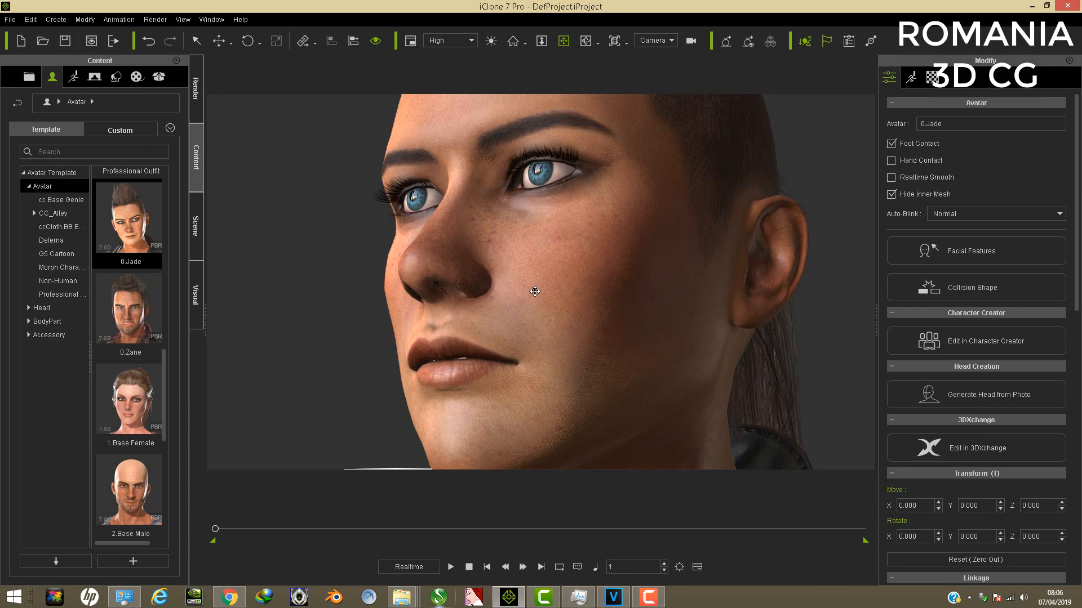
pyautogui.moveTo(535, 291); pyautogui.dragTo(541, 338, button='right')
pyautogui.scroll(4, 556, 373)
pyautogui.scroll(-5, 557, 373)
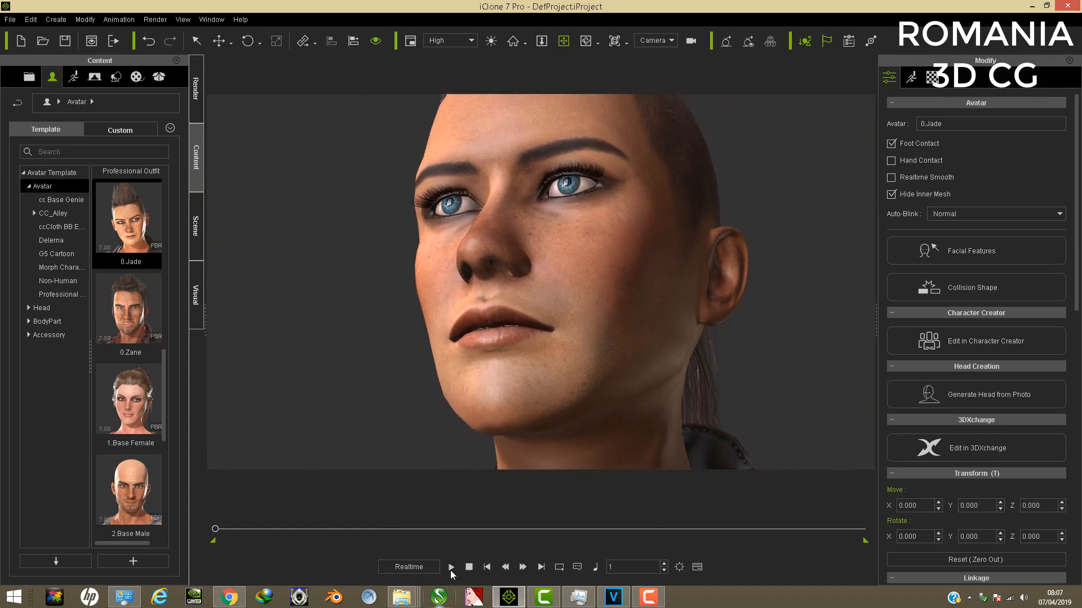
# - Select the camera at frame 1, adjust its angle on the face slightly, and play the timeline up to frame 160
pyautogui.click(451, 568)
pyautogui.click(488, 569)
pyautogui.click(692, 41)
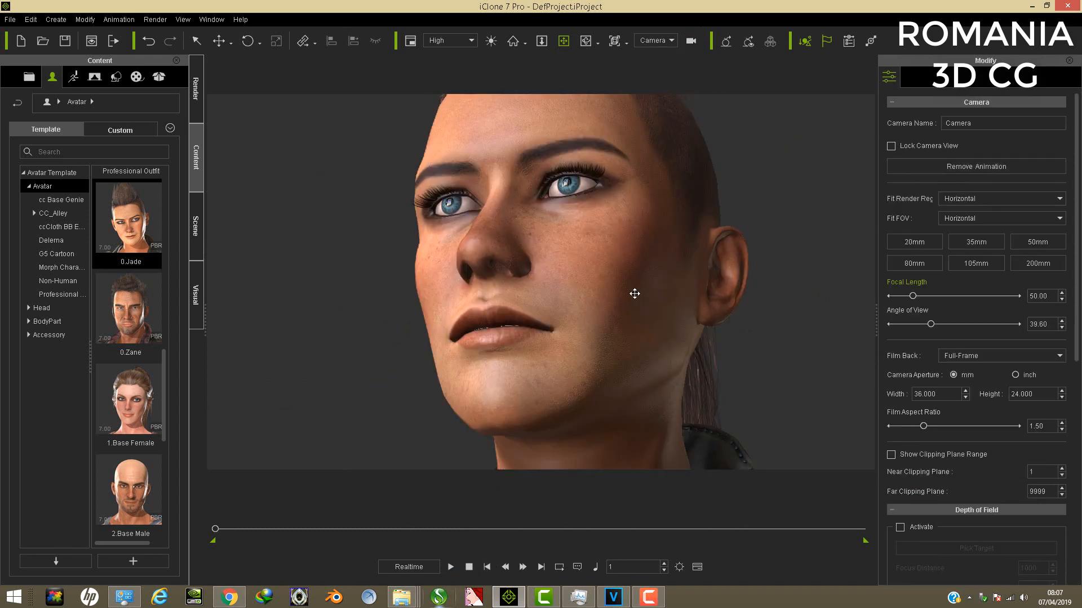
pyautogui.moveTo(642, 285); pyautogui.dragTo(620, 263, button='right')
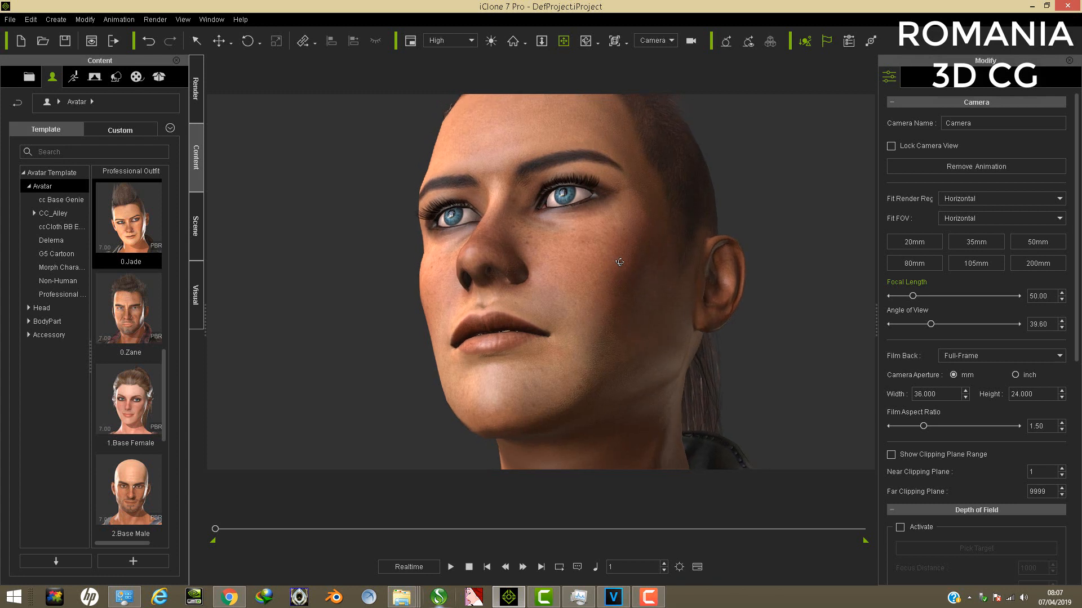
pyautogui.click(450, 567)
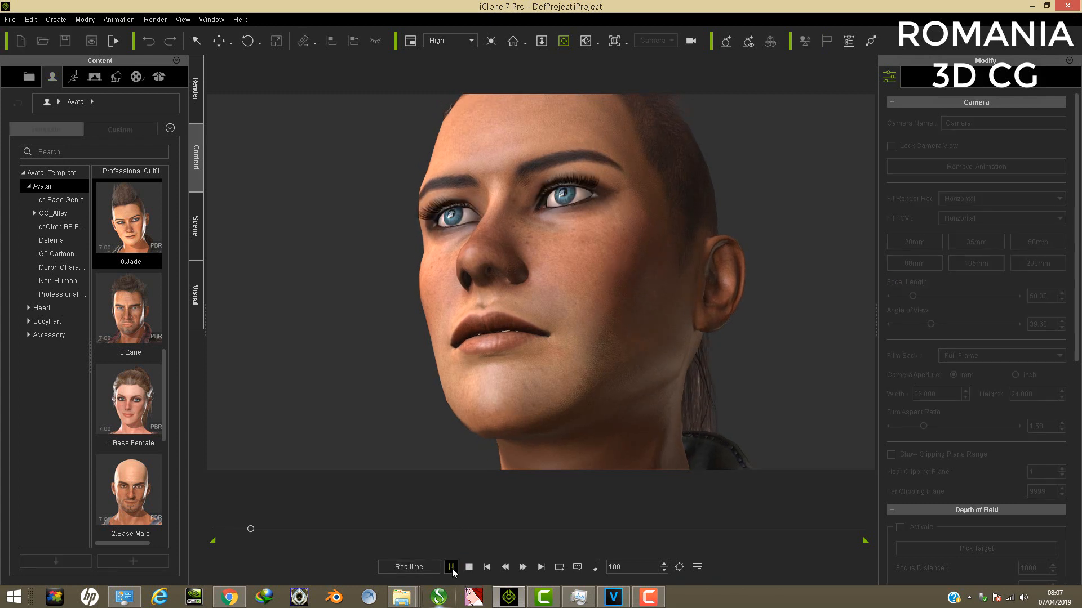
pyautogui.press('space')
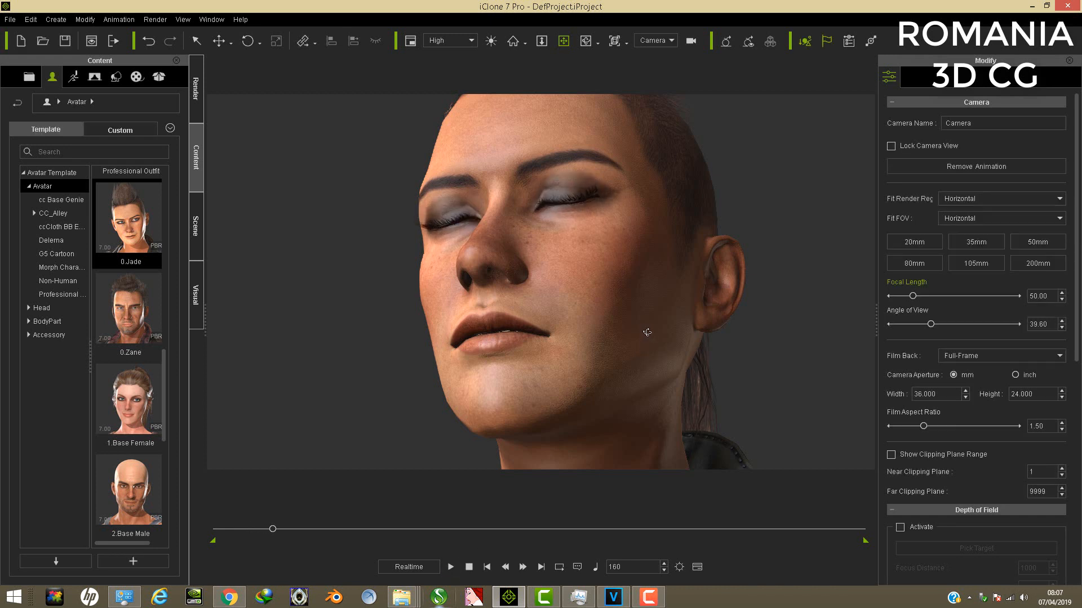
# - Move the camera at frame 160 to a side close-up of the avatar's eye
pyautogui.moveTo(647, 333); pyautogui.dragTo(516, 349, button='right')
pyautogui.moveTo(614, 265); pyautogui.dragTo(618, 333, button='right')
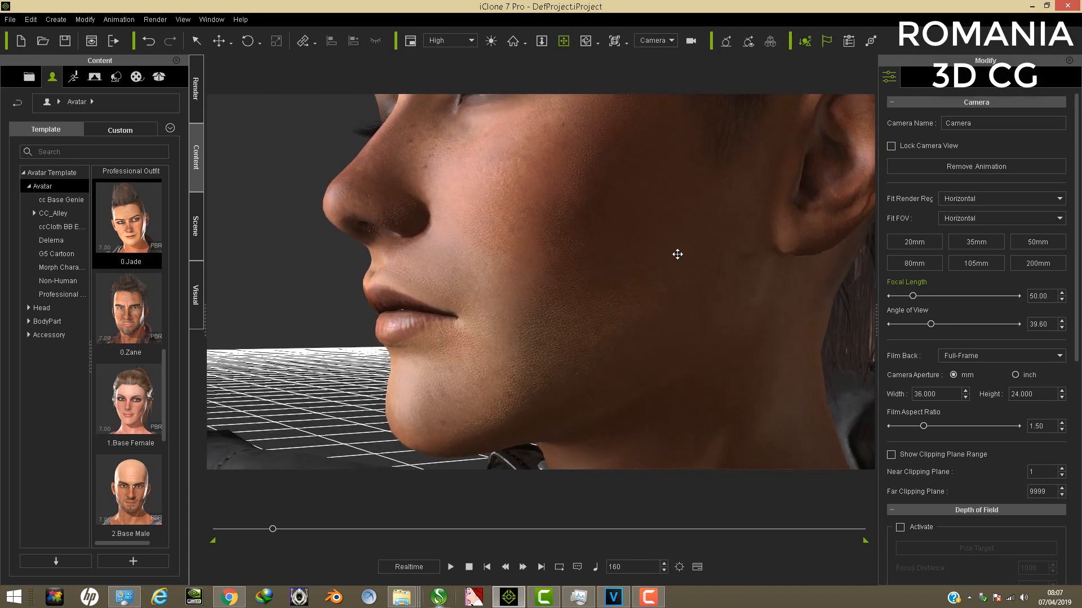
pyautogui.moveTo(678, 253); pyautogui.dragTo(616, 223, button='middle')
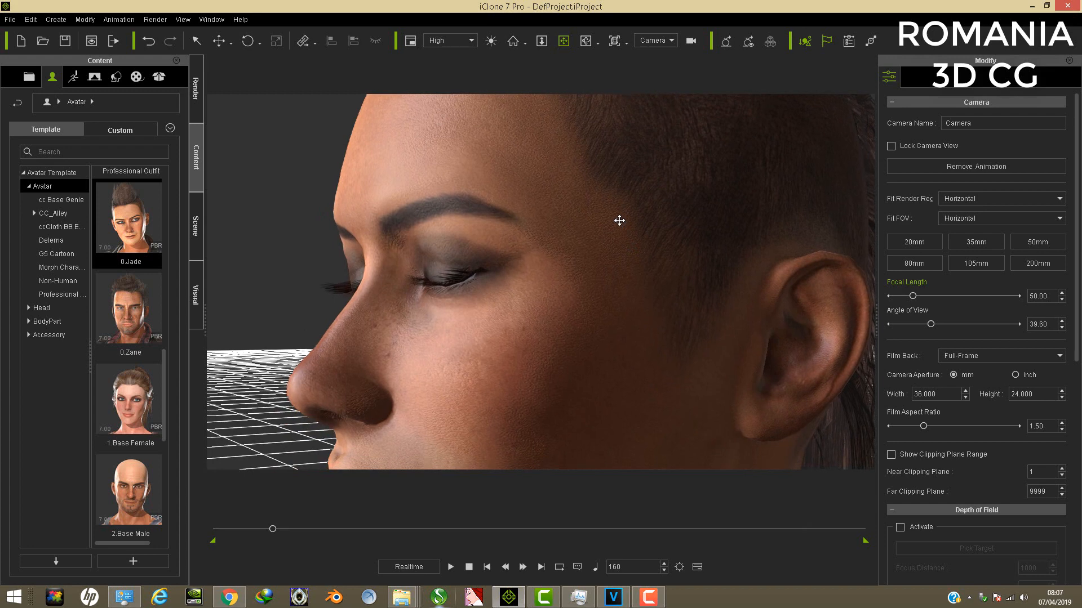
pyautogui.click(619, 220)
pyautogui.scroll(3, 622, 223)
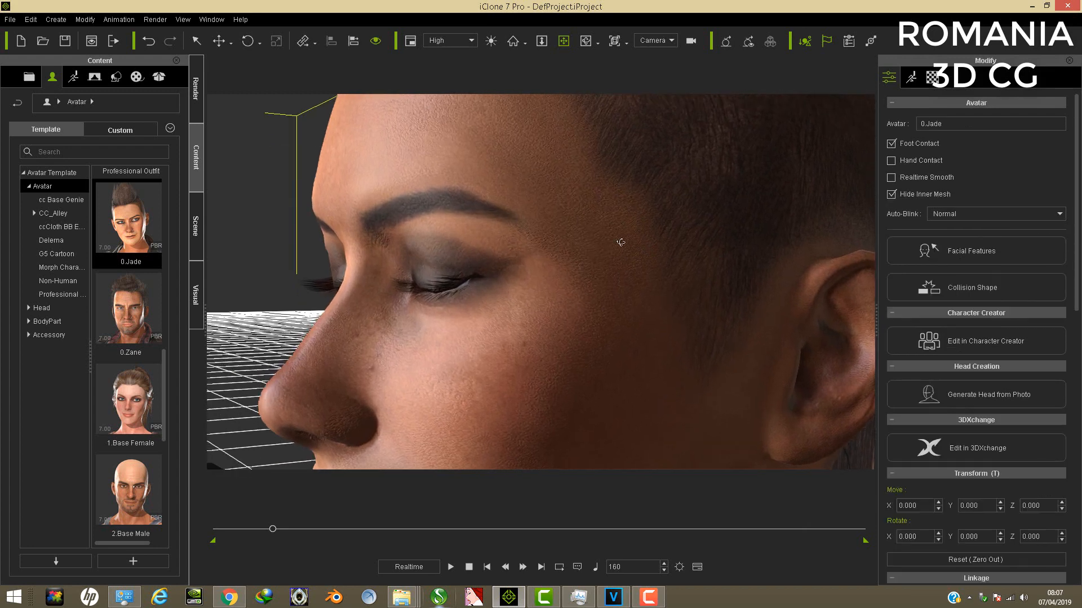
pyautogui.scroll(5, 621, 243)
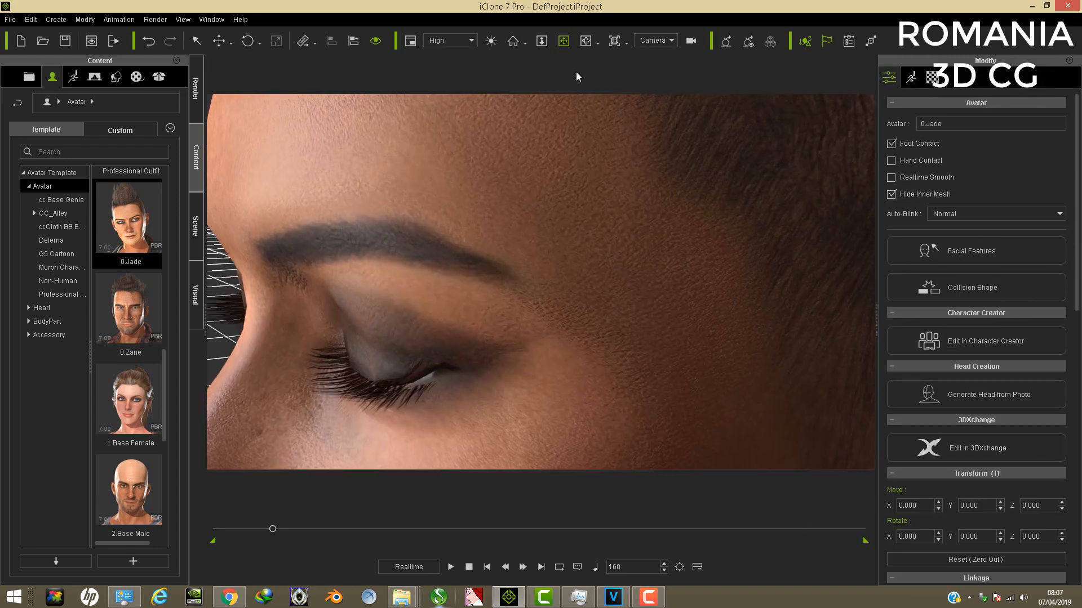
# - Replay the camera move from the face to the eye twice from the start, pausing at frame 184
pyautogui.click(451, 566)
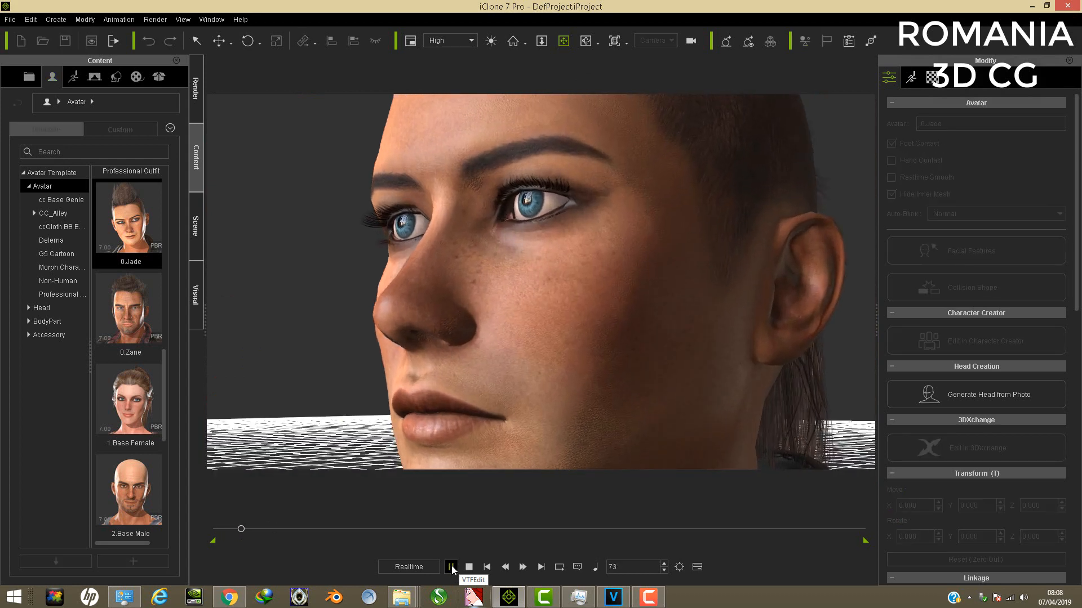
pyautogui.click(453, 565)
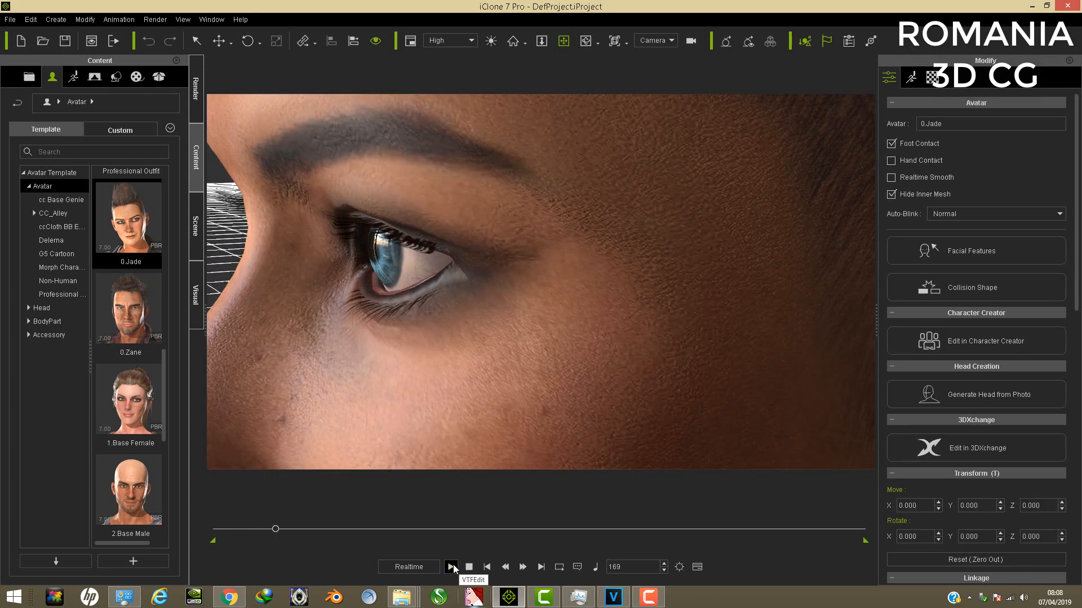
pyautogui.click(488, 567)
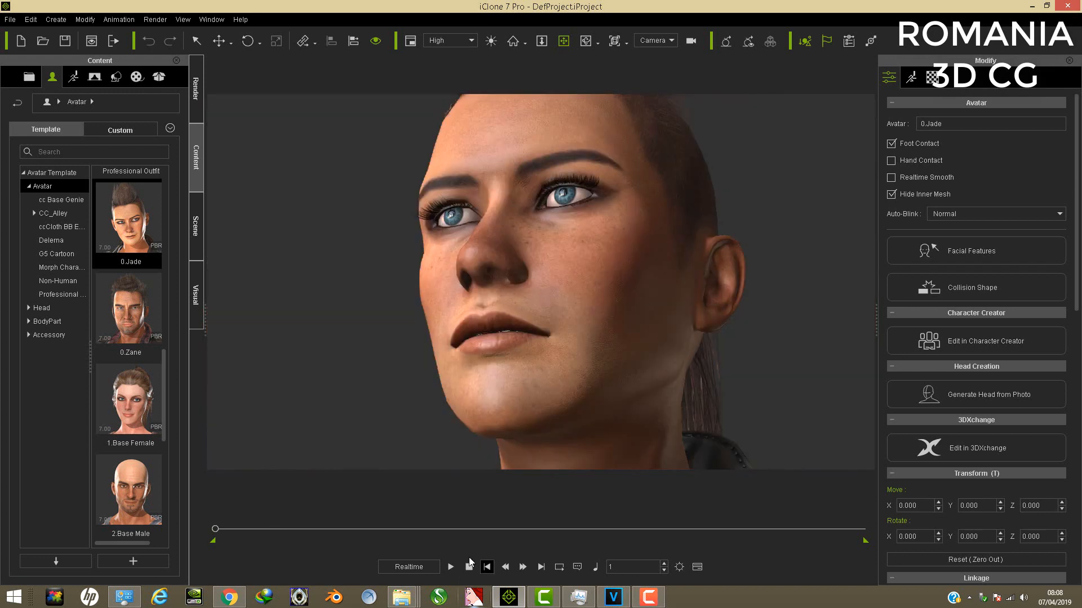
pyautogui.click(450, 568)
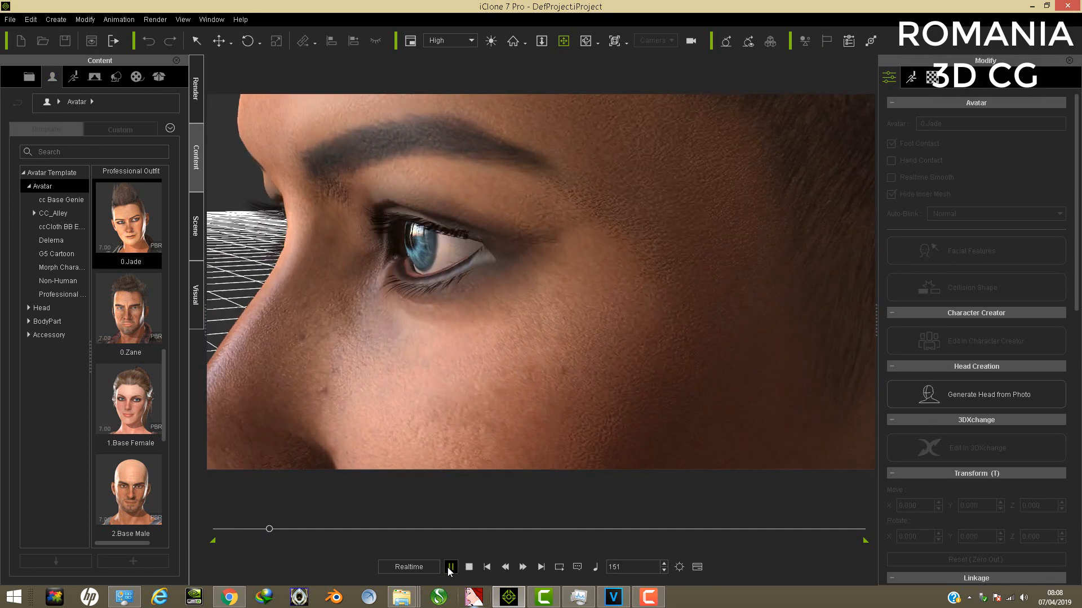
pyautogui.click(451, 570)
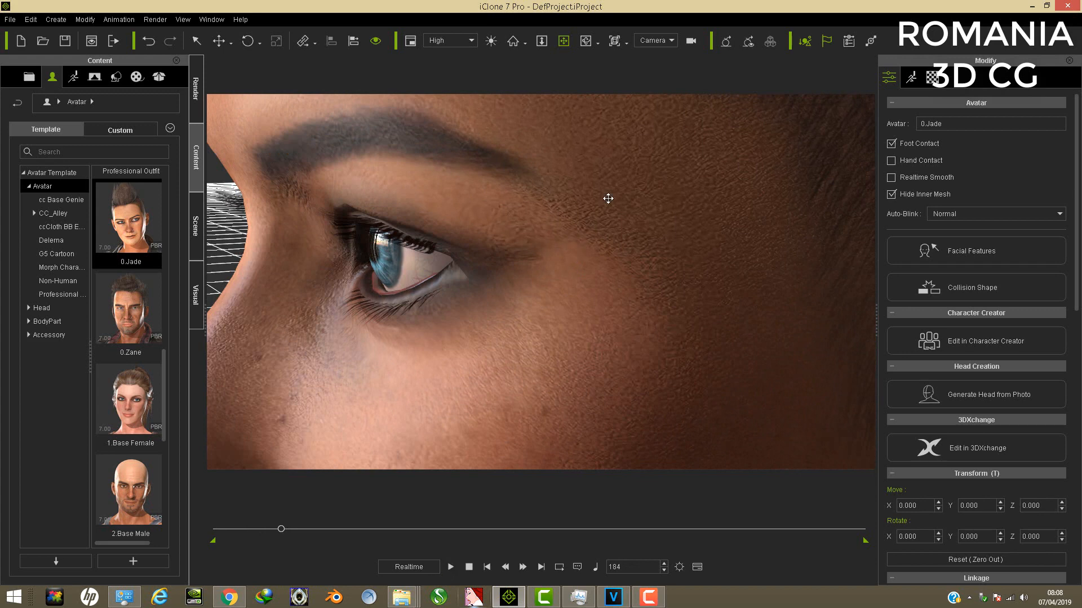
# - Move the camera at frame 140 from the upper-body shot to a close-up of the avatar's ear seen from behind
pyautogui.click(697, 567)
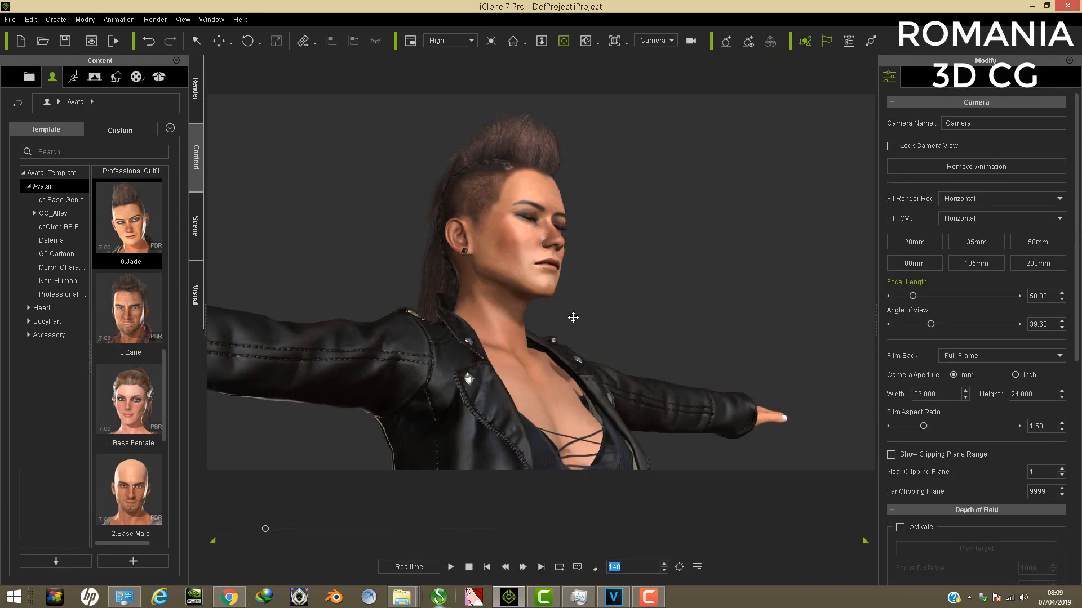
pyautogui.scroll(5, 573, 317)
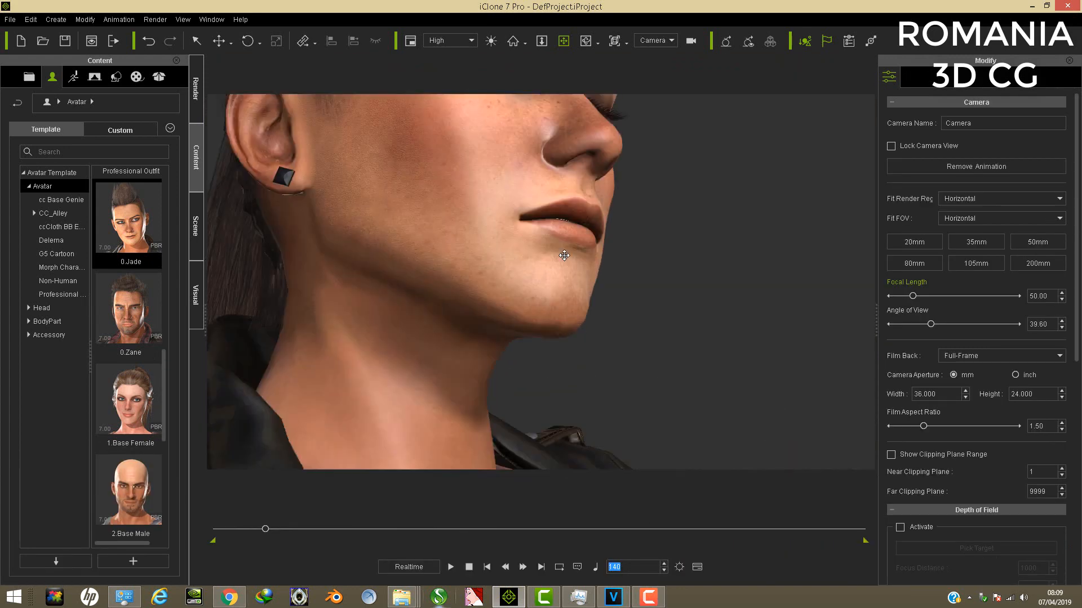
pyautogui.moveTo(563, 255); pyautogui.dragTo(608, 406)
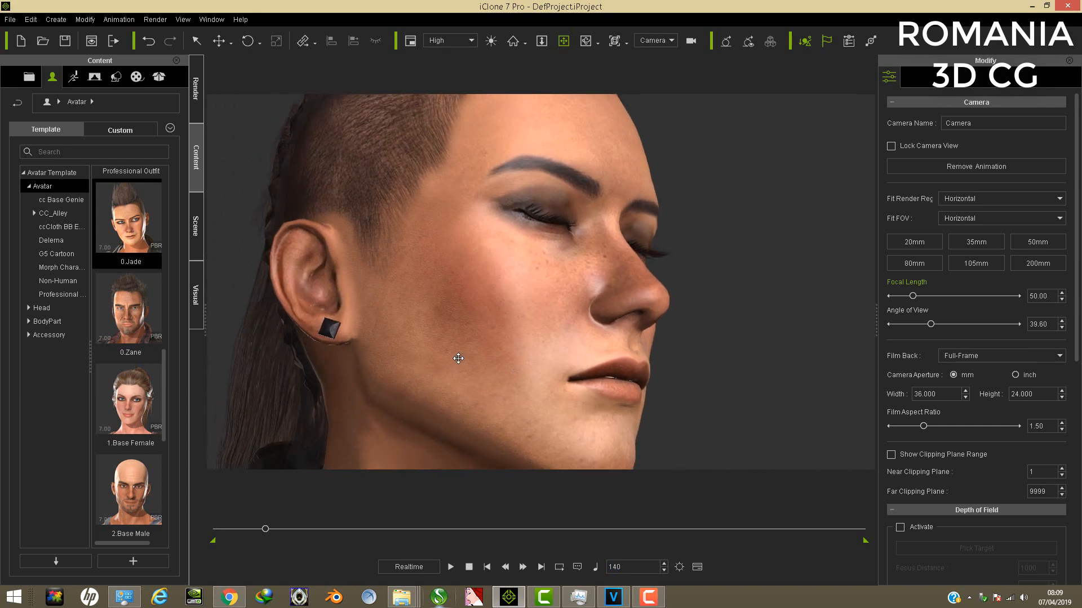
pyautogui.moveTo(456, 359); pyautogui.dragTo(646, 348, button='right')
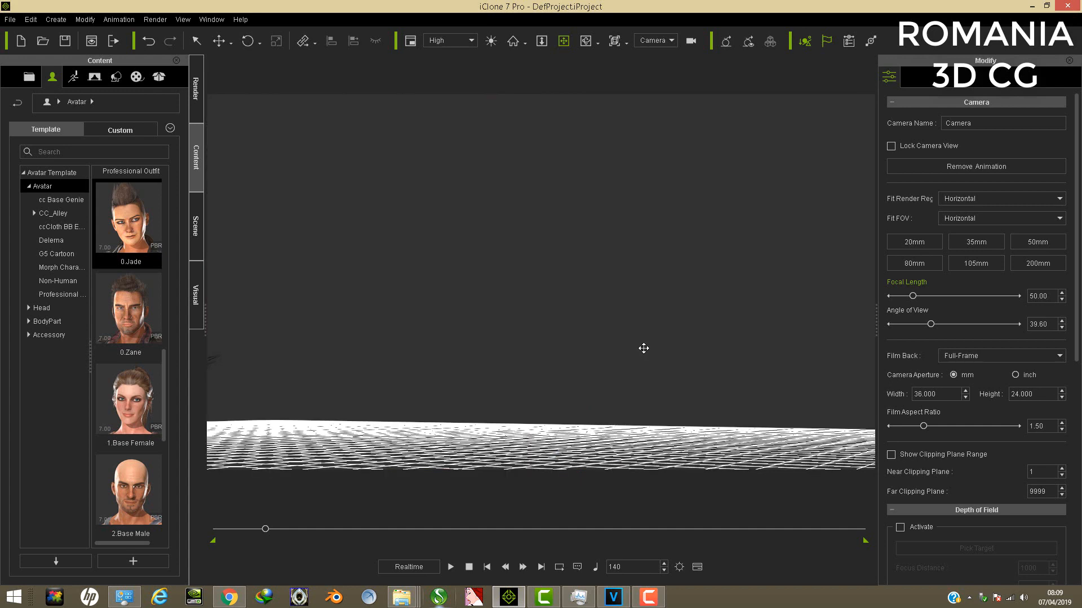
pyautogui.moveTo(647, 276); pyautogui.dragTo(625, 324, button='right')
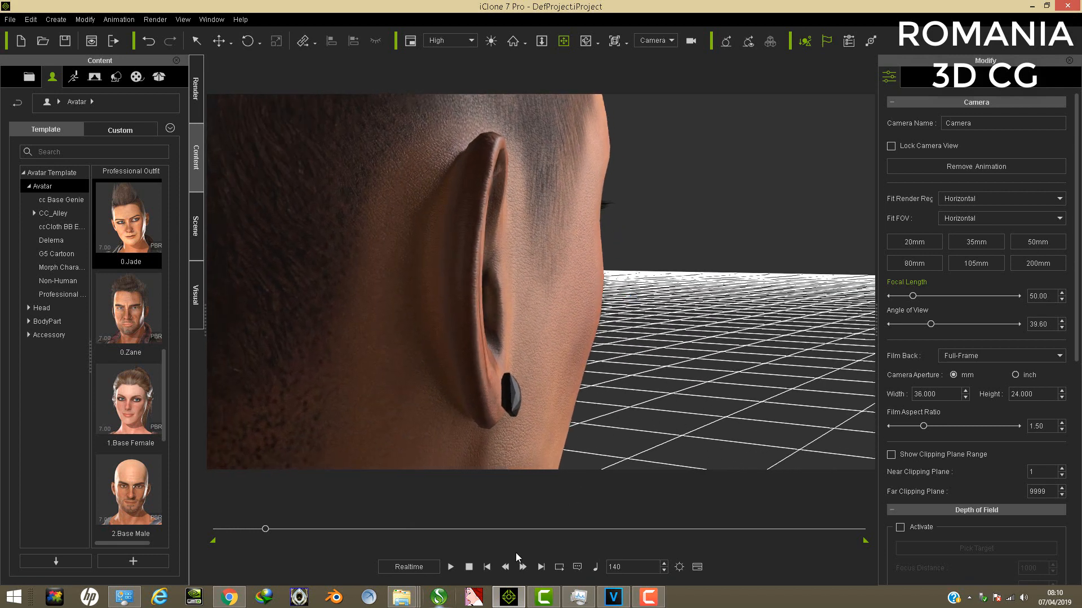
# - Play on to frame 301, orbit the camera slightly further behind the ear, and return to frame 1
pyautogui.click(450, 568)
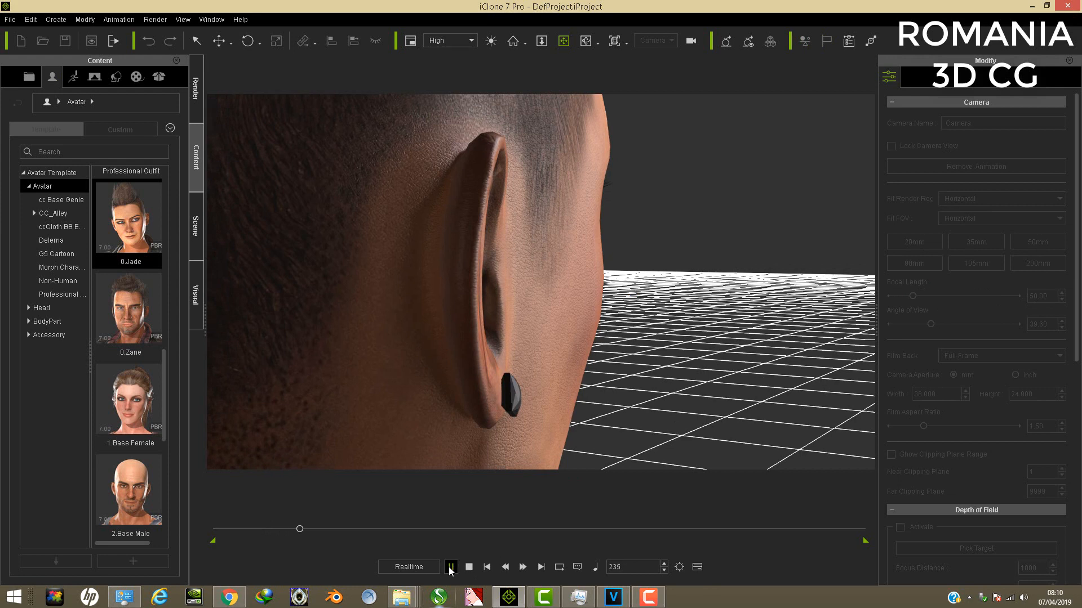
pyautogui.click(450, 568)
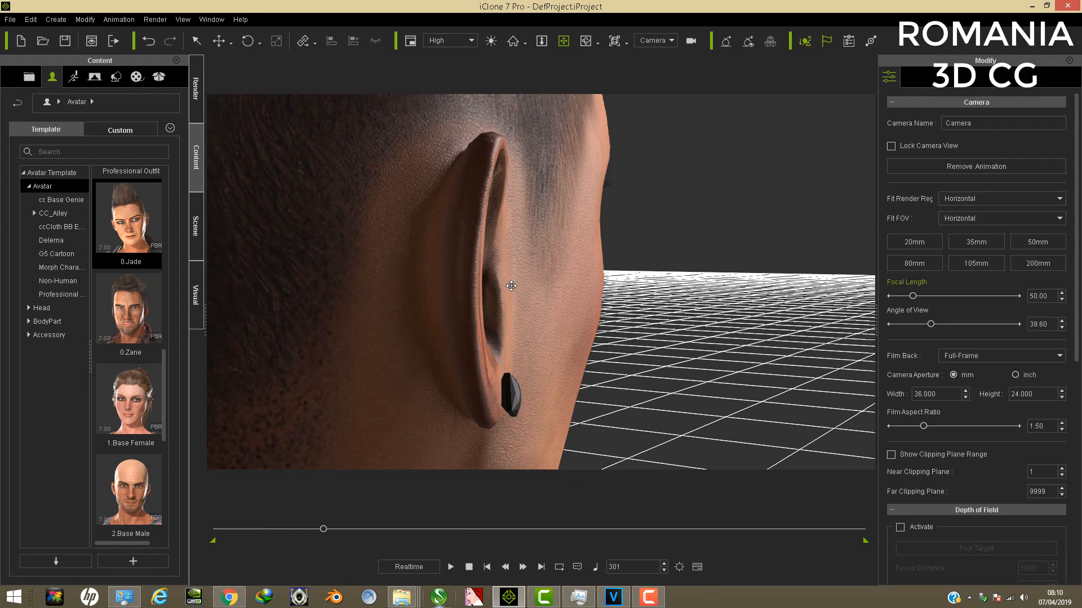
pyautogui.moveTo(512, 285); pyautogui.dragTo(541, 286, button='right')
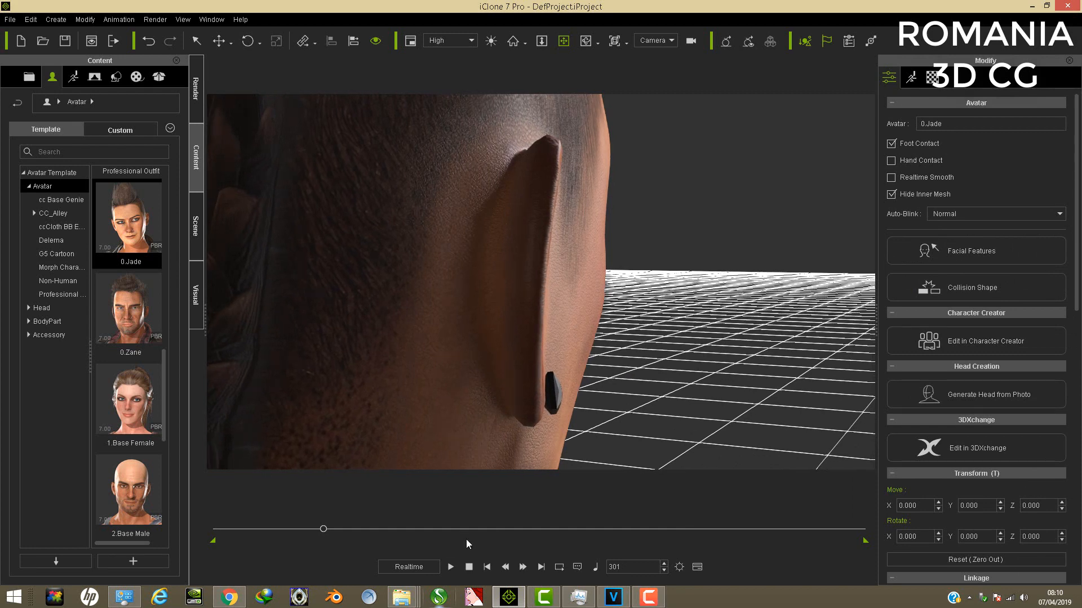
pyautogui.click(467, 569)
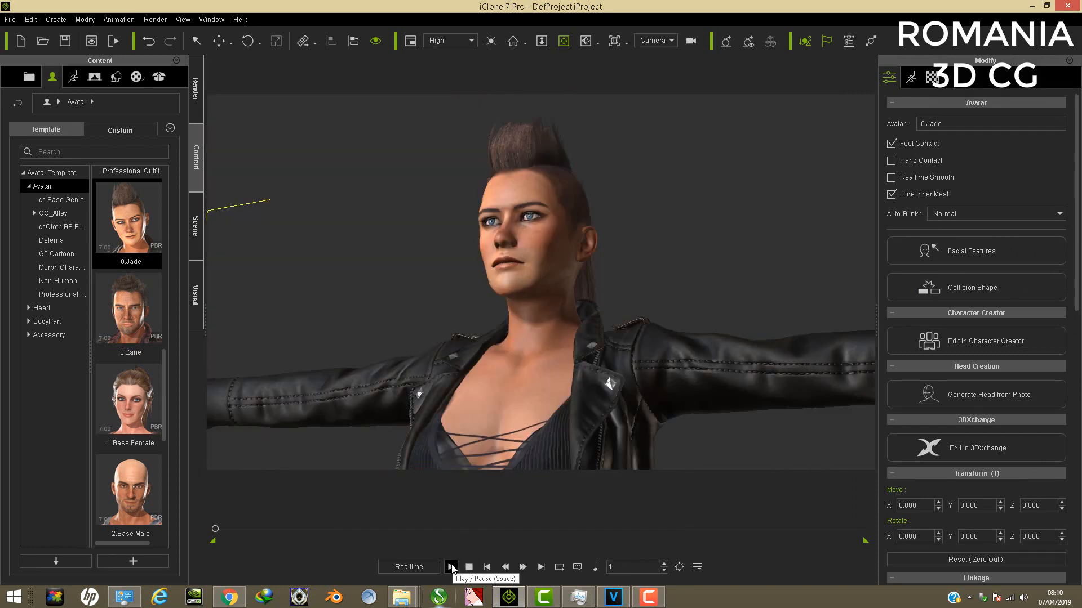
# - Show the timeline with the Camera track enabled and play the camera animation from frame 1
pyautogui.click(697, 567)
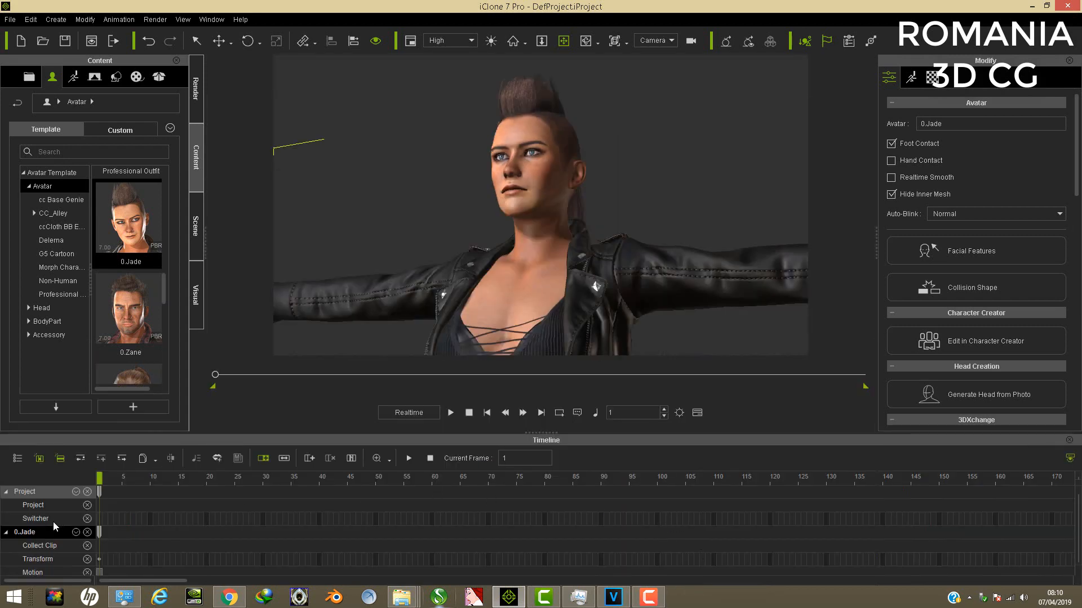
pyautogui.click(18, 458)
pyautogui.click(16, 414)
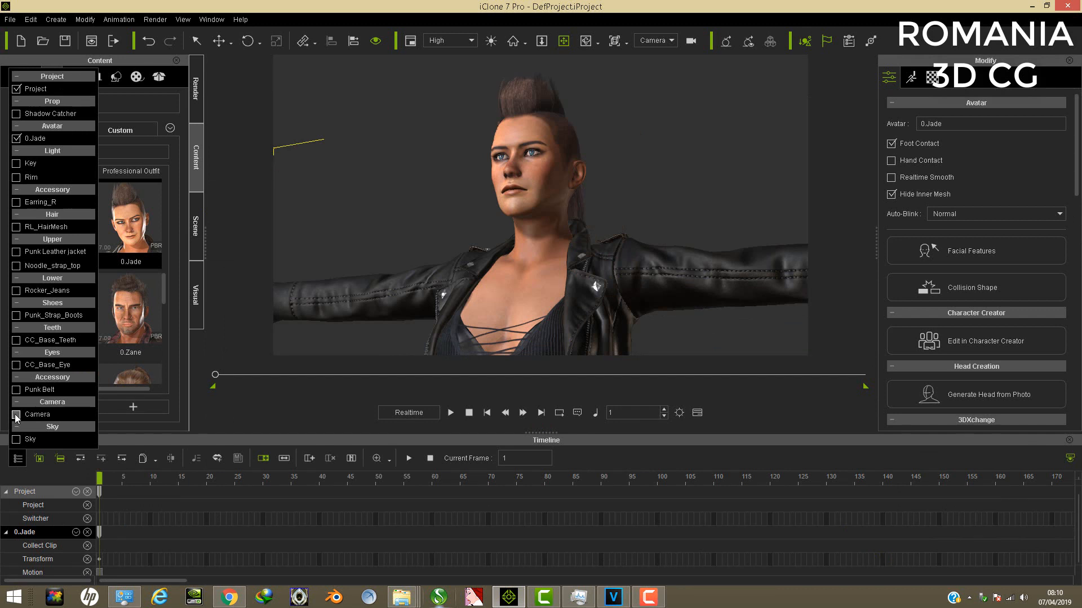
pyautogui.click(450, 413)
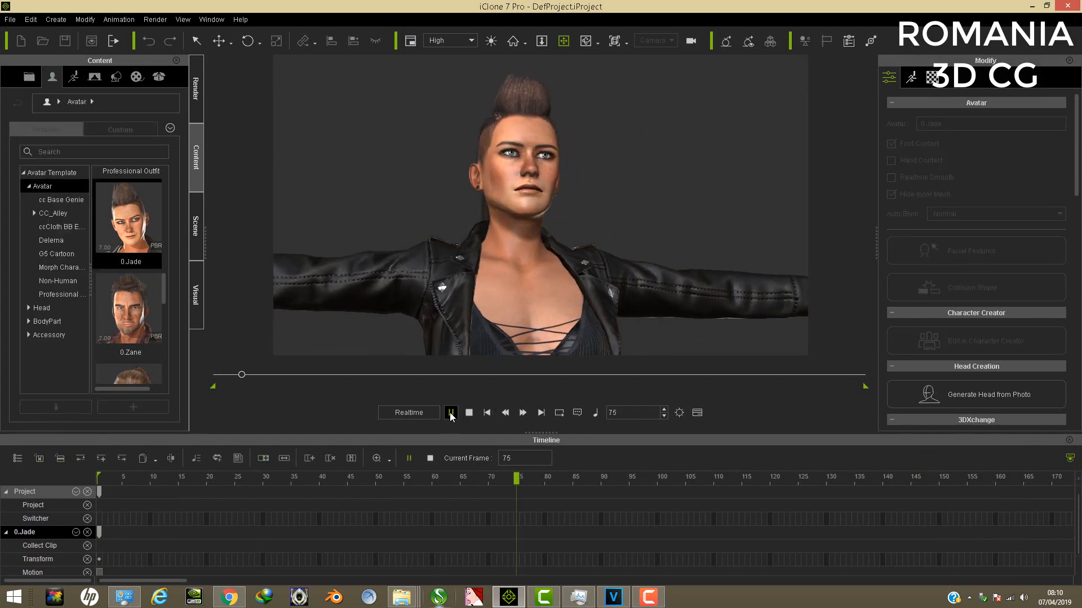
# - Pause the playback at frame 132 and jump to the Camera track's key at frame 139
pyautogui.click(450, 413)
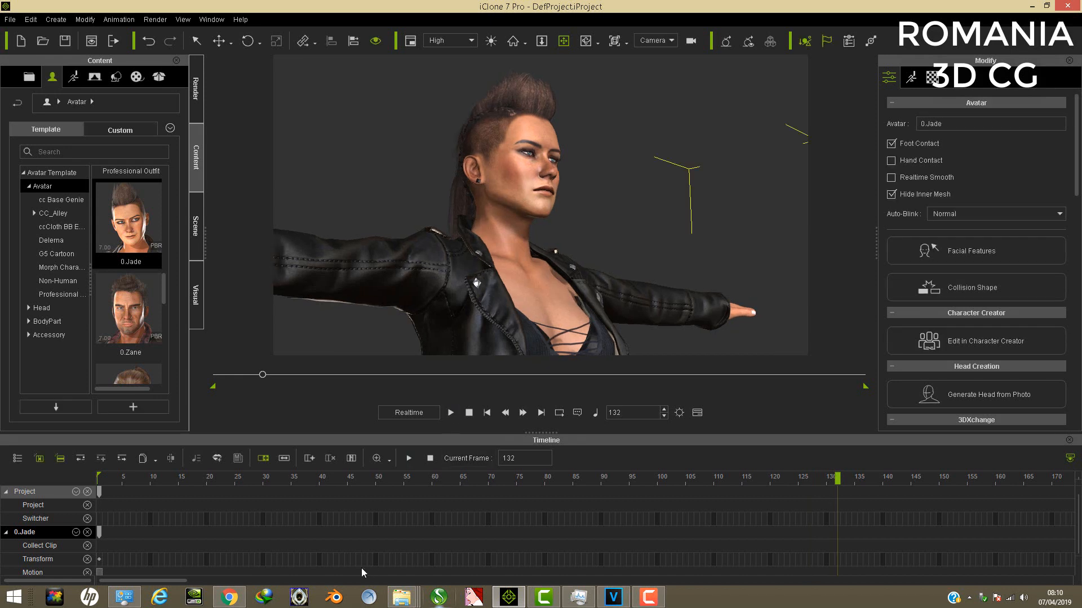
pyautogui.moveTo(180, 581); pyautogui.dragTo(66, 555)
pyautogui.scroll(-1, 68, 542)
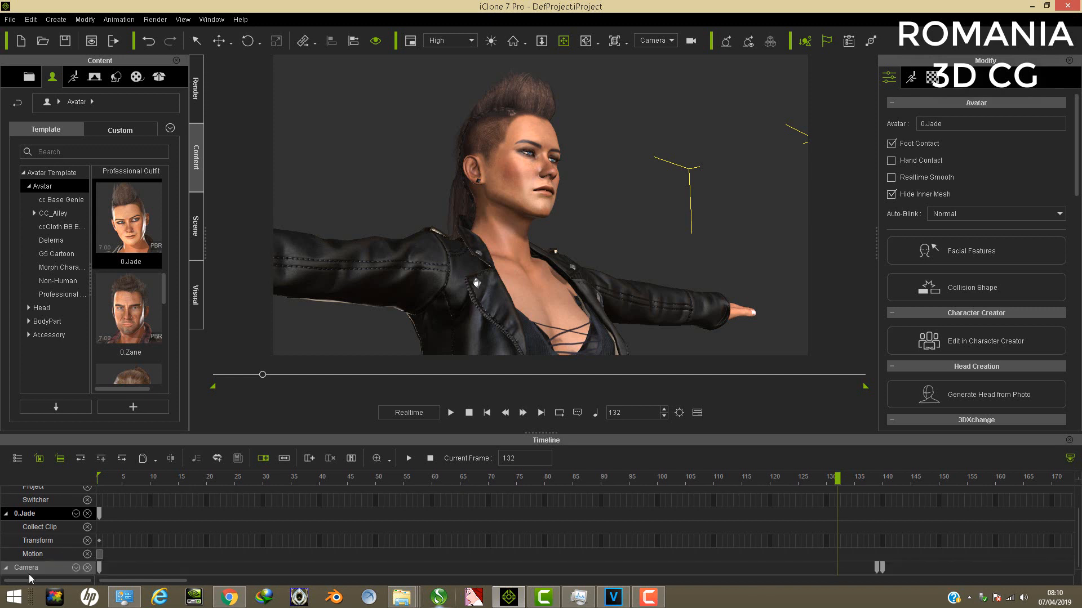
pyautogui.click(877, 568)
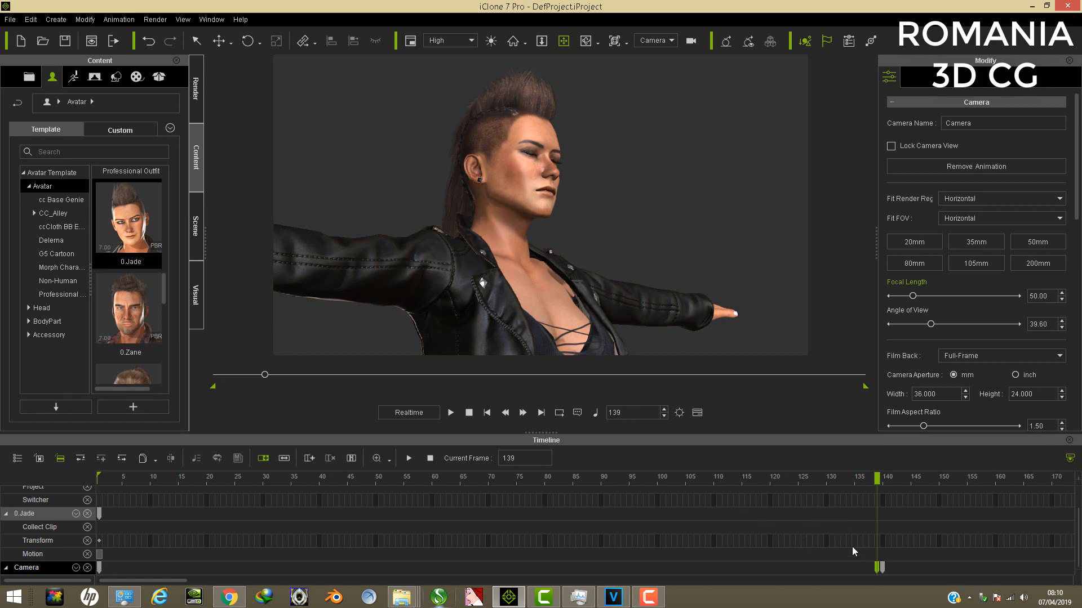
# - Unhide the Key light in the scene's object list and rotate it at frame 139 to about 5.3 on Z
pyautogui.click(199, 231)
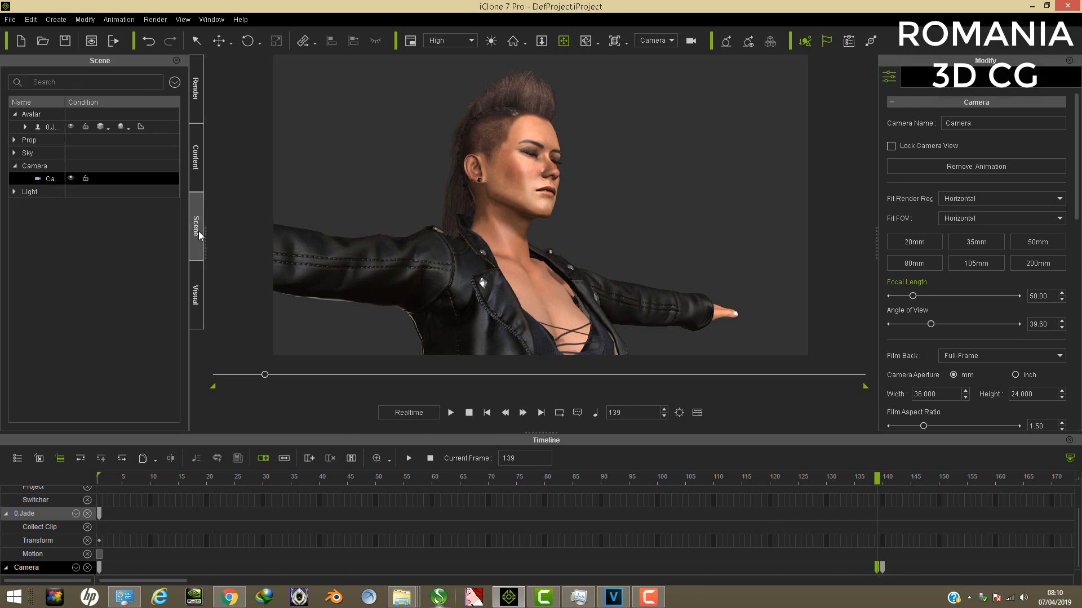
pyautogui.click(198, 296)
pyautogui.click(197, 158)
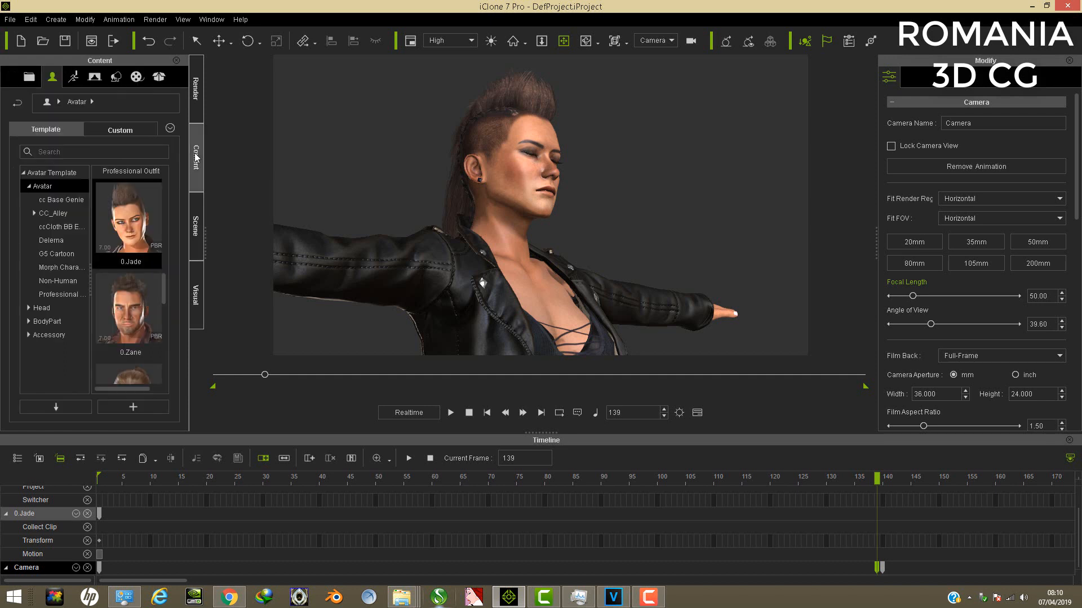
pyautogui.click(196, 227)
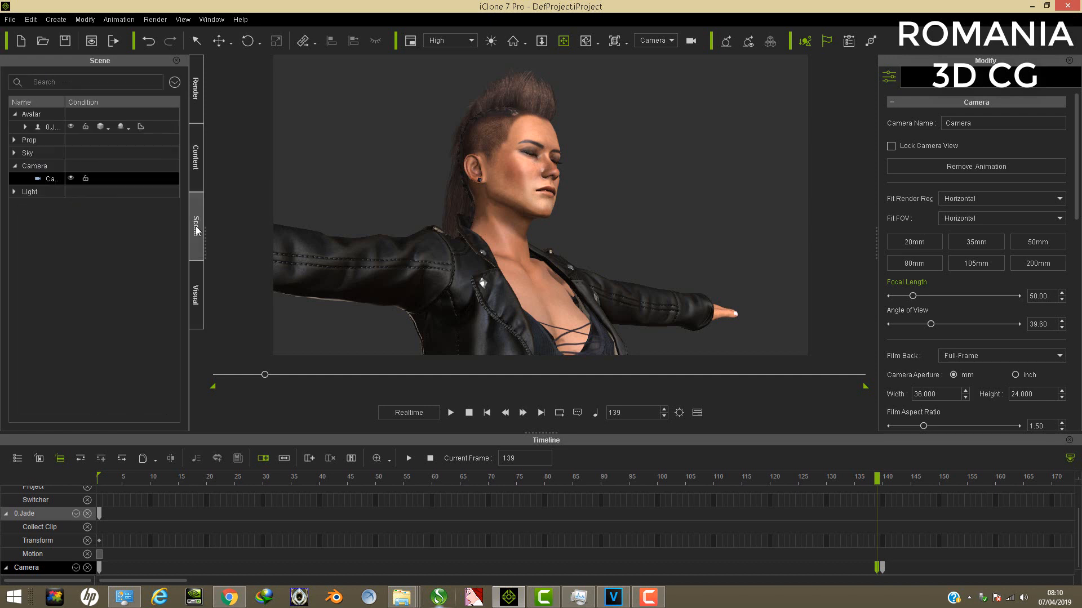
pyautogui.click(14, 192)
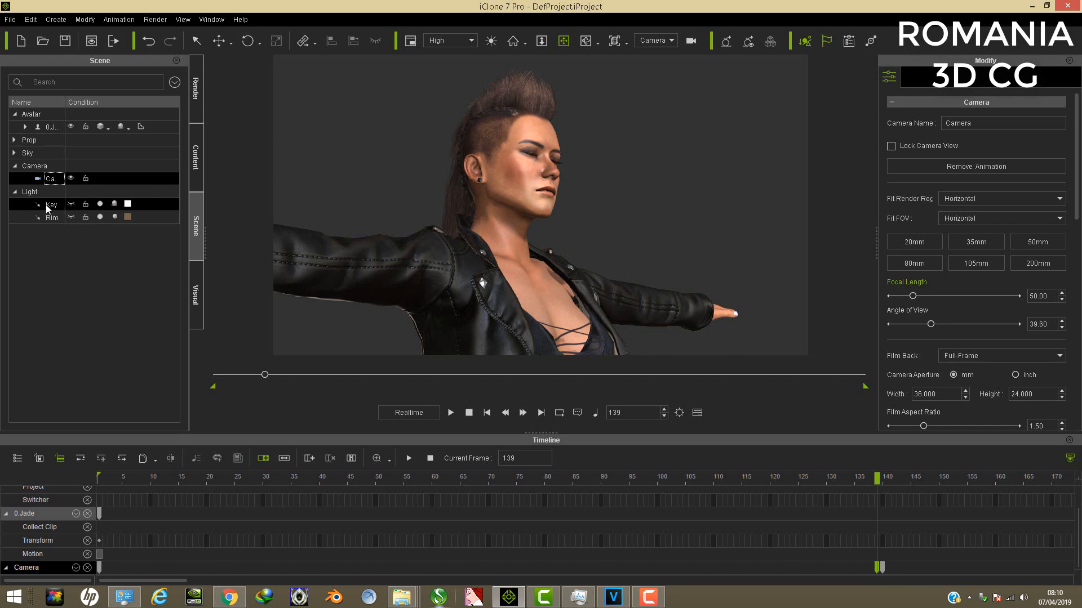
pyautogui.click(50, 206)
pyautogui.click(71, 204)
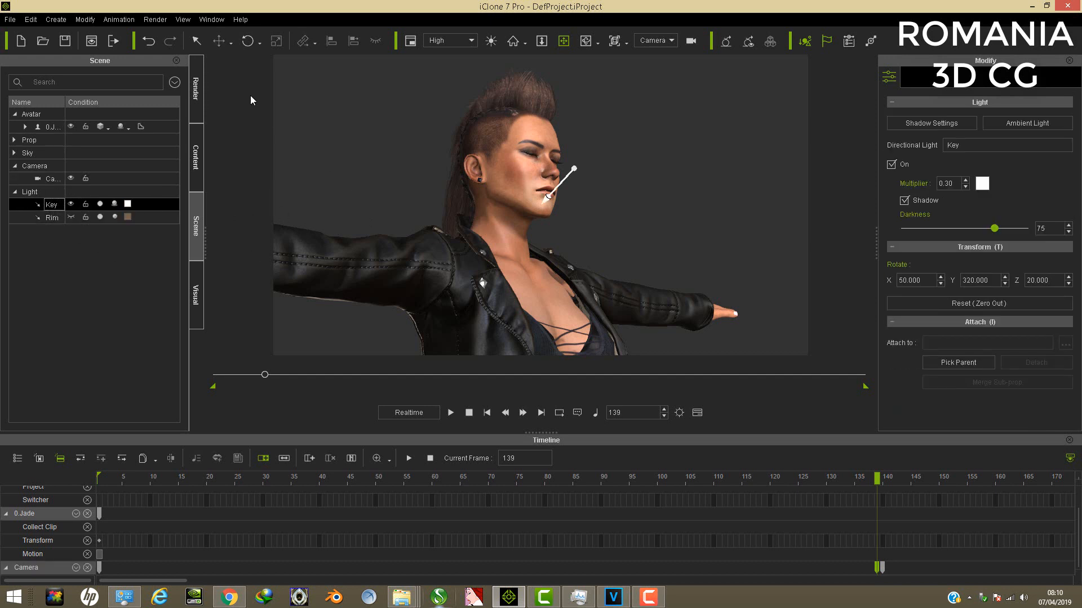
pyautogui.click(248, 41)
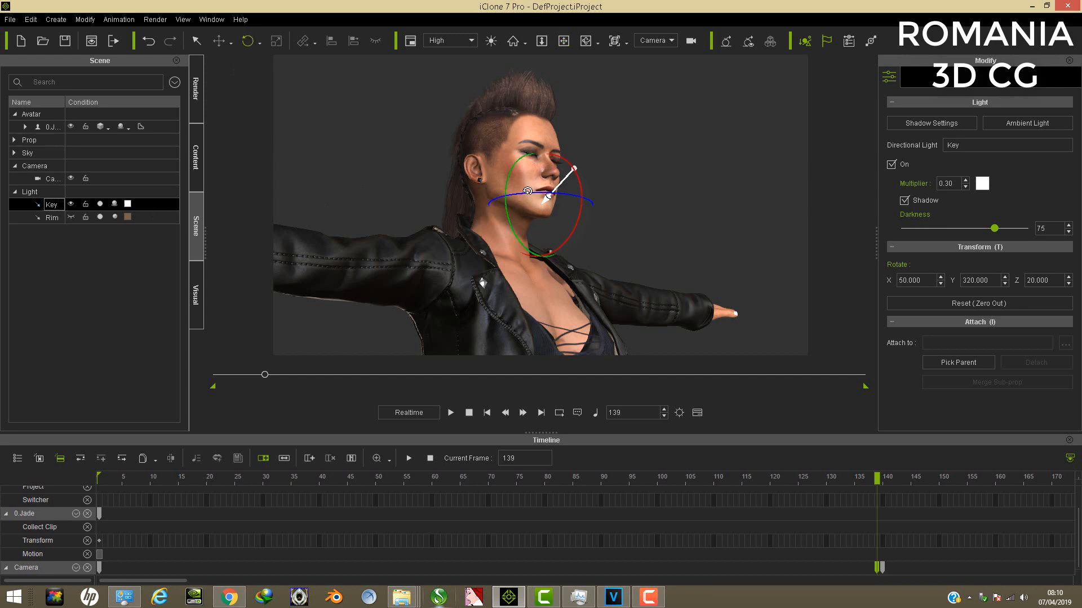
pyautogui.moveTo(527, 196); pyautogui.dragTo(519, 193)
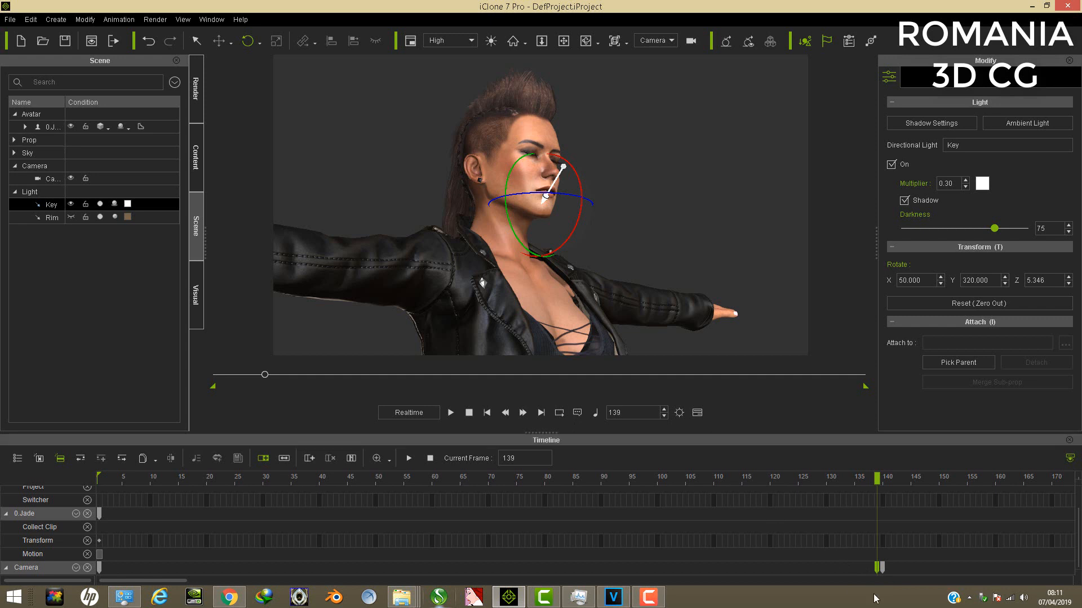
# - Go to the camera key at frame 140 and rotate the Key light to about 252 on Z
pyautogui.click(883, 567)
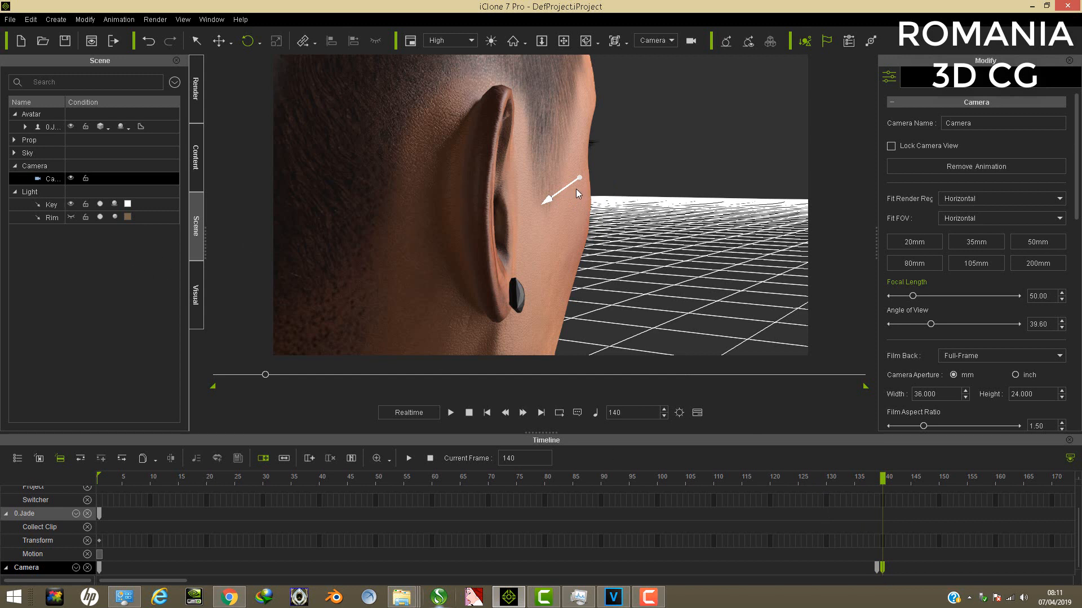
pyautogui.click(45, 206)
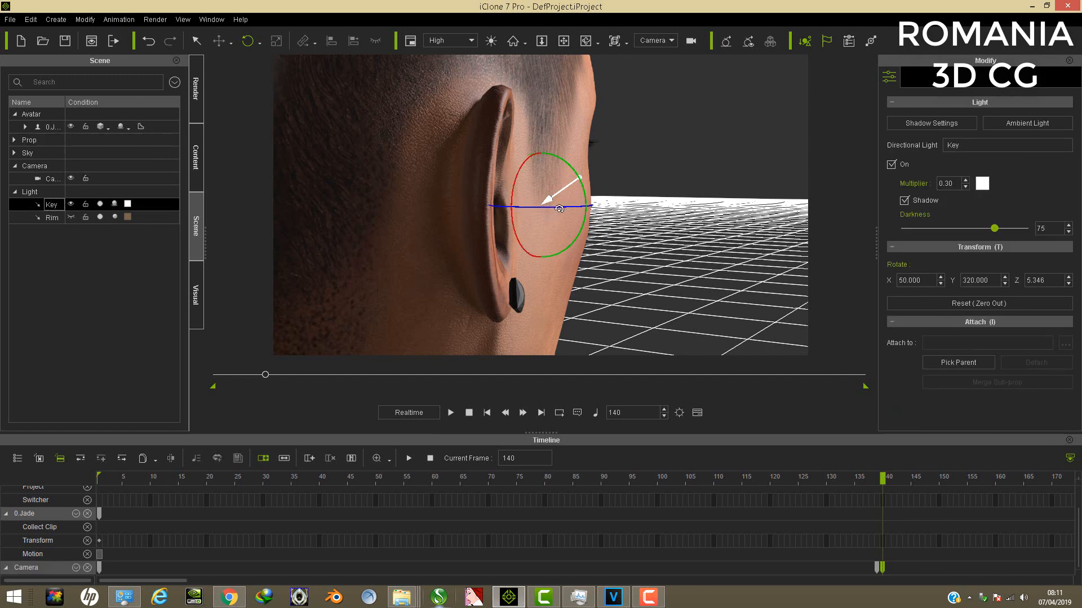
pyautogui.moveTo(559, 208)
pyautogui.mouseDown()
pyautogui.moveTo(496, 216)
pyautogui.moveTo(554, 220)
pyautogui.mouseUp()
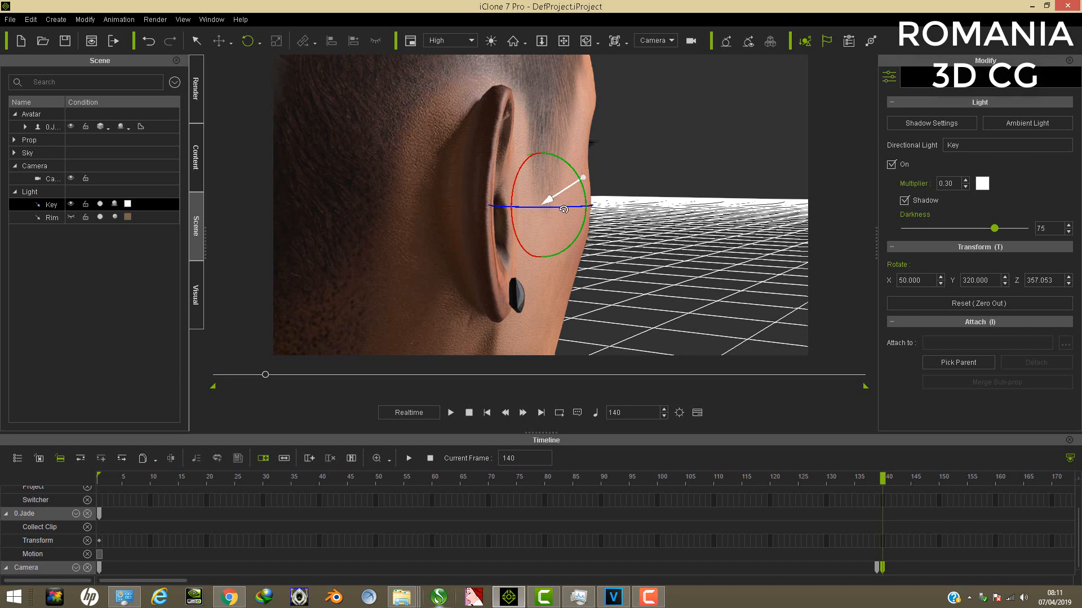
pyautogui.moveTo(560, 208); pyautogui.dragTo(505, 205)
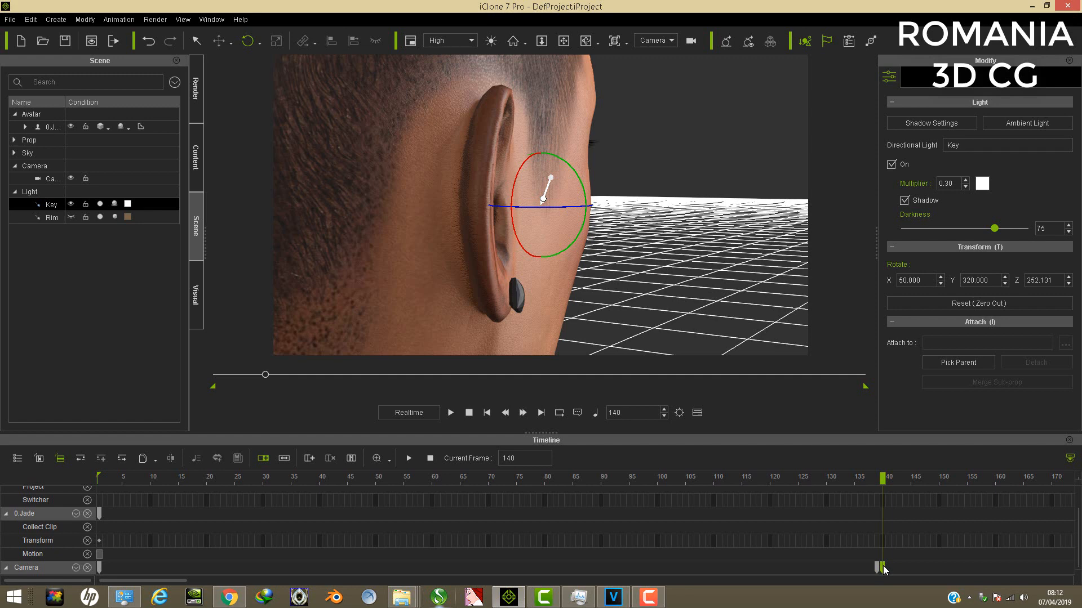
# - Play on to the camera key at frame 301 and rotate the Key light to about X 86, Y 287, Z 211
pyautogui.click(451, 413)
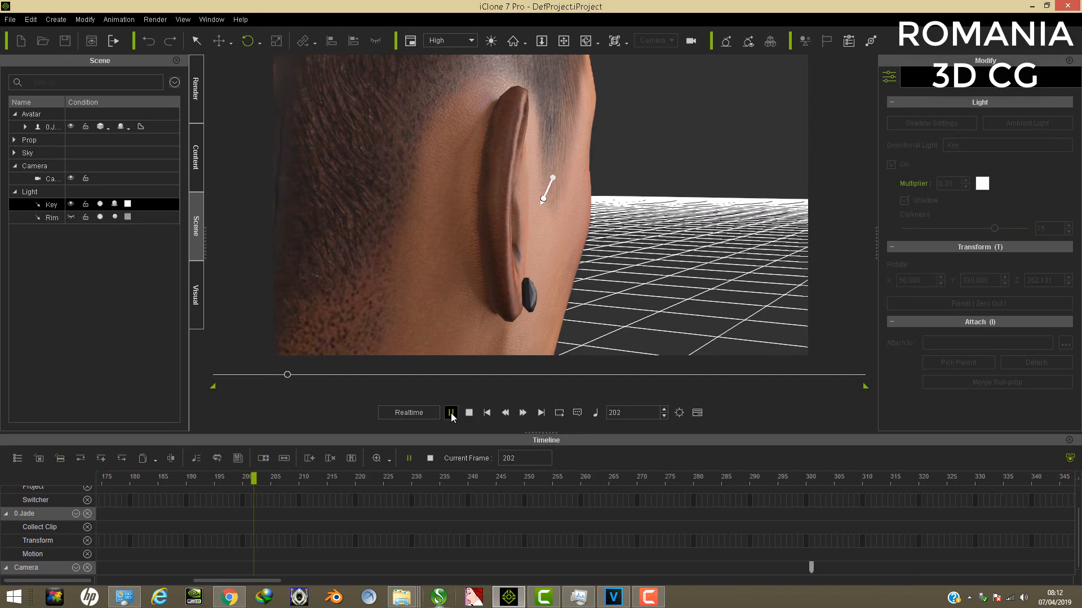
pyautogui.click(451, 413)
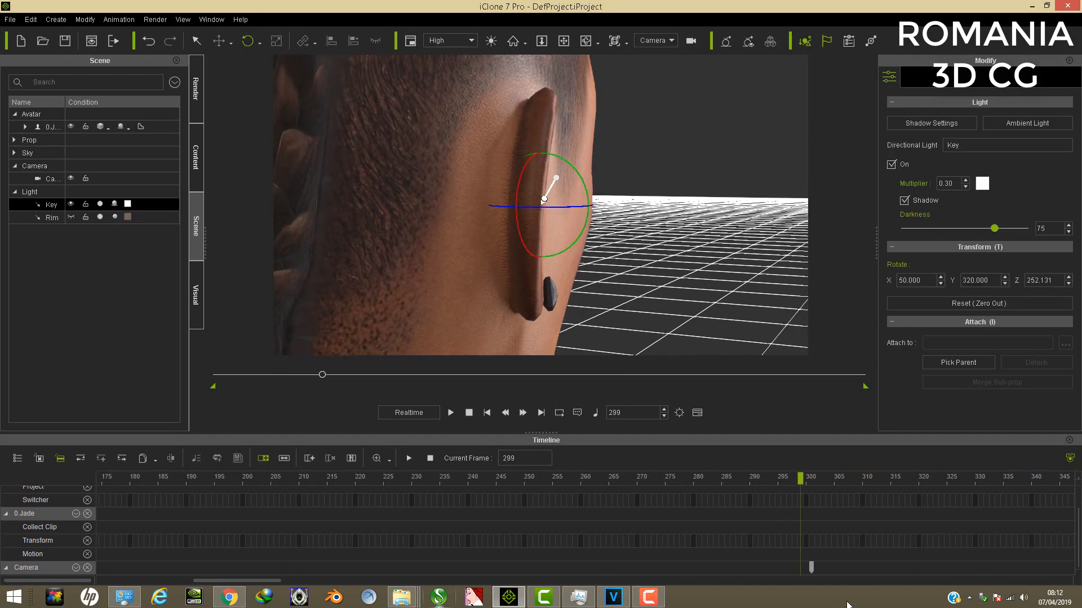
pyautogui.click(813, 568)
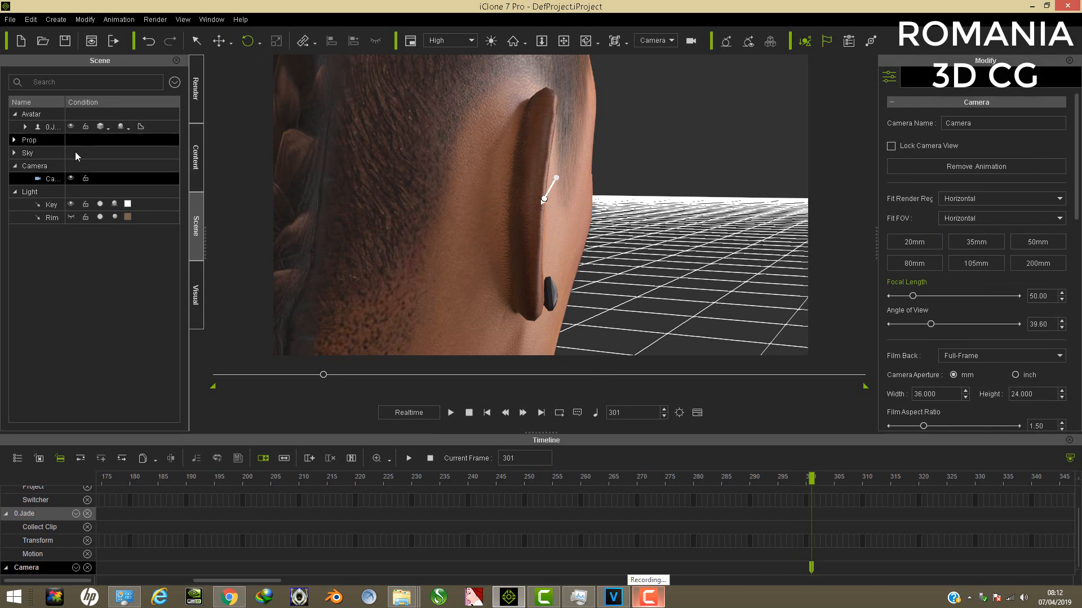
pyautogui.click(52, 207)
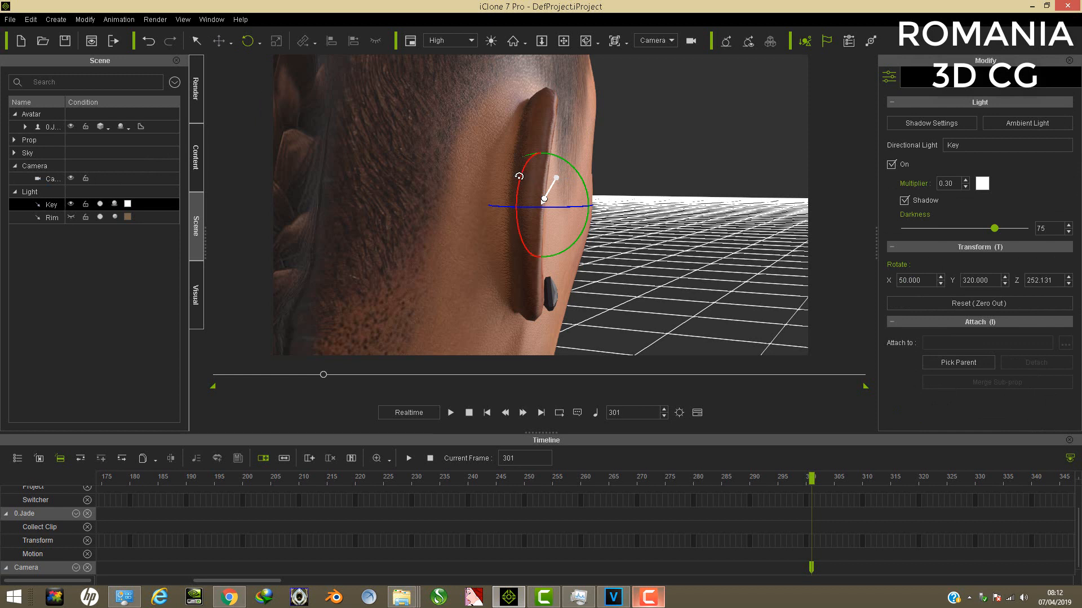
pyautogui.moveTo(519, 177)
pyautogui.mouseDown()
pyautogui.moveTo(517, 199)
pyautogui.moveTo(577, 207)
pyautogui.moveTo(520, 180)
pyautogui.mouseUp()
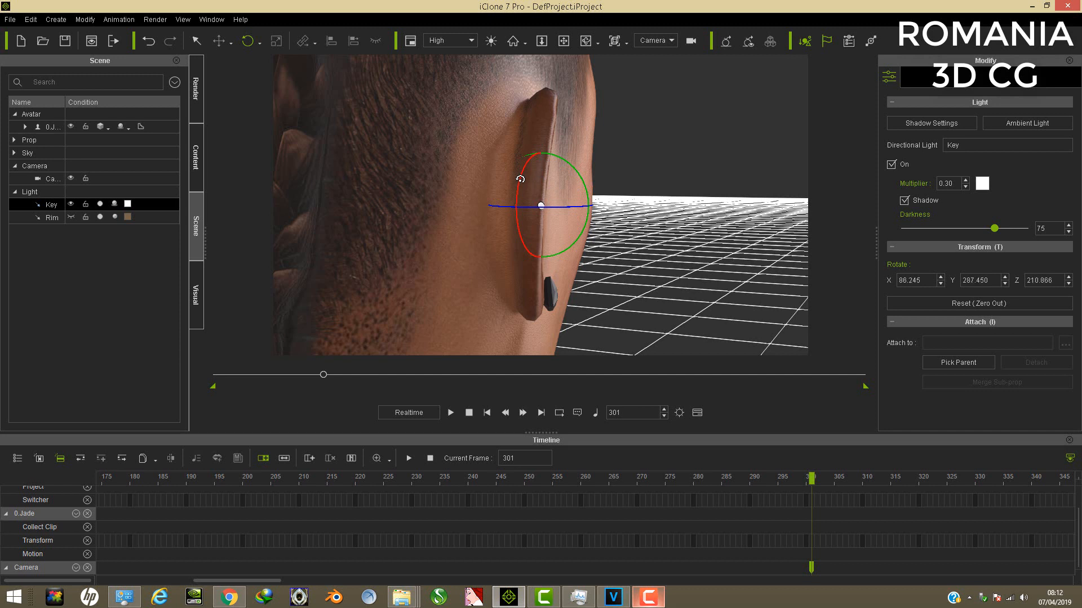
# - Advance to frame 302 and pull the camera back from the ear to a distant full-body view of the Jade avatar's front
pyautogui.click(665, 409)
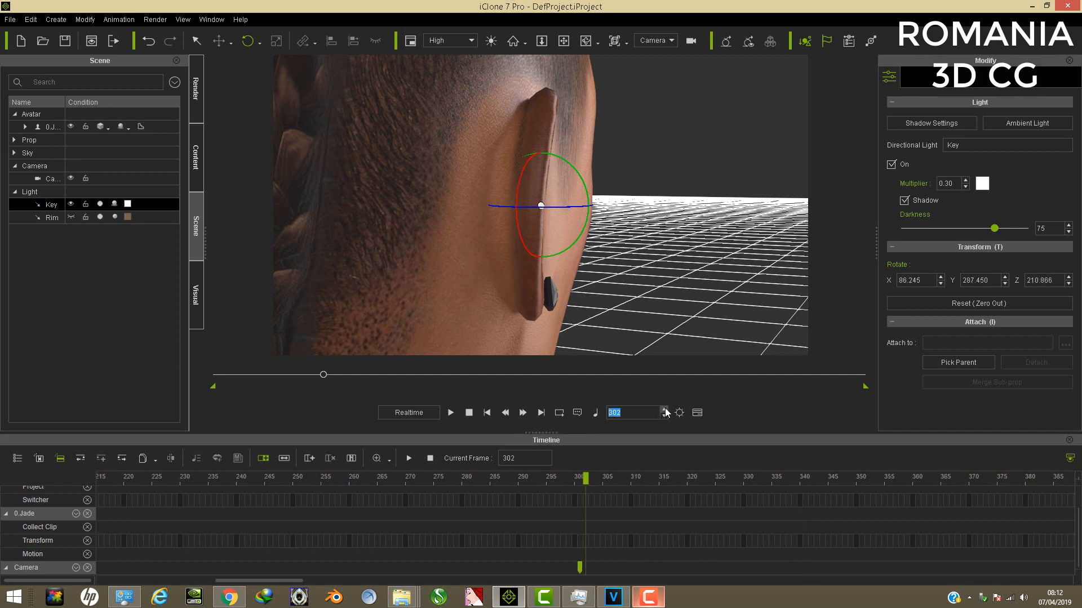
pyautogui.click(563, 41)
pyautogui.click(509, 138)
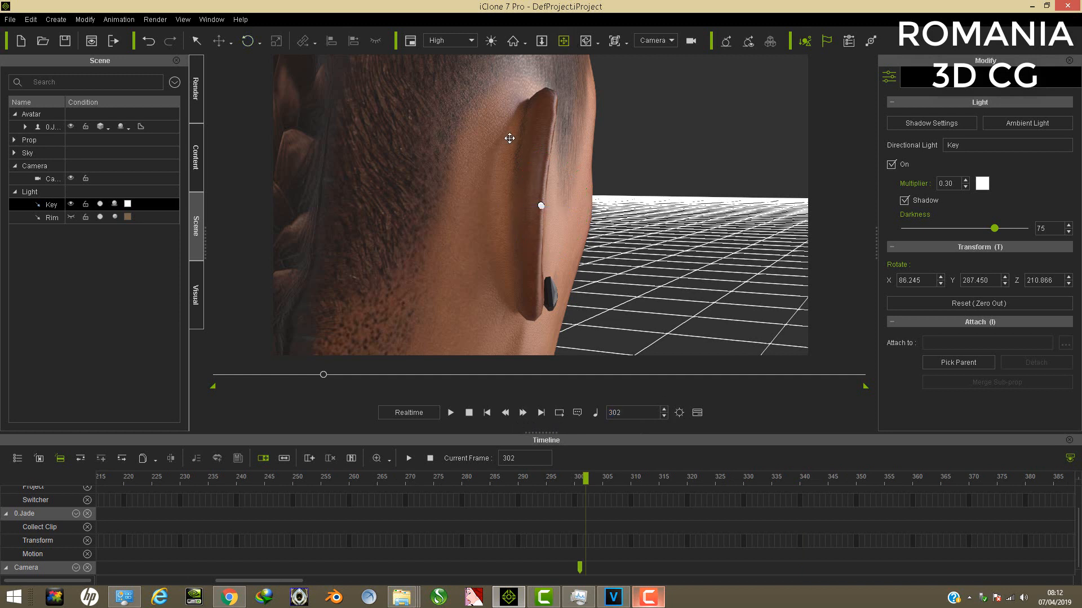
pyautogui.click(54, 206)
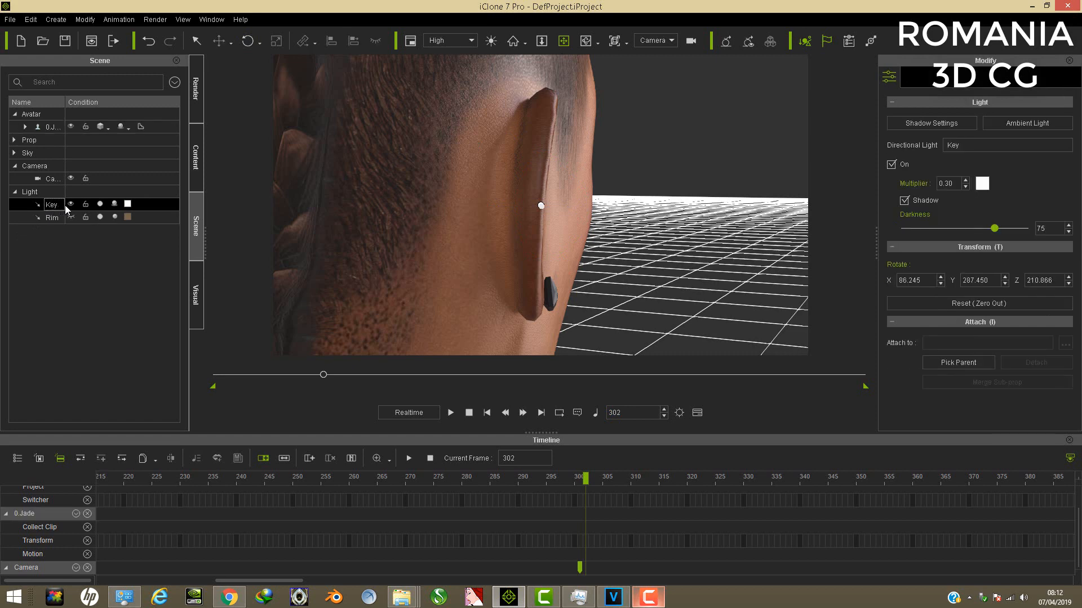
pyautogui.click(438, 192)
pyautogui.moveTo(525, 184); pyautogui.dragTo(377, 177, button='right')
pyautogui.scroll(-8, 502, 169)
pyautogui.moveTo(457, 202); pyautogui.dragTo(119, 231, button='right')
pyautogui.moveTo(499, 247); pyautogui.dragTo(493, 161)
pyautogui.scroll(-5, 493, 161)
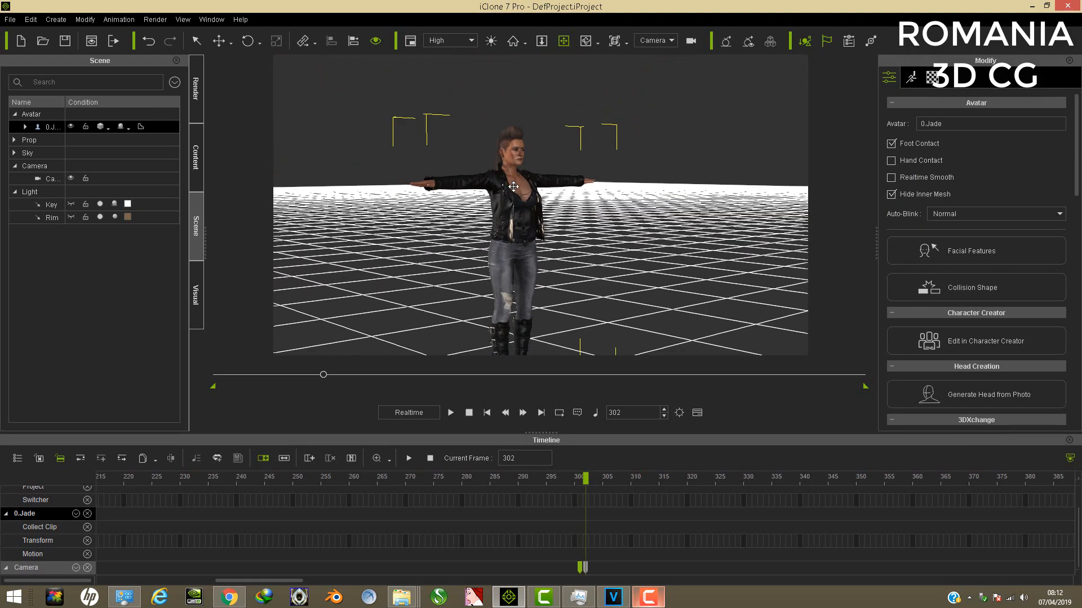
pyautogui.moveTo(534, 197); pyautogui.dragTo(536, 160)
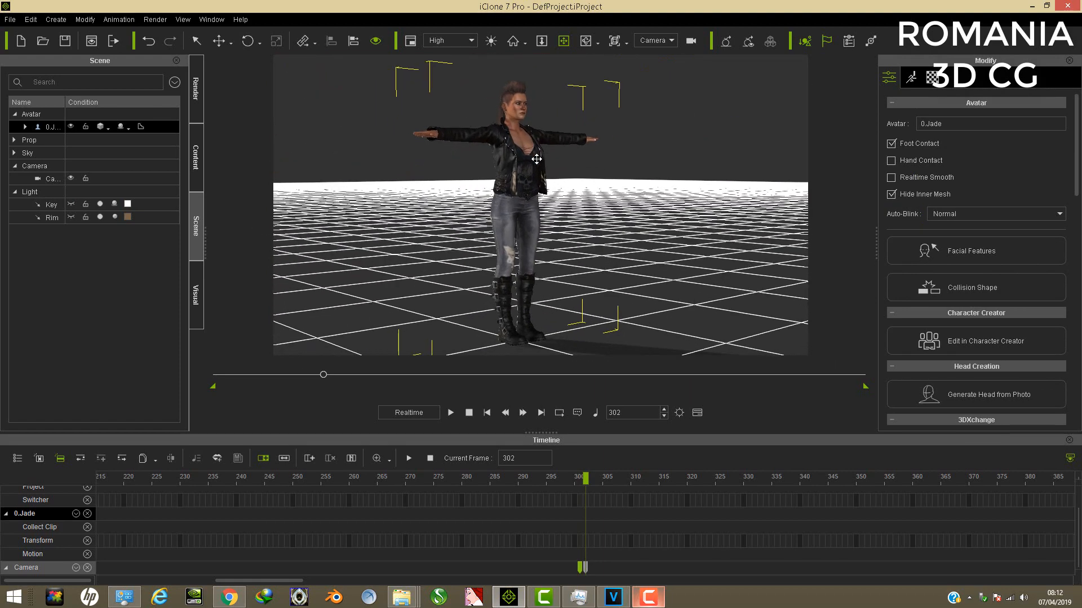
pyautogui.scroll(-5, 570, 217)
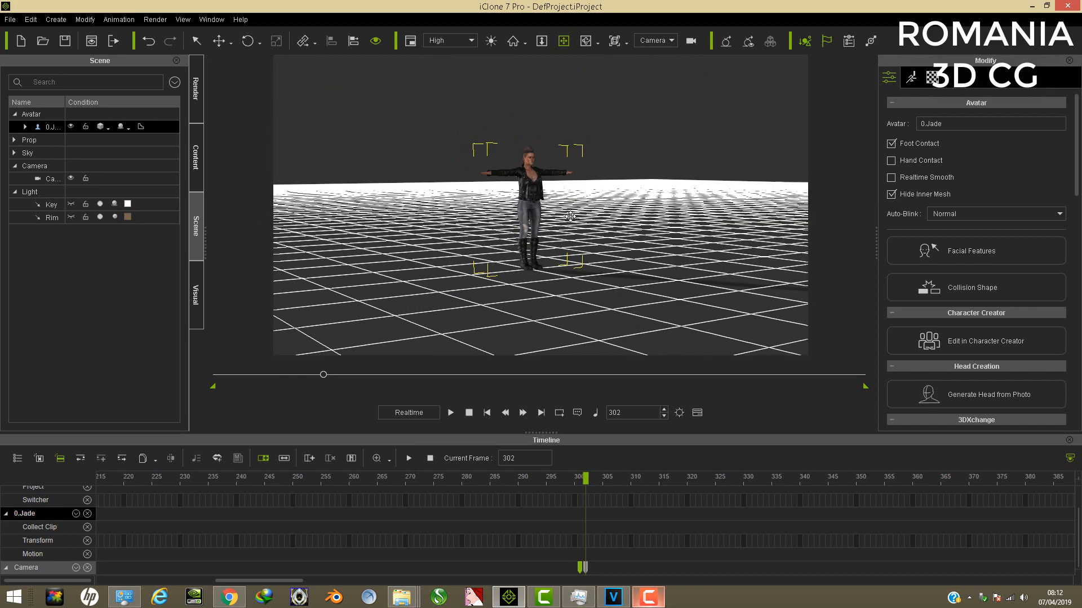
# - Orbit and pan the camera at frame 302 down to a low angle close to the ground grid
pyautogui.moveTo(570, 216); pyautogui.dragTo(554, 174, button='right')
pyautogui.moveTo(590, 201); pyautogui.dragTo(577, 197, button='middle')
pyautogui.moveTo(579, 196); pyautogui.dragTo(559, 210, button='right')
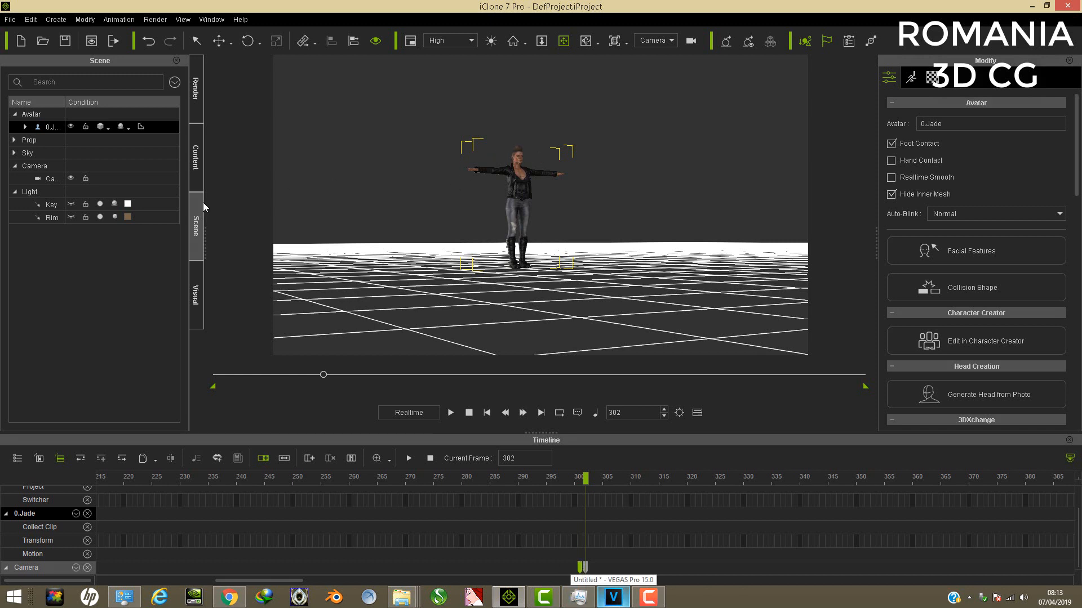
# - Unhide the Key light at frame 302 and rotate it to about X 182, Y 281, Z 234 so it lights the avatar's front
pyautogui.click(51, 211)
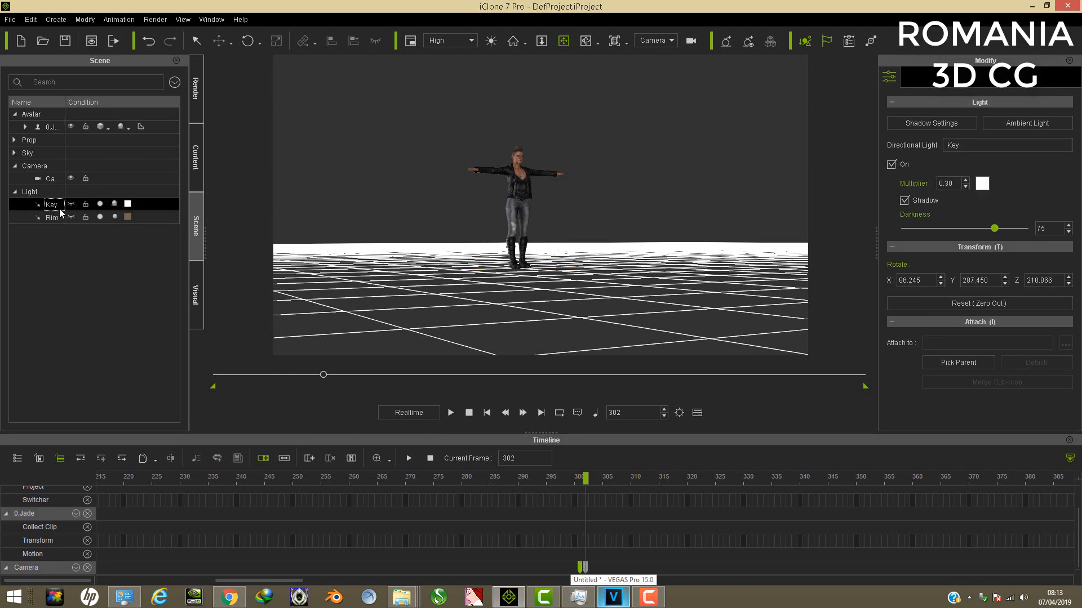
pyautogui.click(71, 204)
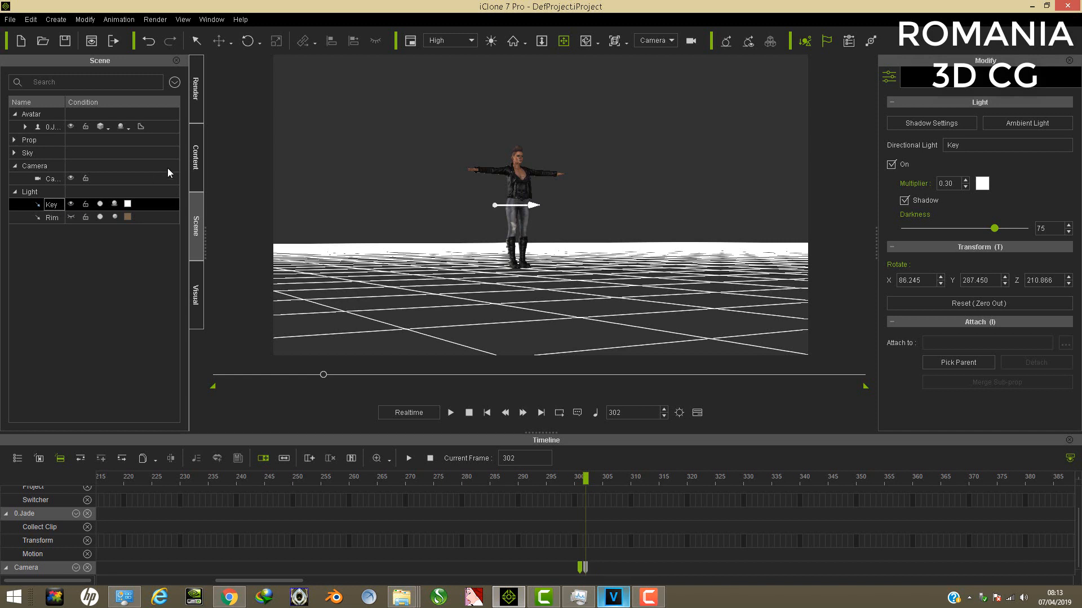
pyautogui.click(249, 45)
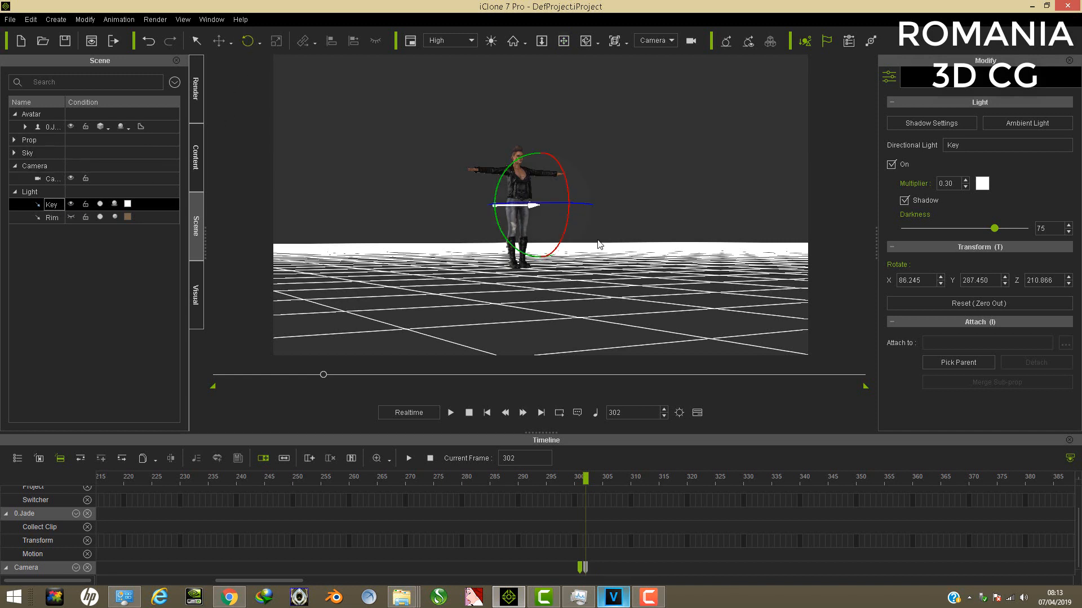
pyautogui.moveTo(546, 206); pyautogui.dragTo(556, 207)
pyautogui.moveTo(601, 210); pyautogui.dragTo(613, 213)
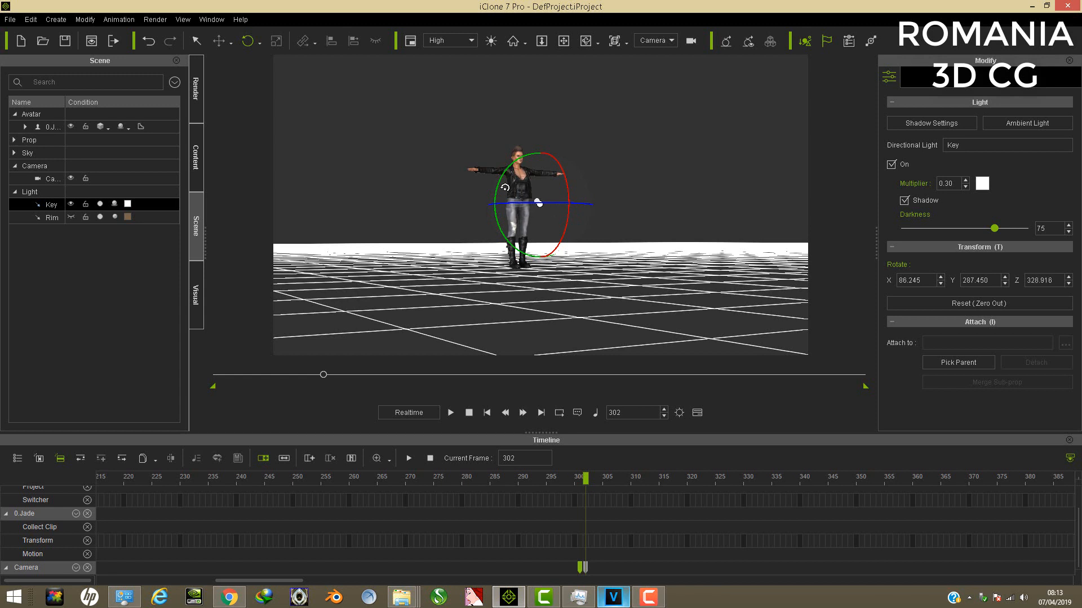
pyautogui.moveTo(499, 184); pyautogui.dragTo(500, 195)
# - Play on to frame 458 and move the camera in to a closer shot of the Jade avatar from the head to the thighs
pyautogui.click(451, 413)
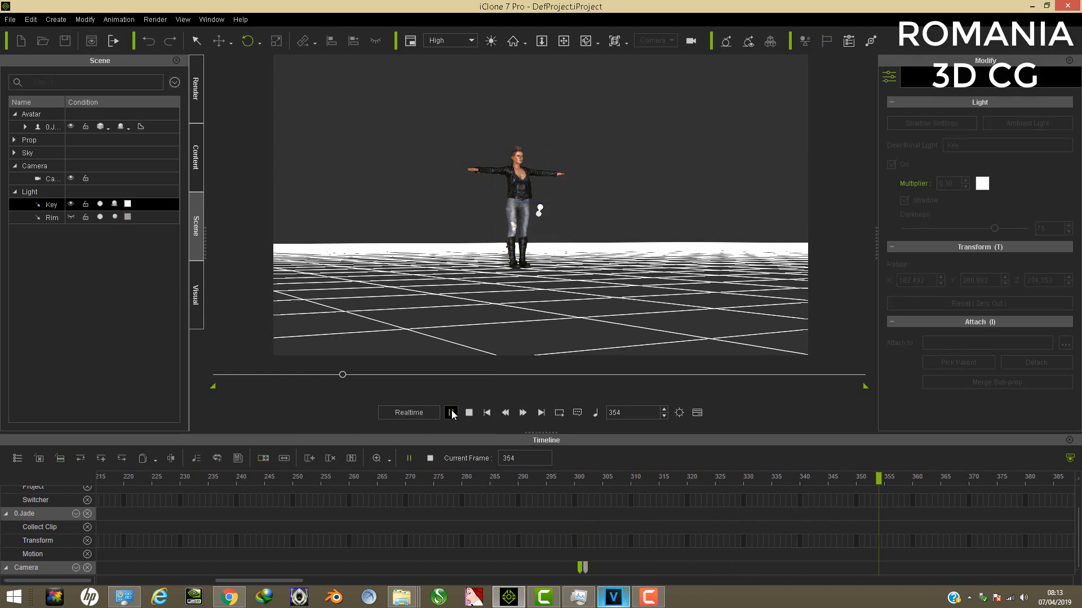
pyautogui.click(451, 413)
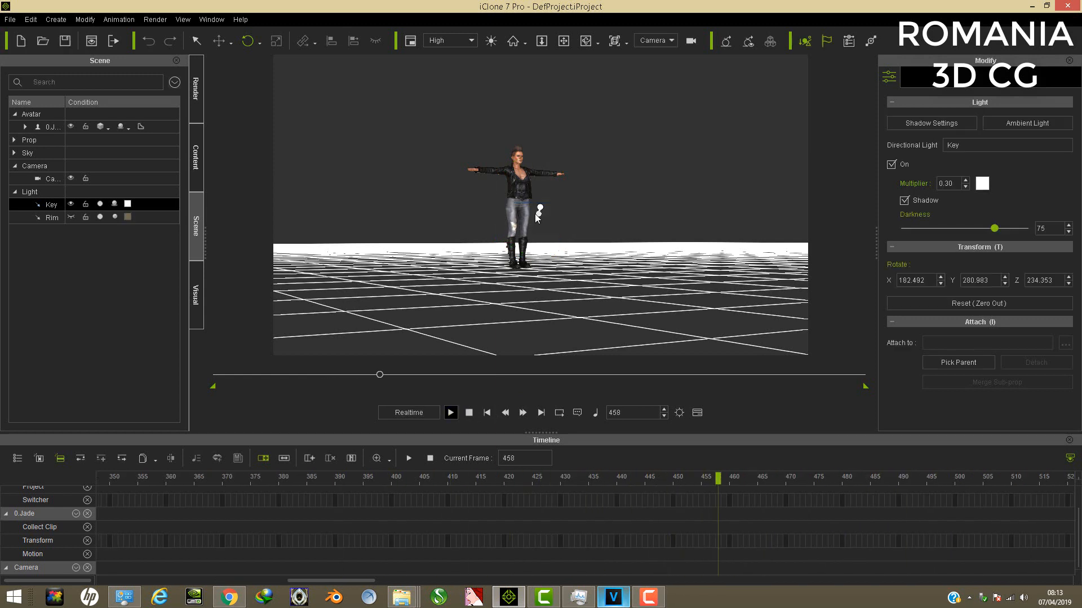
pyautogui.scroll(8, 529, 215)
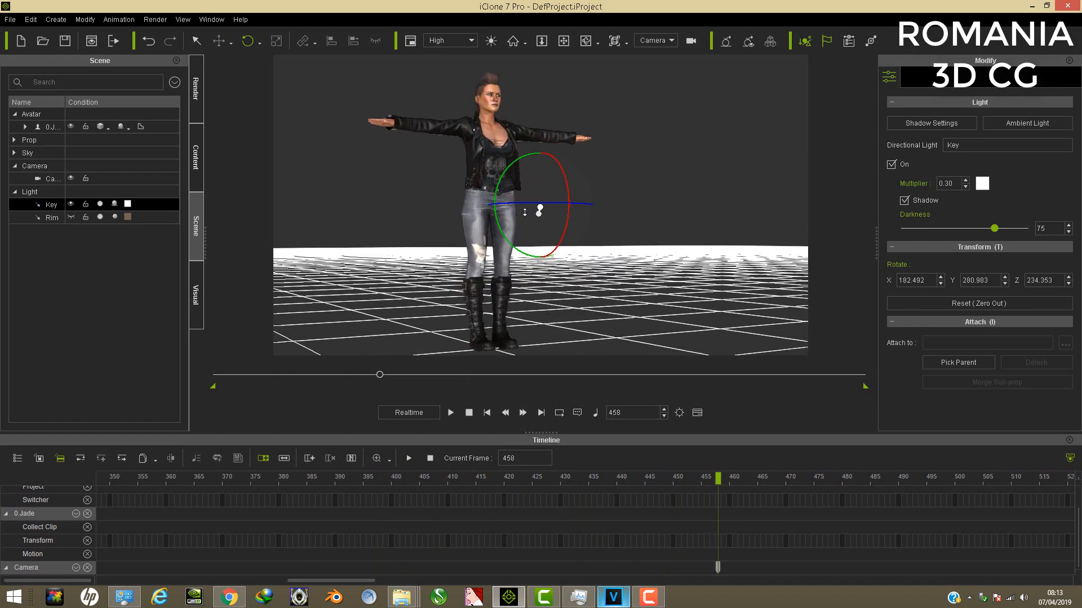
pyautogui.click(499, 145)
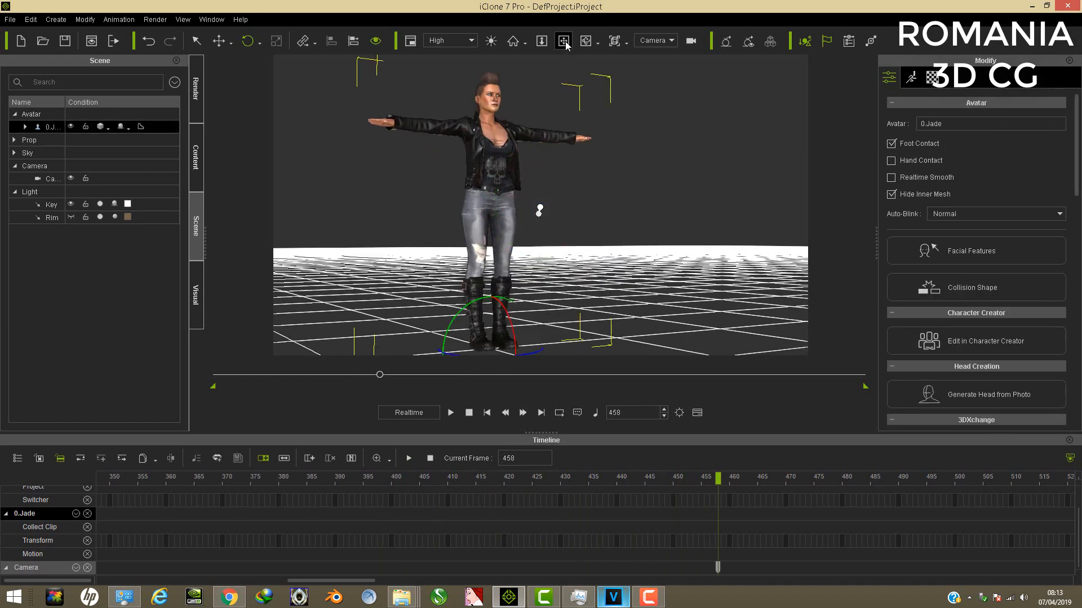
pyautogui.click(563, 41)
pyautogui.moveTo(541, 212); pyautogui.dragTo(579, 211)
pyautogui.scroll(6, 563, 202)
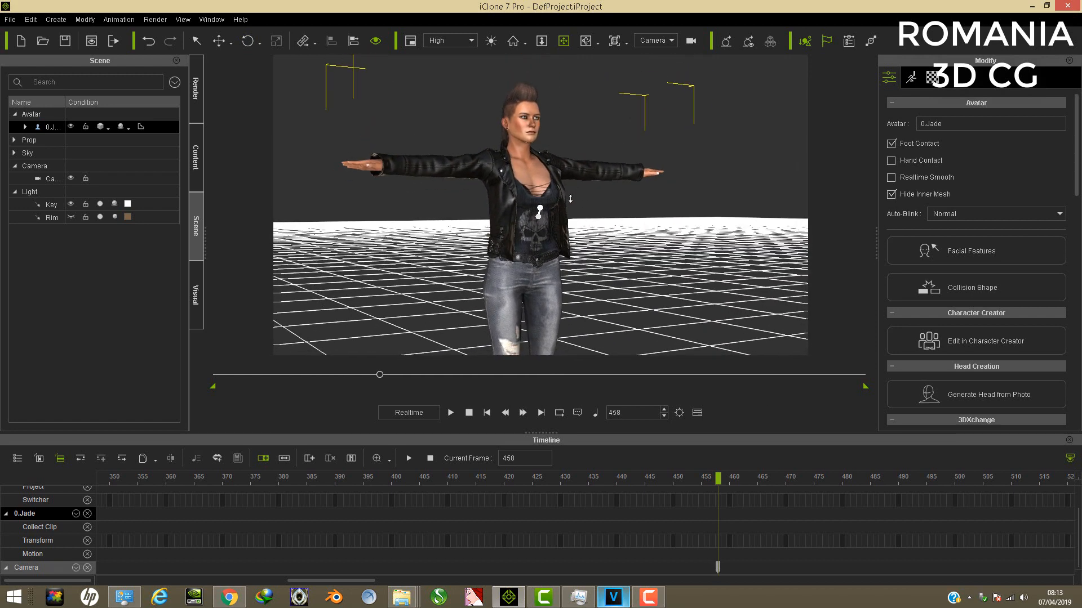
# - Reframe the camera at frame 458 to a closer hips-up shot of the Jade avatar, placed slightly off centre with both hands in view
pyautogui.scroll(3, 569, 199)
pyautogui.moveTo(578, 205); pyautogui.dragTo(577, 196, button='right')
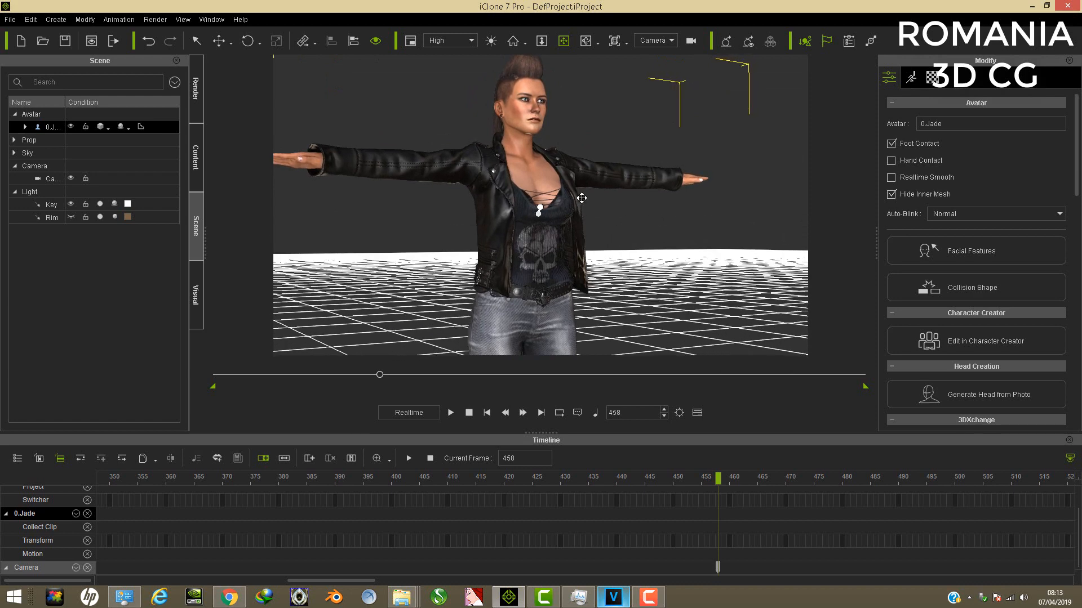
pyautogui.moveTo(582, 198); pyautogui.dragTo(607, 205)
pyautogui.moveTo(600, 199); pyautogui.dragTo(596, 198, button='right')
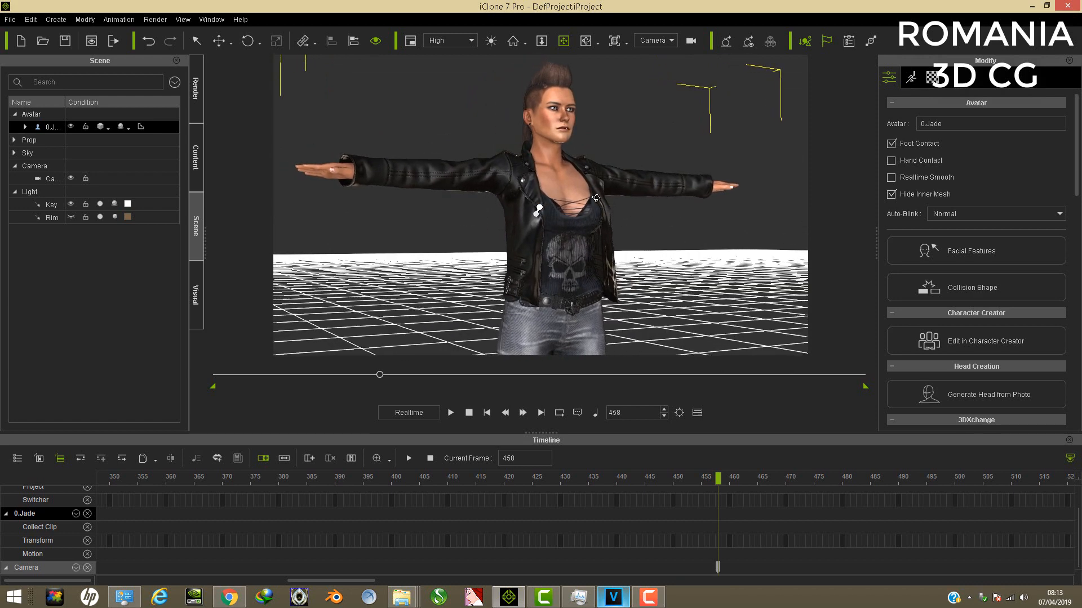
pyautogui.moveTo(596, 198); pyautogui.dragTo(436, 195)
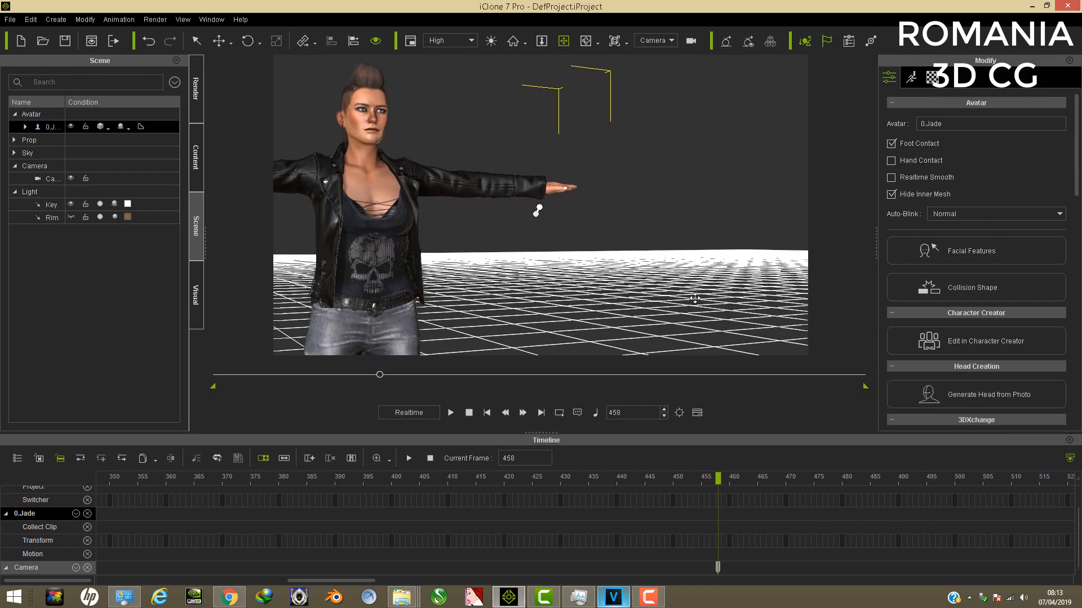
pyautogui.moveTo(552, 256); pyautogui.dragTo(642, 210)
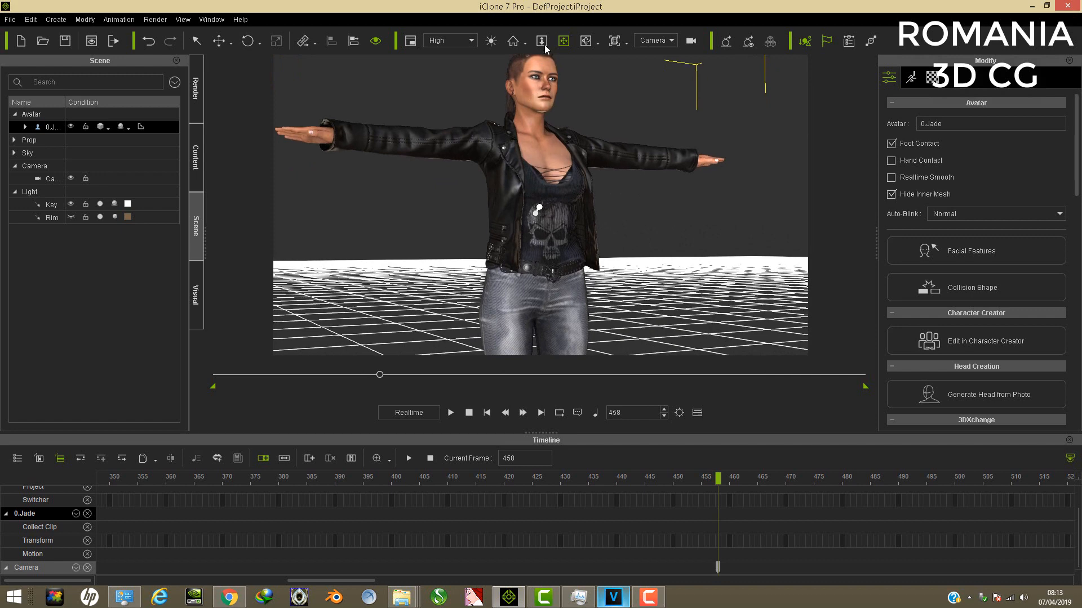
pyautogui.moveTo(605, 166); pyautogui.dragTo(567, 172)
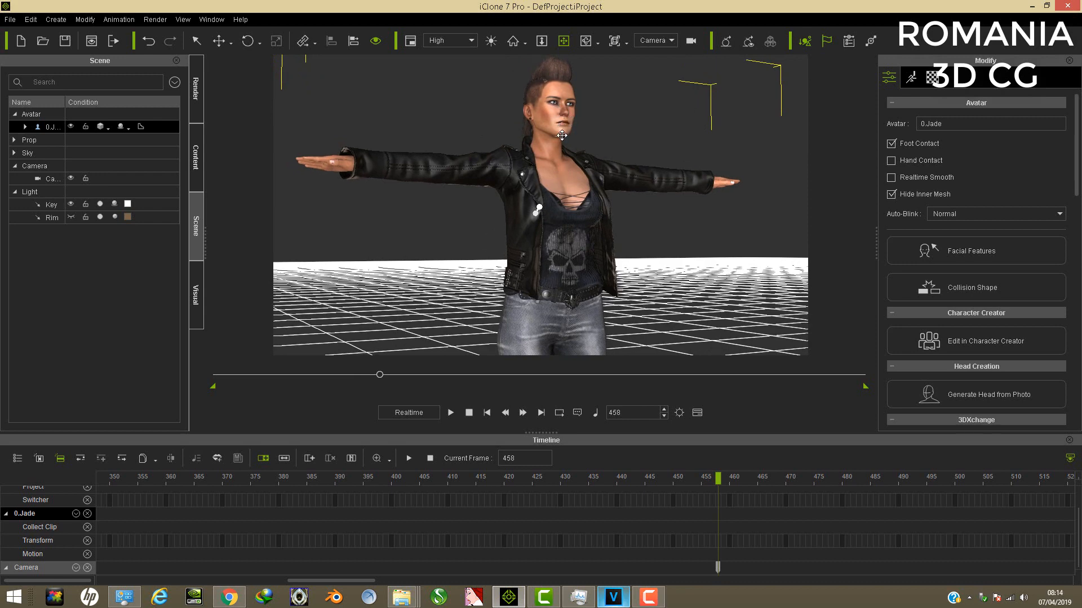
pyautogui.moveTo(561, 131); pyautogui.dragTo(573, 145)
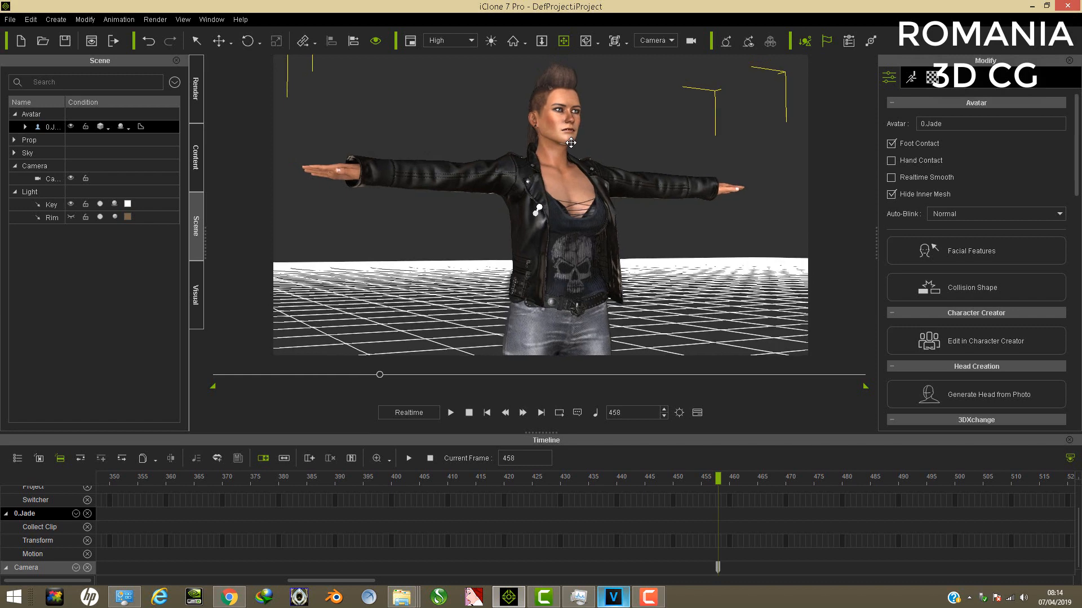
# - Return to frame 1, hide the Key light, and play the camera animation through from the start
pyautogui.click(487, 413)
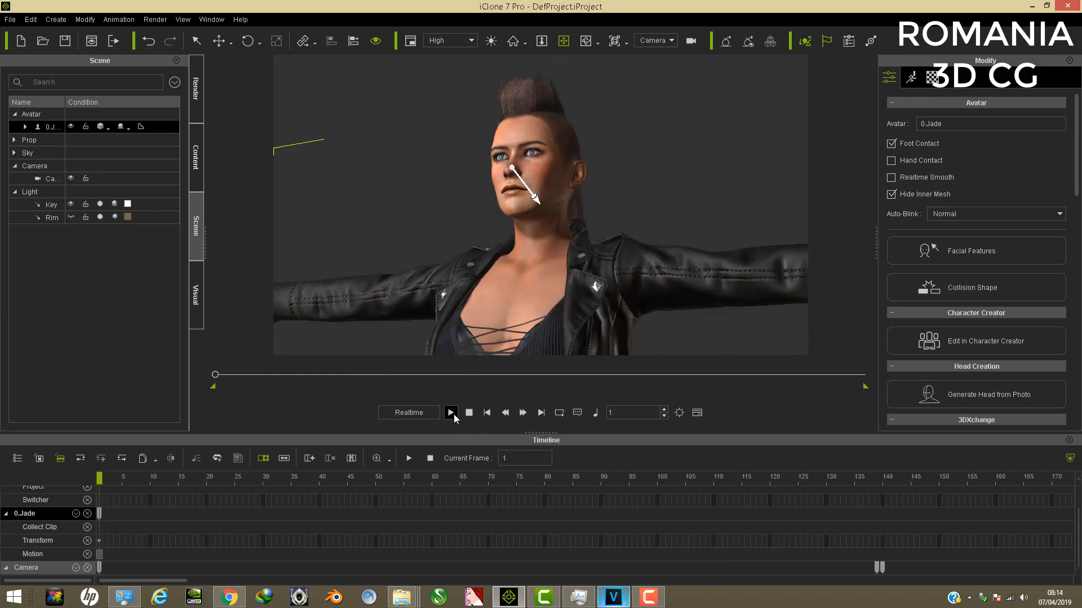
pyautogui.click(70, 204)
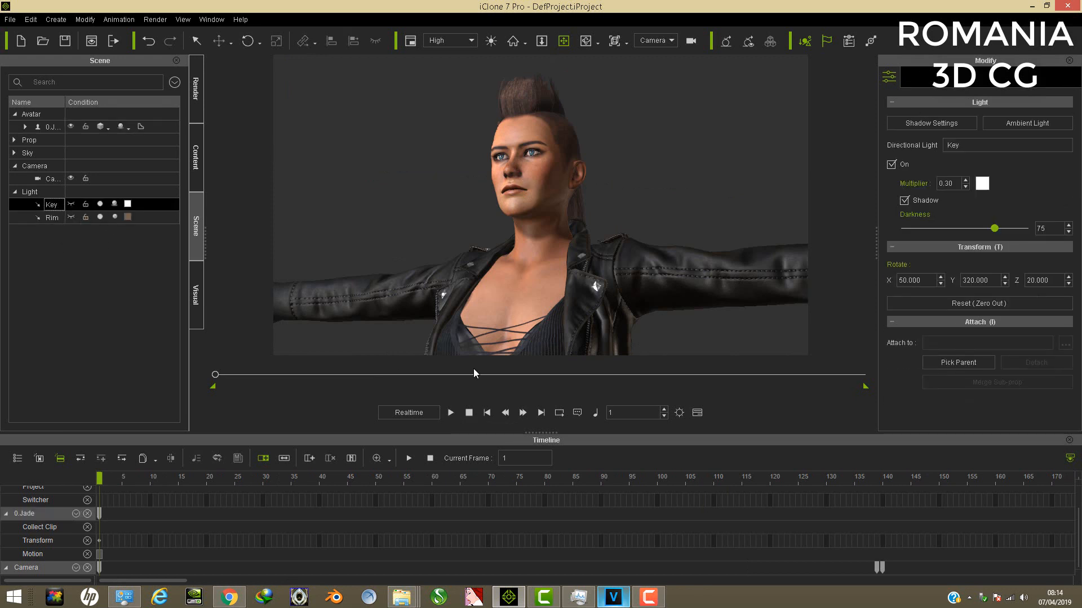
pyautogui.click(452, 414)
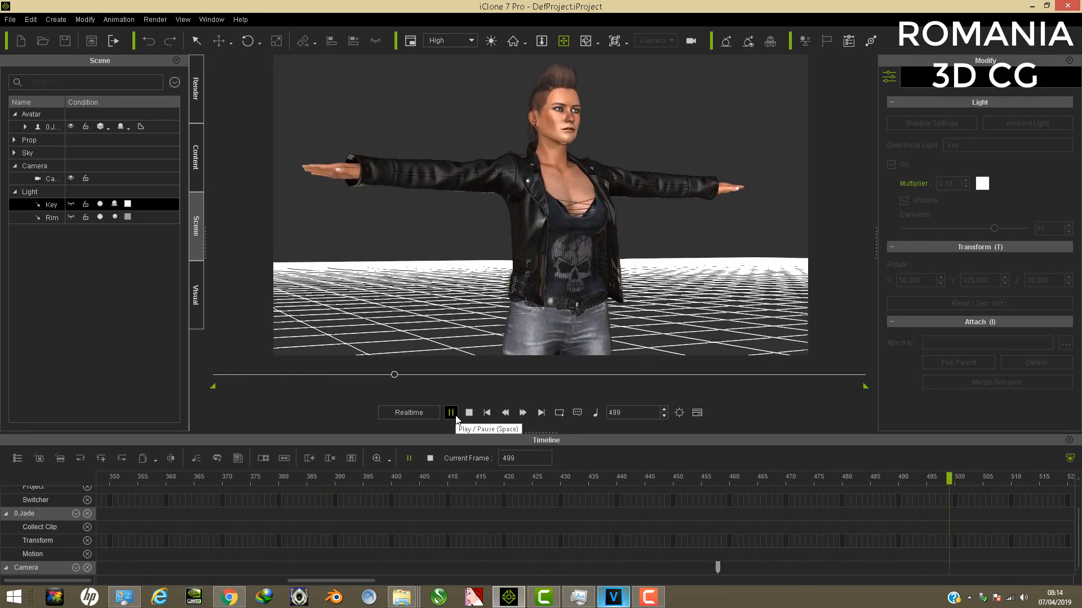
pyautogui.click(486, 413)
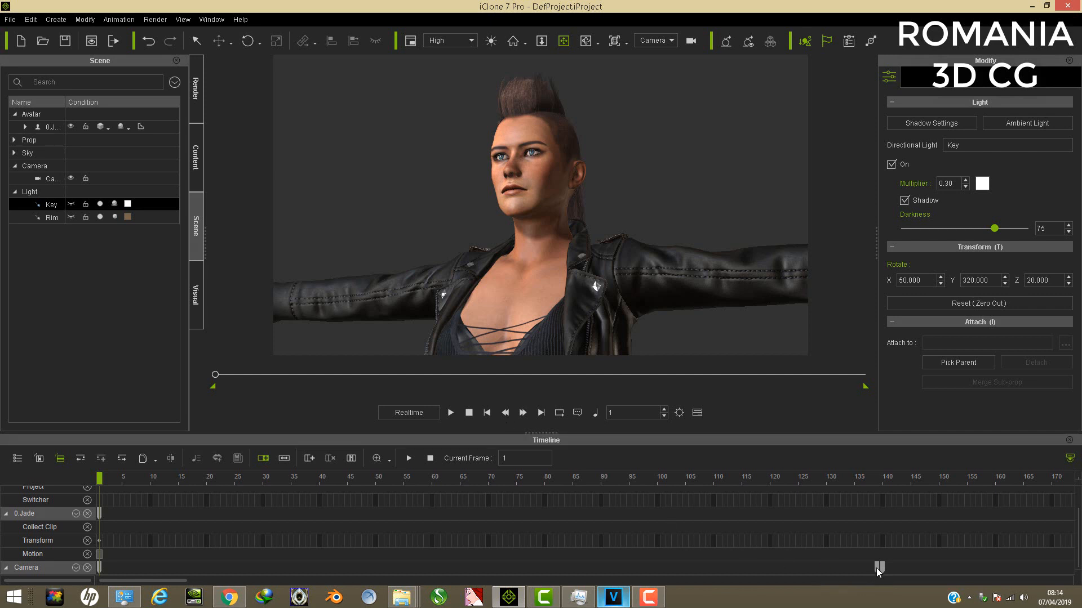
pyautogui.click(449, 414)
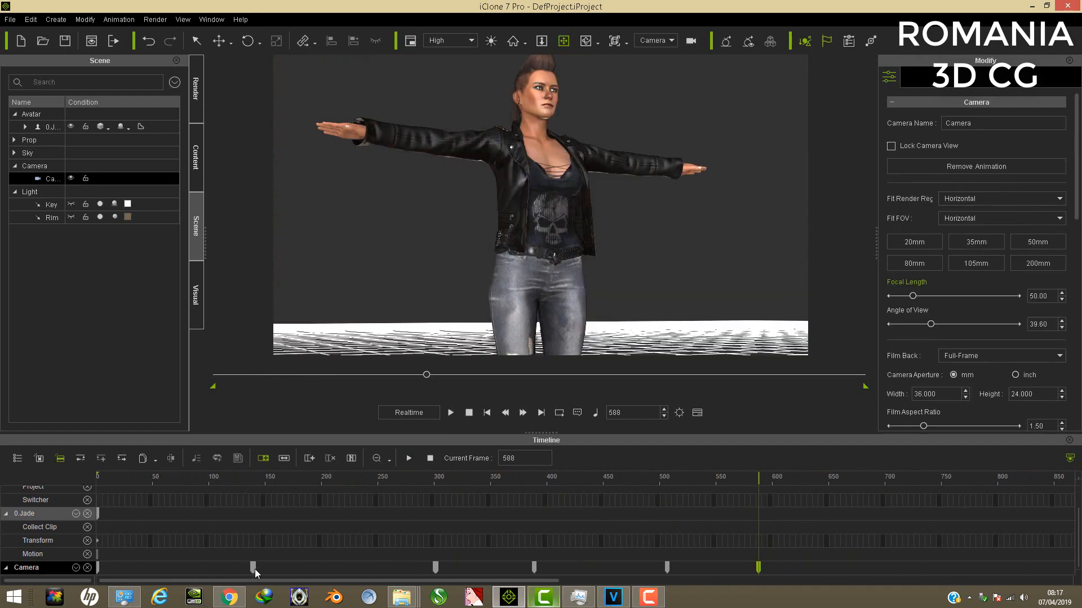
# - Play the camera animation from the frame 140 key, and pan the camera at frame 507 so the avatar sits lower in the view
pyautogui.click(255, 568)
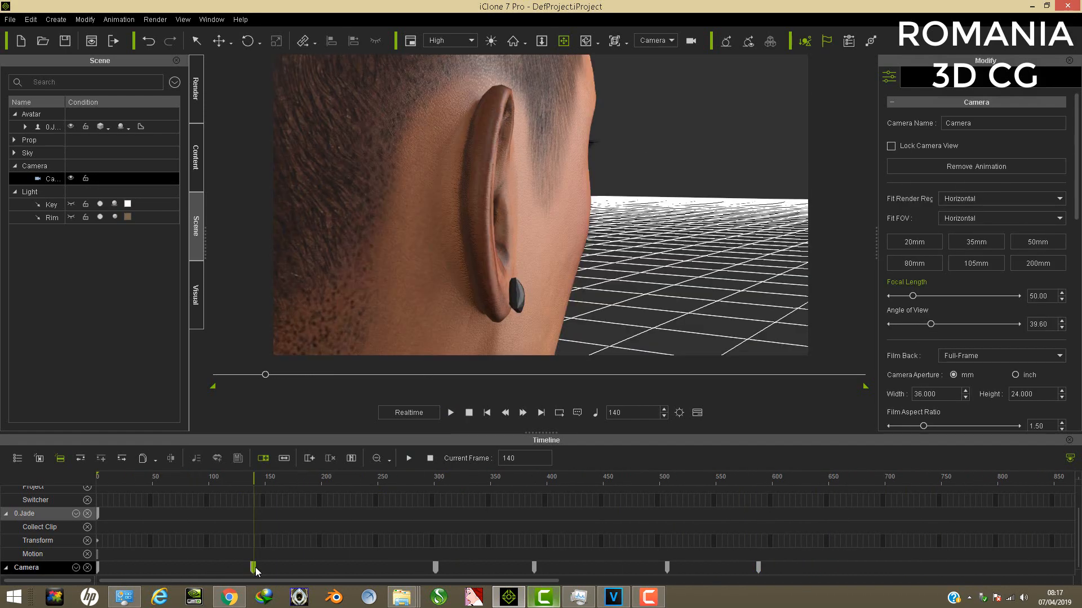
pyautogui.click(450, 413)
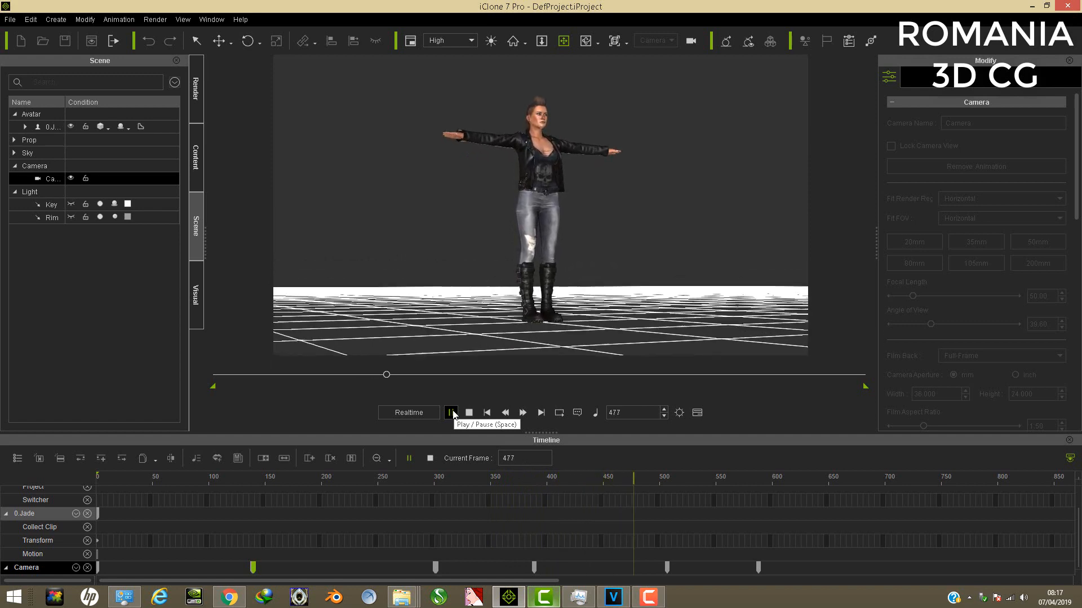
pyautogui.click(452, 413)
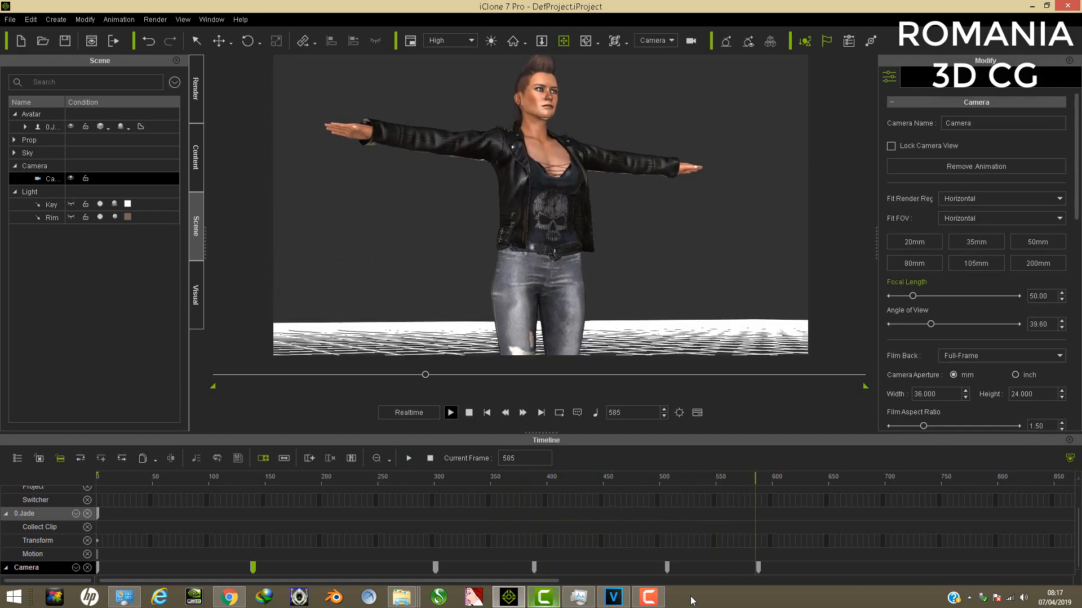
pyautogui.click(667, 566)
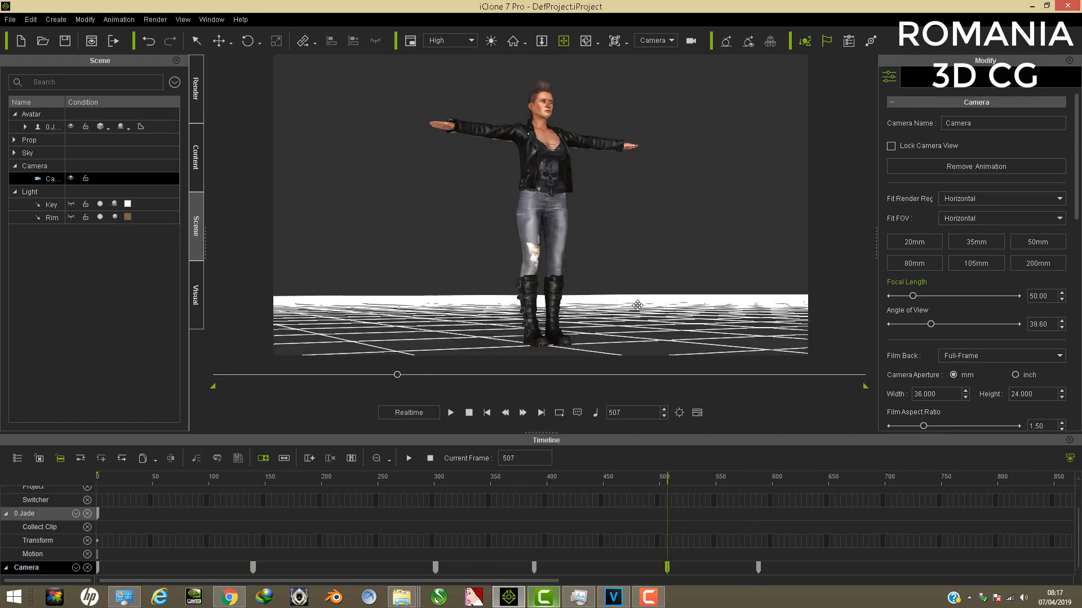
pyautogui.moveTo(637, 305); pyautogui.dragTo(637, 316)
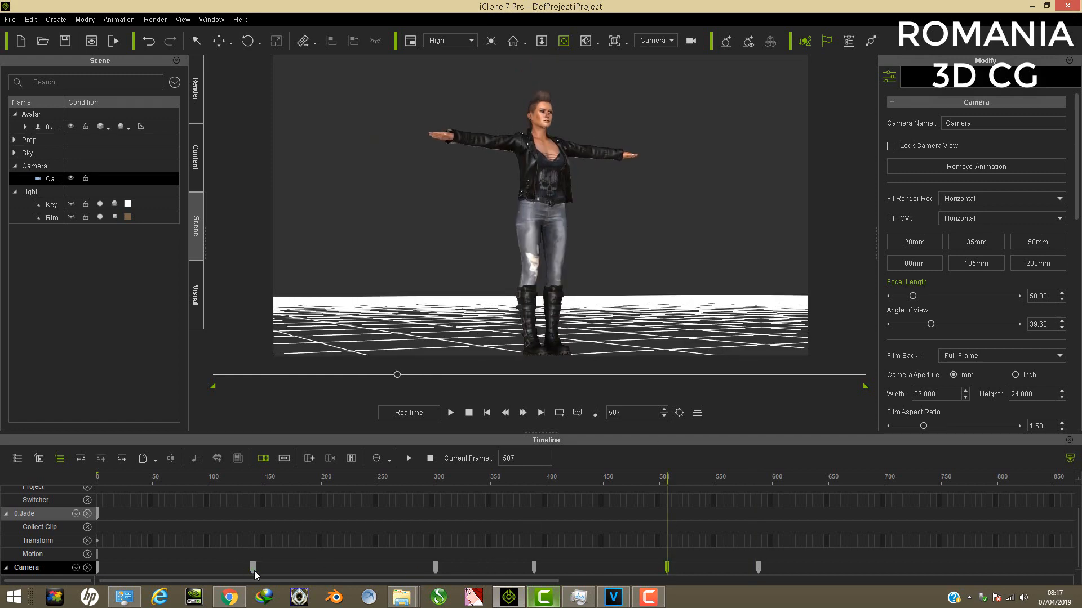
# - Replay the camera move from the ear close-up at frame 140 to check the transitions through the following camera keys
pyautogui.click(254, 567)
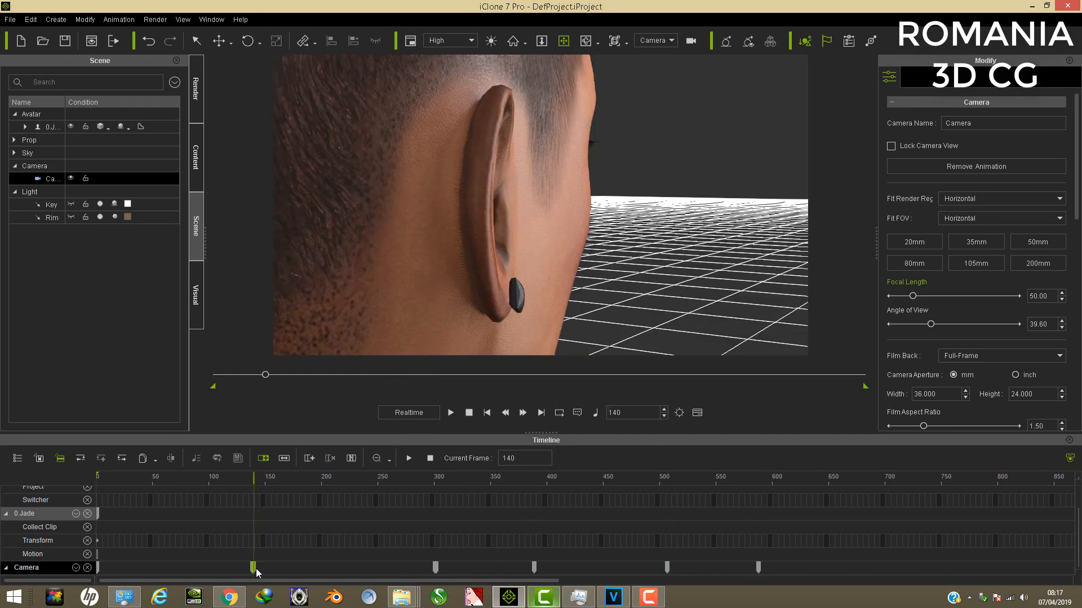
pyautogui.click(450, 413)
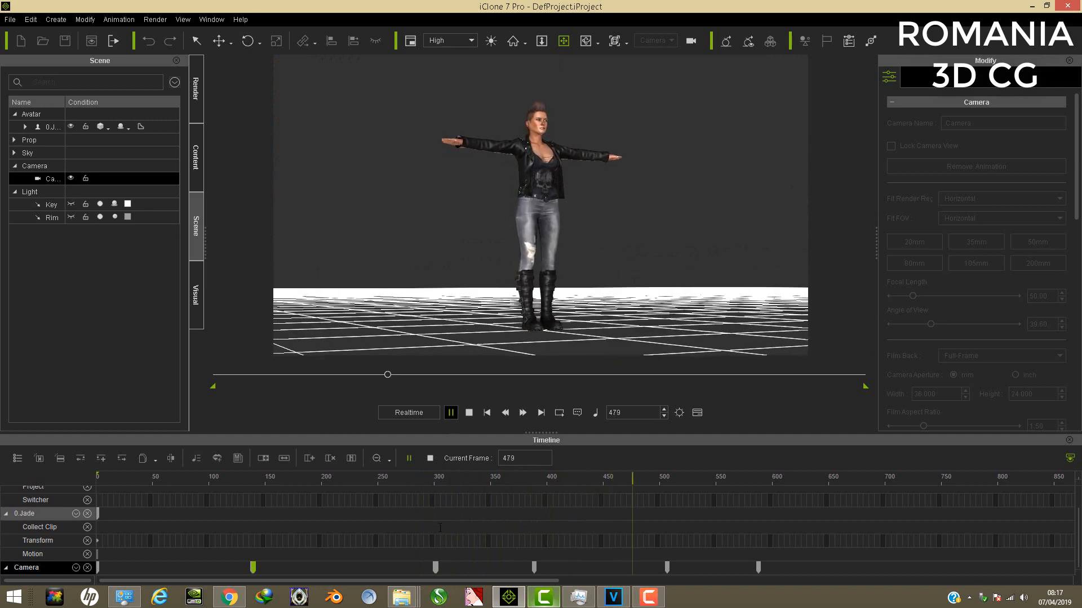
pyautogui.click(434, 567)
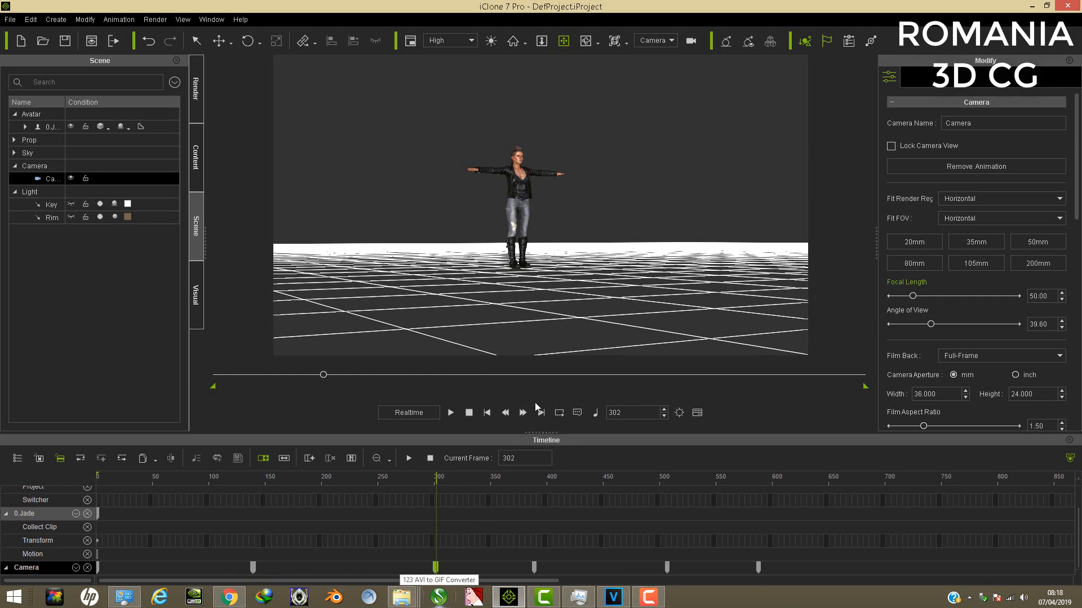
pyautogui.click(254, 567)
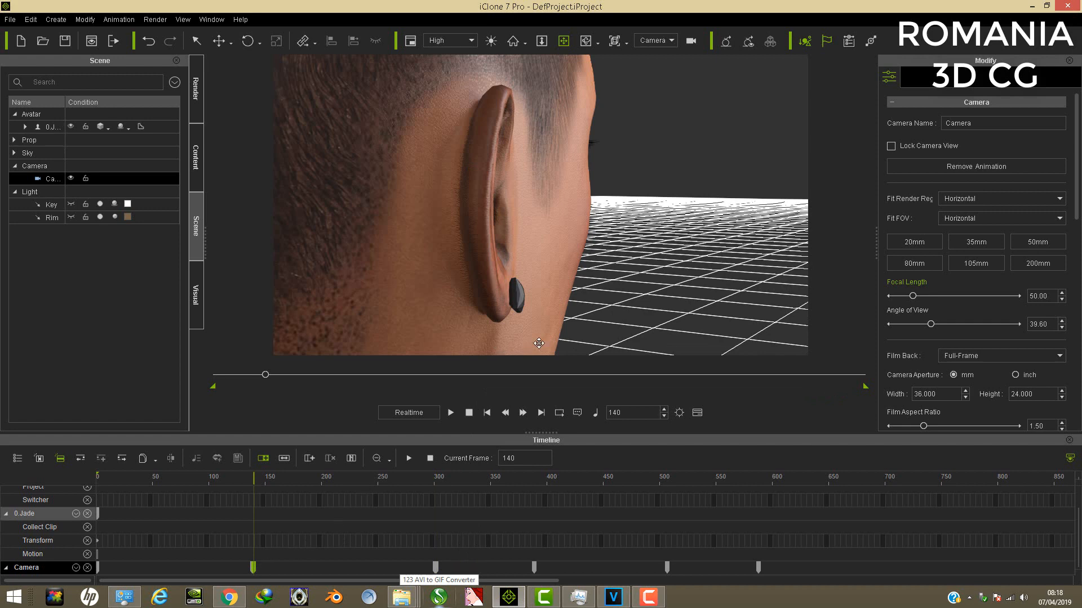
pyautogui.click(451, 415)
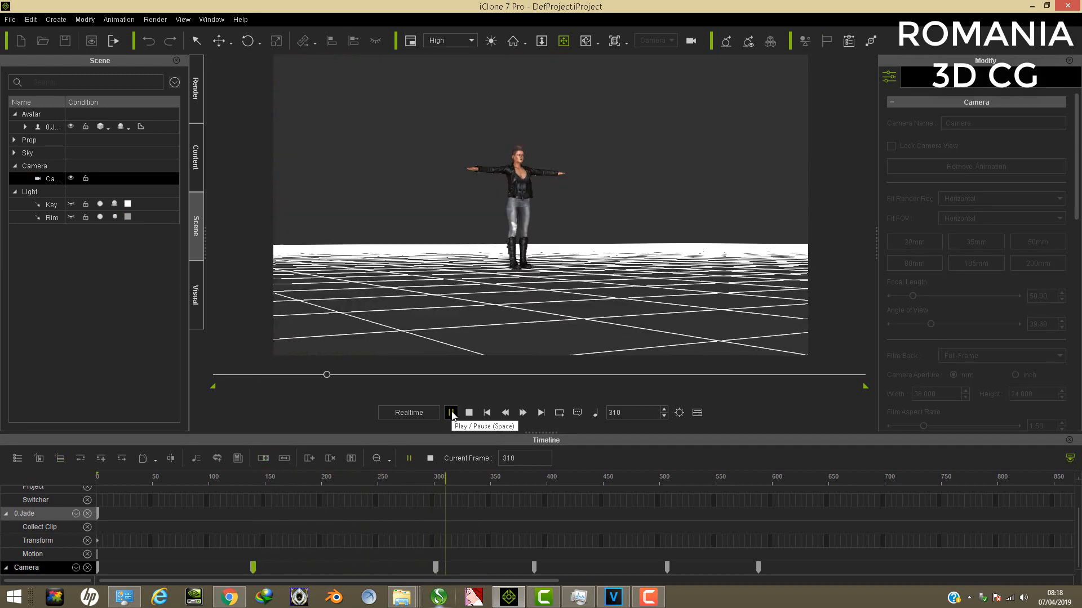
pyautogui.click(452, 415)
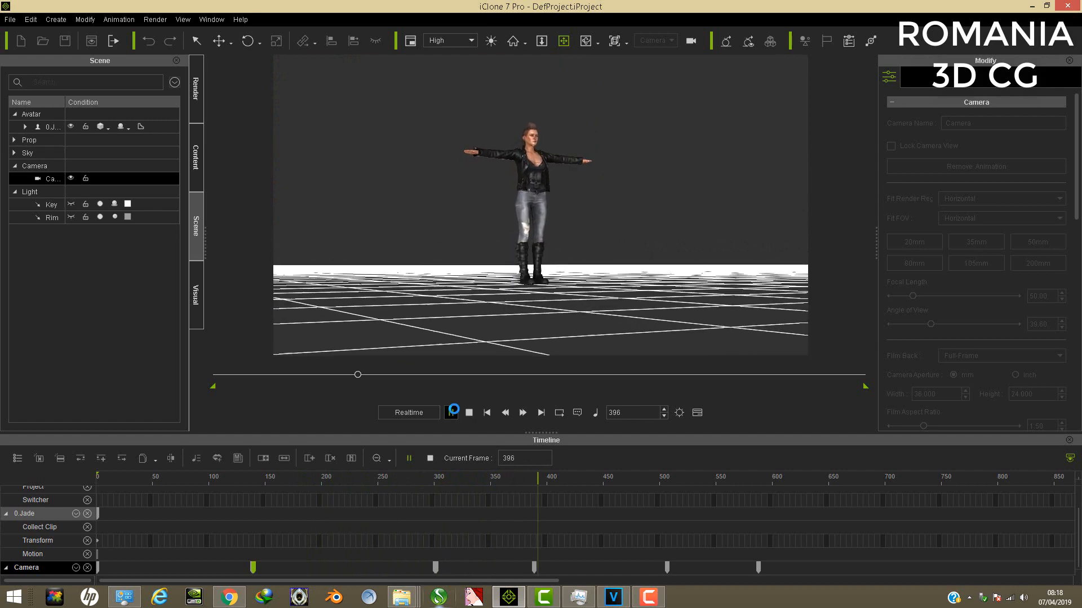
# - Pan the camera at the frame 389 key so the Jade avatar stands slightly lower in the shot
pyautogui.click(534, 566)
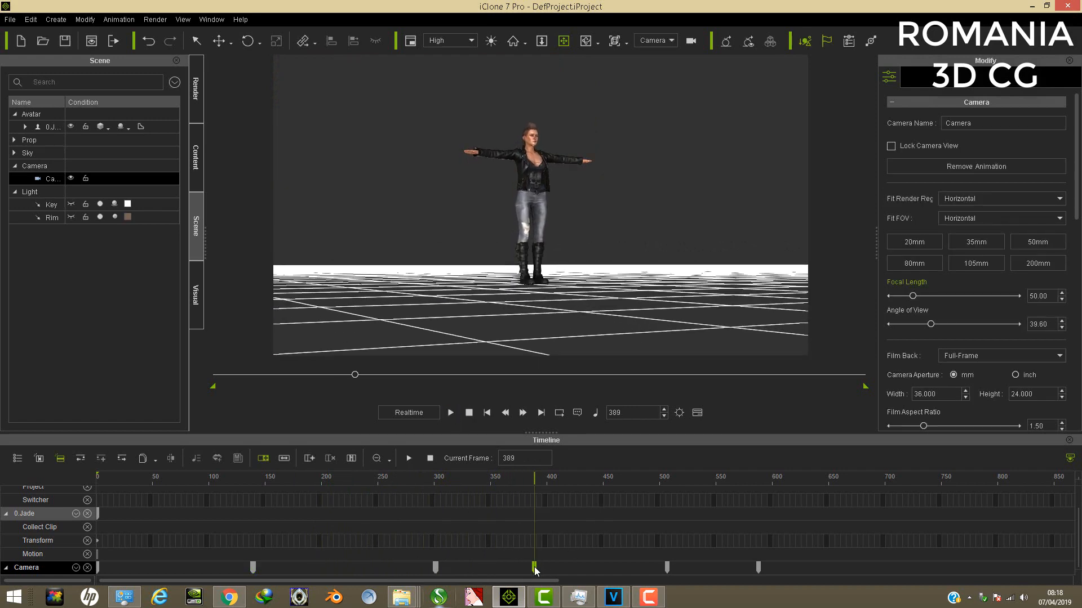
pyautogui.click(541, 184)
pyautogui.moveTo(540, 181); pyautogui.dragTo(539, 189)
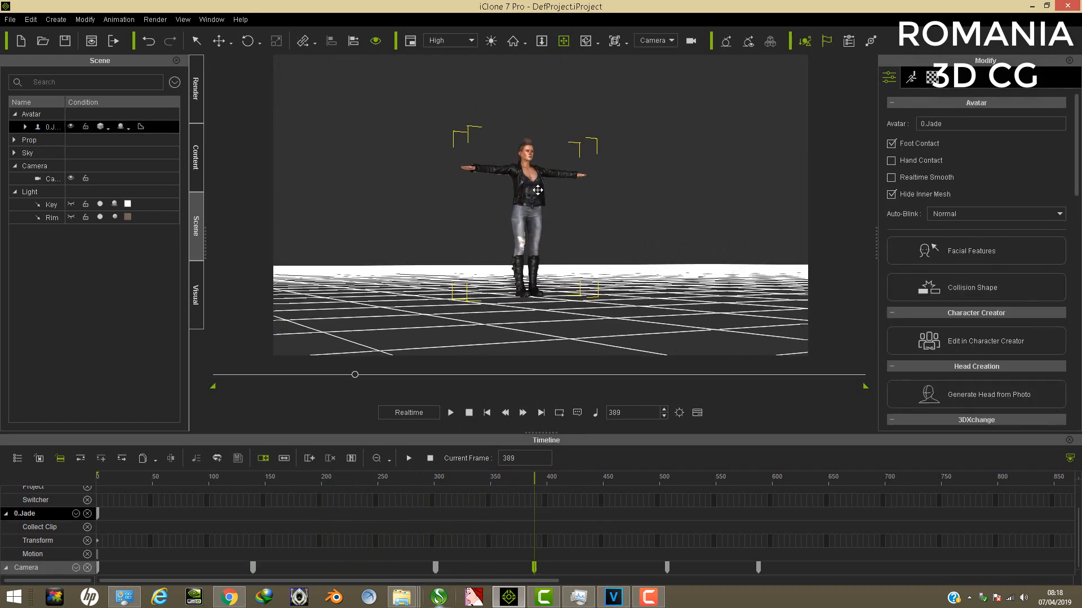
# - Play the camera animation from the frame 302 key to frame 468 to check the approach toward the avatar
pyautogui.click(434, 567)
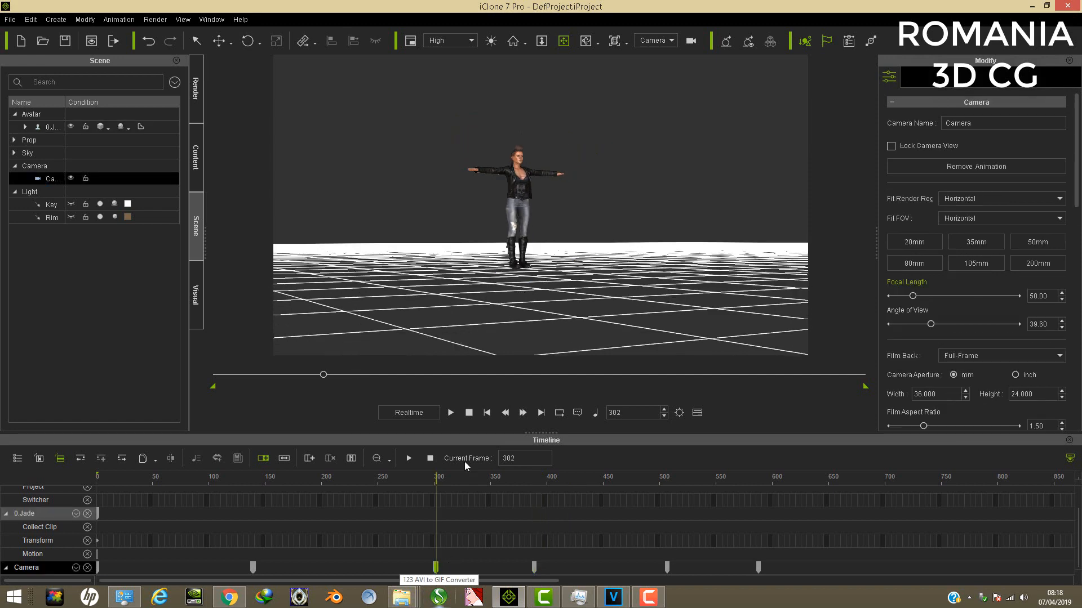
pyautogui.click(450, 416)
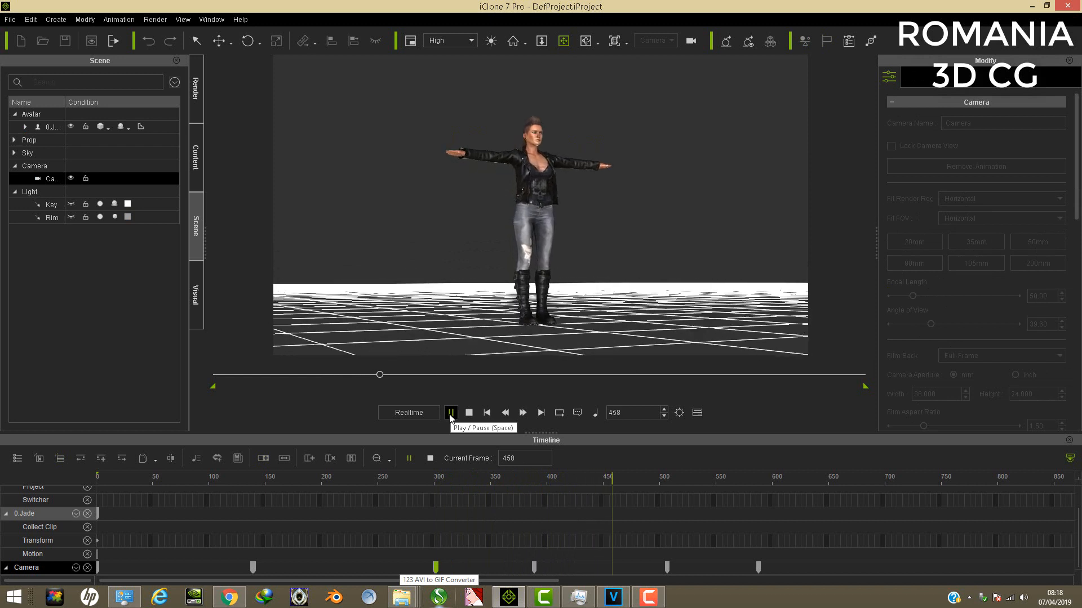
pyautogui.click(450, 416)
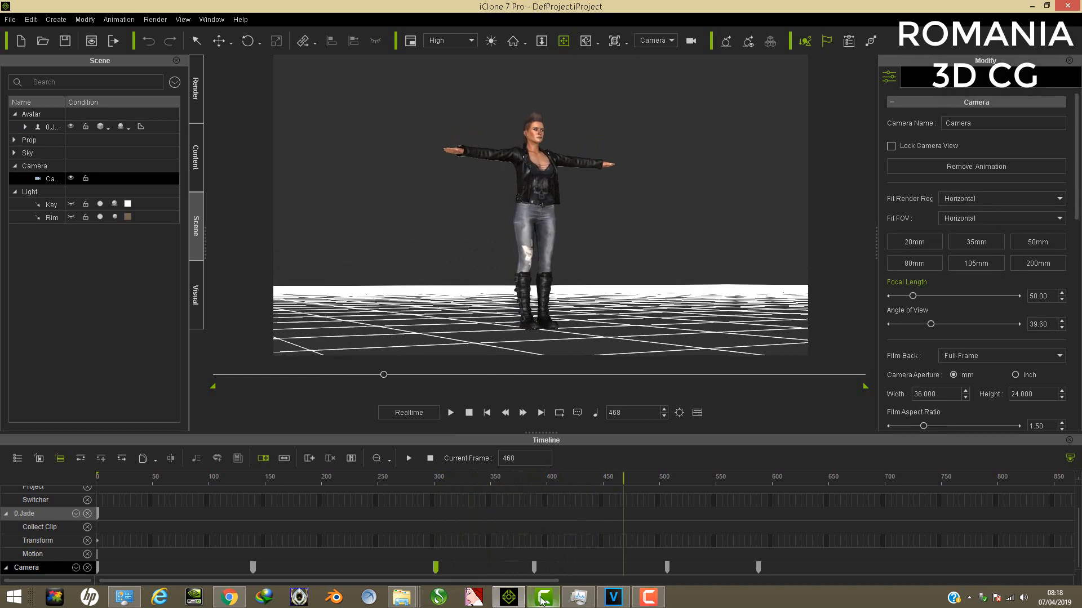
# - Orbit and pan the camera at frame 507 to a higher angle that shows the full avatar and more of the ground grid
pyautogui.click(667, 568)
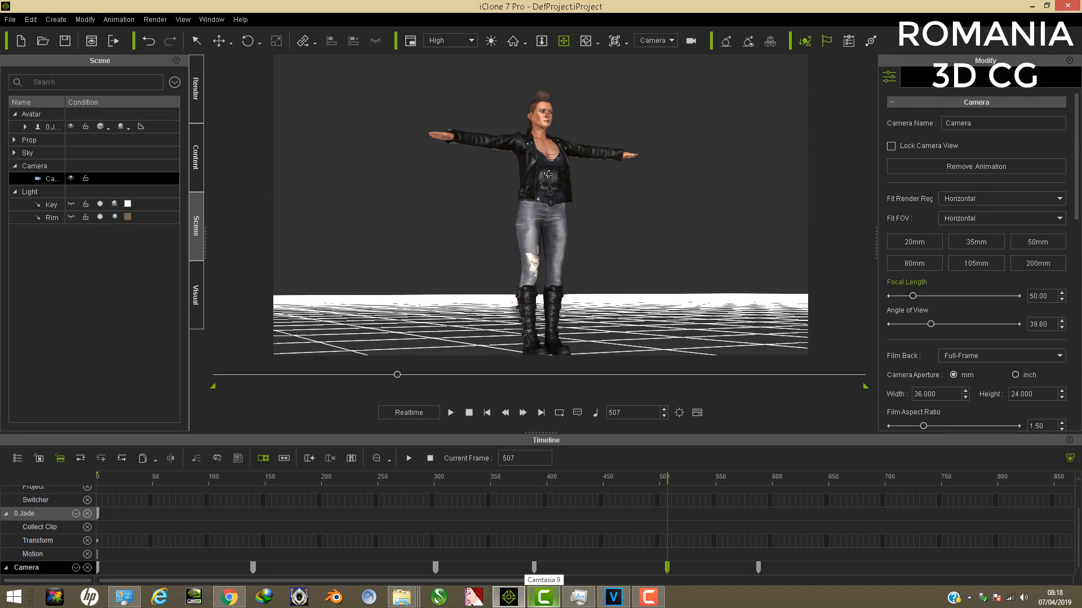
pyautogui.moveTo(549, 175)
pyautogui.mouseDown(button='right')
pyautogui.moveTo(548, 205)
pyautogui.moveTo(545, 160)
pyautogui.mouseUp(button='right')
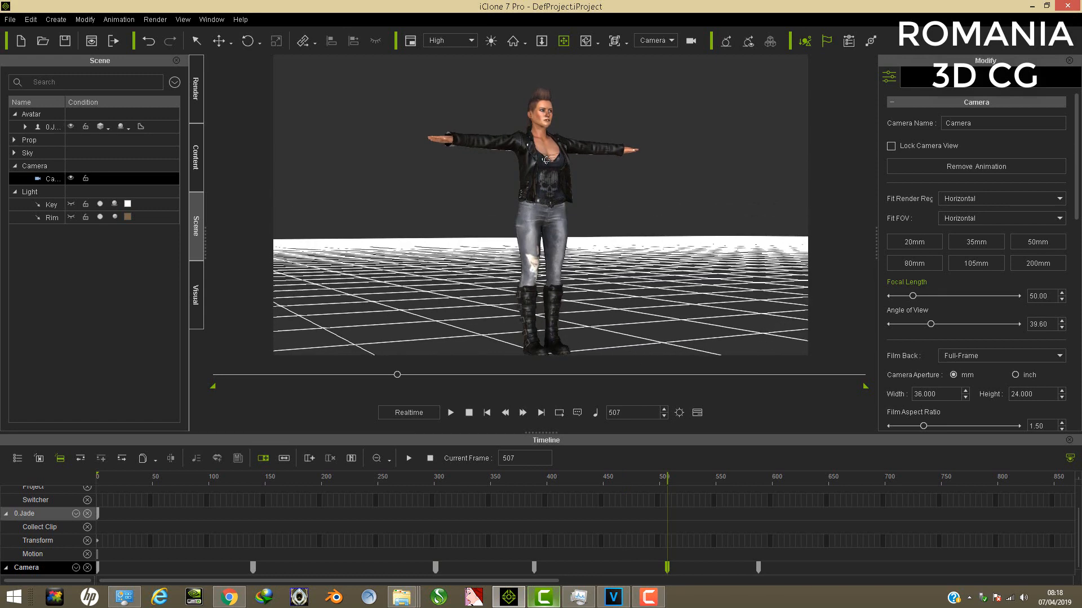
pyautogui.moveTo(557, 164); pyautogui.dragTo(555, 153)
pyautogui.moveTo(553, 163); pyautogui.dragTo(553, 168, button='right')
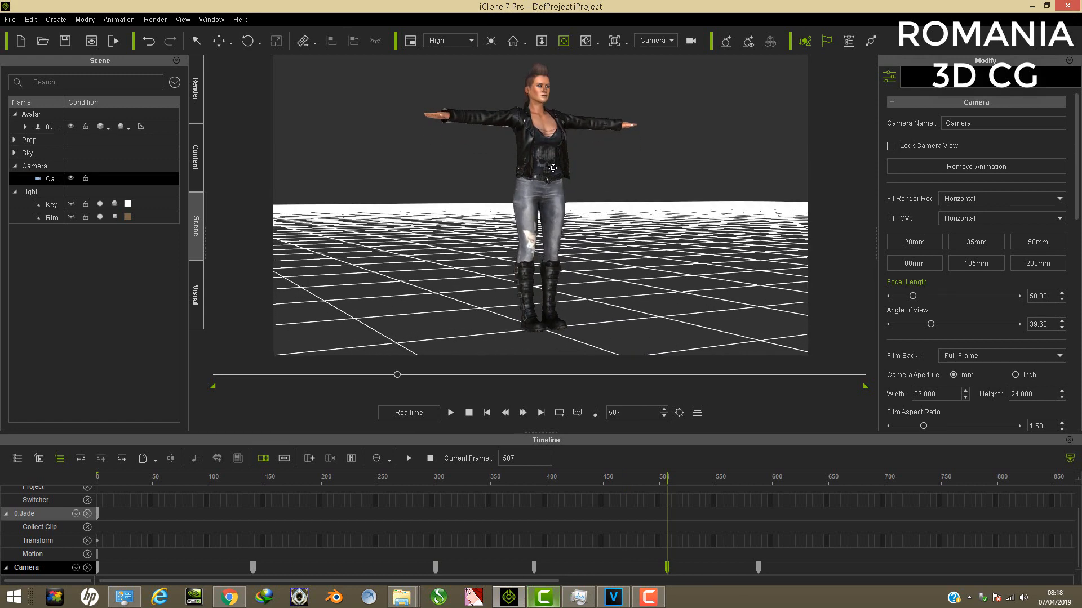
# - Delete the camera key at frame 588 and move the frame 507 camera key to frame 602
pyautogui.rightClick(757, 565)
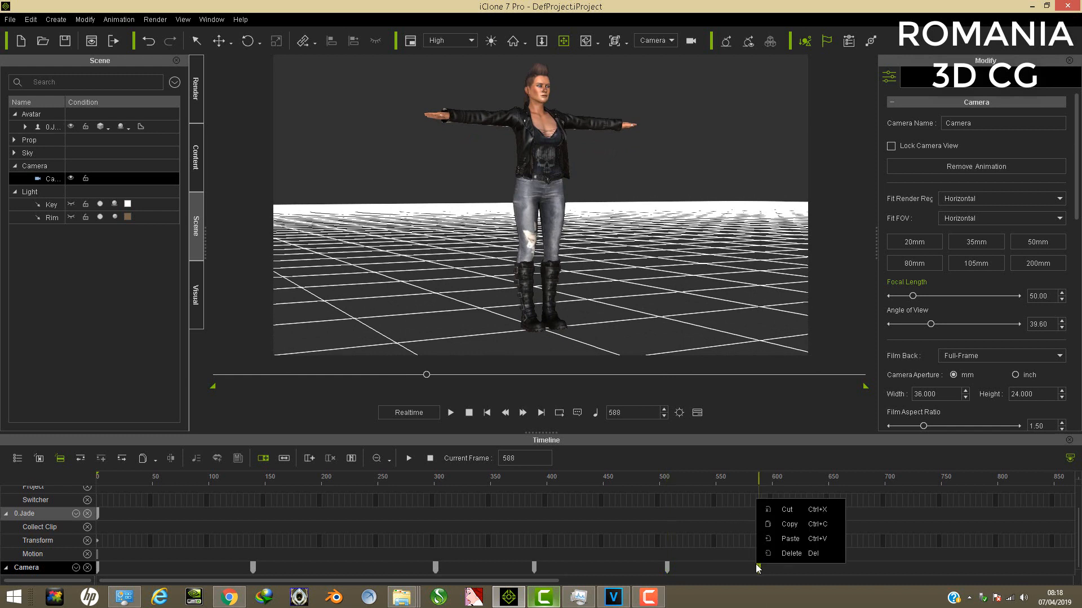
pyautogui.click(786, 553)
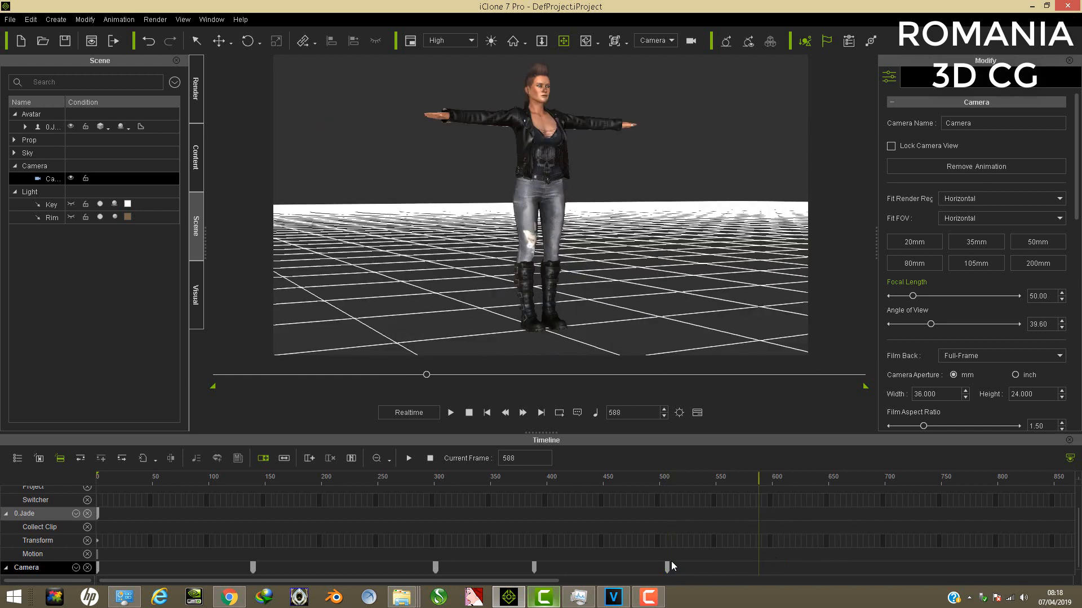
pyautogui.click(773, 575)
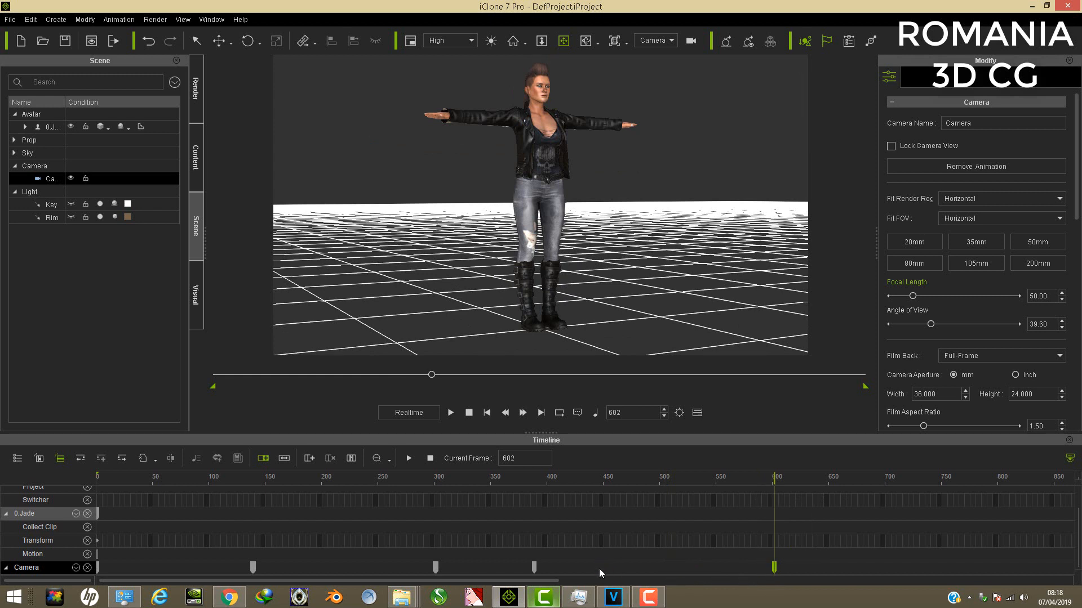
# - Delete the camera key at frame 389 and replace the key near frame 302 with the ear close-up
pyautogui.rightClick(535, 573)
pyautogui.click(564, 562)
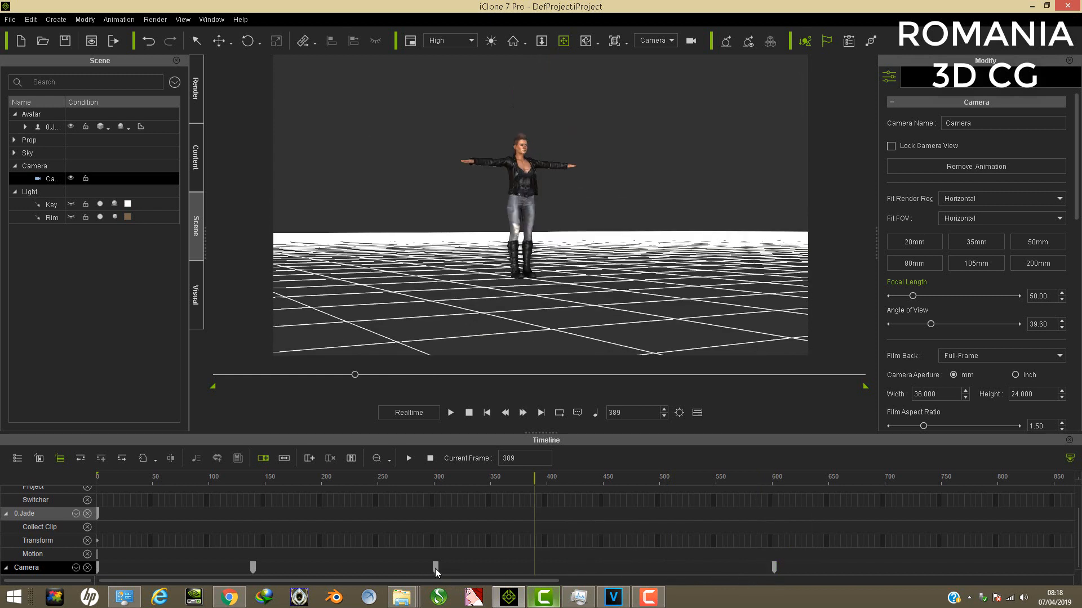
pyautogui.rightClick(435, 569)
pyautogui.click(276, 573)
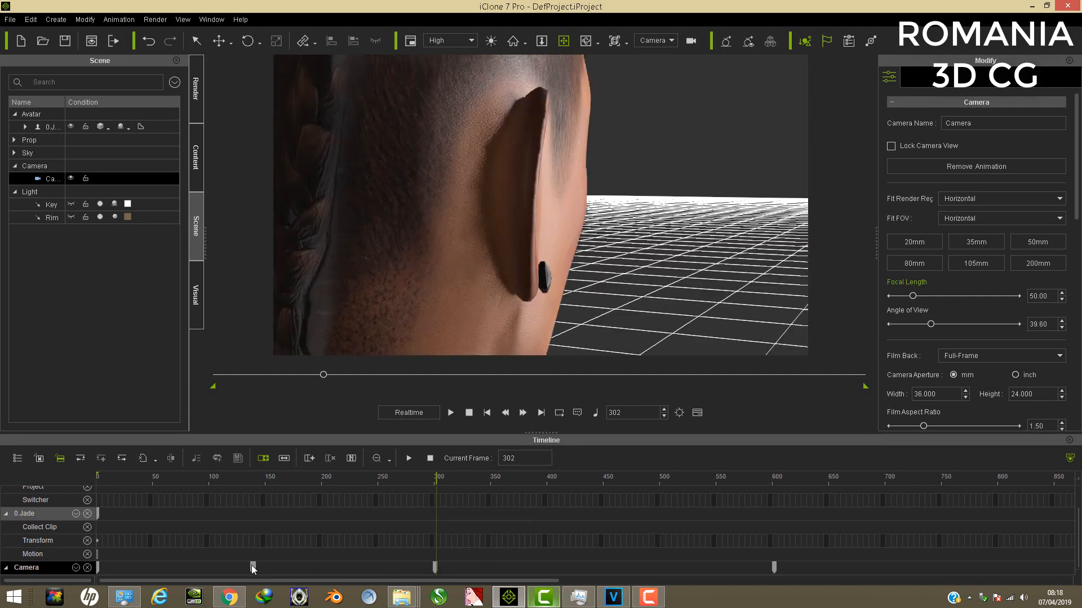
# - Play the camera animation from the ear close-up key at frame 301 to frame 371 to check the pull-back
pyautogui.click(435, 567)
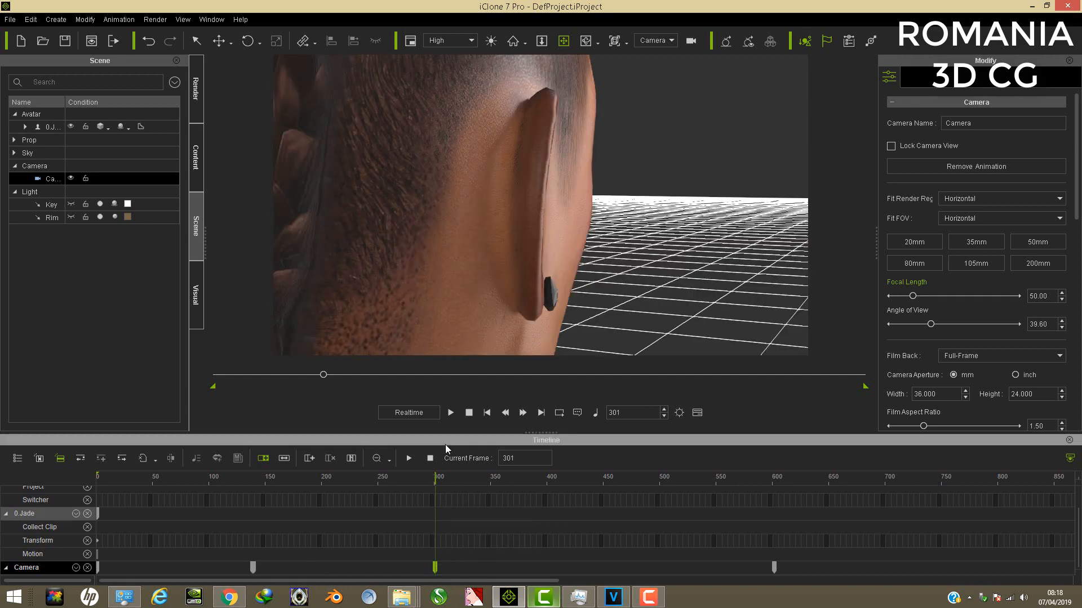
pyautogui.click(451, 412)
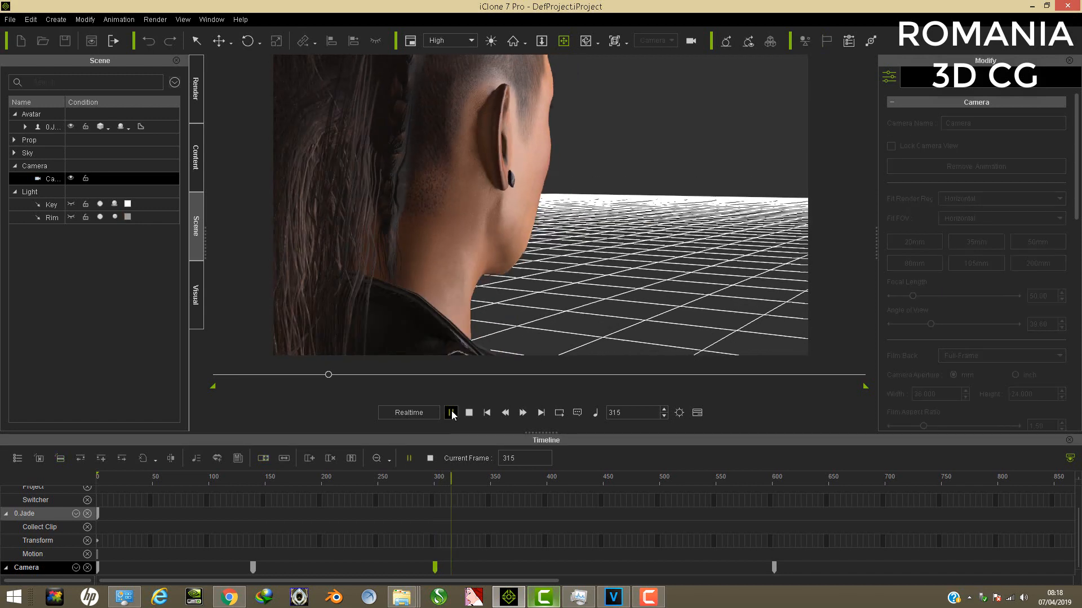
pyautogui.click(452, 414)
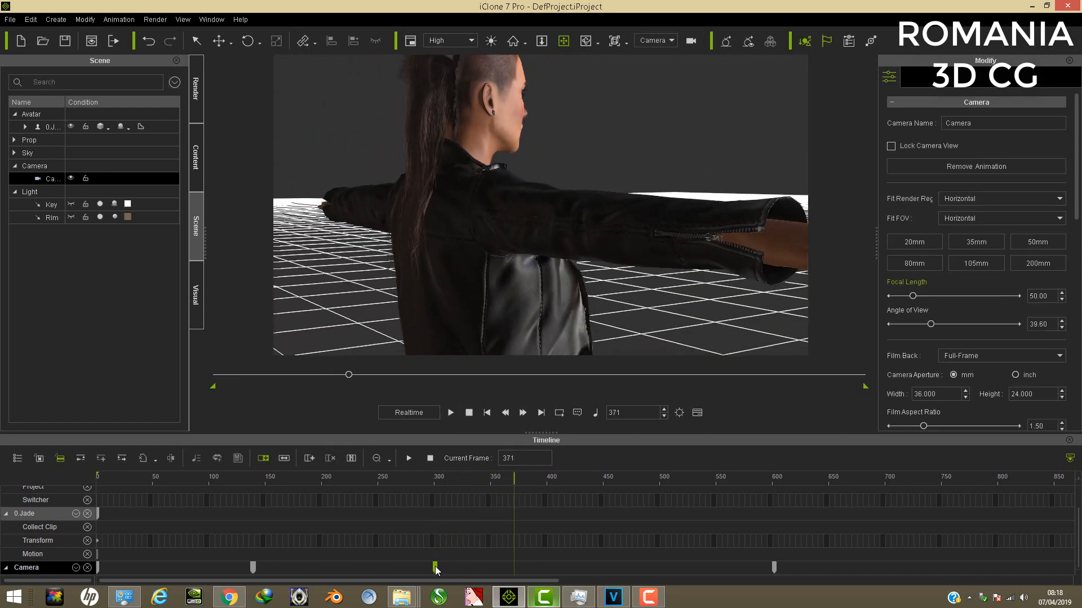
# - Move the camera key near frame 602 to frame 302, directly after the ear close-up key at frame 301
pyautogui.click(435, 567)
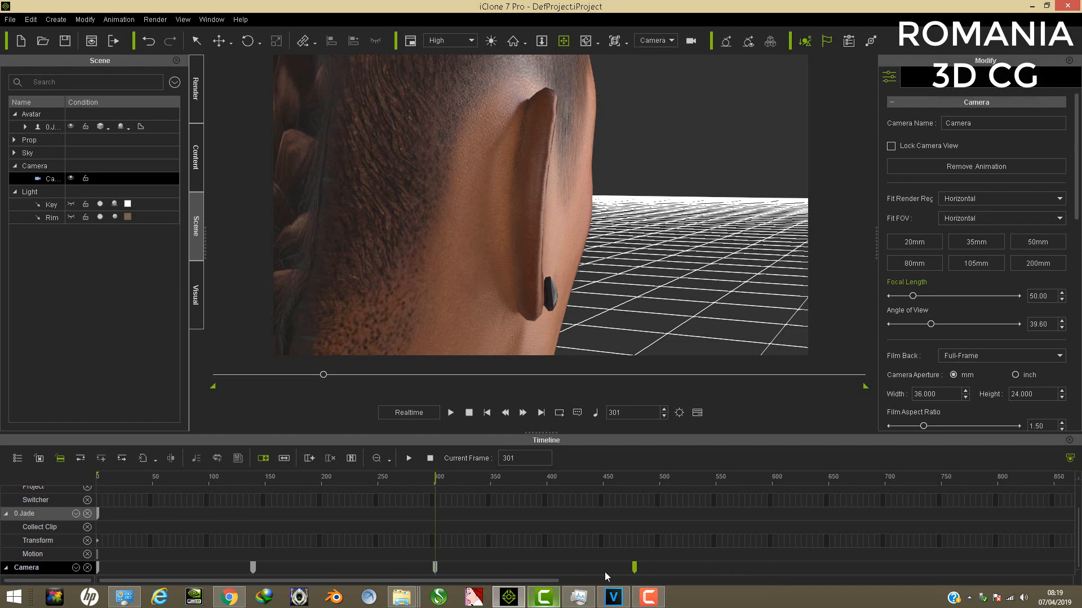
pyautogui.moveTo(440, 578); pyautogui.dragTo(439, 578)
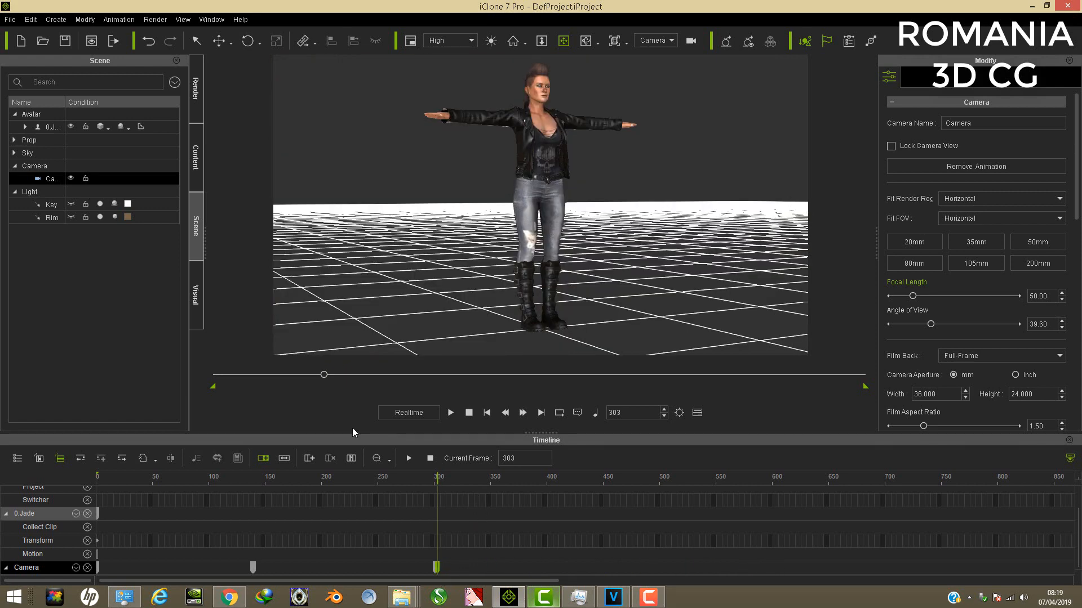
pyautogui.click(377, 458)
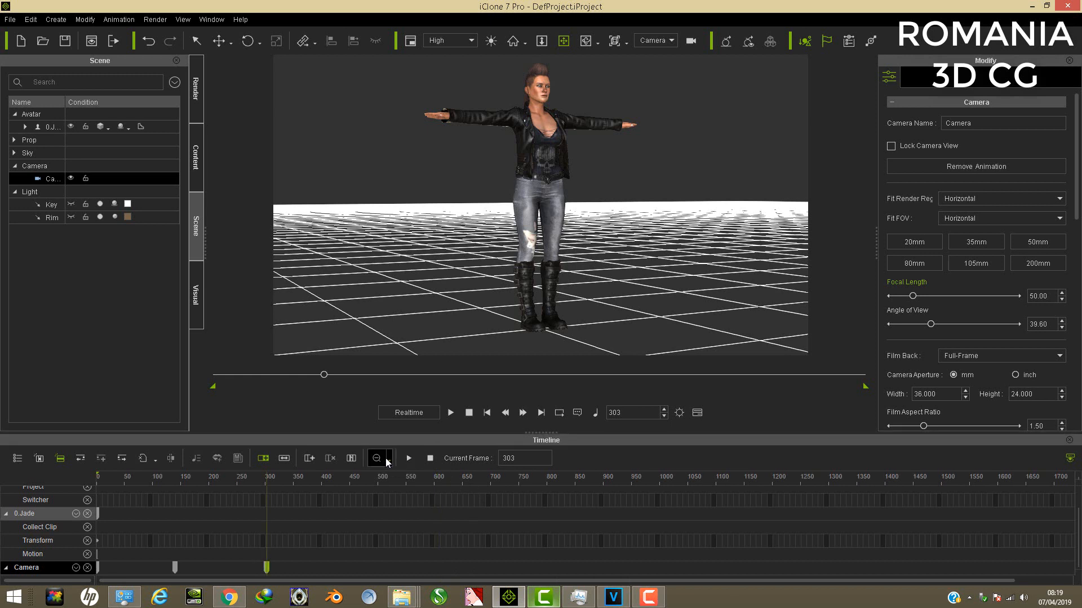
pyautogui.click(388, 461)
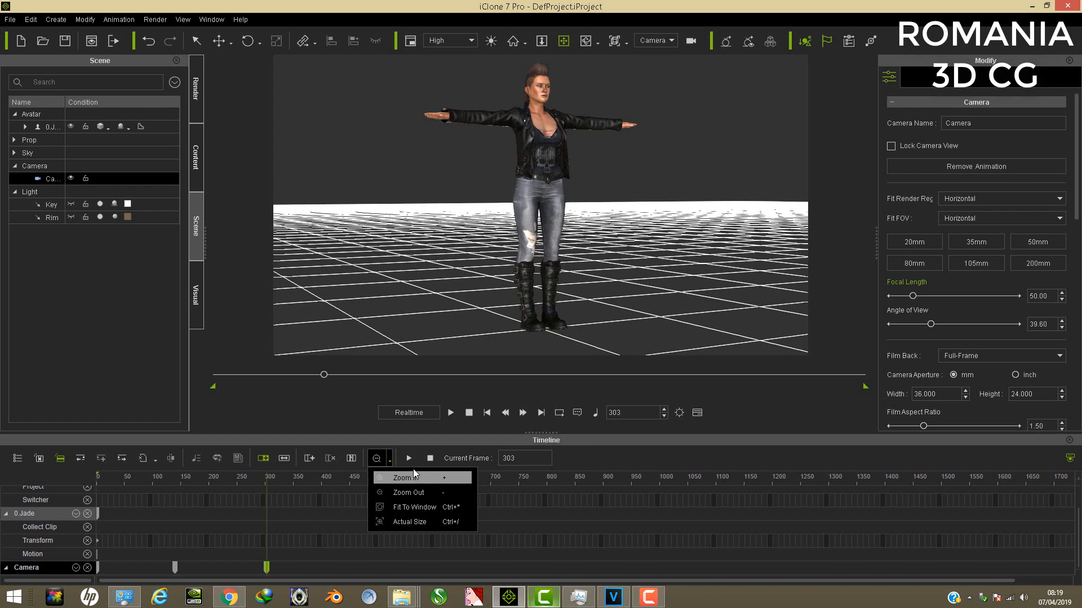
pyautogui.click(413, 477)
pyautogui.click(376, 460)
pyautogui.click(376, 460)
pyautogui.click(377, 461)
pyautogui.click(377, 461)
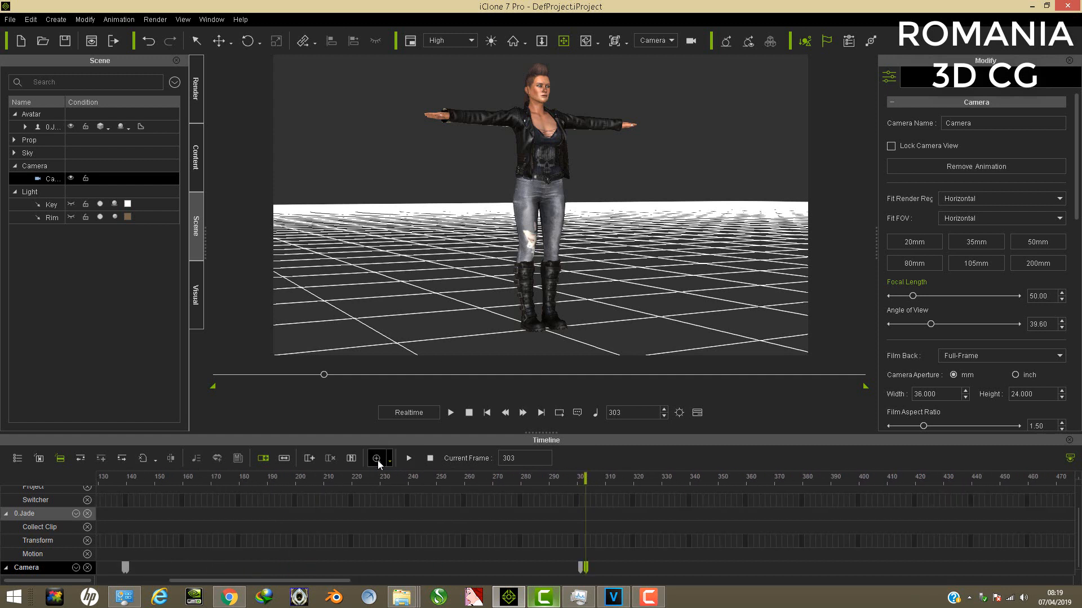
pyautogui.click(378, 461)
pyautogui.click(378, 461)
pyautogui.click(378, 461)
pyautogui.click(377, 460)
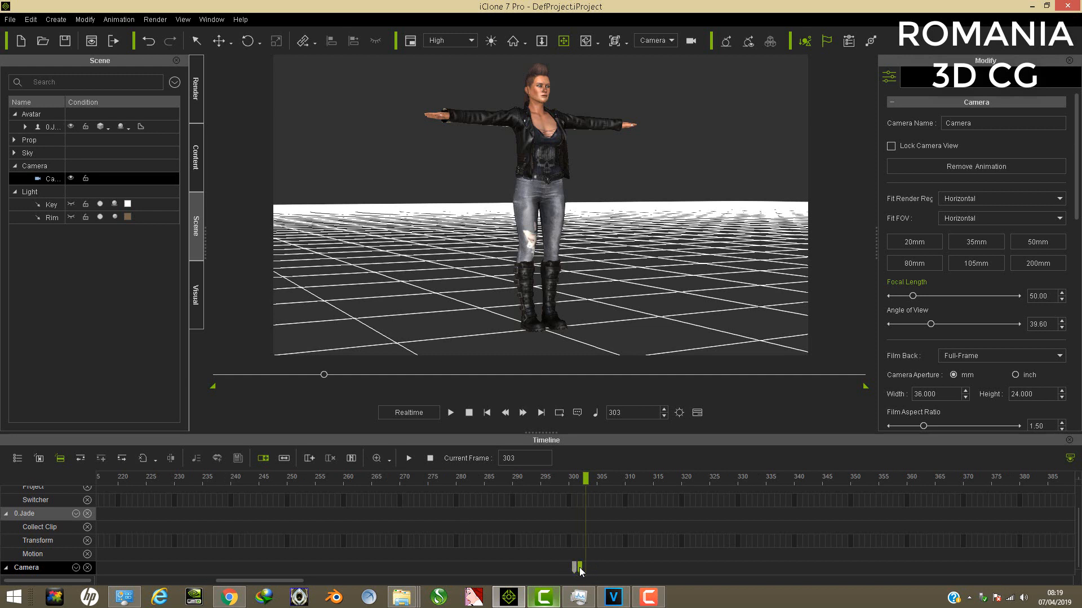
pyautogui.click(580, 568)
# - Compare the views at frames 301 and 302, and play on to frame 442 to check the camera cut
pyautogui.click(664, 417)
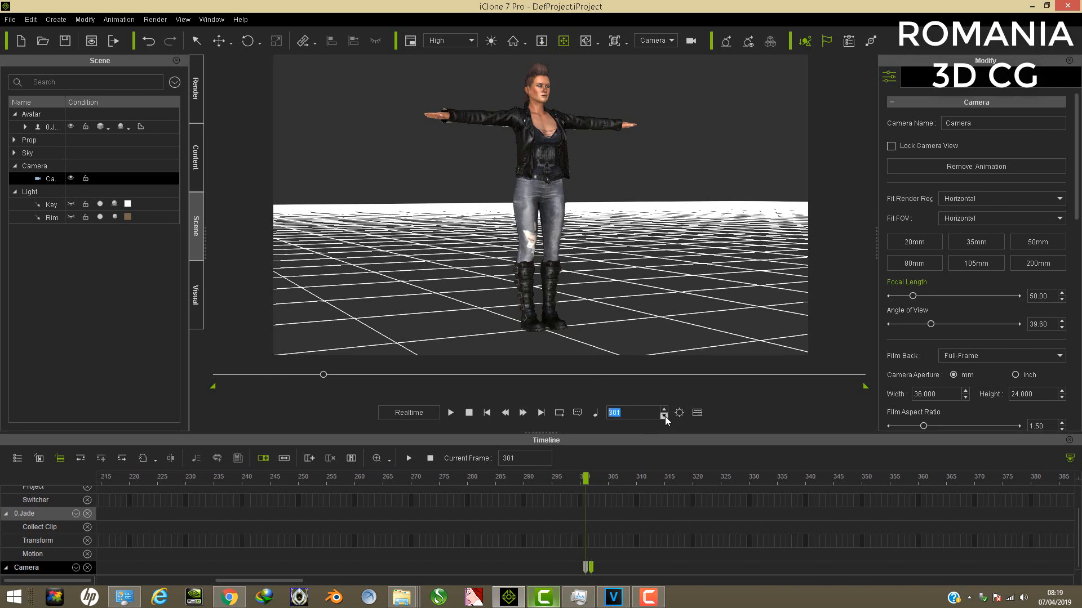
pyautogui.click(665, 410)
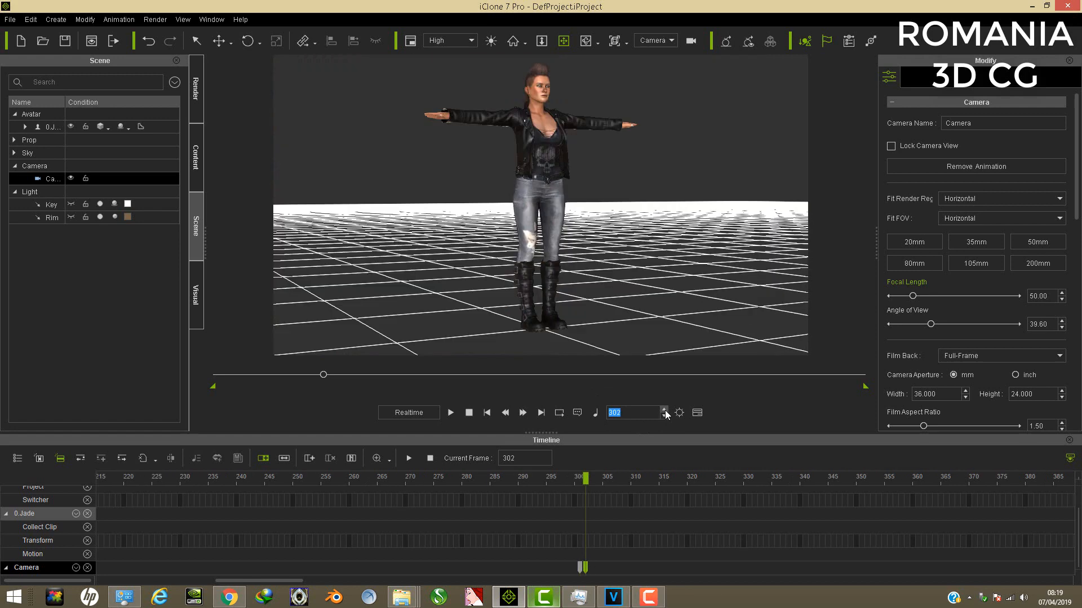
pyautogui.click(665, 417)
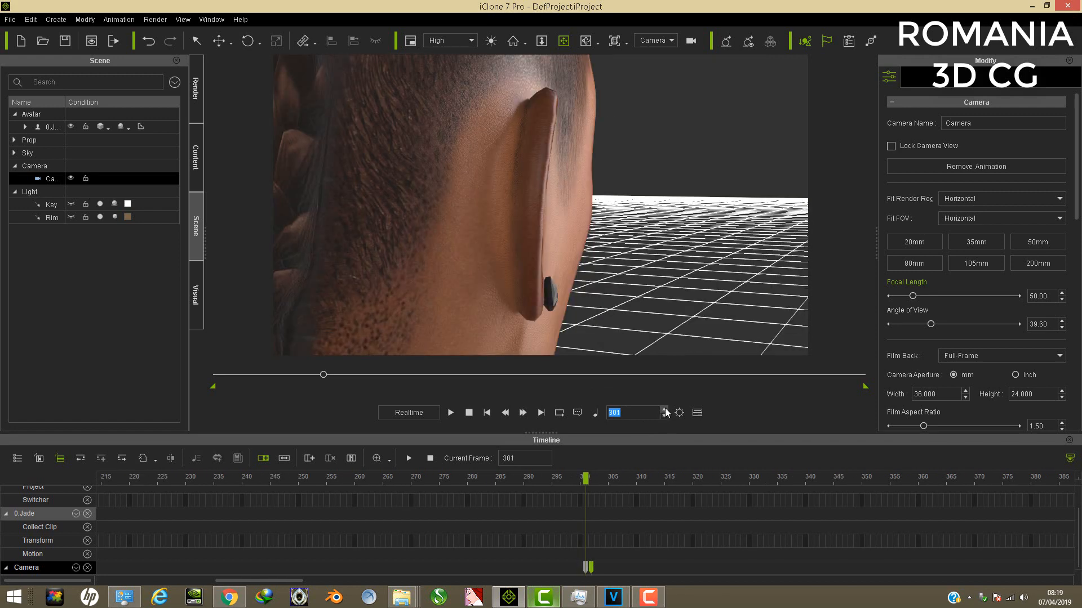
pyautogui.click(665, 409)
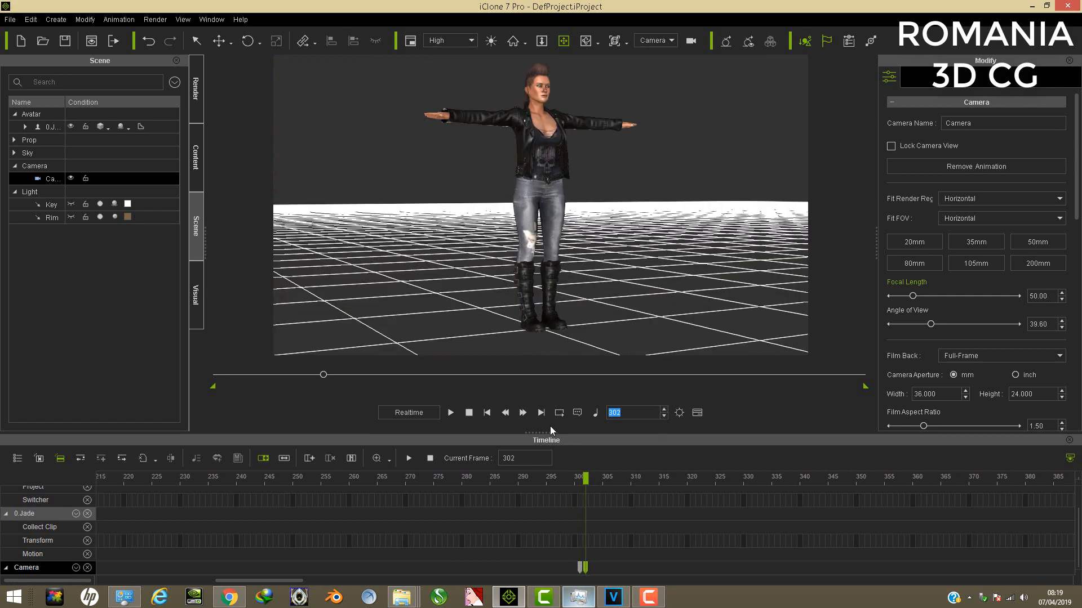
pyautogui.click(451, 413)
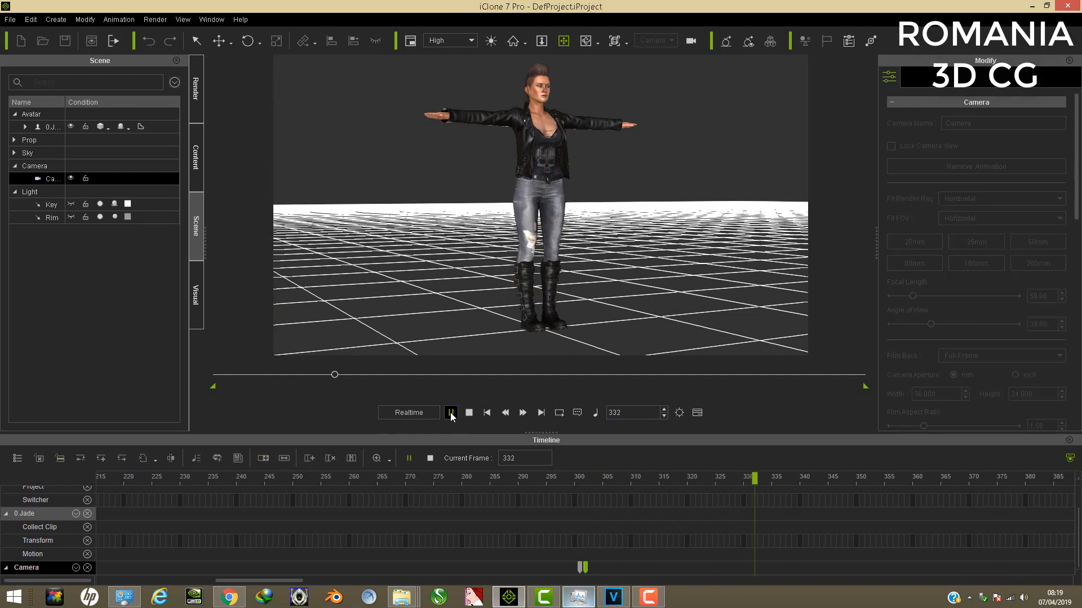
pyautogui.click(450, 414)
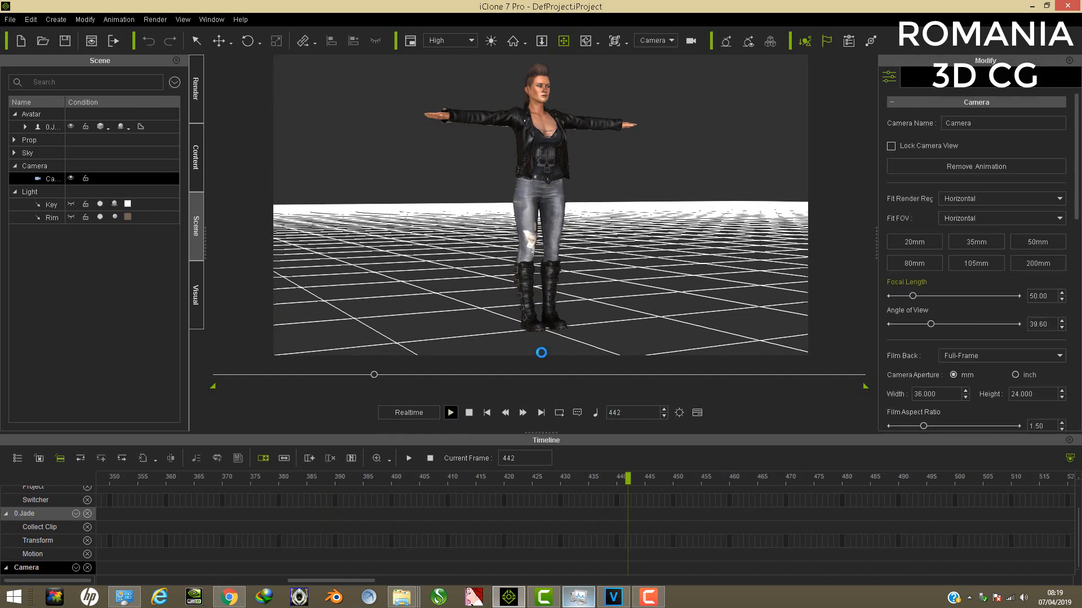
# - Orbit and pan the camera at frame 442 to a side angle of the full Jade avatar, and play to frame 515
pyautogui.click(528, 216)
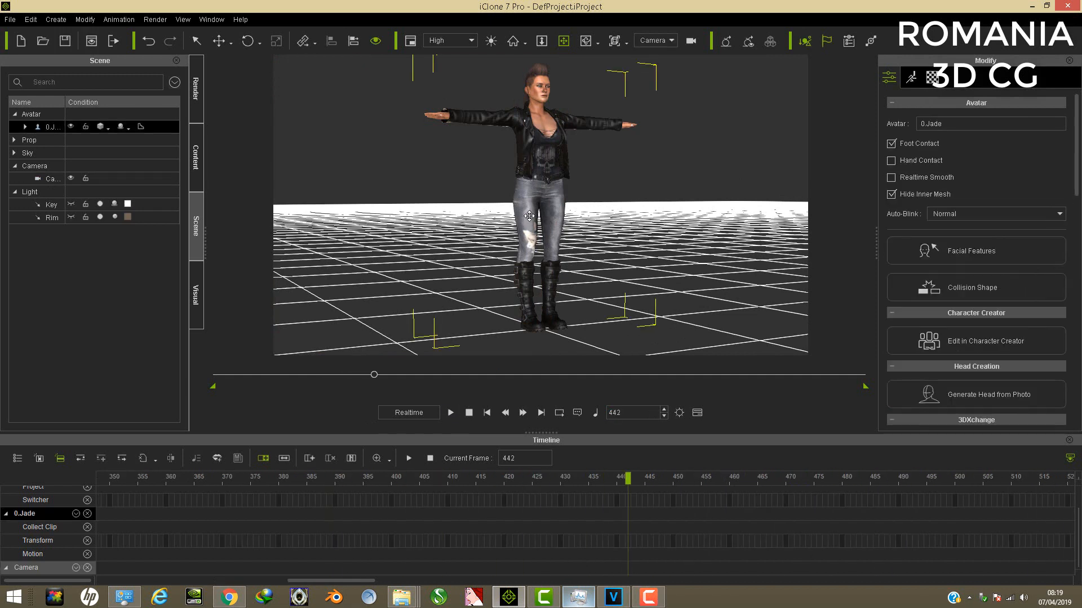
pyautogui.moveTo(528, 216); pyautogui.dragTo(666, 228, button='right')
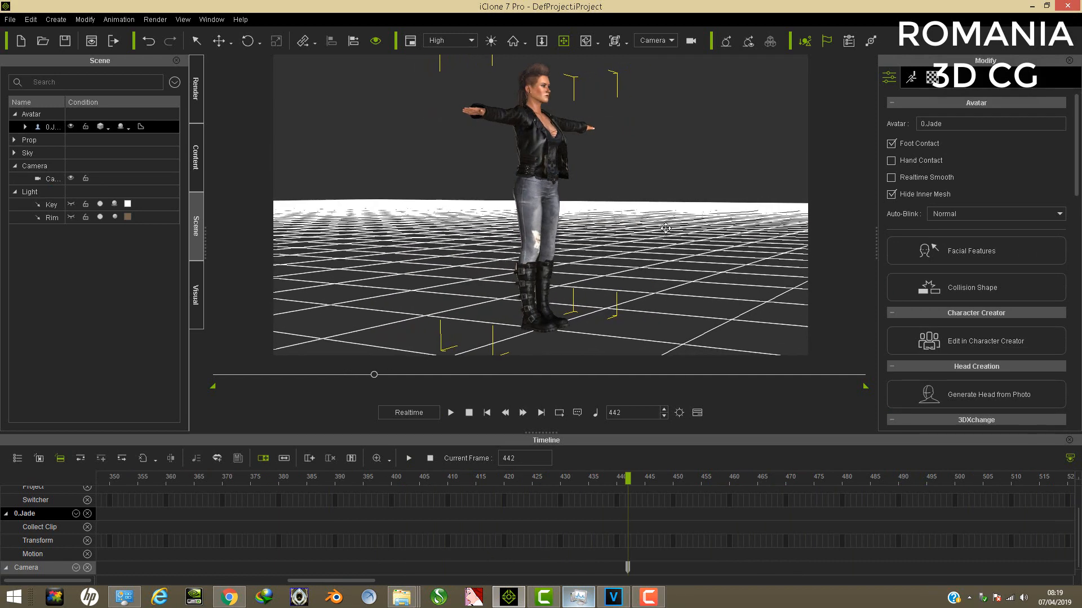
pyautogui.moveTo(540, 230); pyautogui.dragTo(530, 241, button='middle')
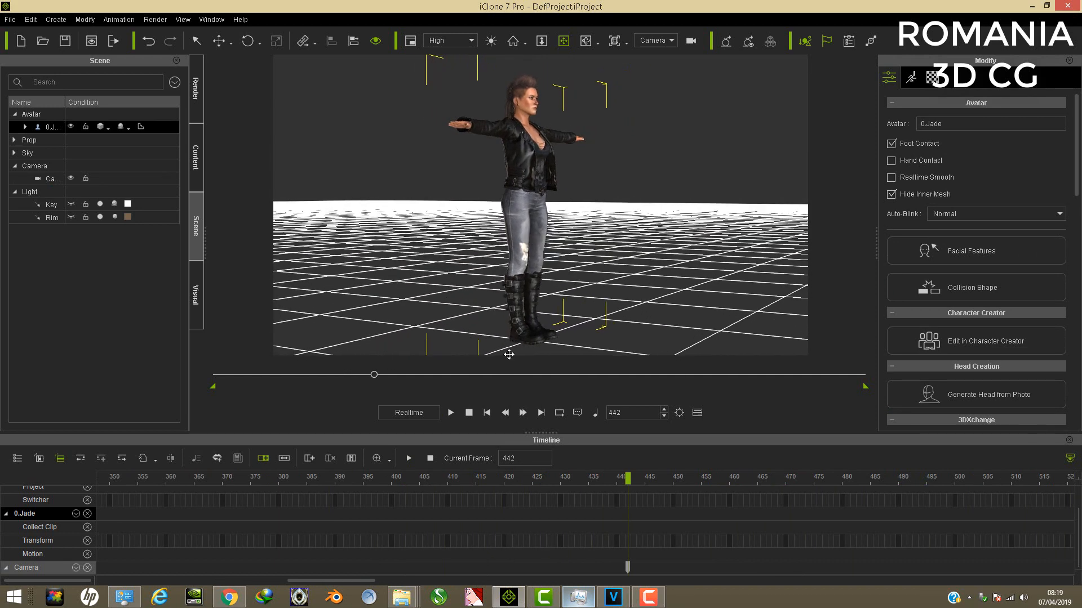
pyautogui.click(450, 413)
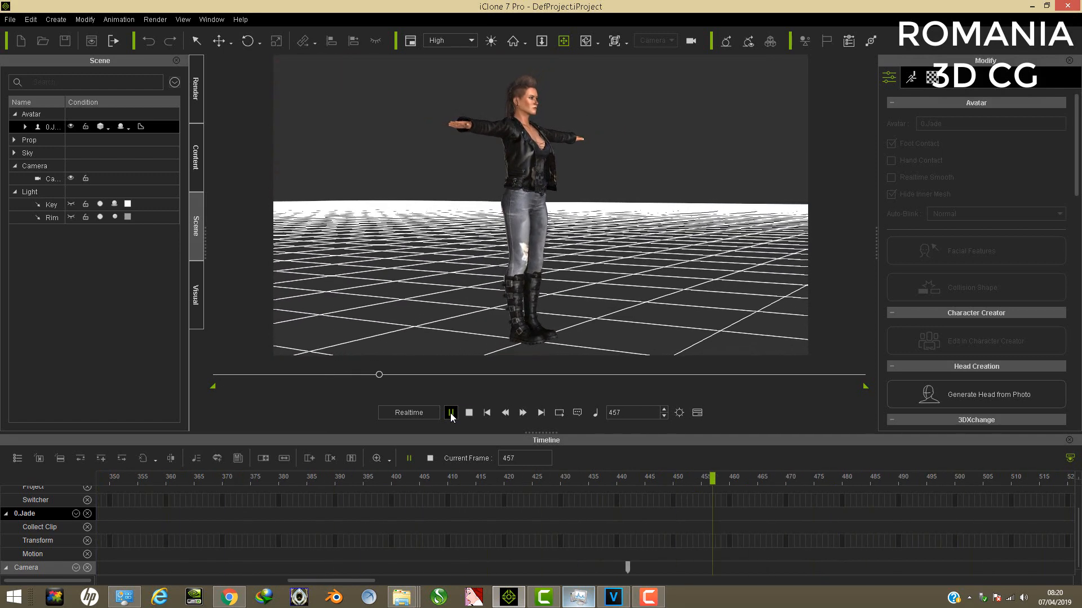
pyautogui.click(451, 415)
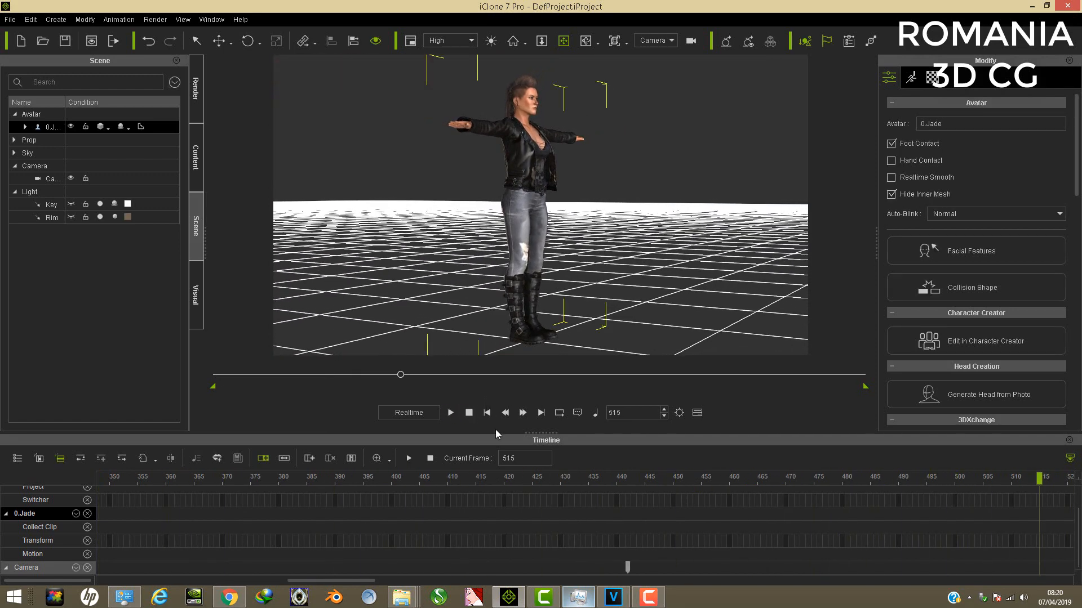
# - Return to frame 1, pan the camera so the avatar sits slightly higher in view, and hide the timeline
pyautogui.click(487, 414)
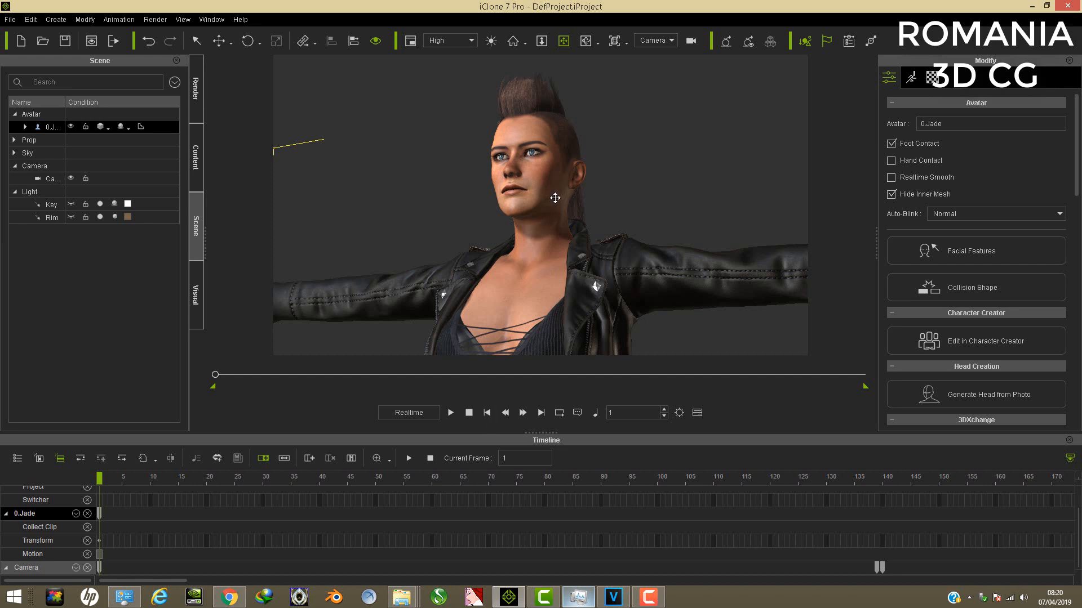
pyautogui.moveTo(555, 198); pyautogui.dragTo(553, 183, button='middle')
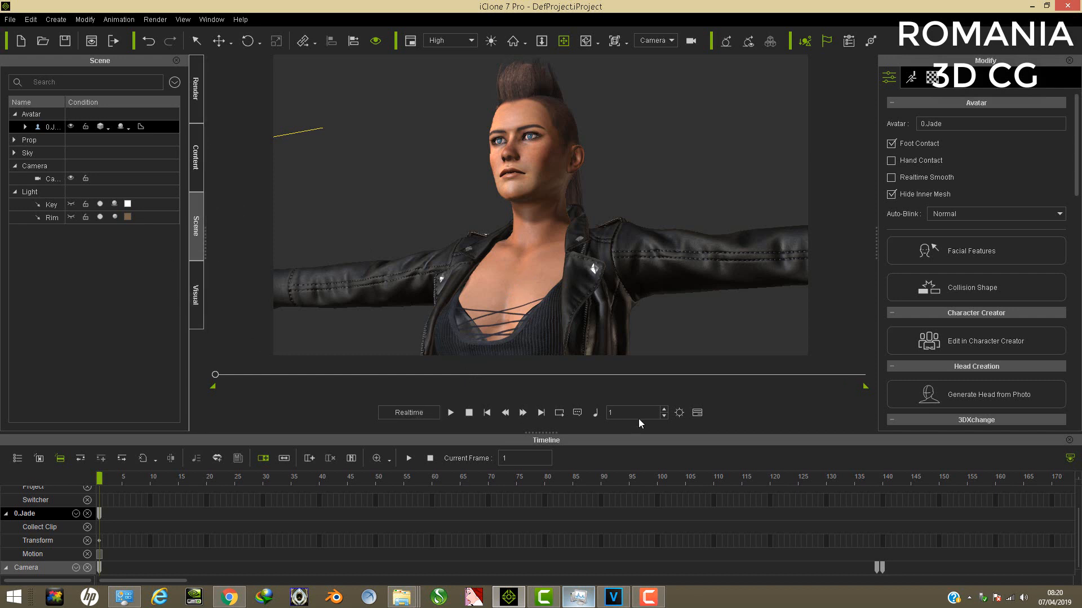
pyautogui.click(698, 413)
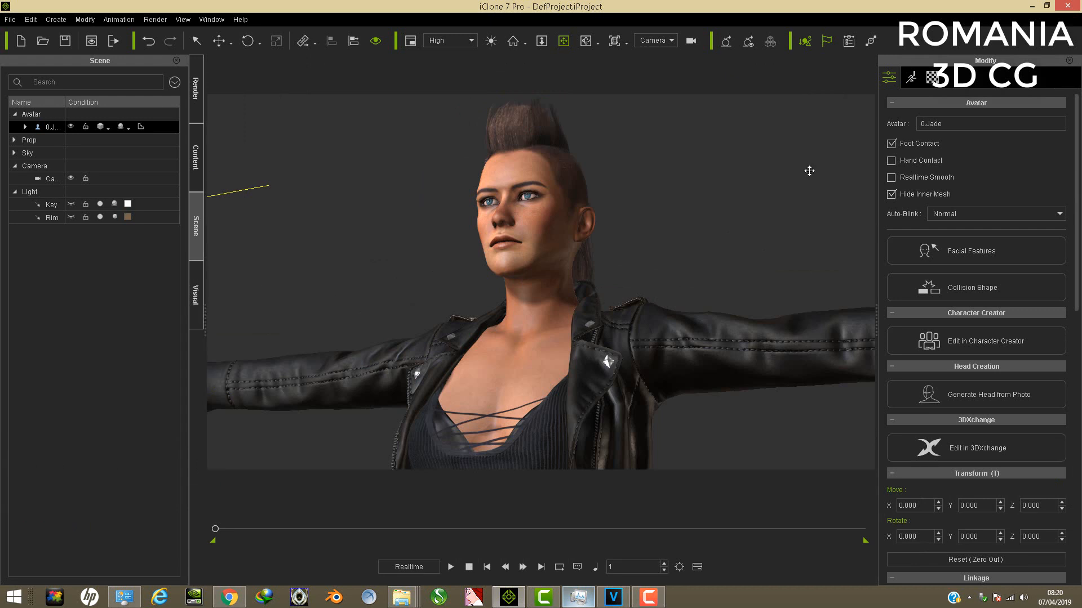
pyautogui.click(1033, 6)
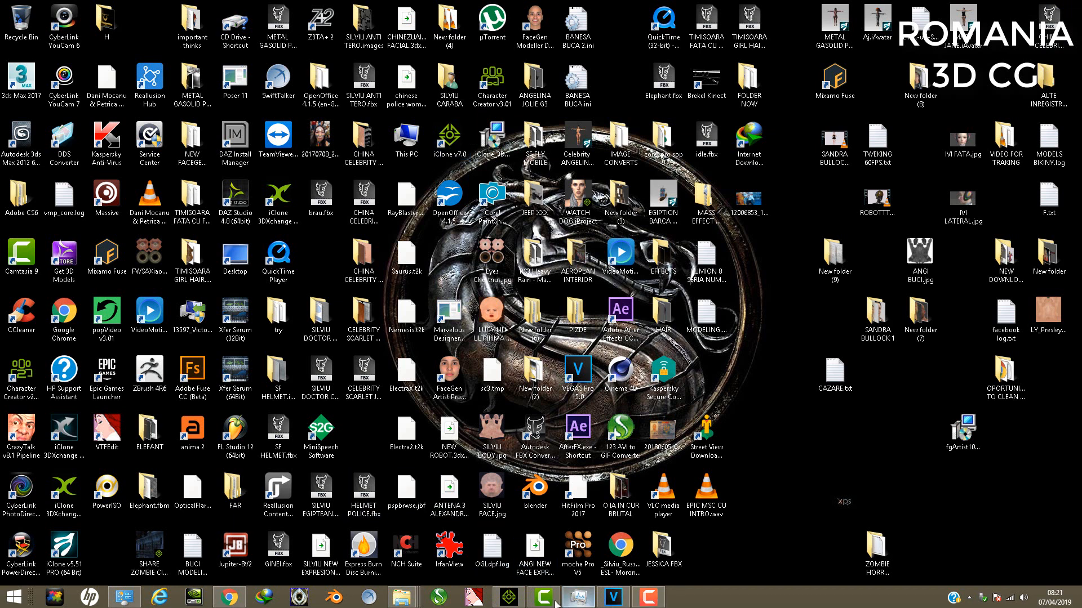
pyautogui.click(503, 600)
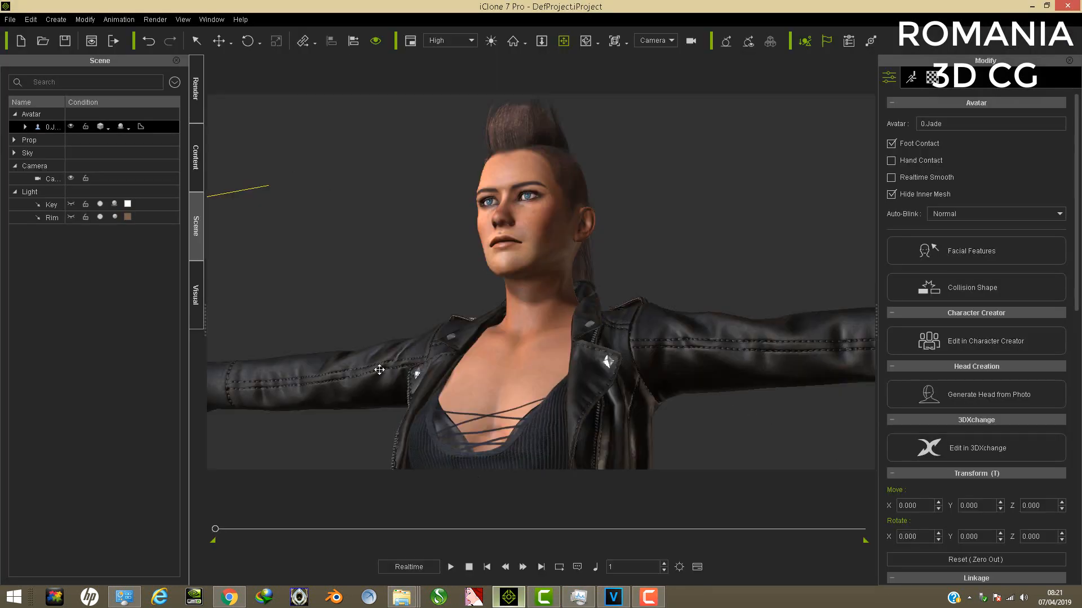
pyautogui.click(196, 314)
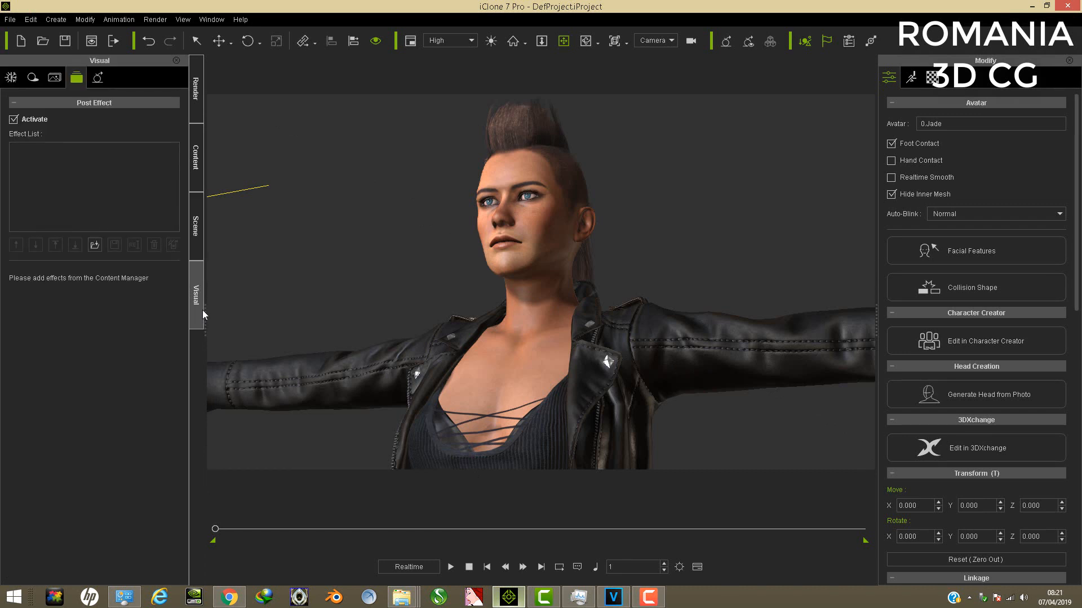
pyautogui.click(195, 97)
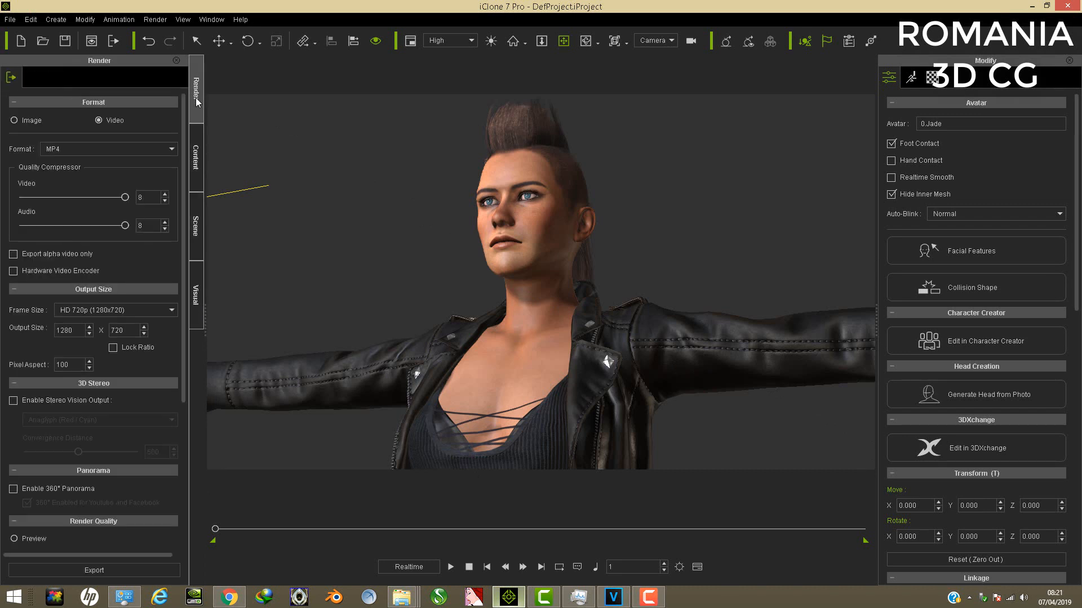
pyautogui.click(194, 160)
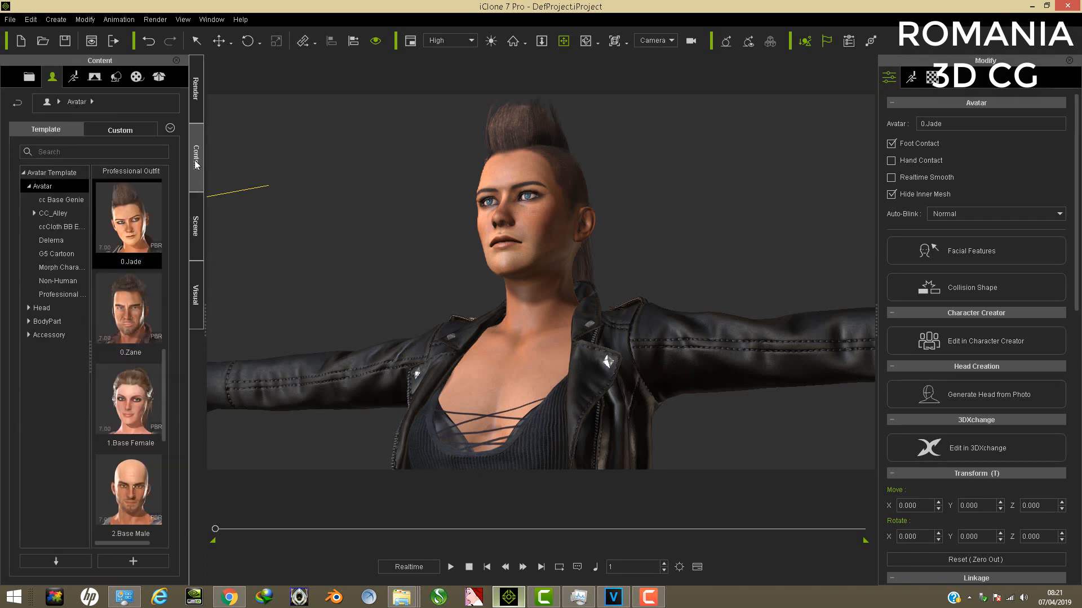
# - Enable Ambient Occlusion in the visual settings, switching it off and on again to compare the shading on the avatar
pyautogui.click(195, 268)
pyautogui.click(12, 78)
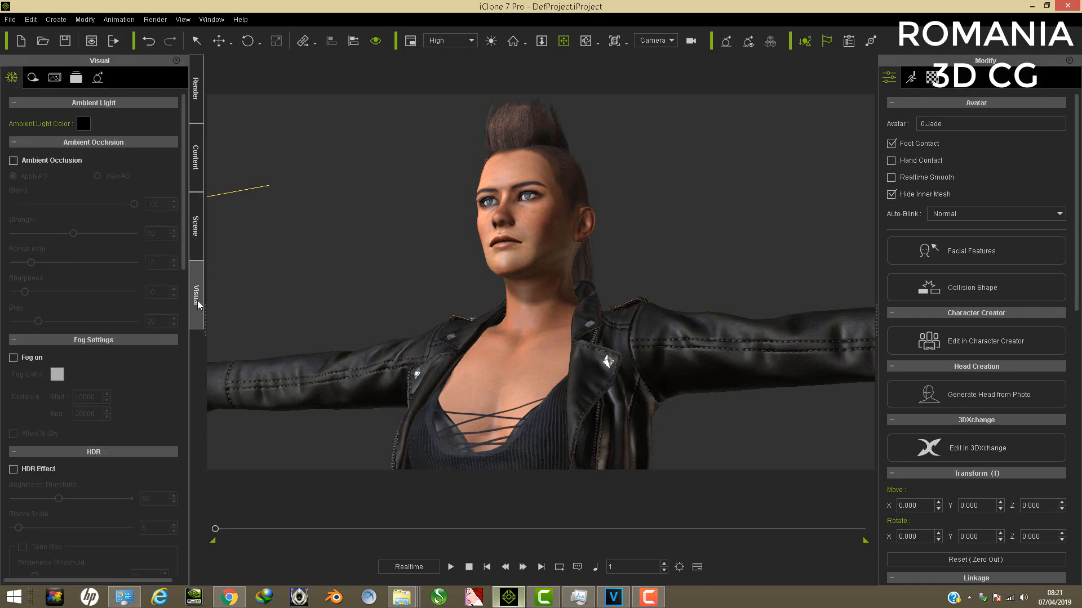
pyautogui.click(13, 161)
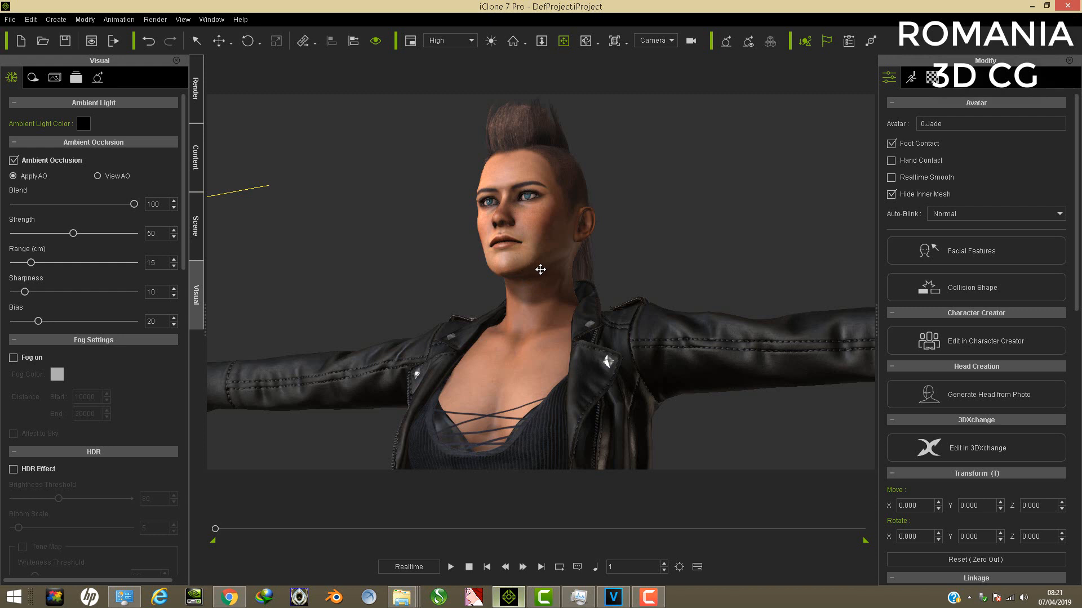
pyautogui.click(13, 161)
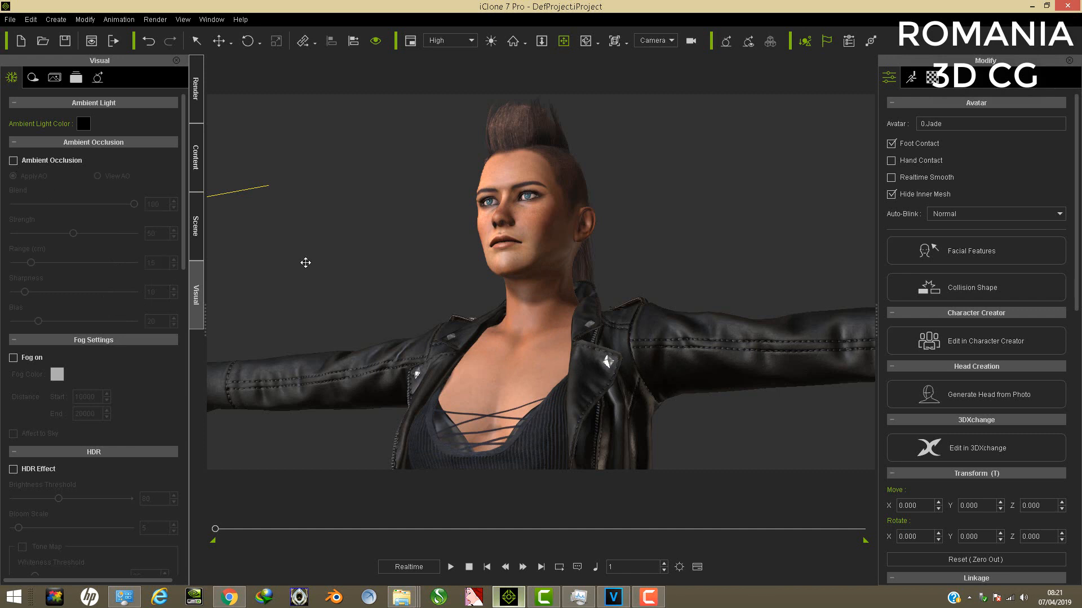
pyautogui.click(13, 161)
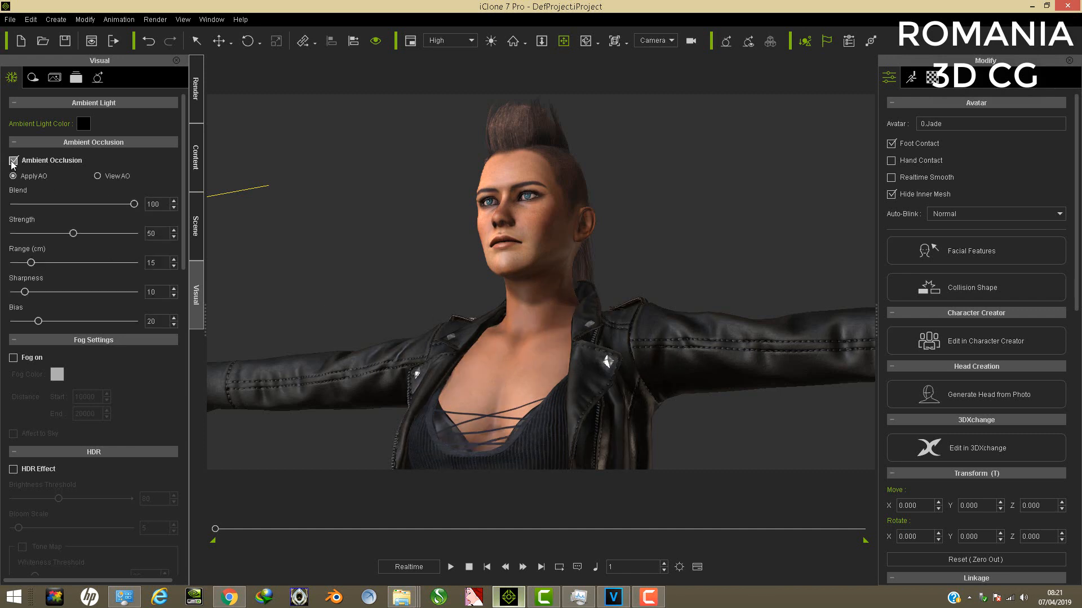
# - Turn on fog and toggle Ambient Occlusion off and on to compare the avatar's shading, leaving both effects enabled
pyautogui.click(13, 358)
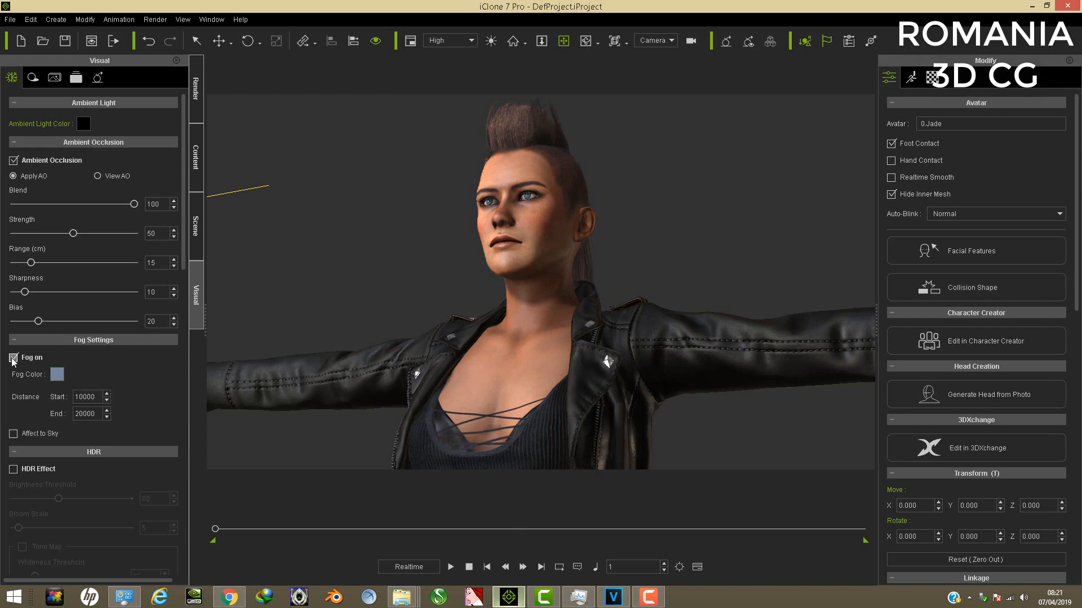
pyautogui.click(13, 360)
pyautogui.click(13, 359)
pyautogui.click(13, 161)
pyautogui.click(14, 161)
pyautogui.click(14, 161)
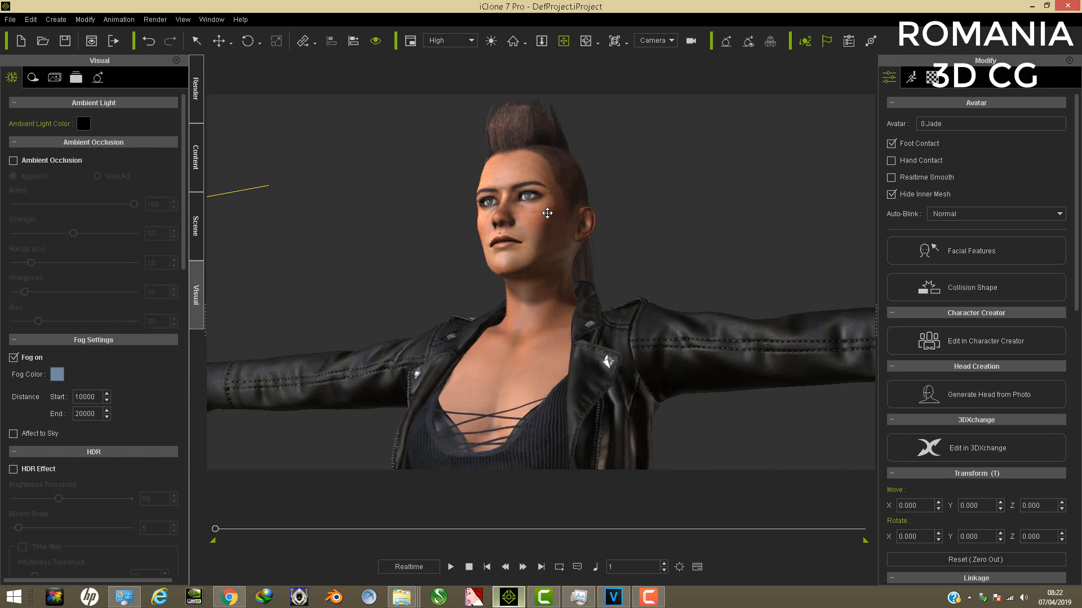
pyautogui.click(14, 162)
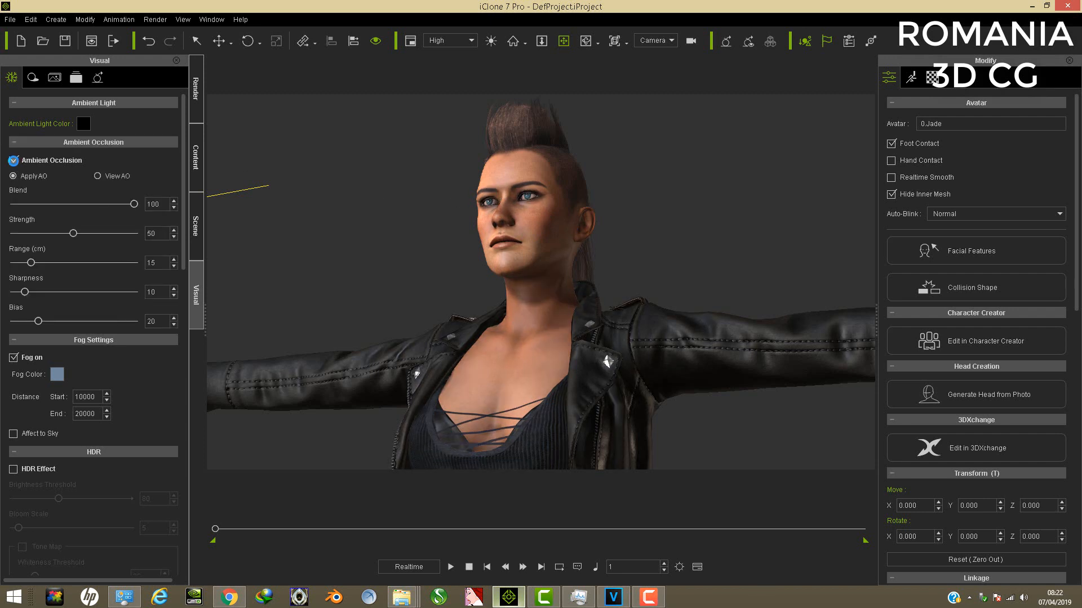
# - Switch Ambient Occlusion off and back on to compare the avatar's shading without it
pyautogui.click(13, 161)
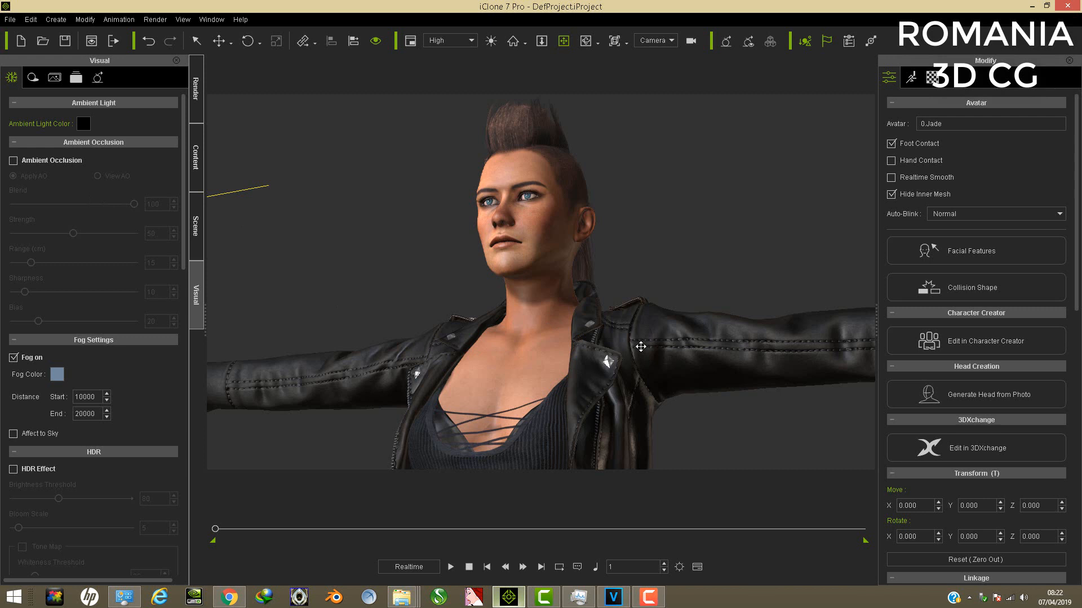
pyautogui.click(14, 162)
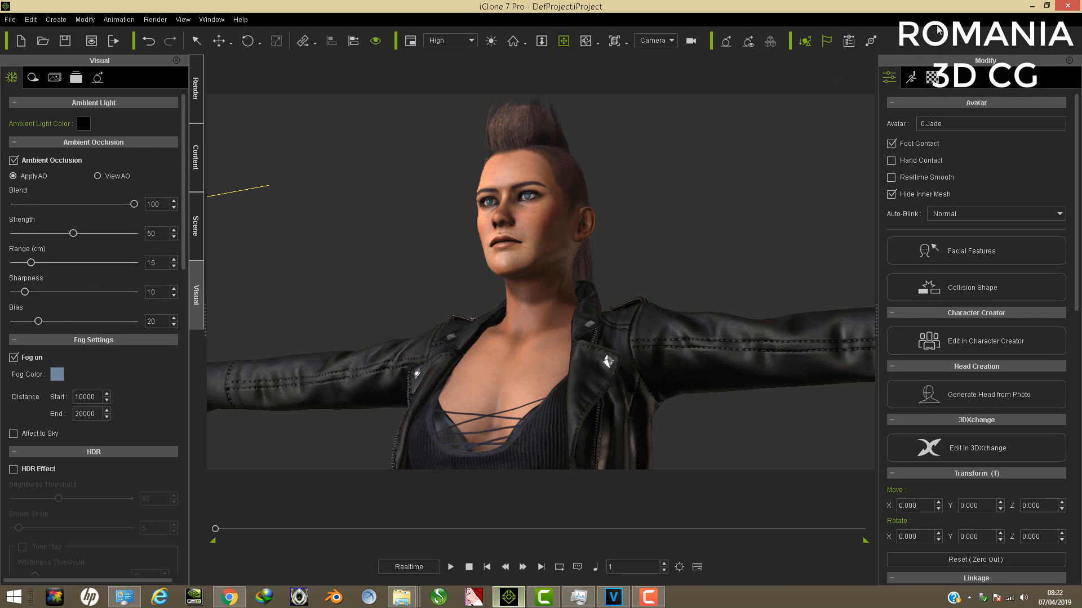
pyautogui.click(1032, 7)
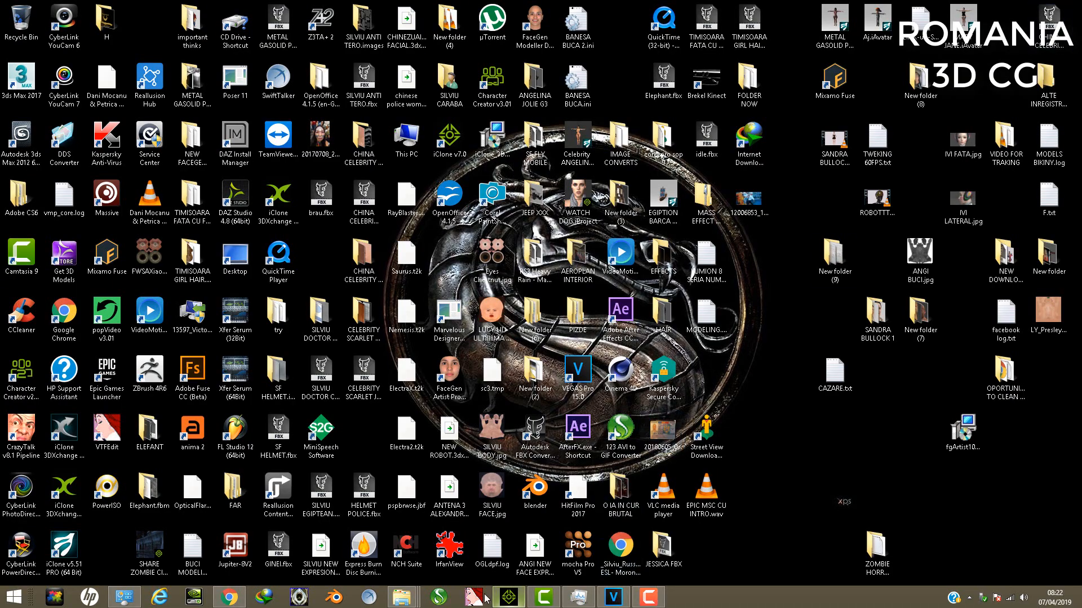
pyautogui.click(509, 597)
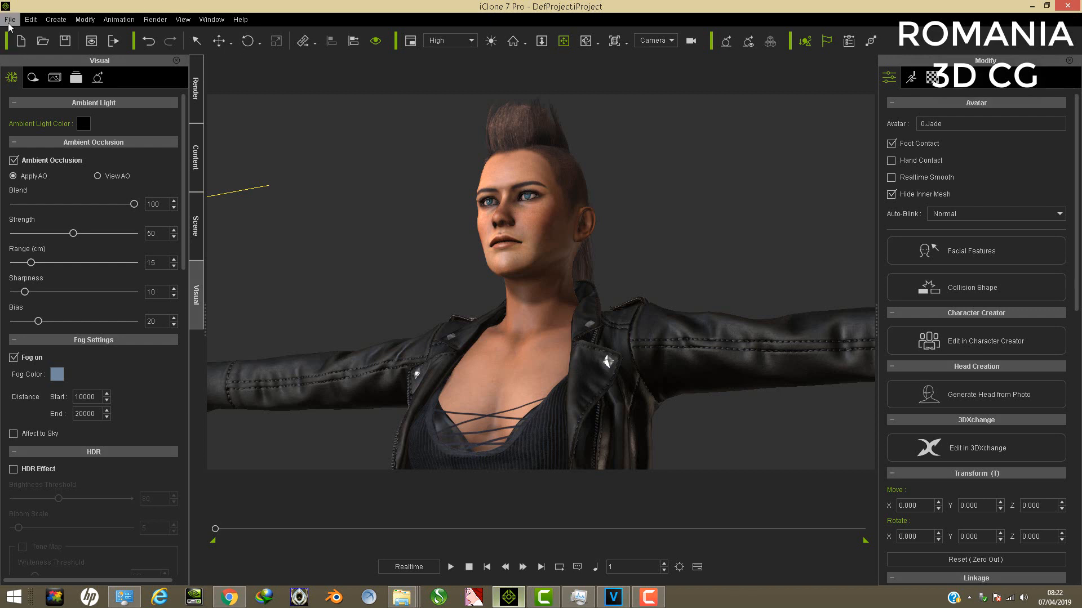
# - Open the video render settings, choose the Ultra HD (3840x2160) frame size, and review the remaining render options
pyautogui.click(160, 20)
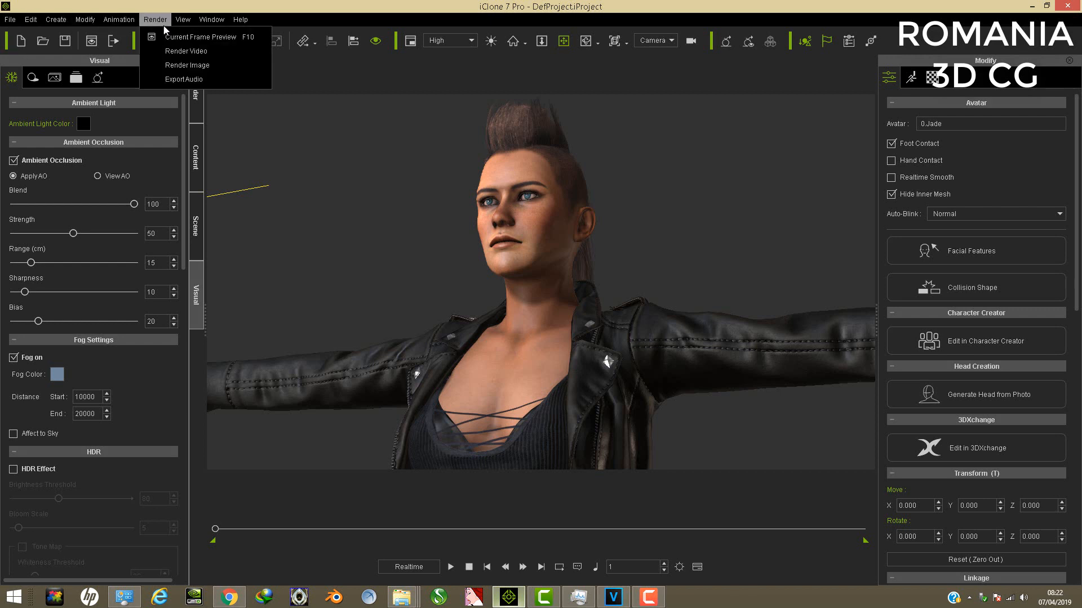
pyautogui.click(205, 54)
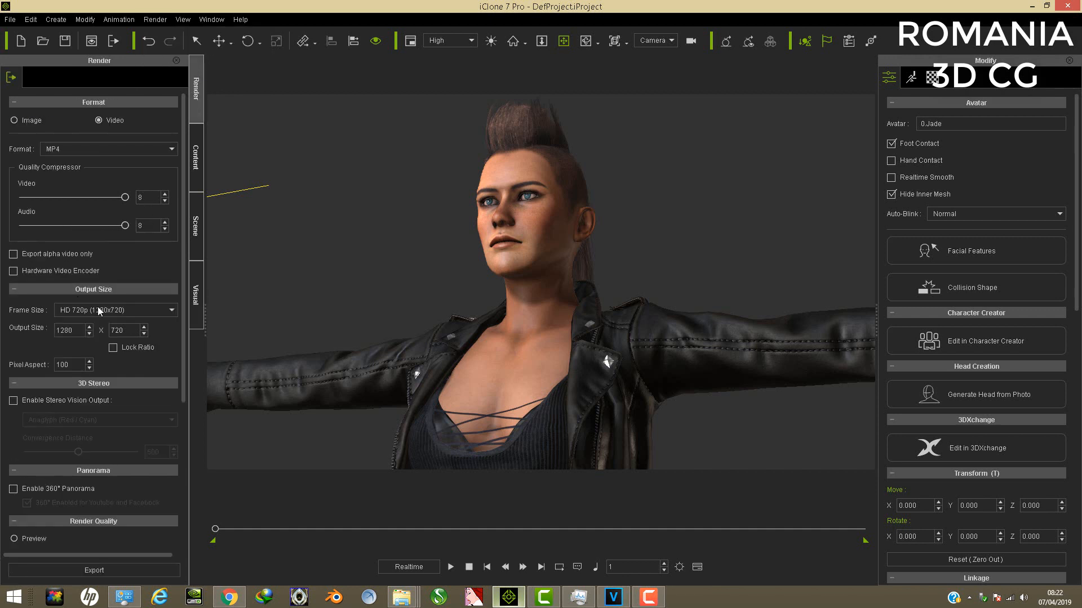
pyautogui.click(171, 312)
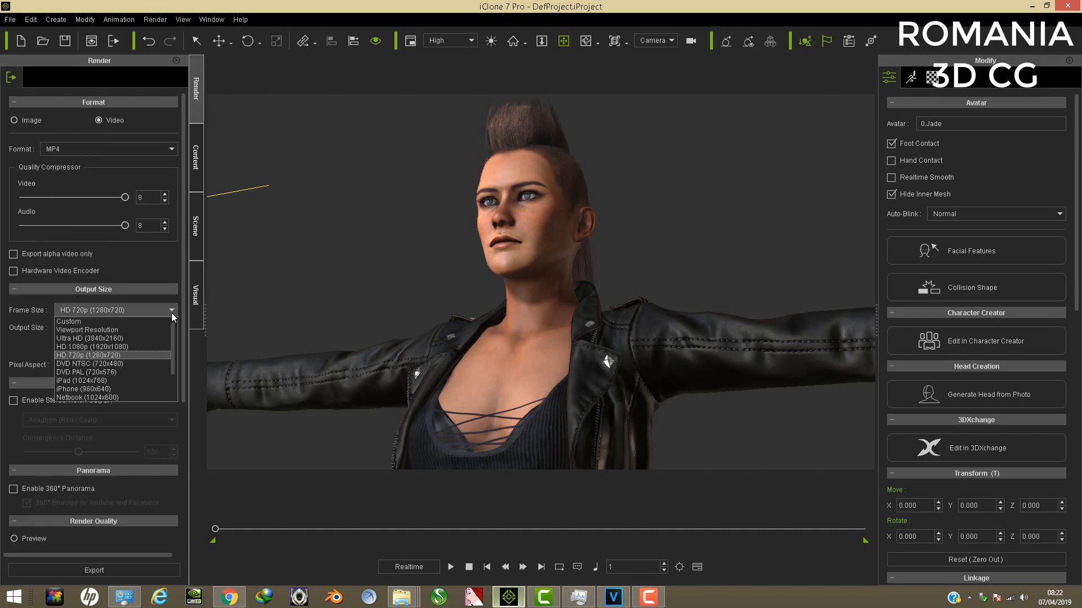
pyautogui.click(99, 339)
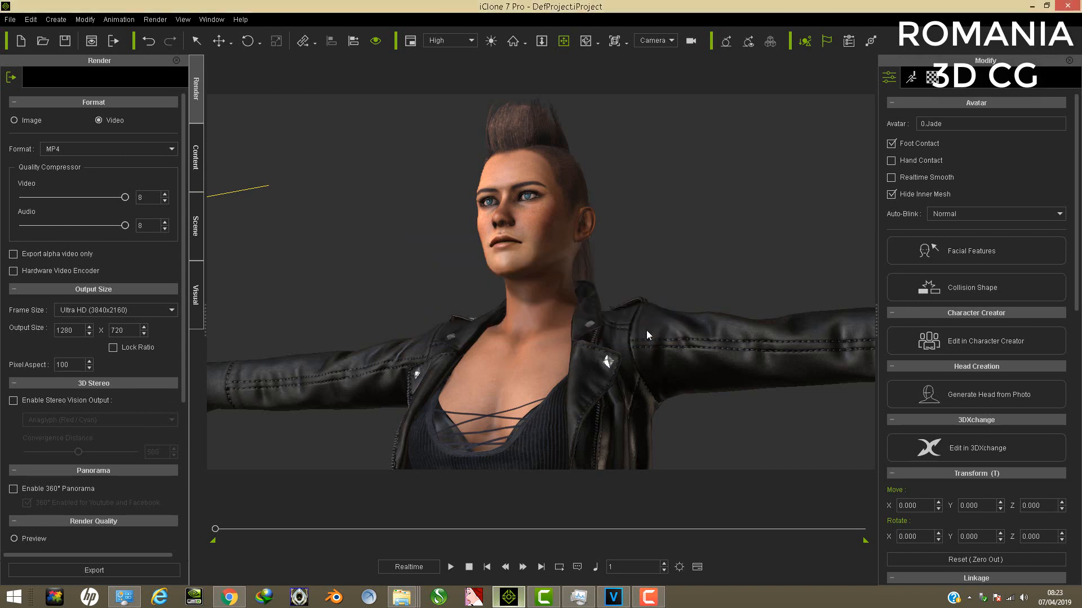
pyautogui.click(648, 326)
pyautogui.moveTo(185, 320); pyautogui.dragTo(141, 554)
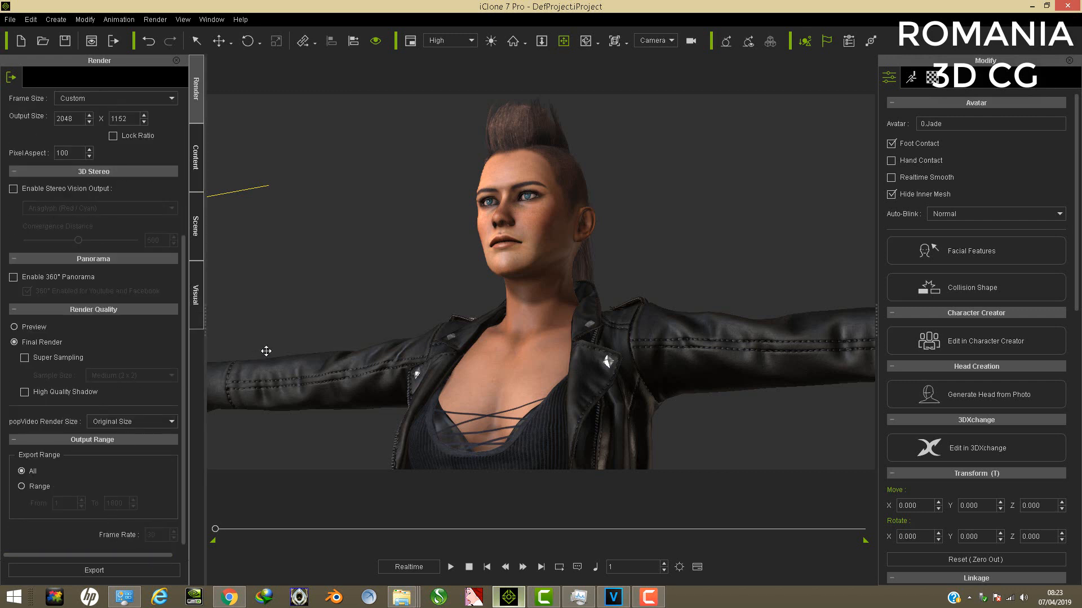
pyautogui.moveTo(184, 400); pyautogui.dragTo(199, 232)
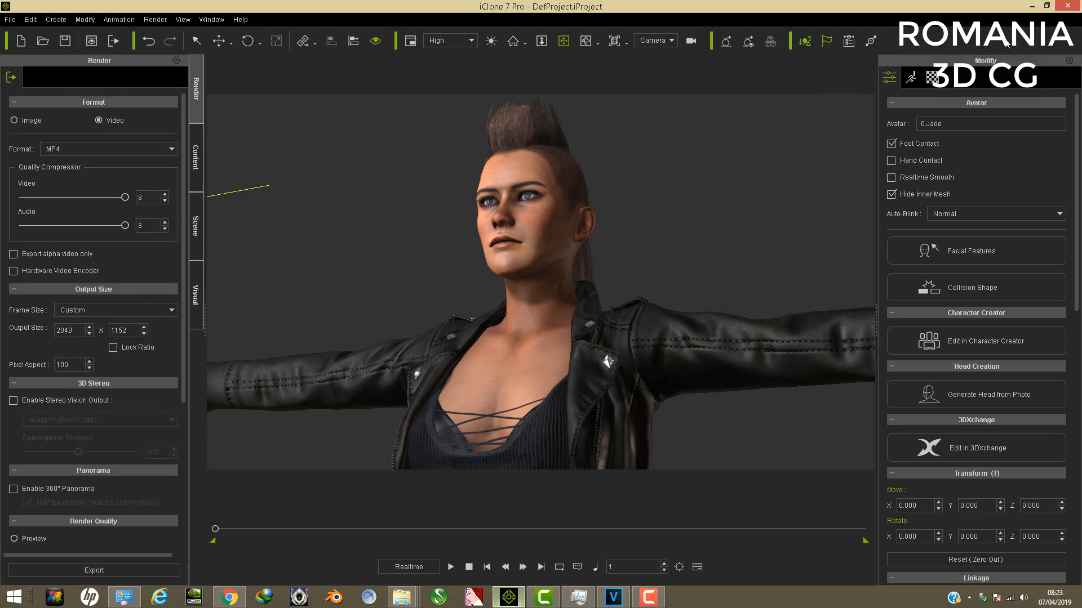
# - Switch to Chrome and view the available playback qualities of the FREE DANCE MOTION for ICLONE 7 video
pyautogui.click(1032, 7)
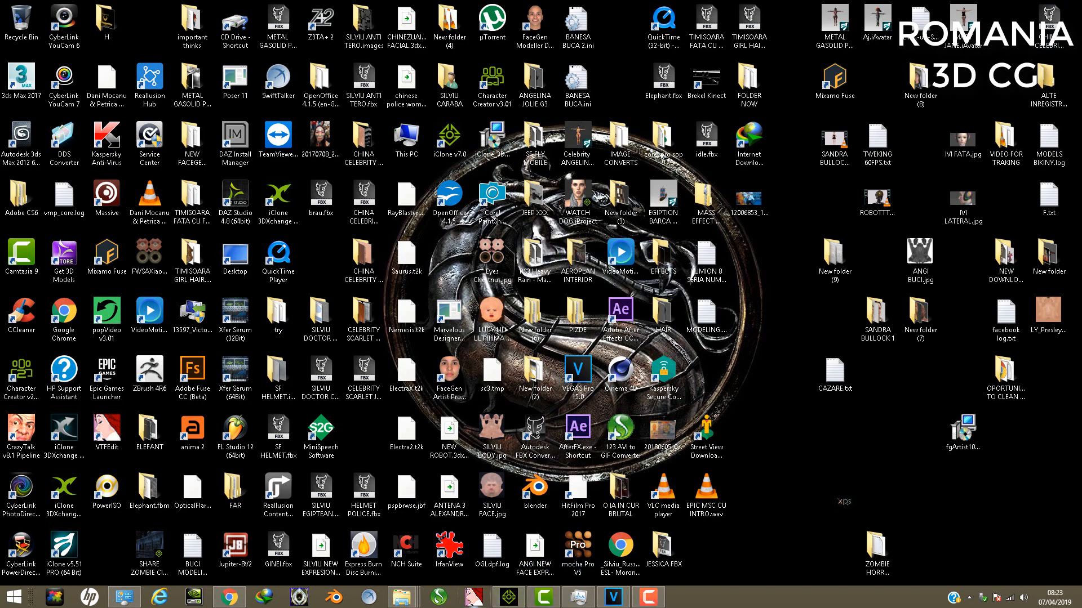
pyautogui.click(229, 597)
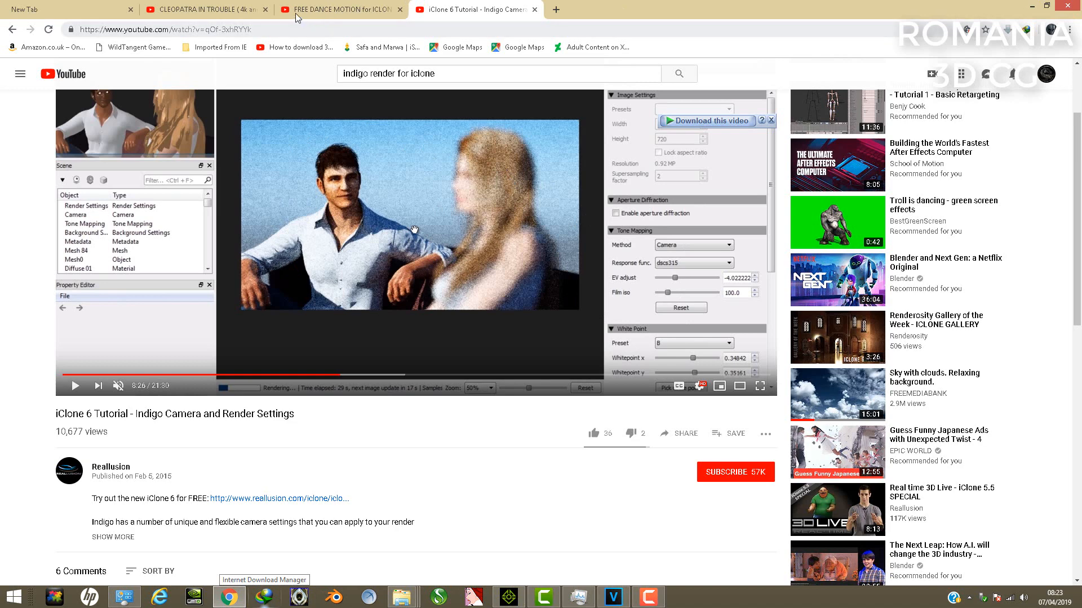
pyautogui.click(195, 11)
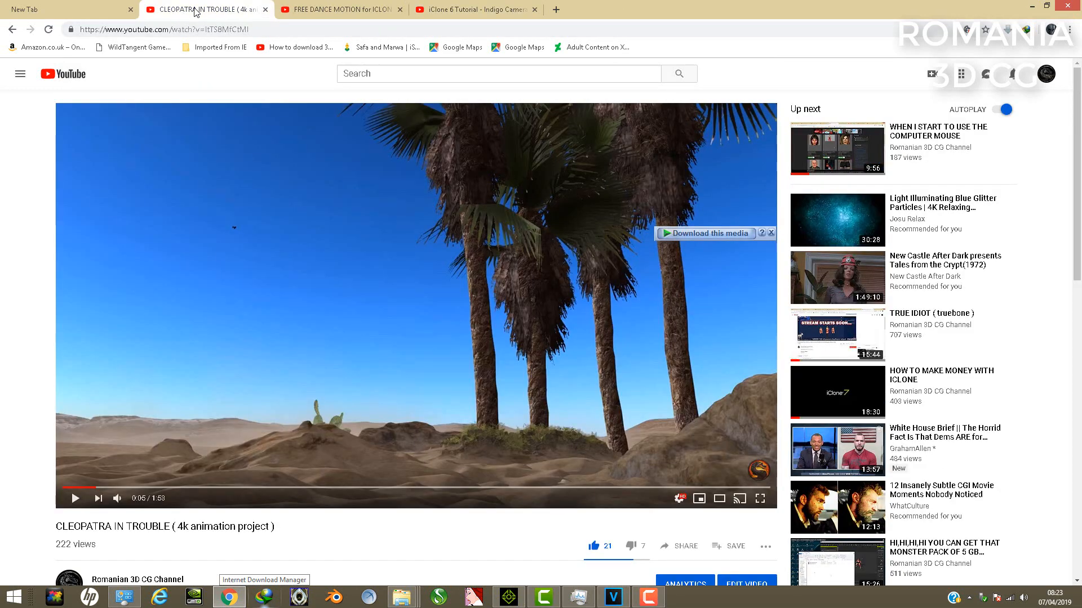
pyautogui.click(342, 10)
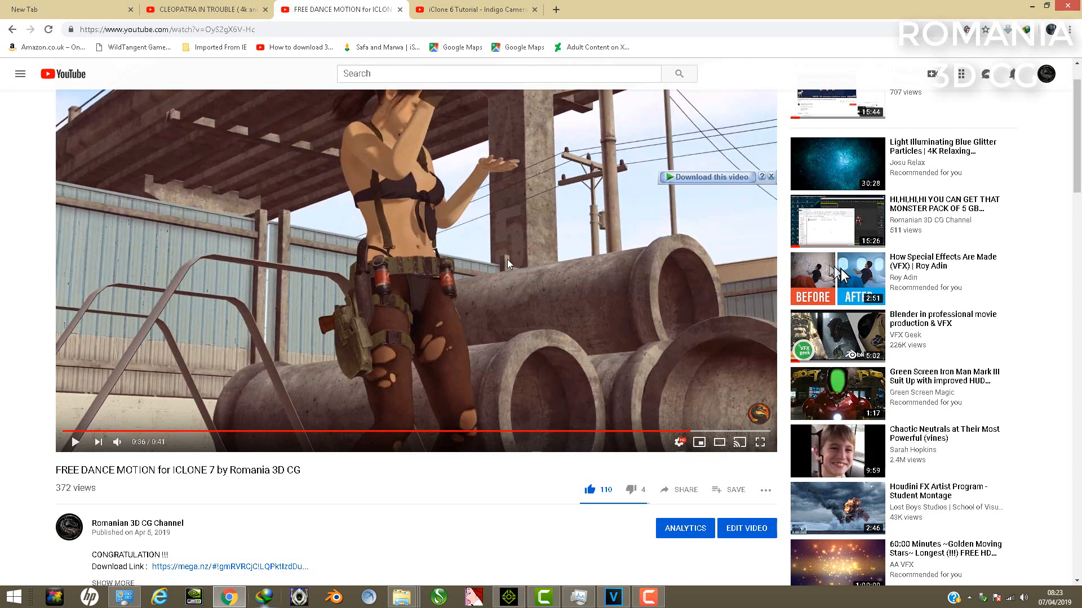
pyautogui.click(679, 445)
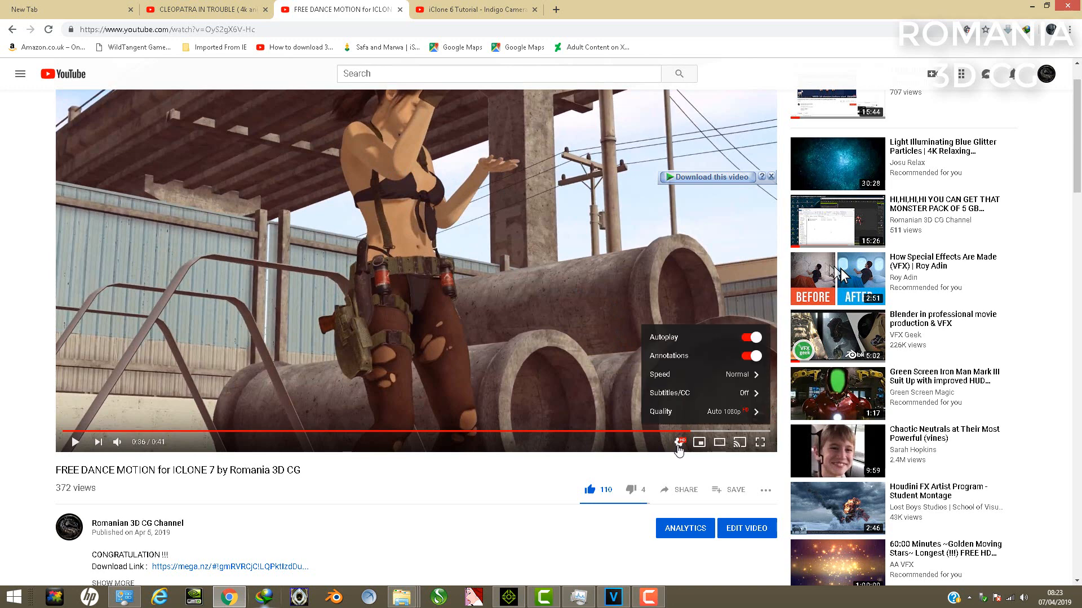
pyautogui.click(737, 416)
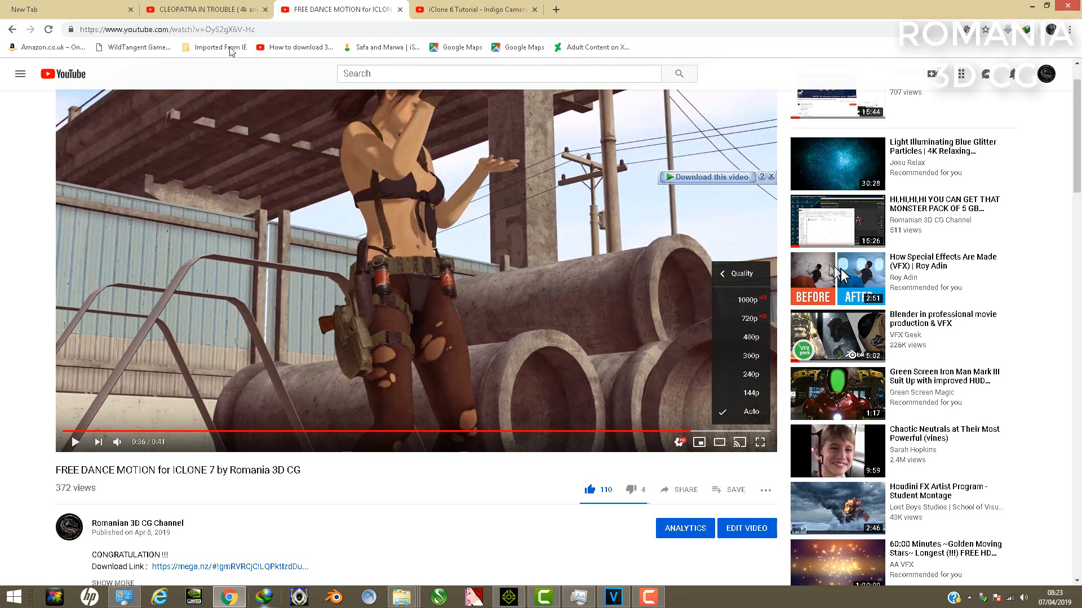
# - Look briefly at the VEGAS Pro project and view the available playback qualities of the CLEOPATRA IN TROUBLE video in Chrome
pyautogui.click(218, 13)
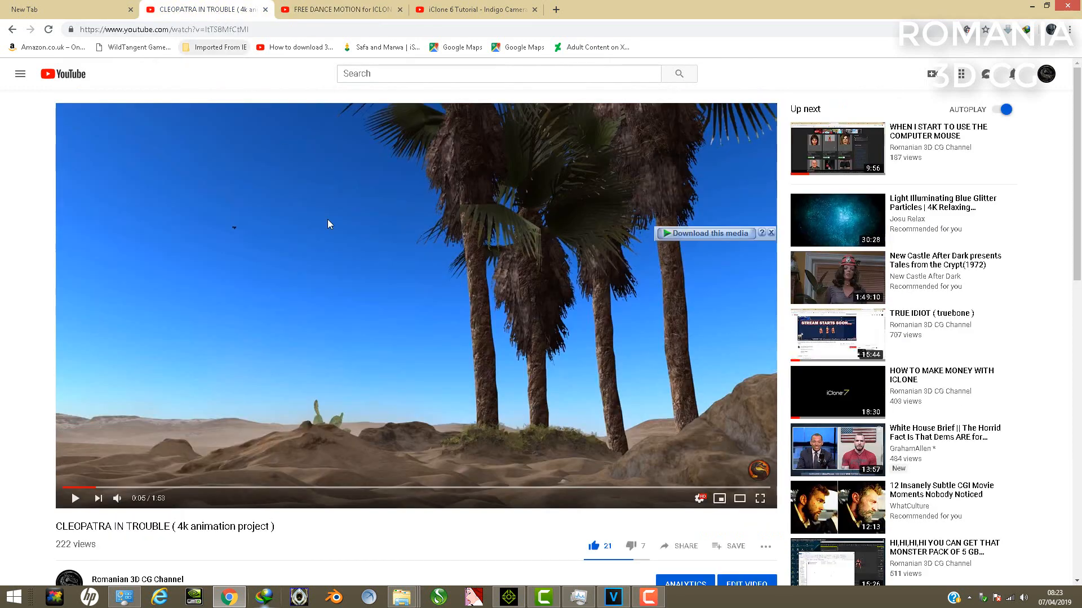
pyautogui.click(613, 598)
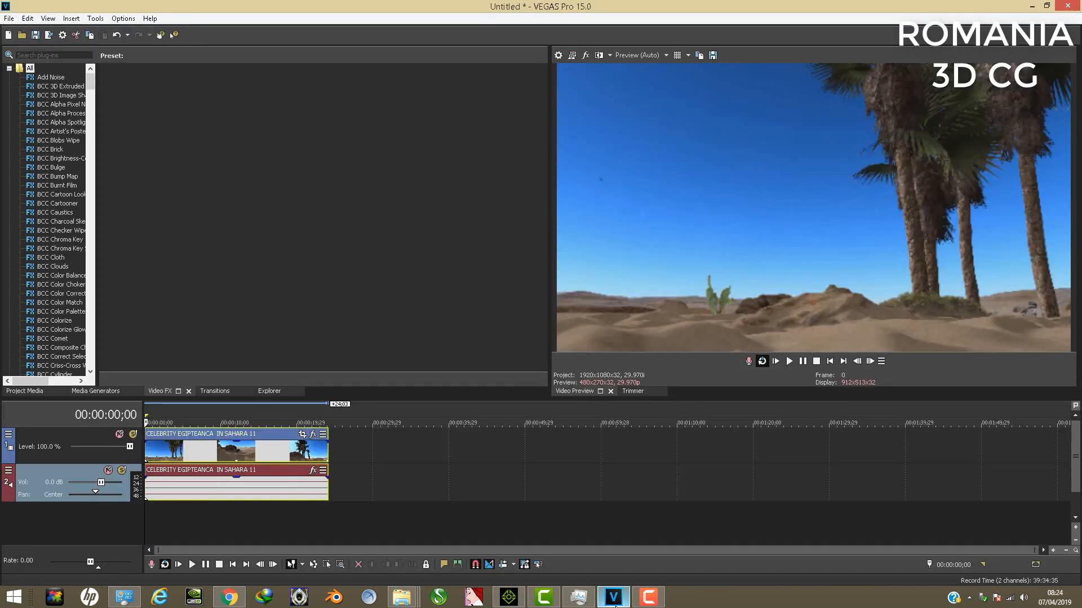
pyautogui.click(616, 606)
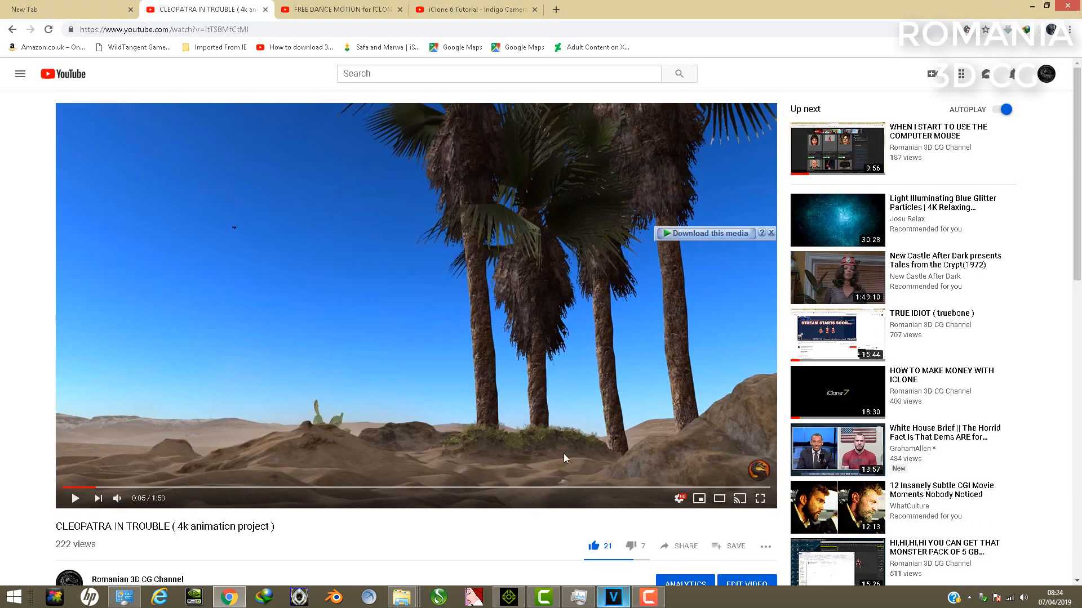
pyautogui.click(679, 499)
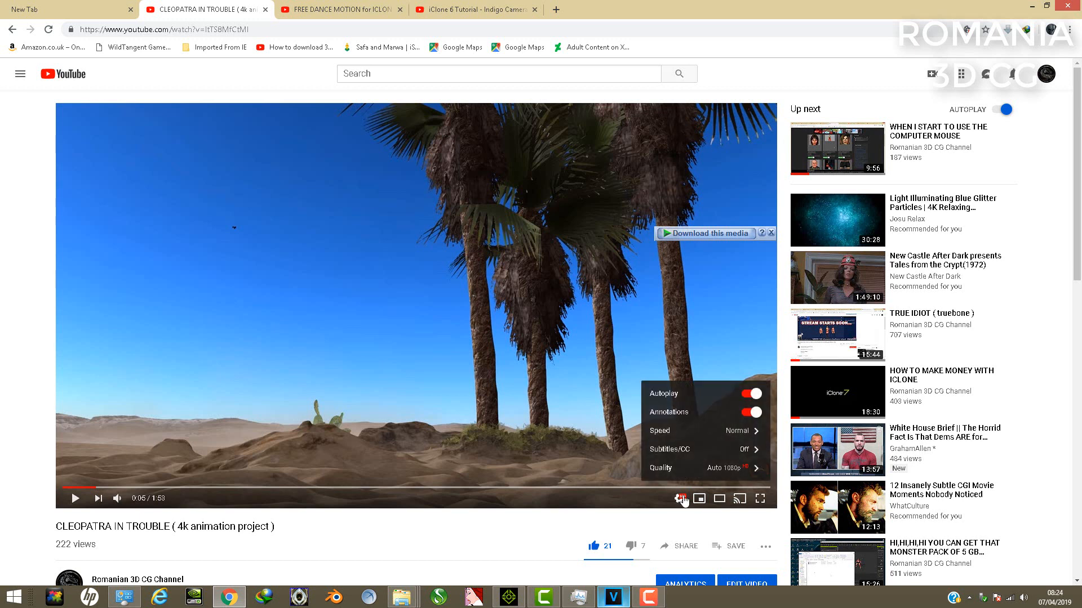
pyautogui.click(726, 475)
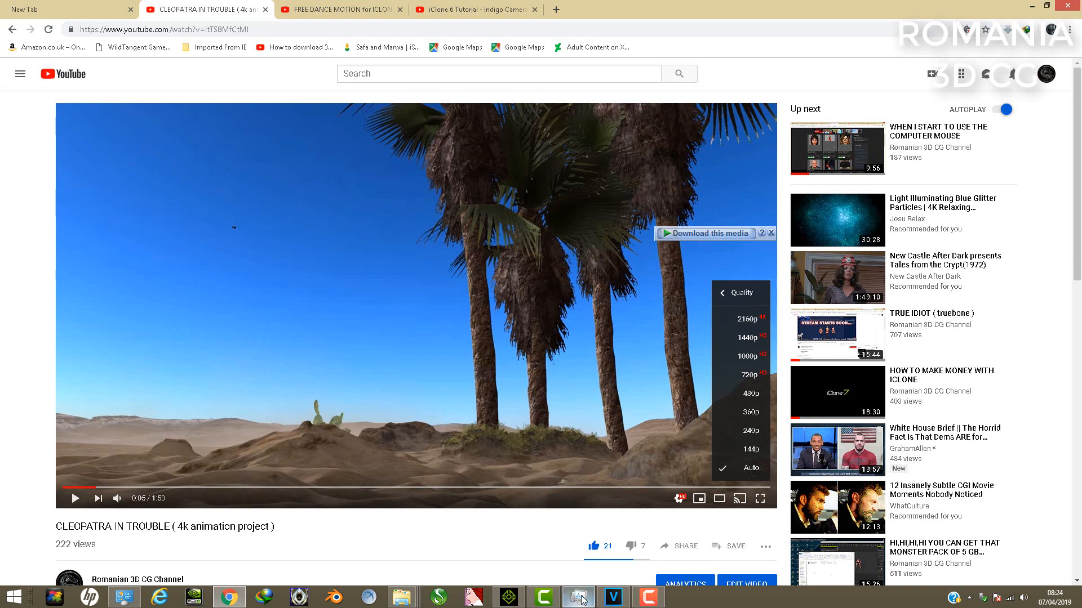
# - Switch between iClone's render settings and the YouTube videos in Chrome to compare the output size with the published videos
pyautogui.click(509, 598)
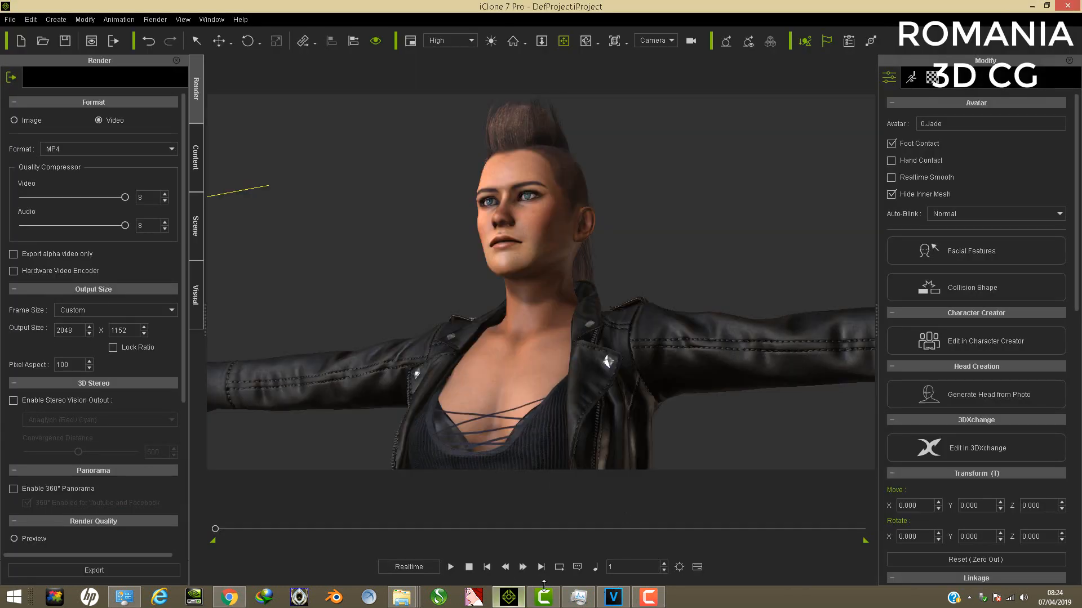
pyautogui.click(506, 604)
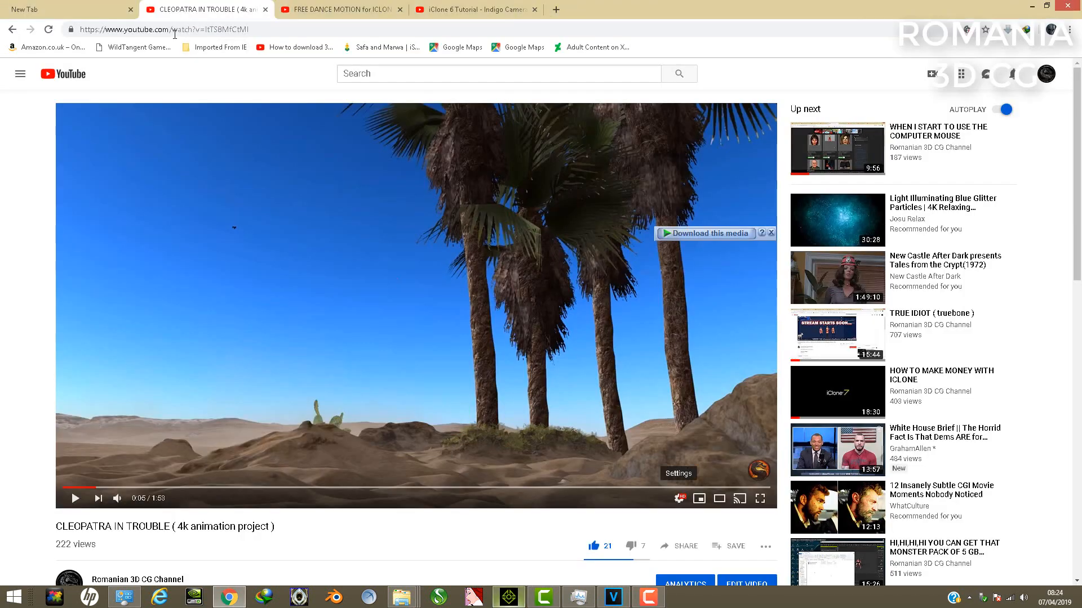
pyautogui.click(333, 13)
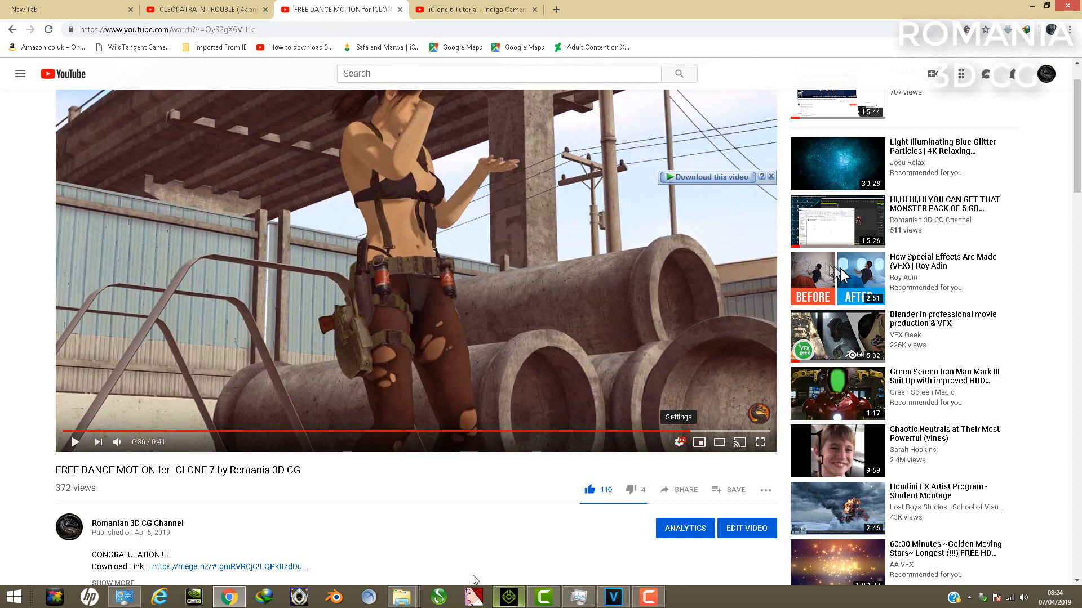
pyautogui.click(504, 598)
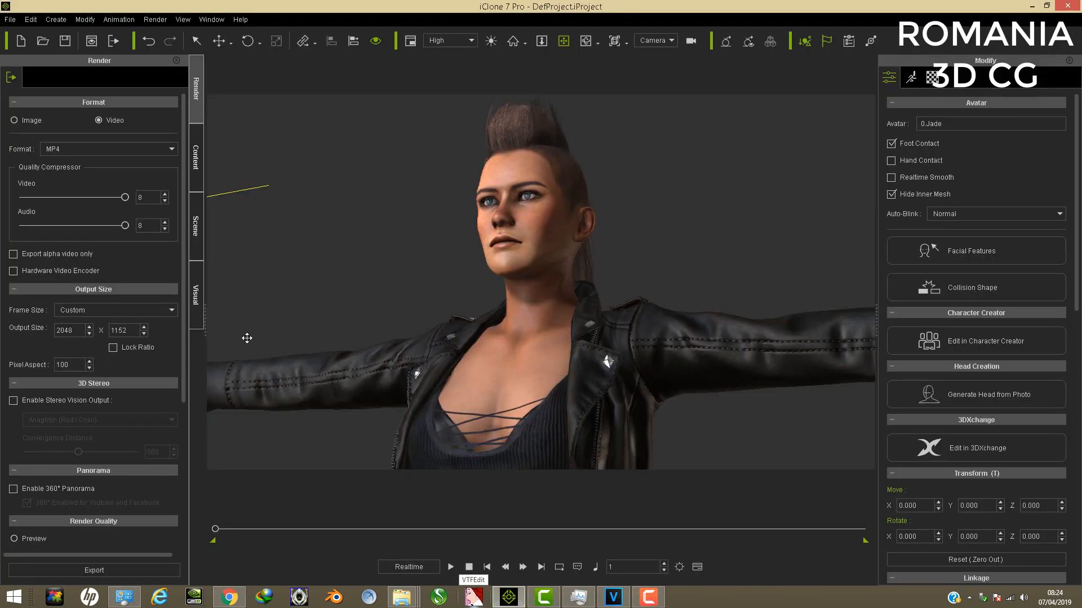
# - Return to the CLEOPATRA IN TROUBLE video in Chrome and show its list of playback qualities again
pyautogui.click(229, 597)
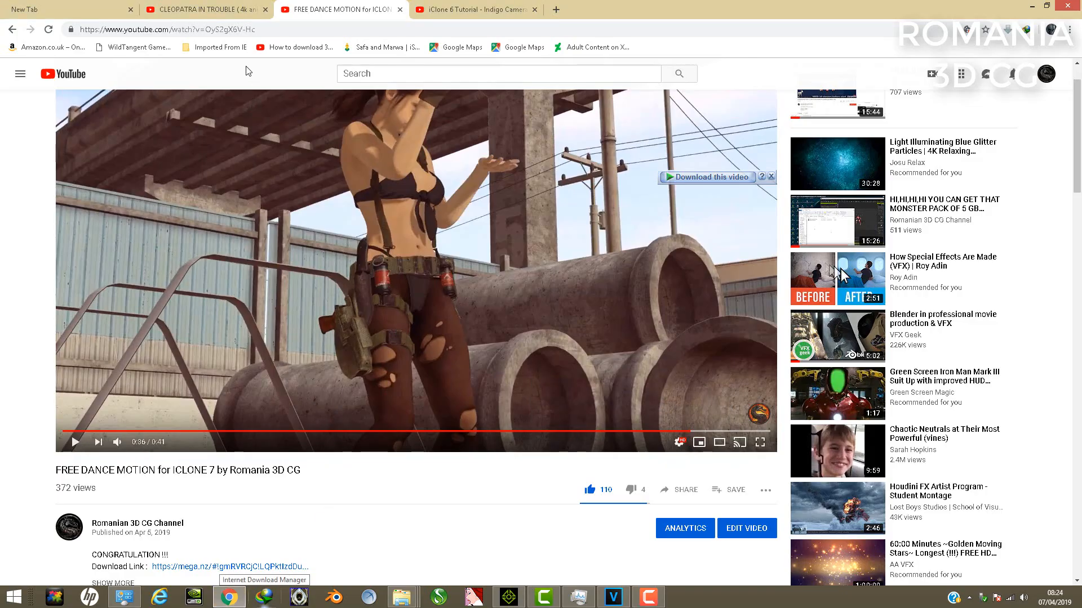
pyautogui.click(203, 9)
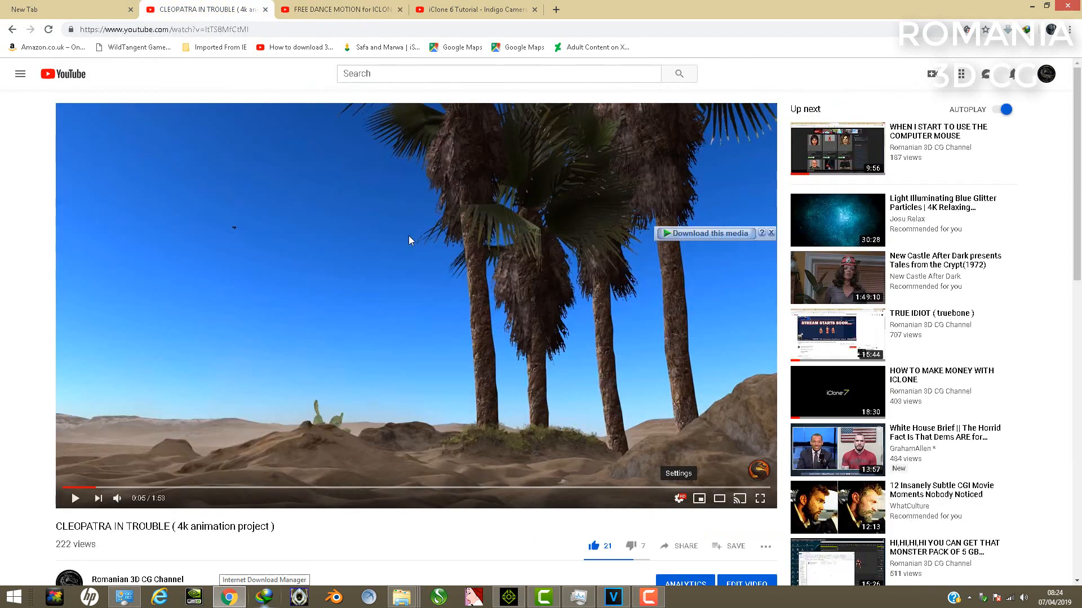
pyautogui.click(680, 498)
pyautogui.click(727, 475)
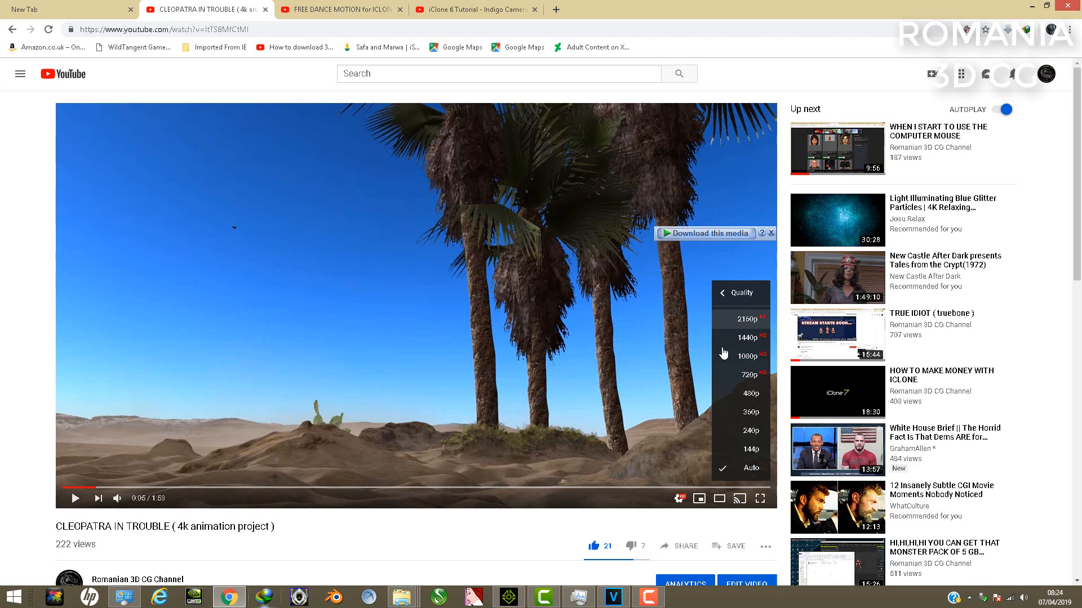
# - Switch to VEGAS Pro and set the project template to 4K 16:9 24p (4096x2304, 23.976 fps) in the project properties
pyautogui.click(617, 596)
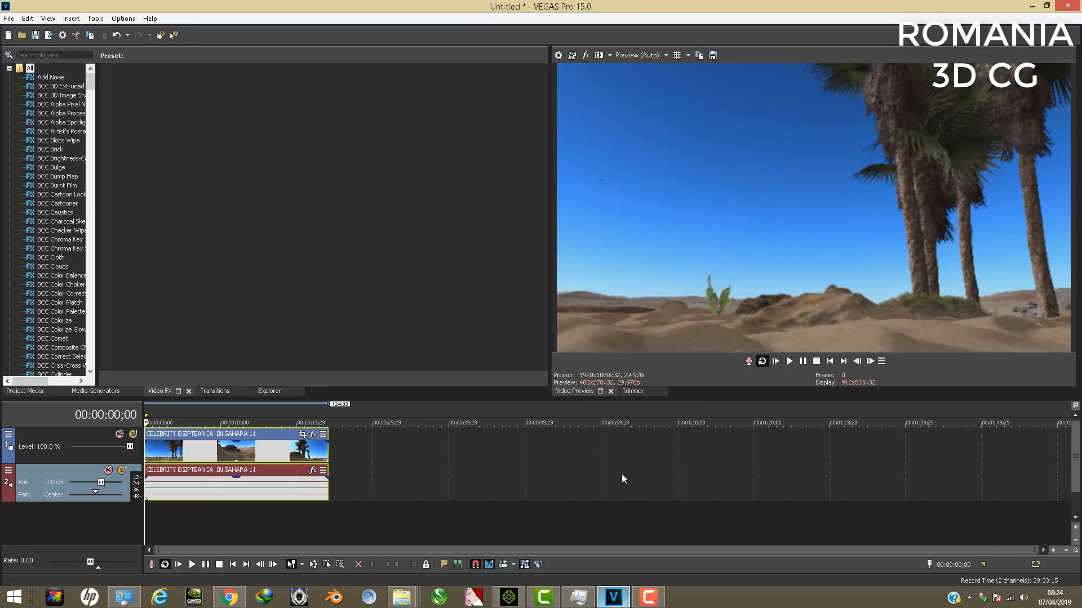
pyautogui.click(559, 55)
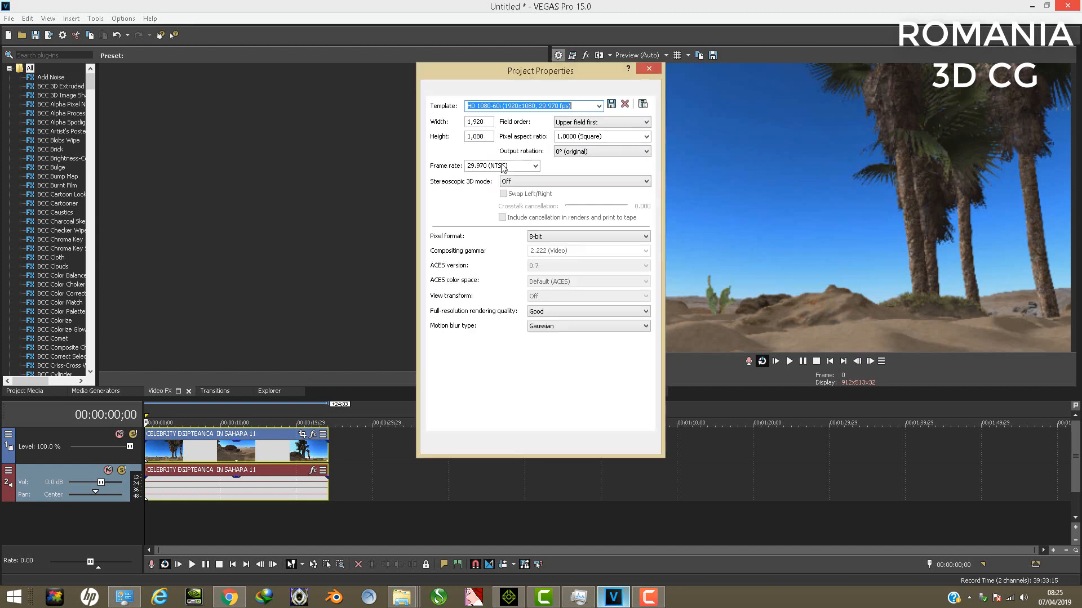
pyautogui.click(599, 107)
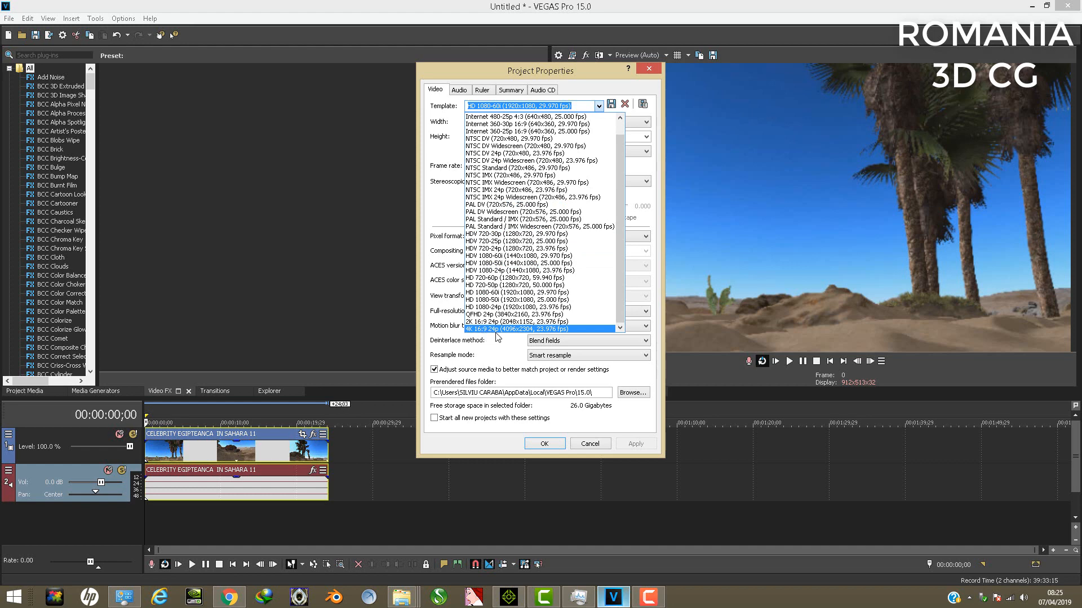
pyautogui.click(513, 331)
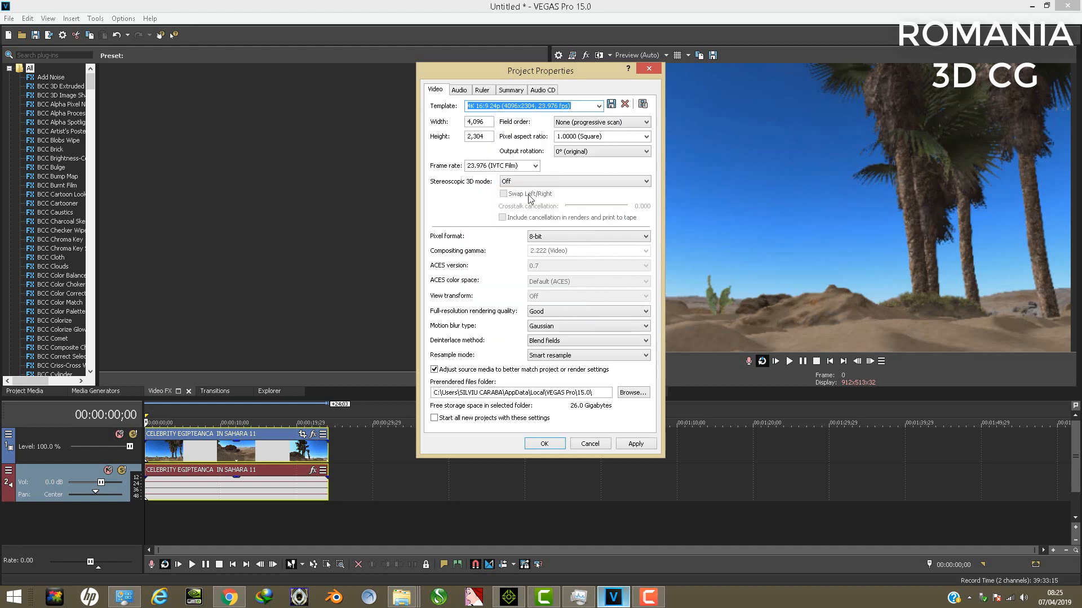
# - Set the project frame rate to 59.940 (Double NTSC) and the pixel aspect ratio to 1.3333 (HDV 1080)
pyautogui.click(535, 166)
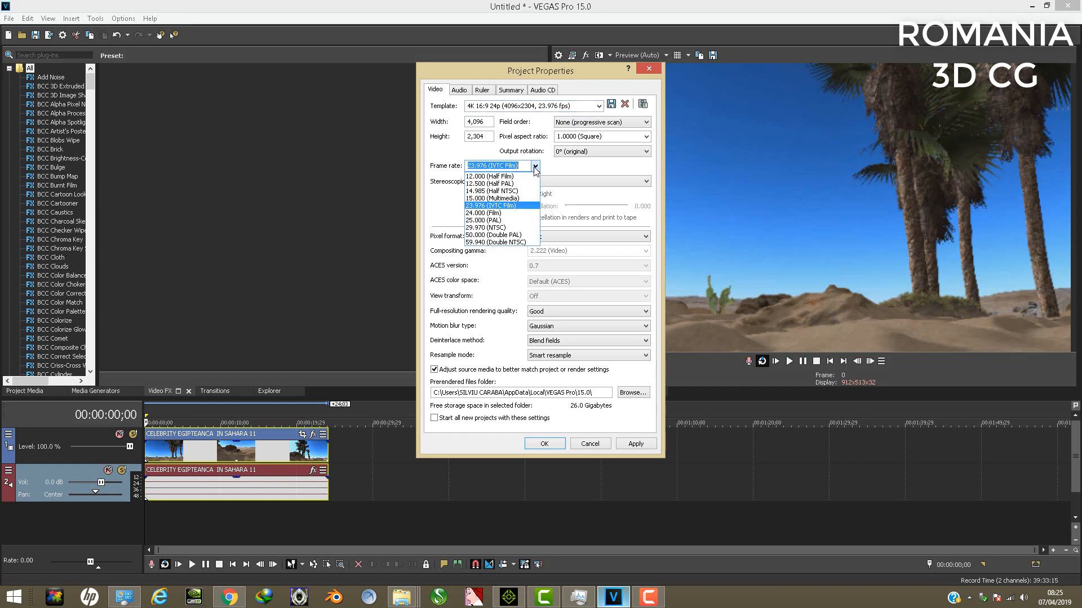
pyautogui.click(523, 243)
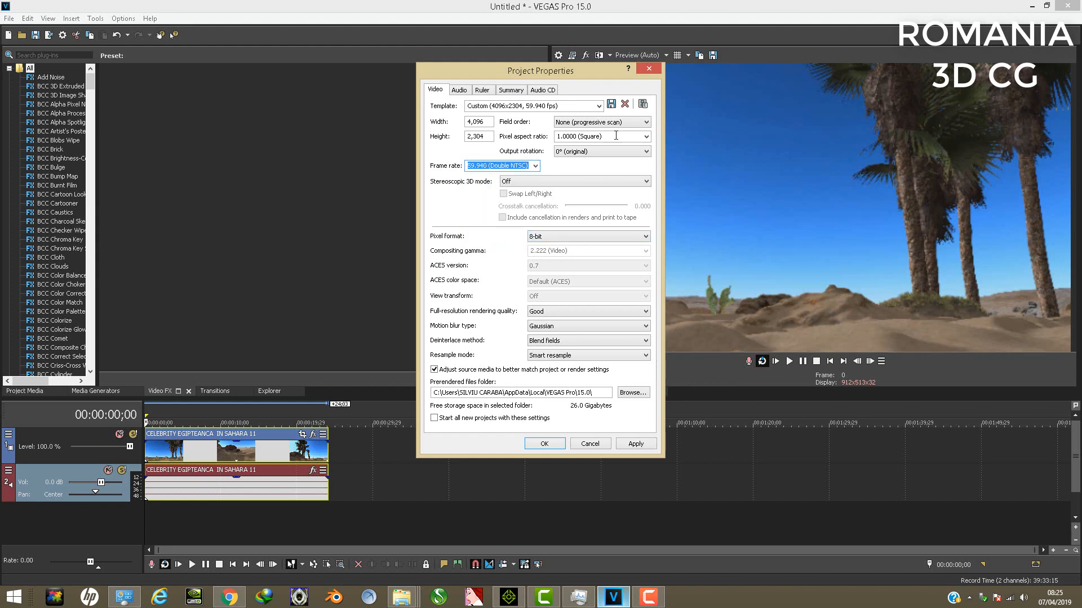
pyautogui.click(646, 137)
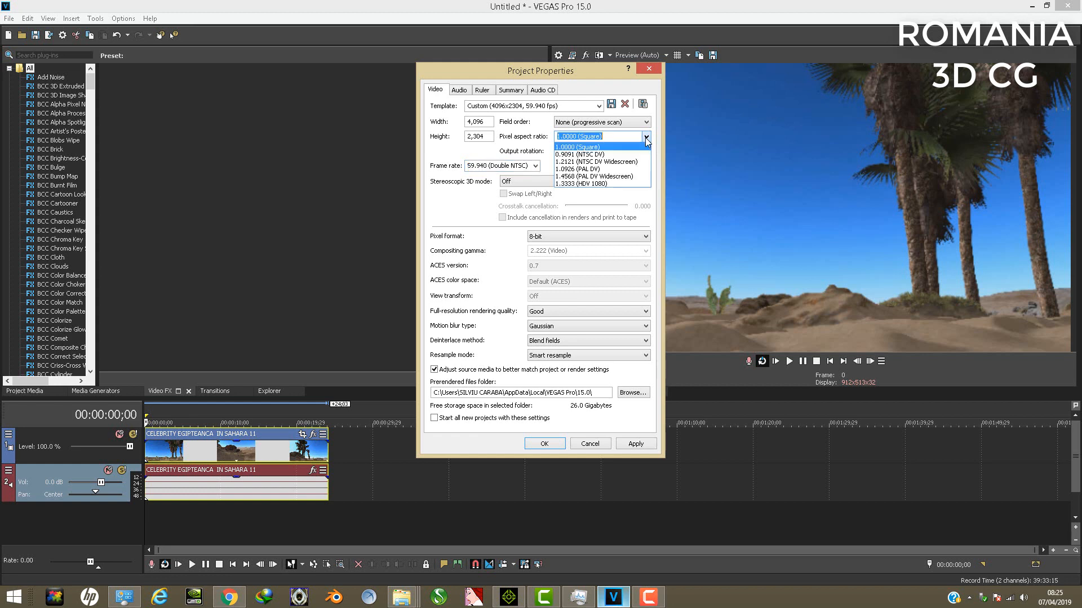
pyautogui.click(601, 185)
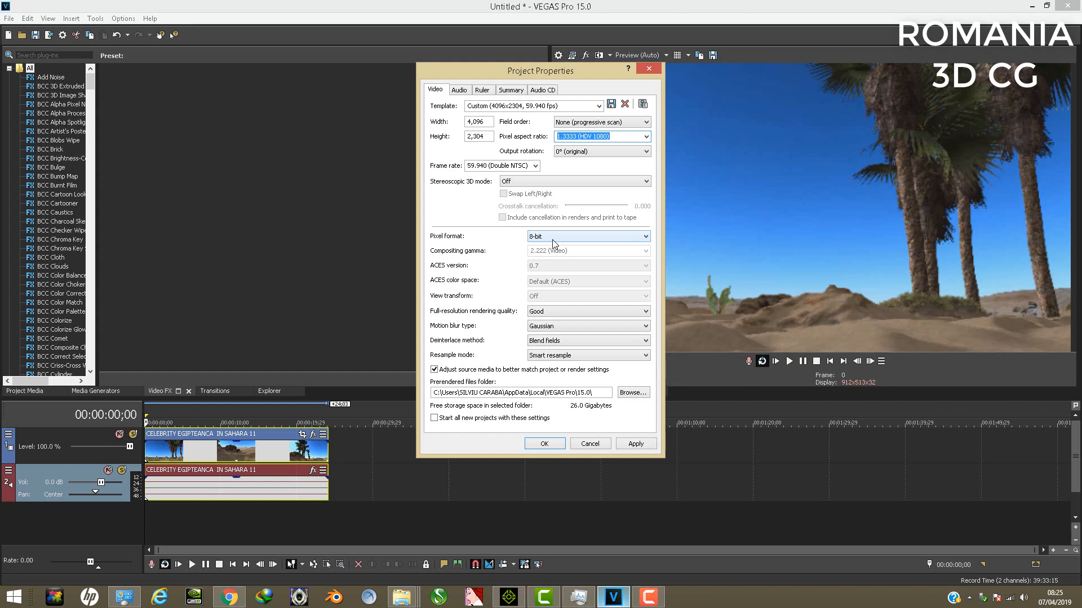
# - Set the pixel format to 32-bit floating point (video levels), full-resolution rendering quality to Best and resample mode to Disable resample
pyautogui.click(646, 238)
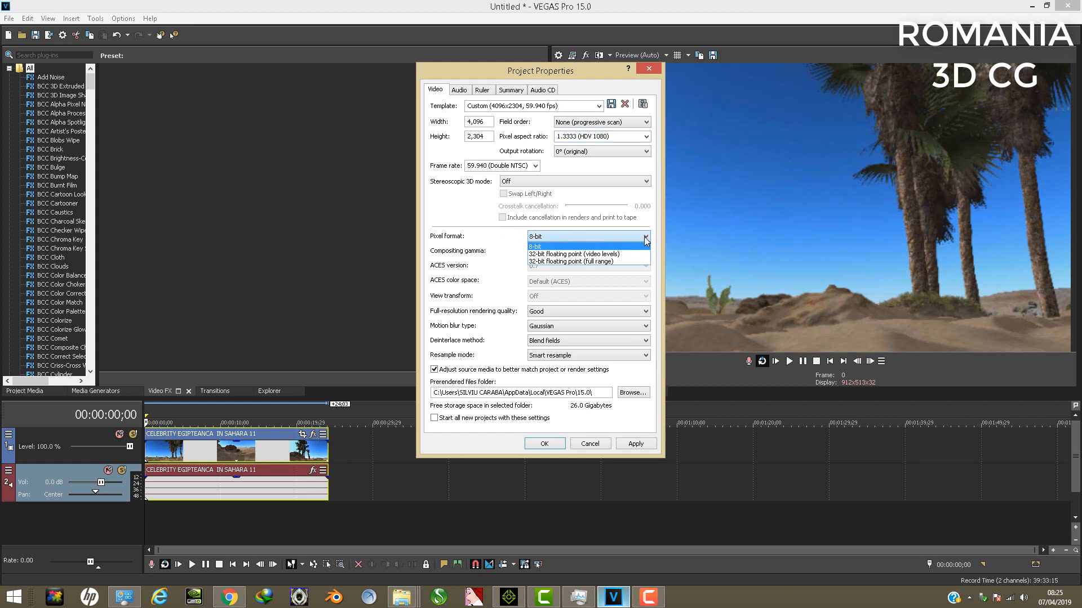
pyautogui.click(571, 251)
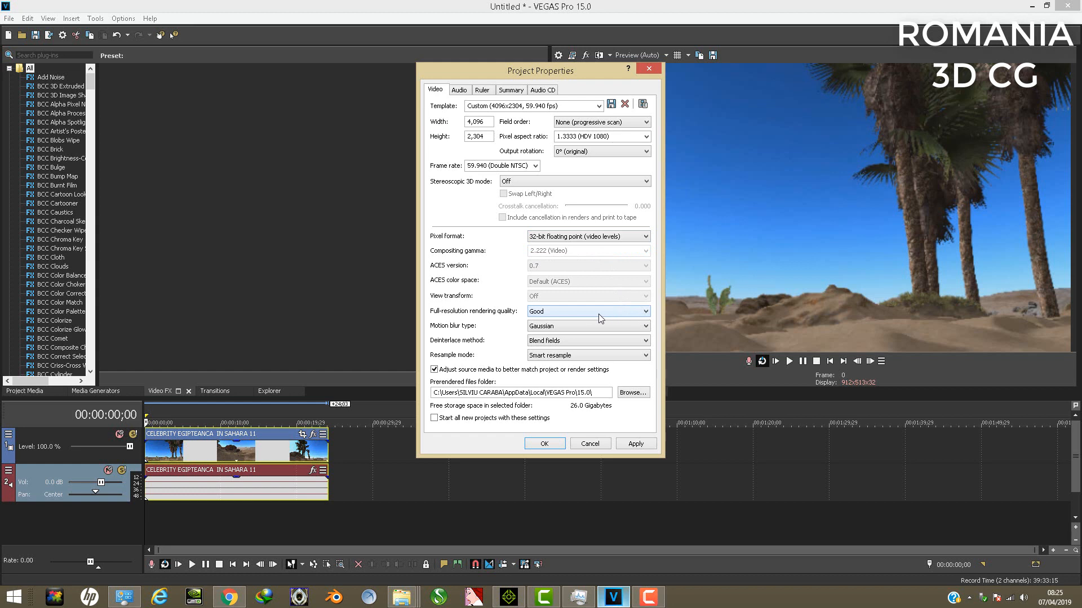
pyautogui.click(645, 313)
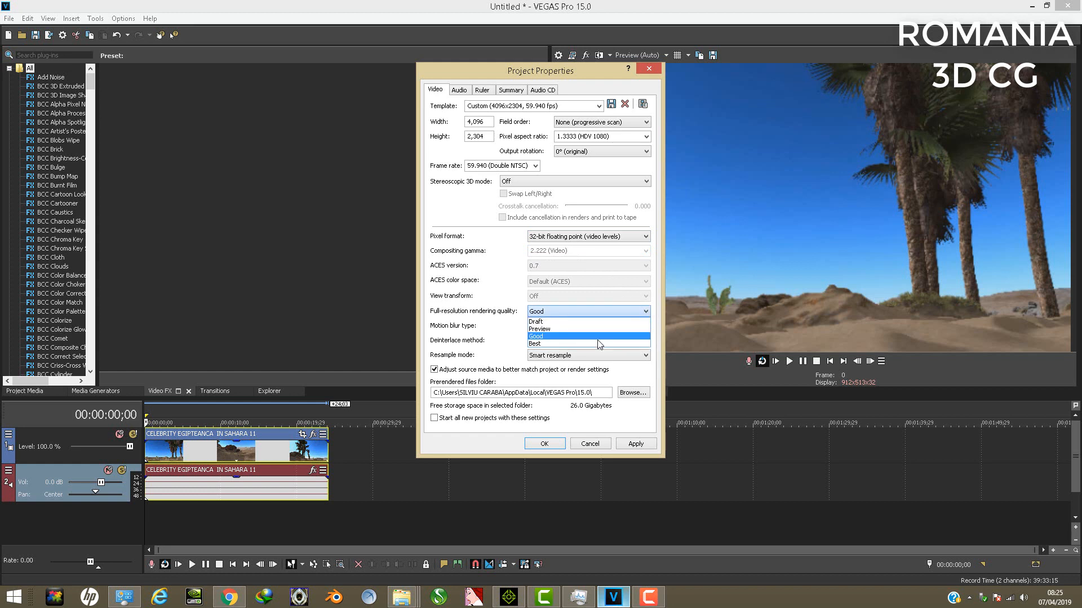
pyautogui.click(570, 344)
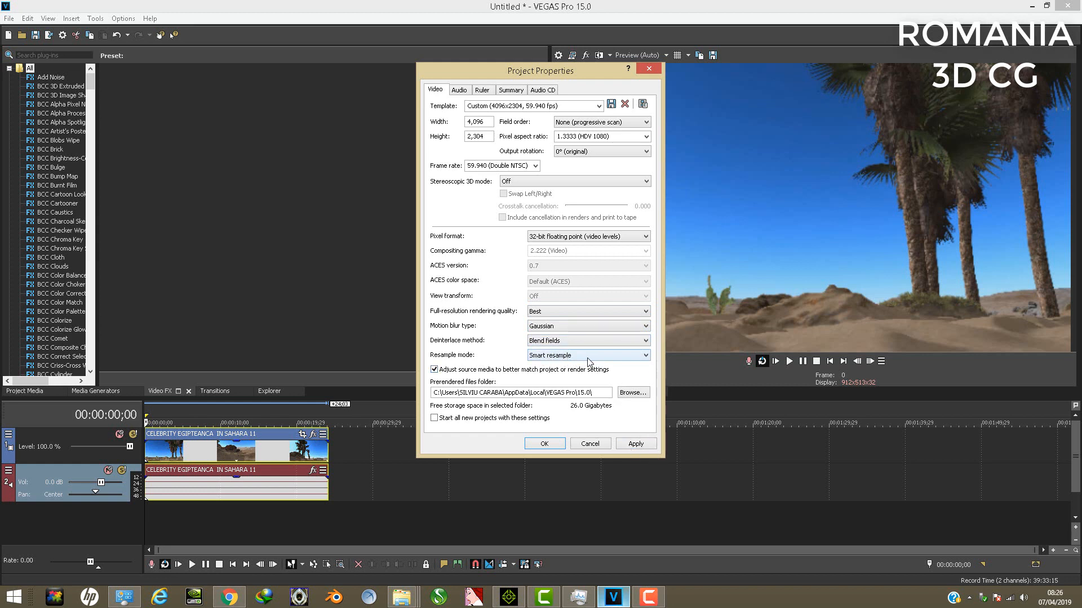
pyautogui.click(645, 356)
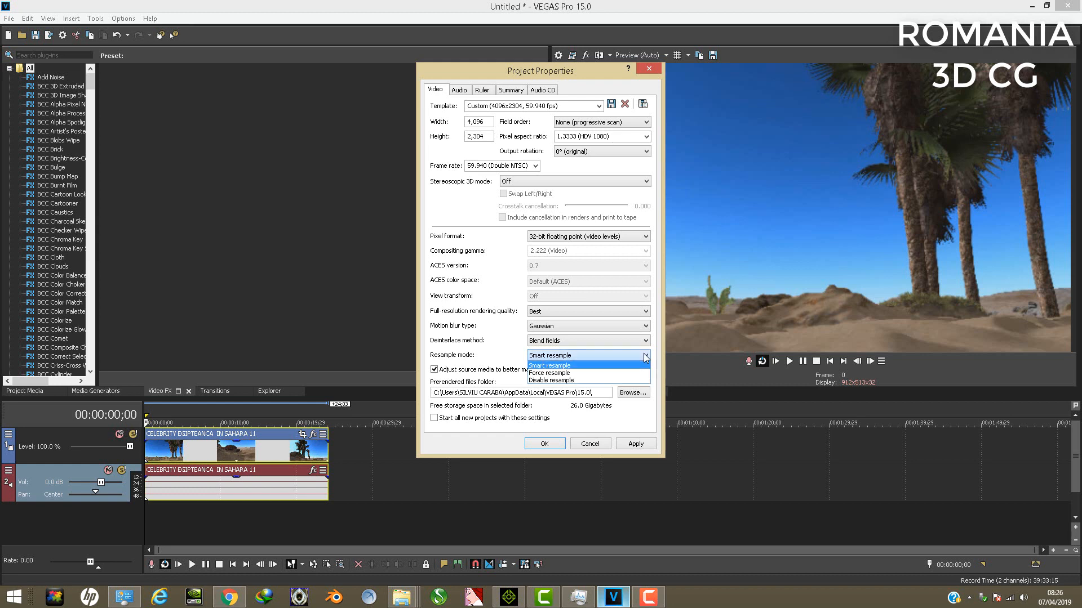
pyautogui.click(567, 381)
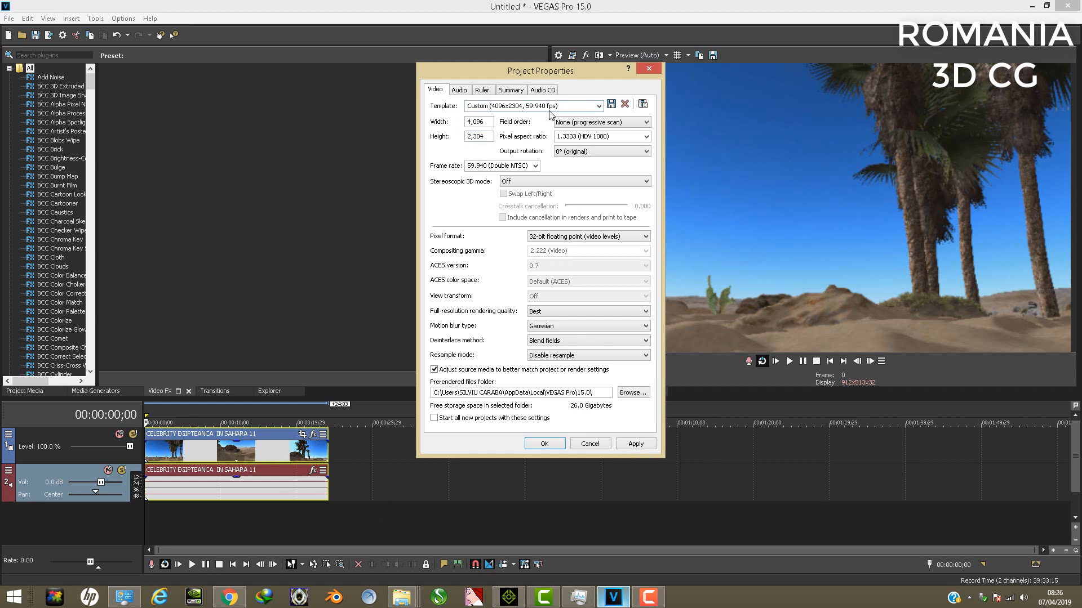
# - Review the frame rate and pixel aspect ratio choices, and apply the project properties
pyautogui.click(534, 166)
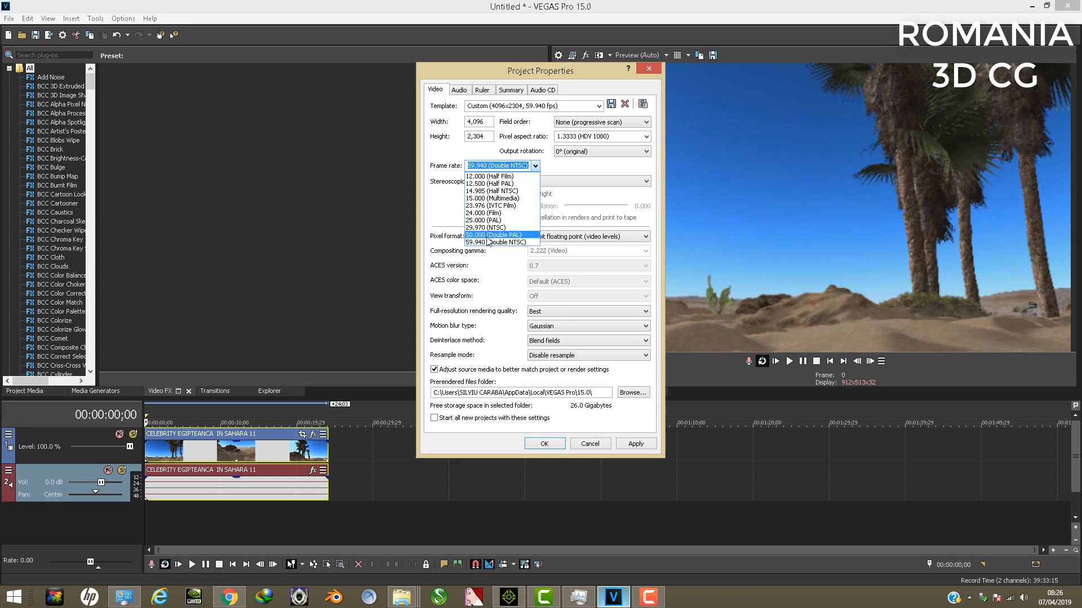
pyautogui.click(610, 169)
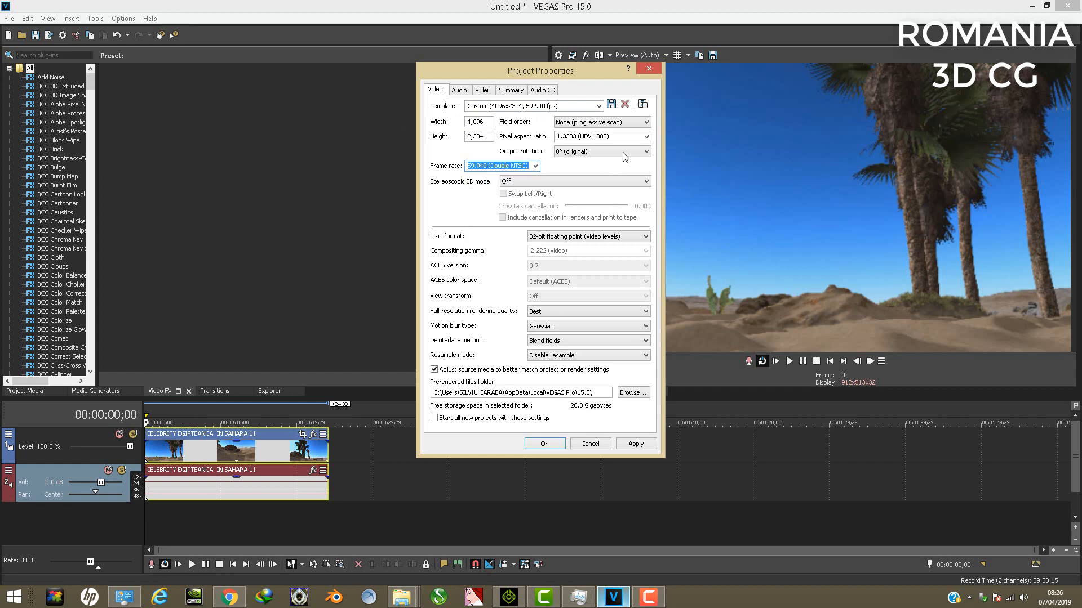
pyautogui.click(646, 136)
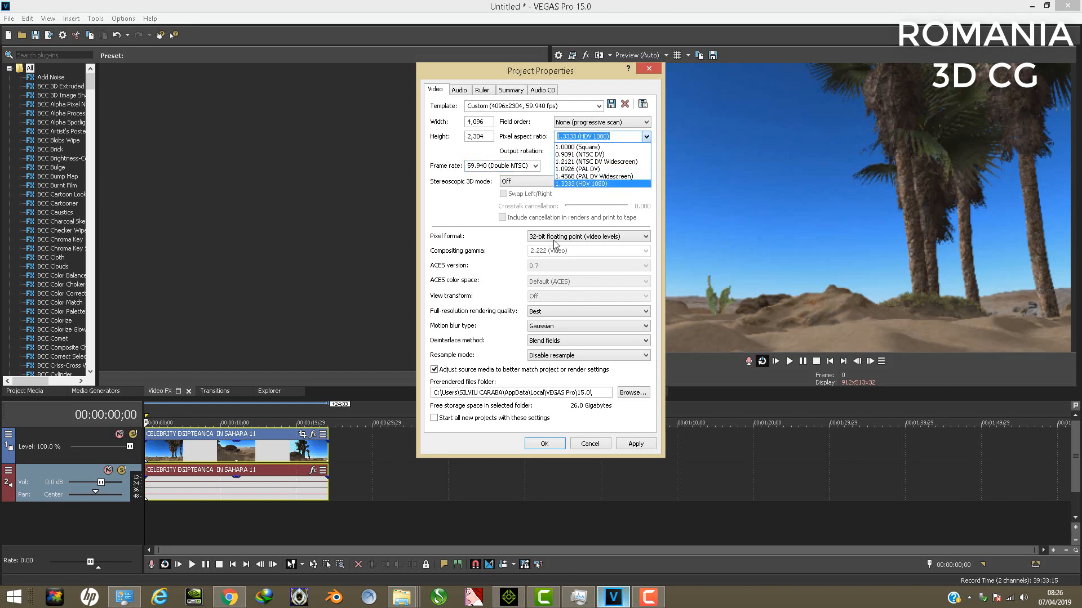
pyautogui.click(639, 447)
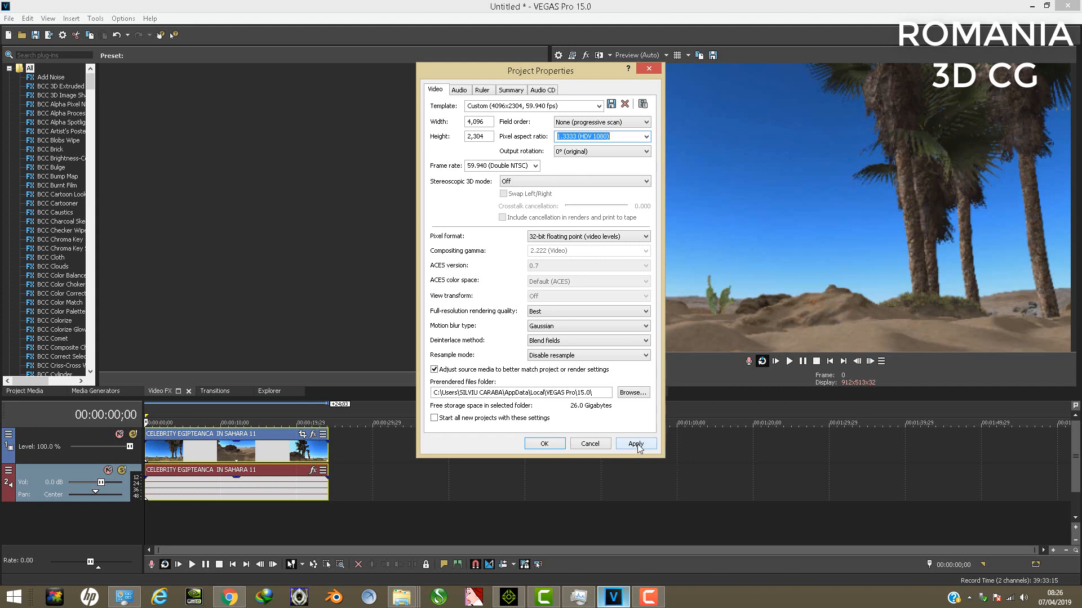
pyautogui.click(631, 445)
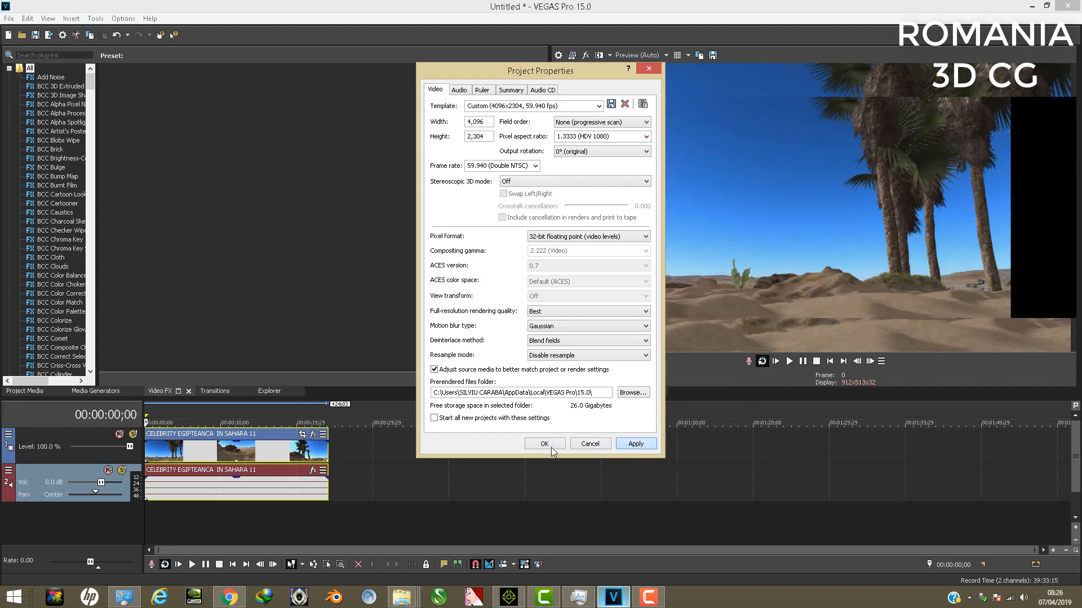
pyautogui.click(545, 444)
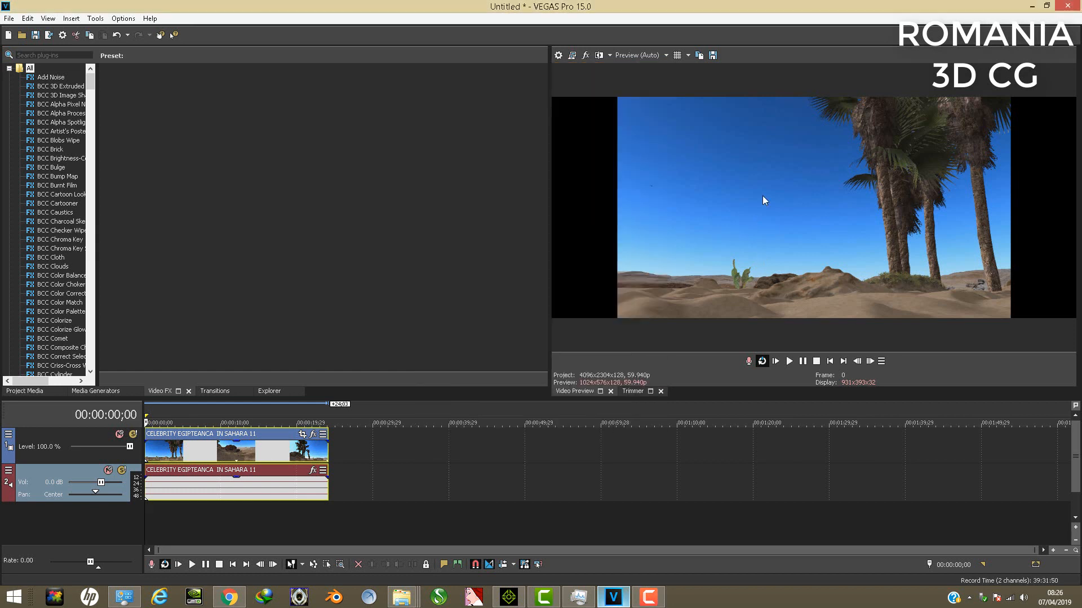
# - Turn off Maintain Aspect Ratio for the CELEBRITY EGIPTEANCA IN SAHARA 11 video event and return playback to the project start
pyautogui.rightClick(230, 452)
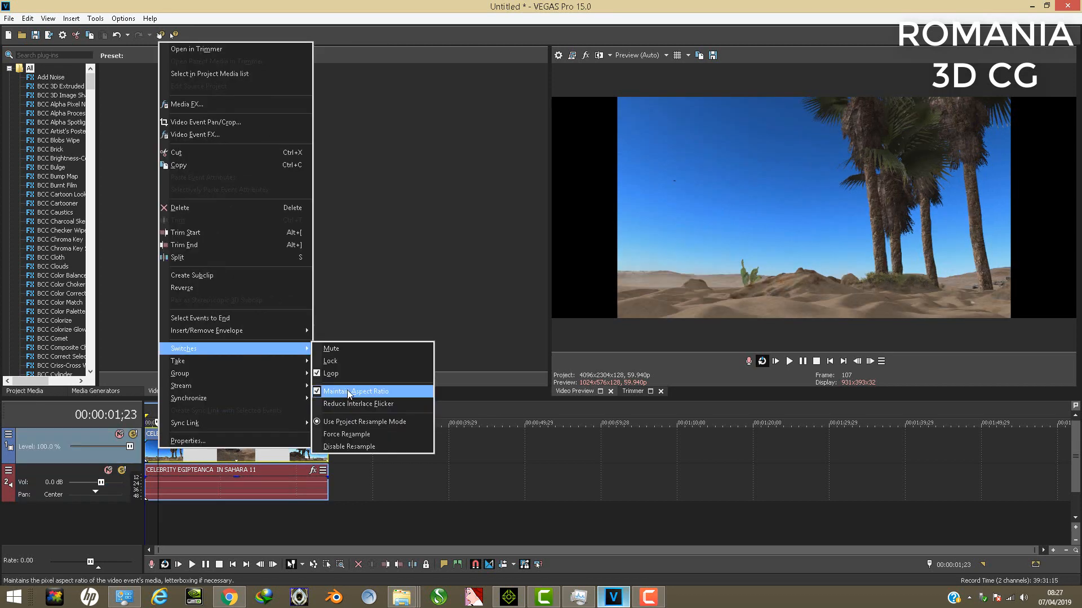
pyautogui.click(317, 392)
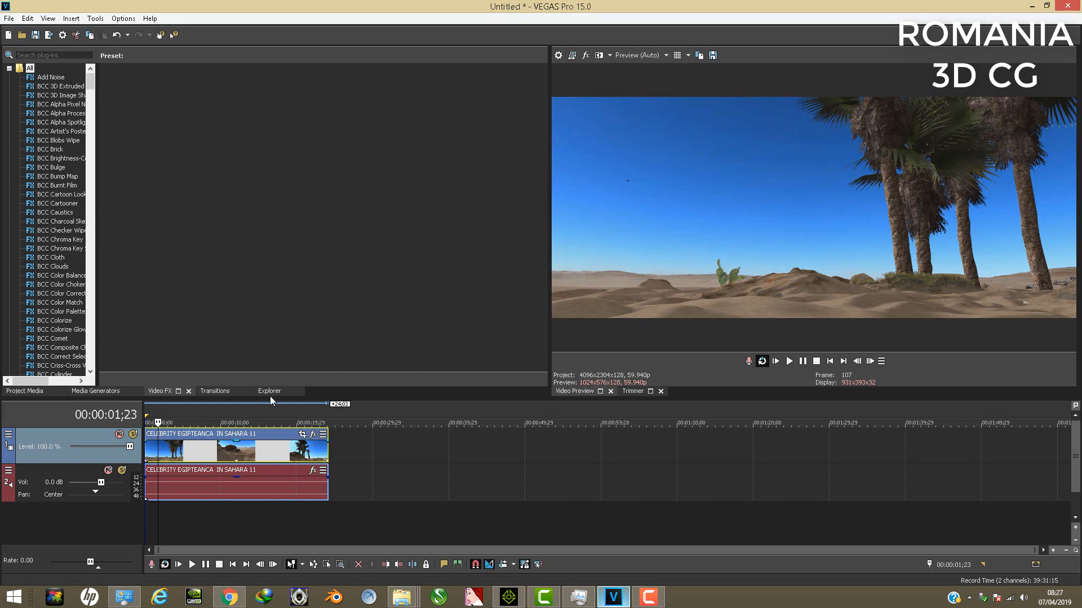
pyautogui.click(817, 361)
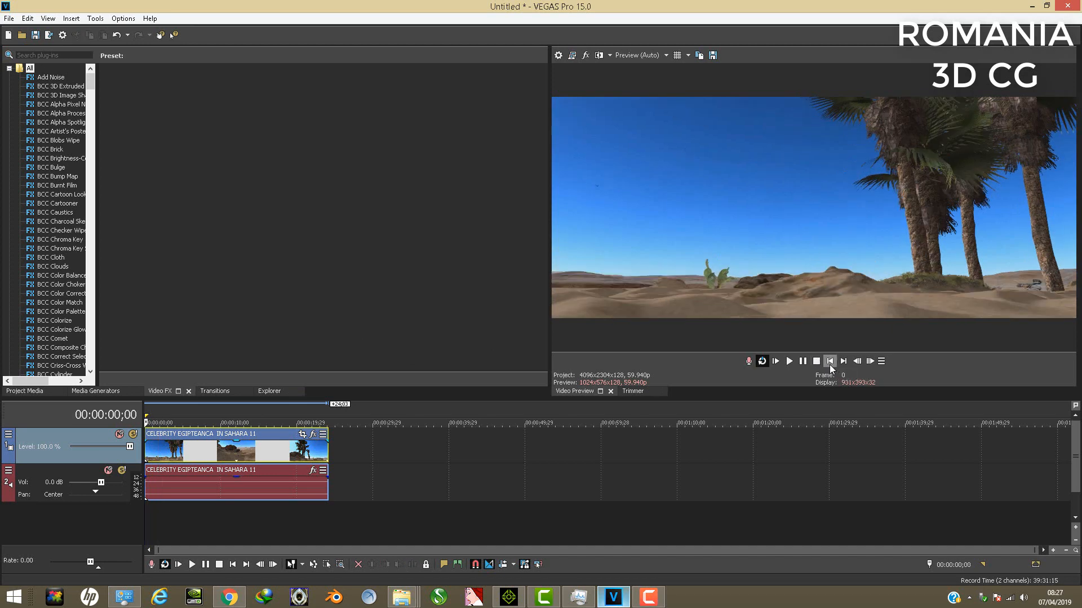
# - Look over the export formats and start the Render As command for the project
pyautogui.click(8, 19)
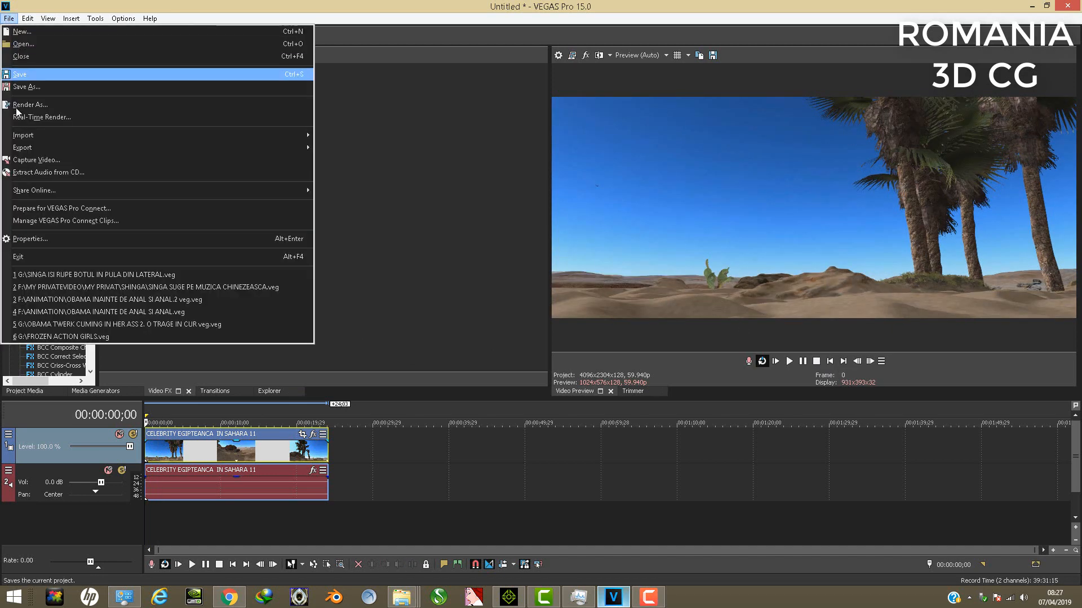
pyautogui.moveTo(35, 151)
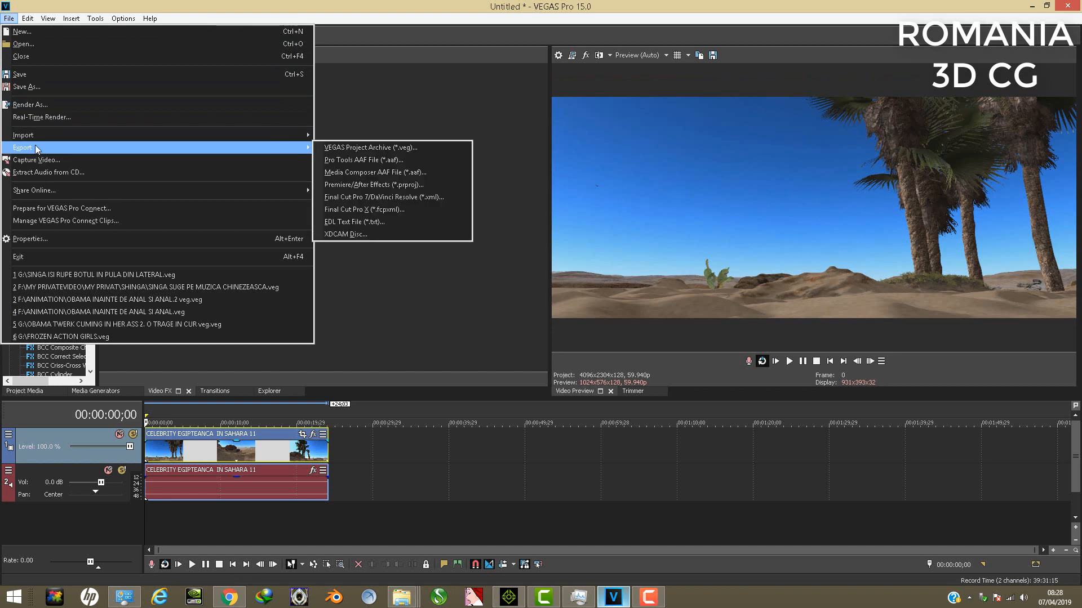
pyautogui.click(42, 103)
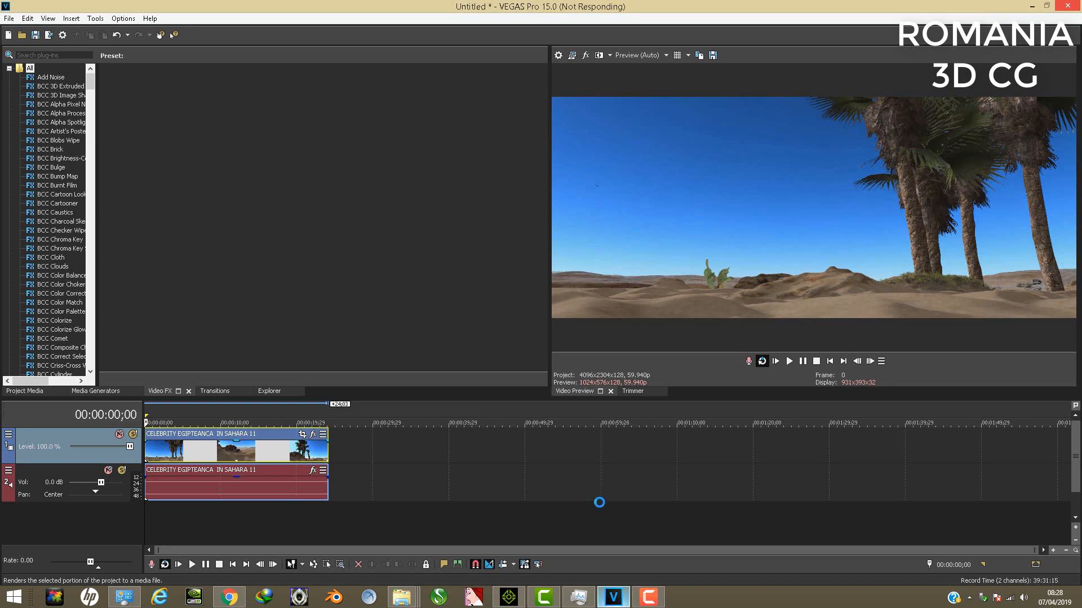
# - Switch to Chrome to show the CLEOPATRA IN TROUBLE video's playback qualities, and look briefly at iClone's render settings
pyautogui.click(239, 597)
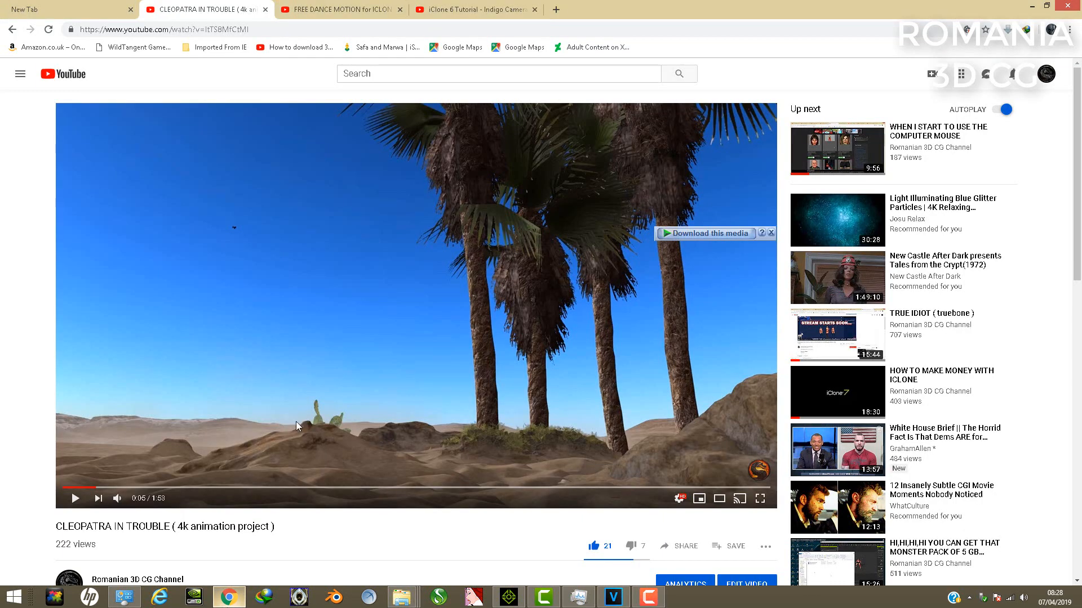
pyautogui.click(679, 499)
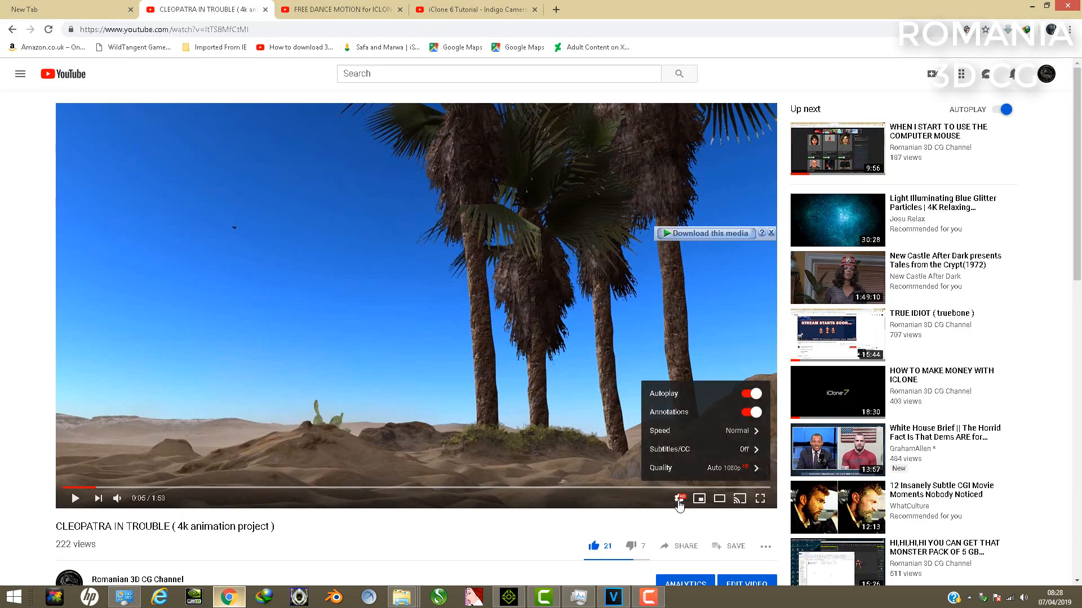
pyautogui.click(713, 470)
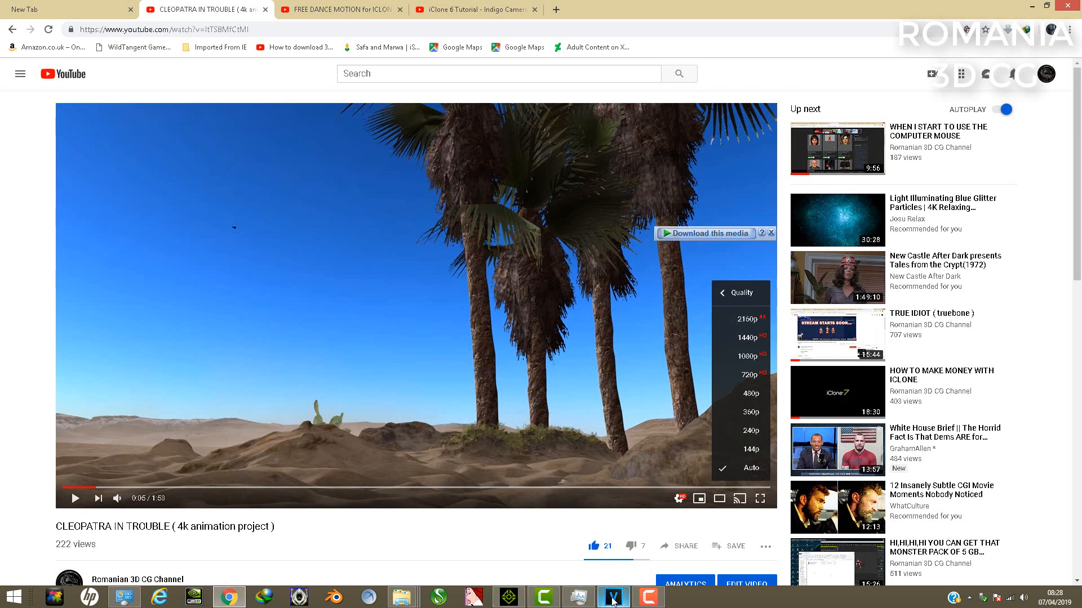
pyautogui.click(509, 599)
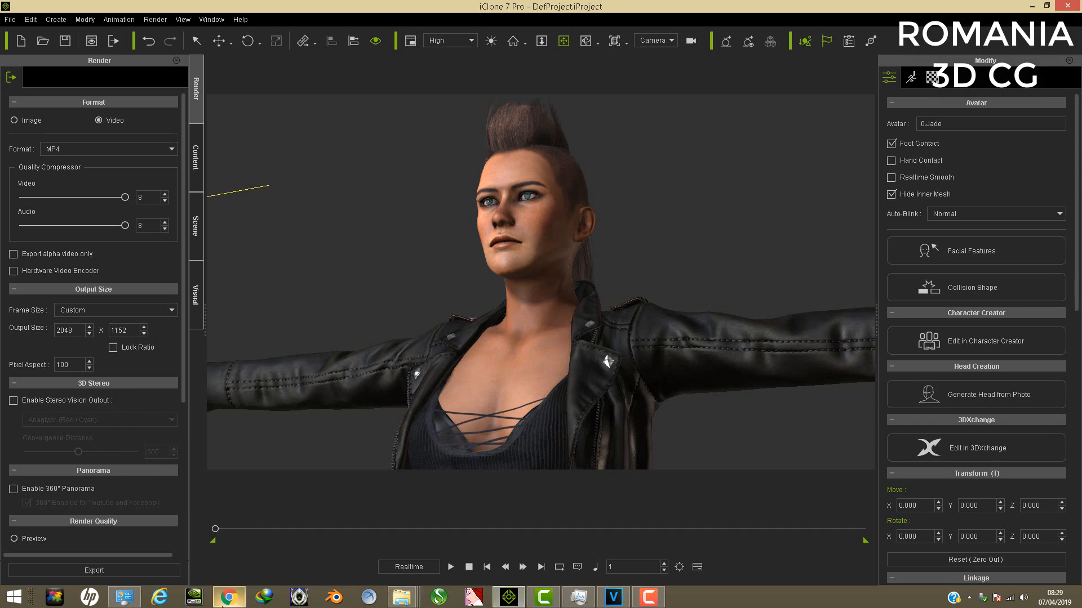
pyautogui.click(225, 598)
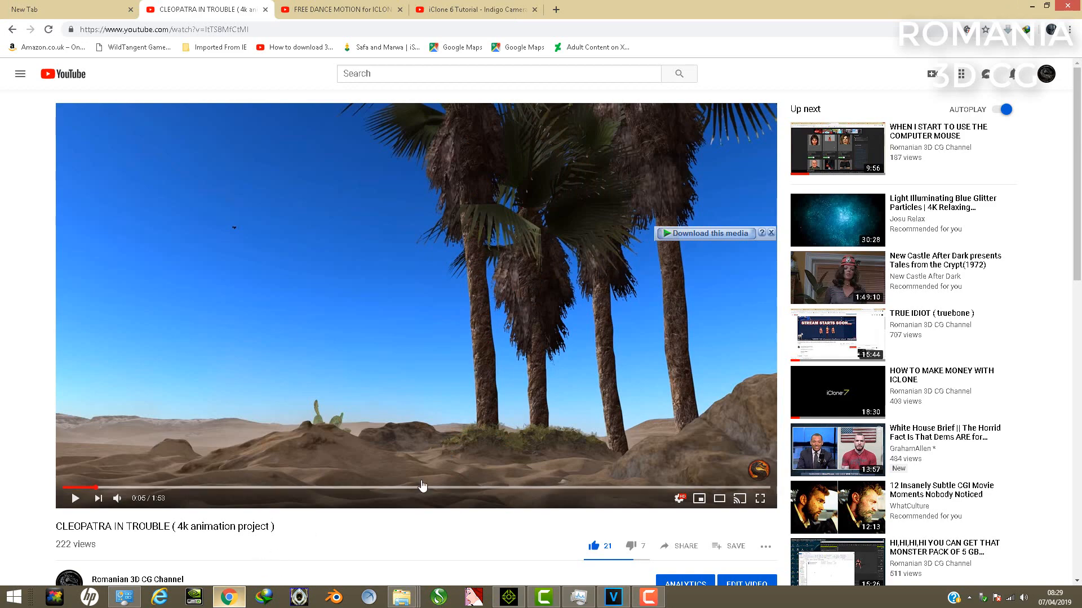
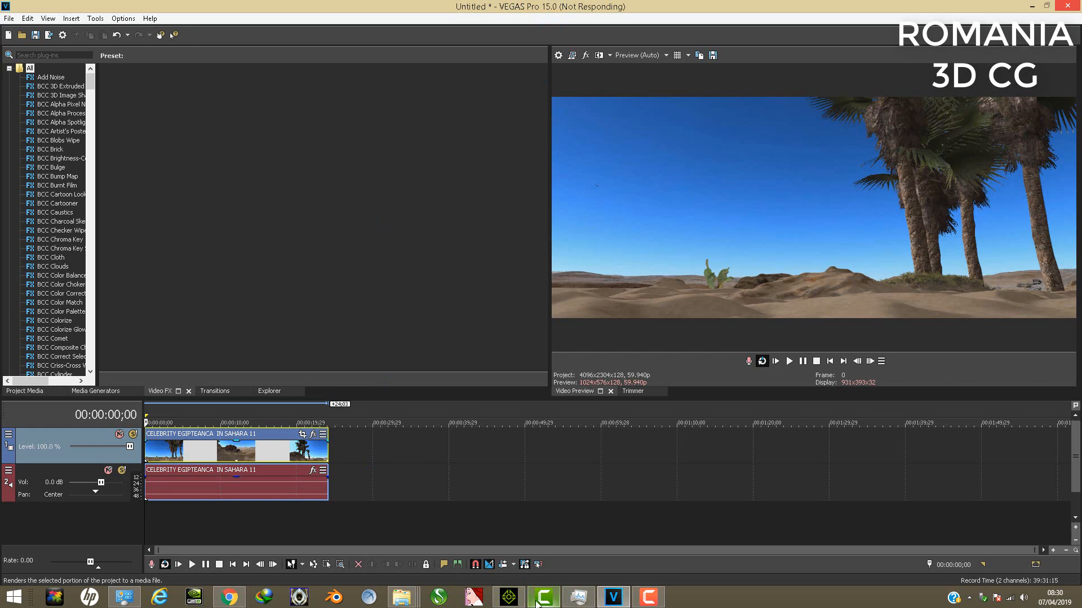
# - Switch to iClone and toggle Ambient Occlusion off and on in the visual settings to compare its effect on the avatar
pyautogui.click(508, 597)
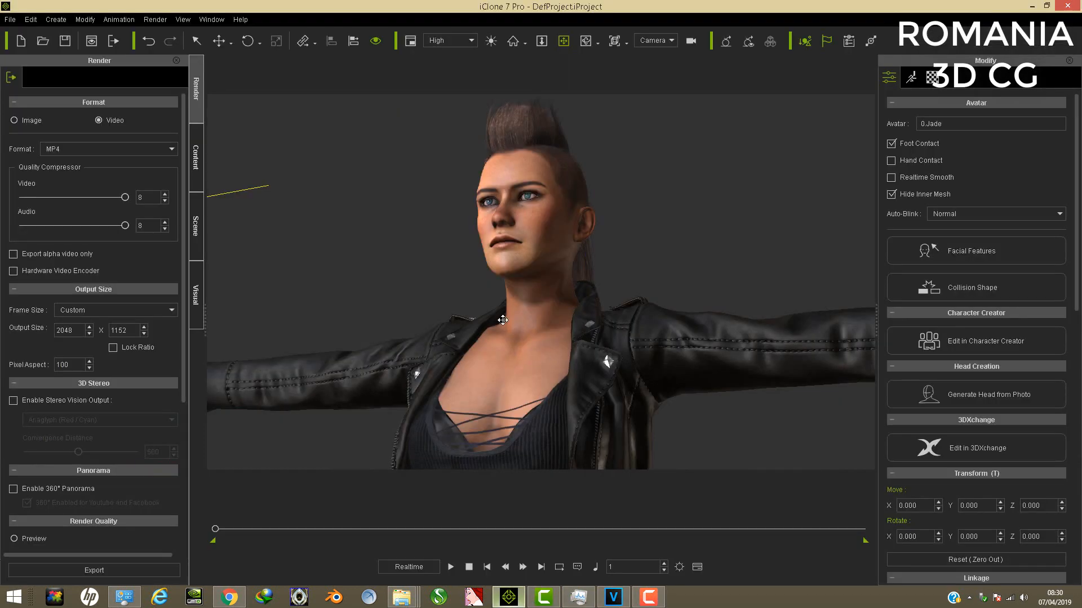
pyautogui.moveTo(503, 320); pyautogui.dragTo(732, 374, button='right')
pyautogui.moveTo(614, 381); pyautogui.dragTo(629, 344, button='middle')
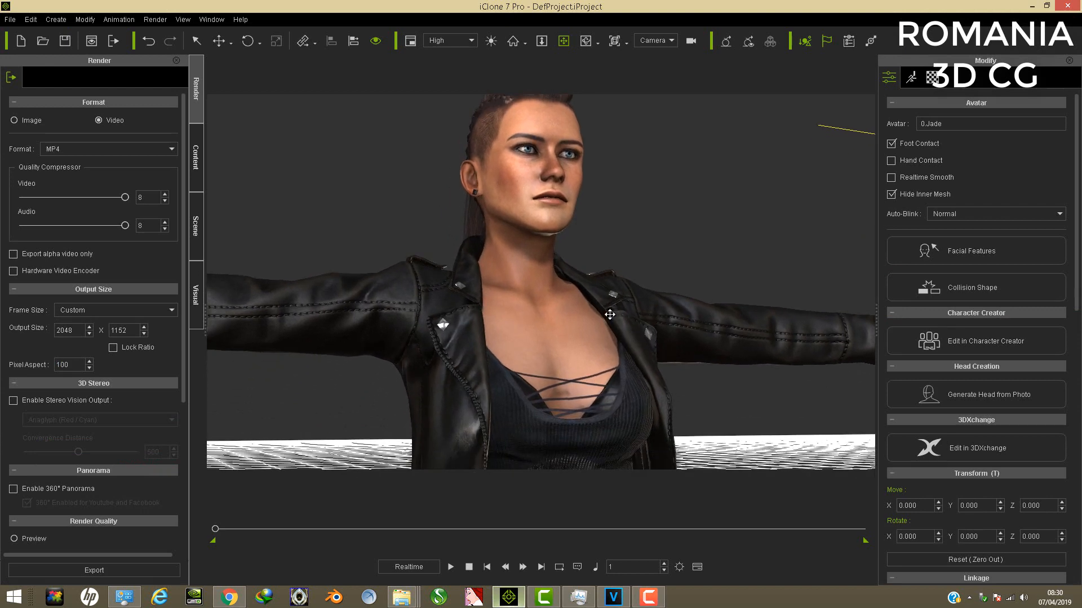
pyautogui.moveTo(609, 315); pyautogui.dragTo(604, 334, button='right')
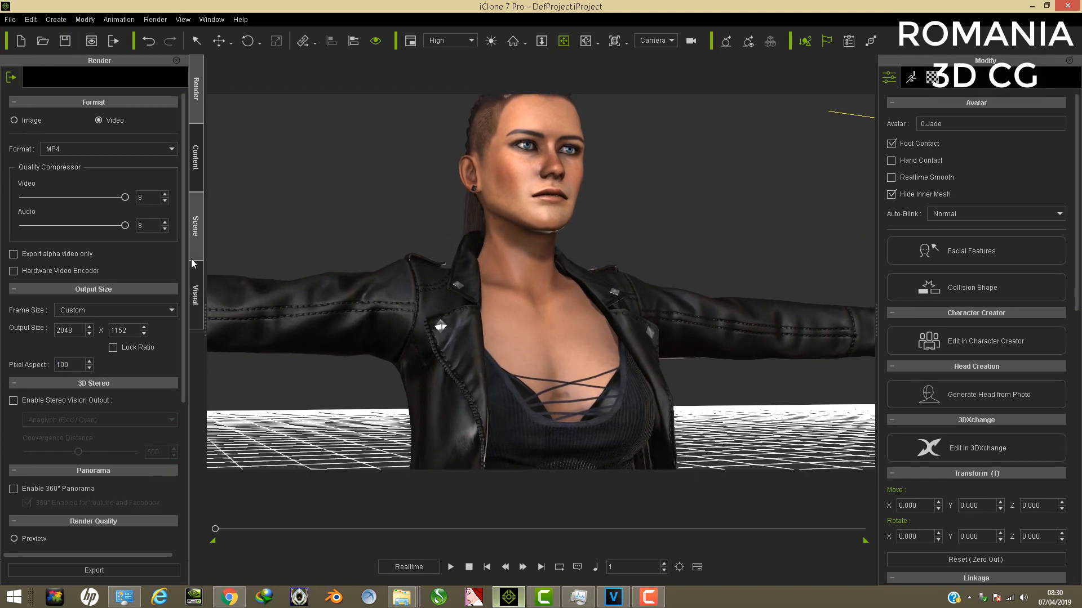
pyautogui.click(195, 296)
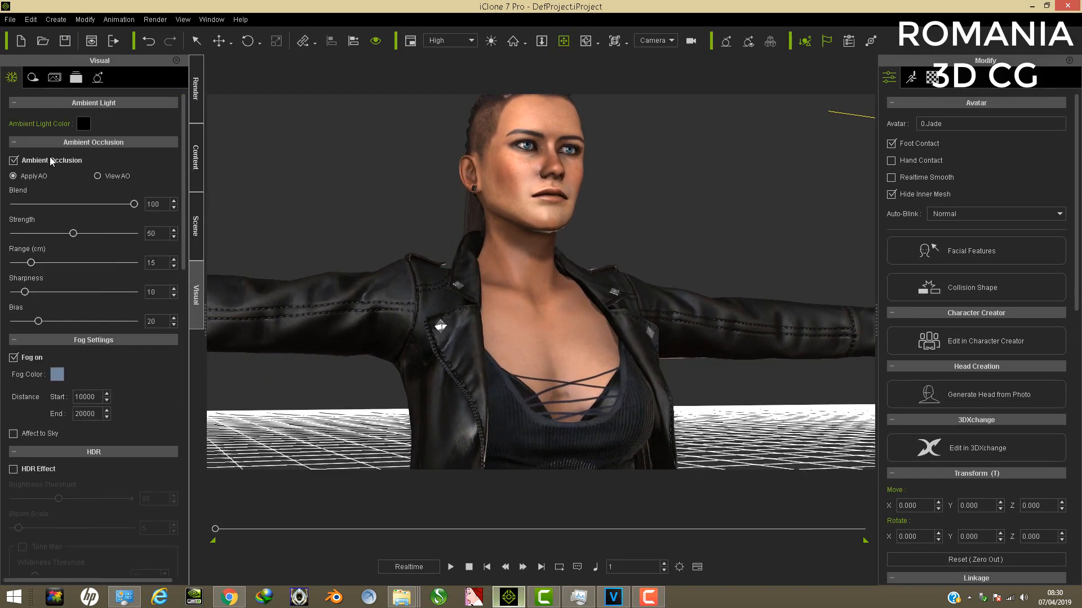
pyautogui.click(14, 161)
pyautogui.click(13, 160)
# - Toggle Fog off and on in the visual settings and compare its effect on the distant avatar and ground grid
pyautogui.click(13, 359)
pyautogui.click(13, 358)
pyautogui.scroll(-5, 538, 284)
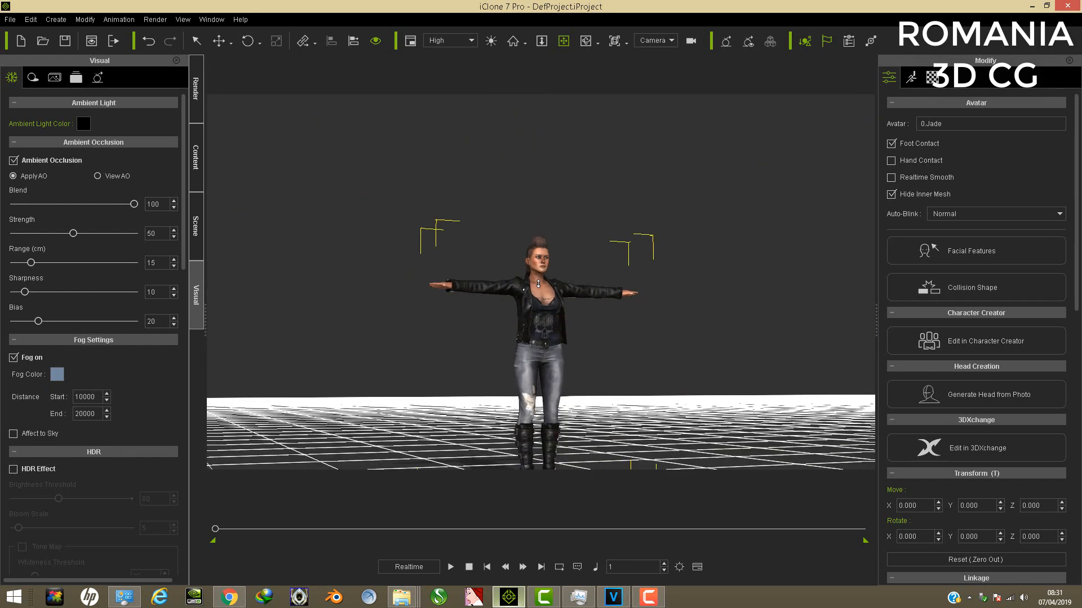
pyautogui.scroll(-7, 538, 285)
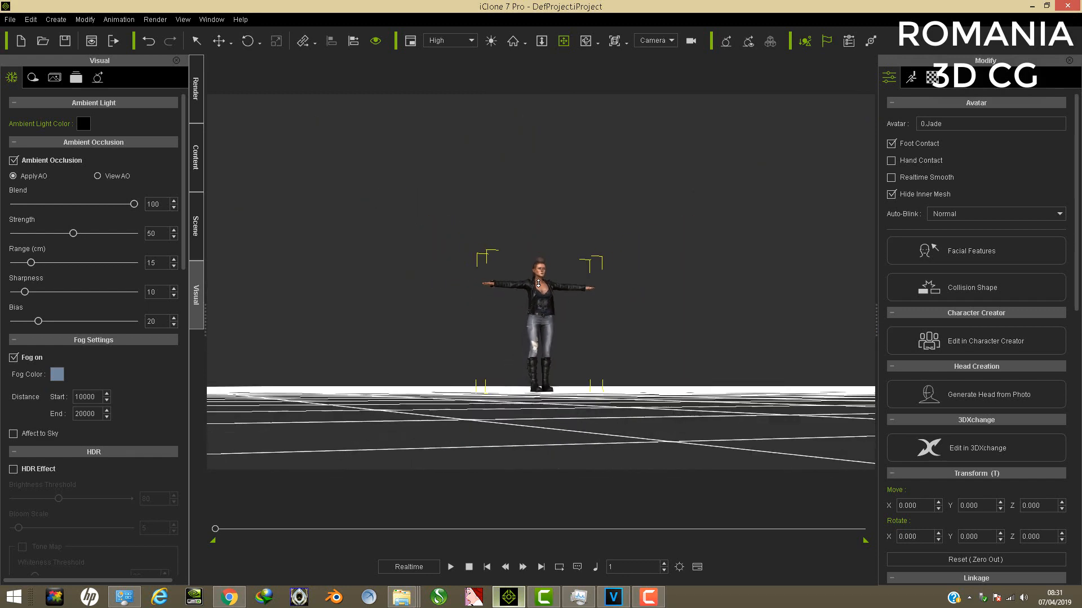
pyautogui.moveTo(539, 285); pyautogui.dragTo(539, 294, button='right')
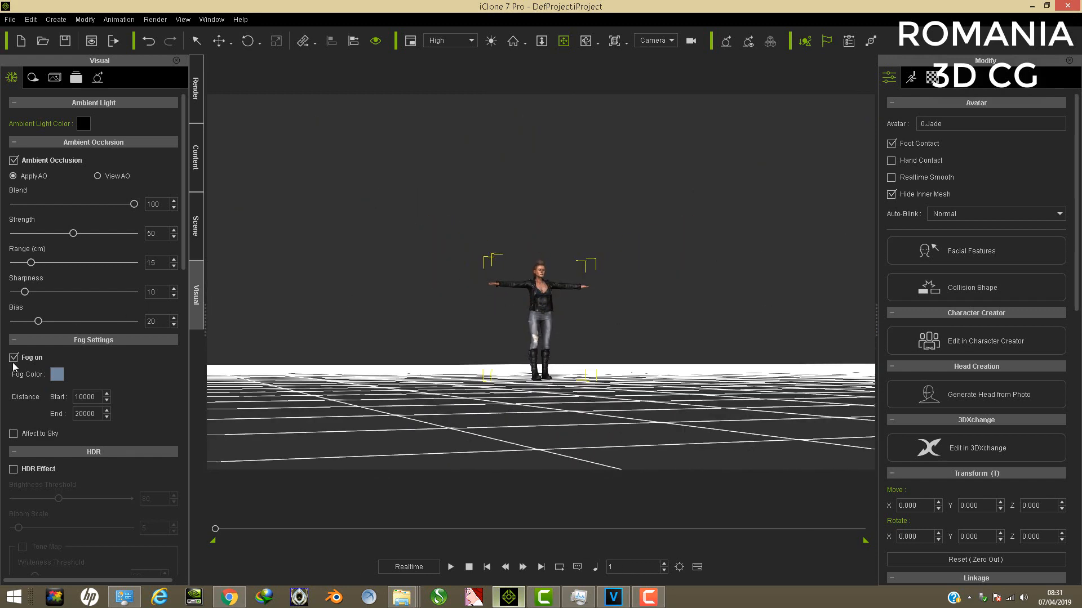
pyautogui.click(14, 358)
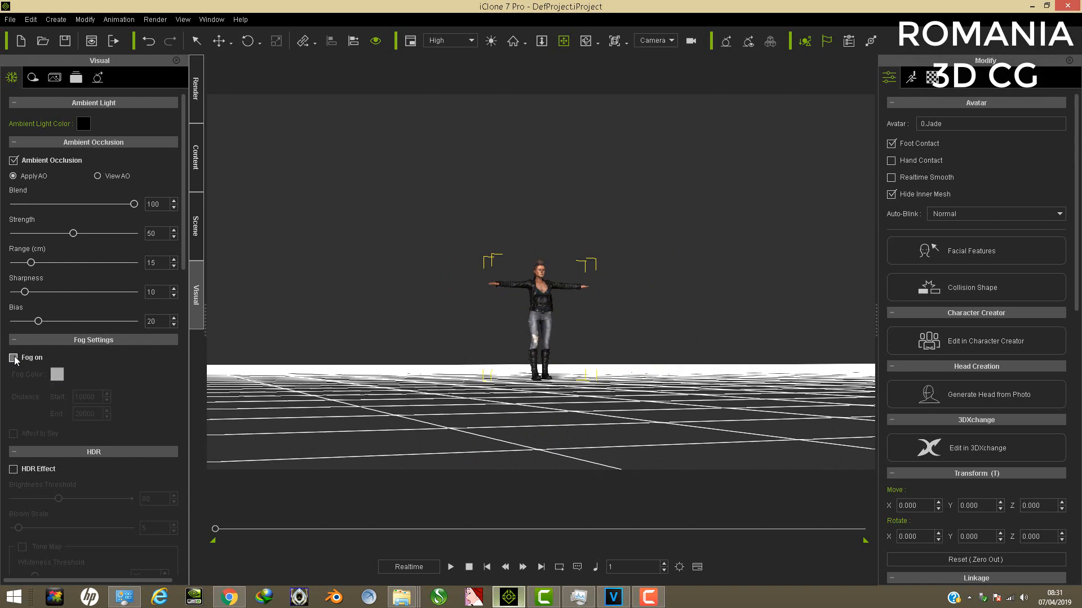
pyautogui.click(14, 358)
pyautogui.moveTo(561, 293); pyautogui.dragTo(553, 262, button='right')
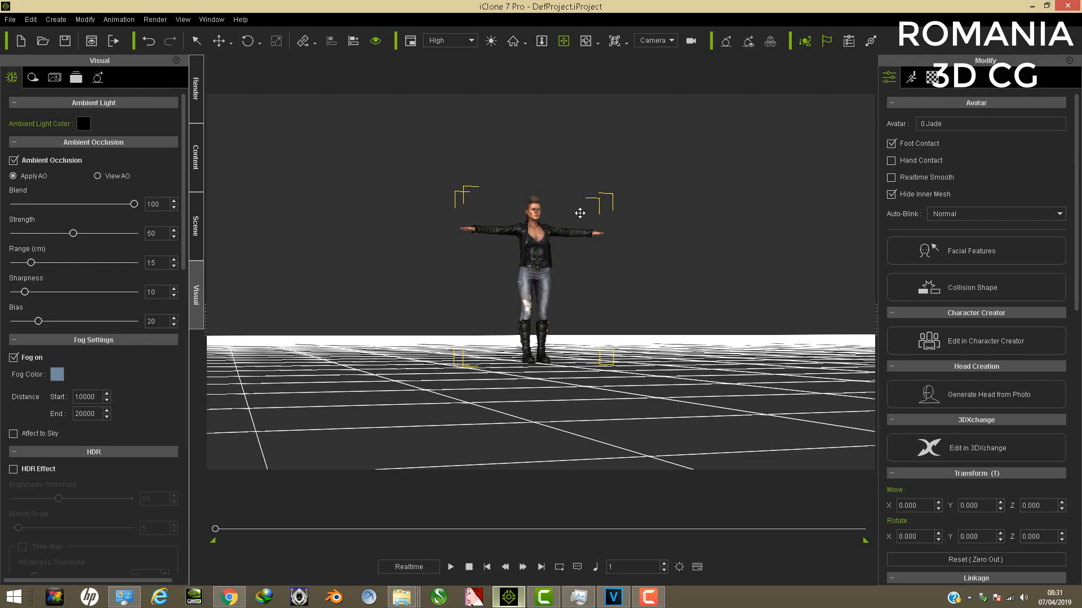
pyautogui.moveTo(626, 286); pyautogui.dragTo(671, 283, button='right')
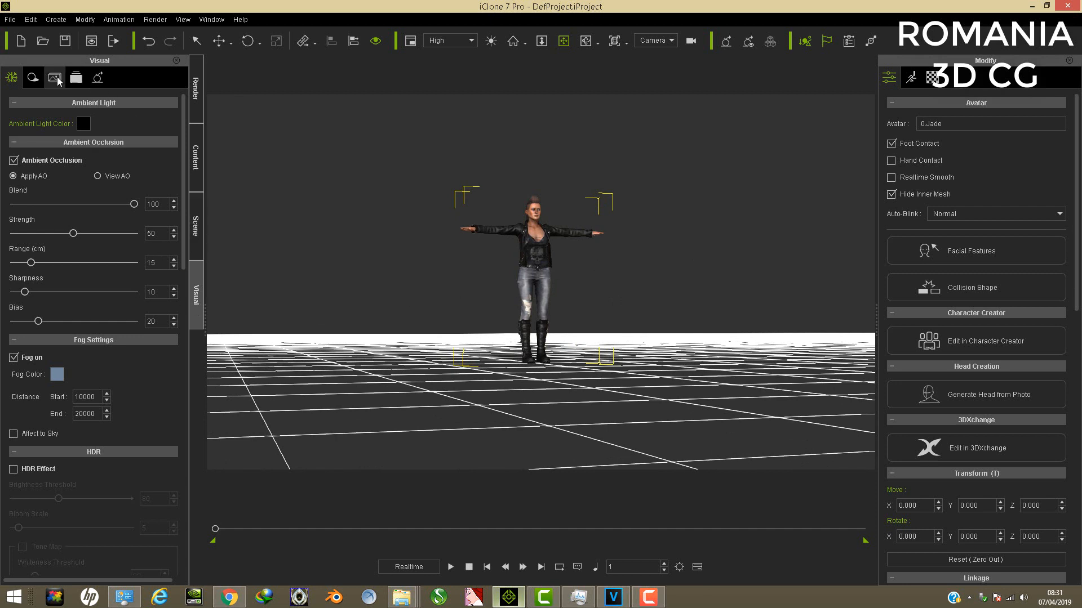
# - Browse the stage effect and LUT templates in the content library and apply Sunset_Effect to the scene
pyautogui.click(194, 172)
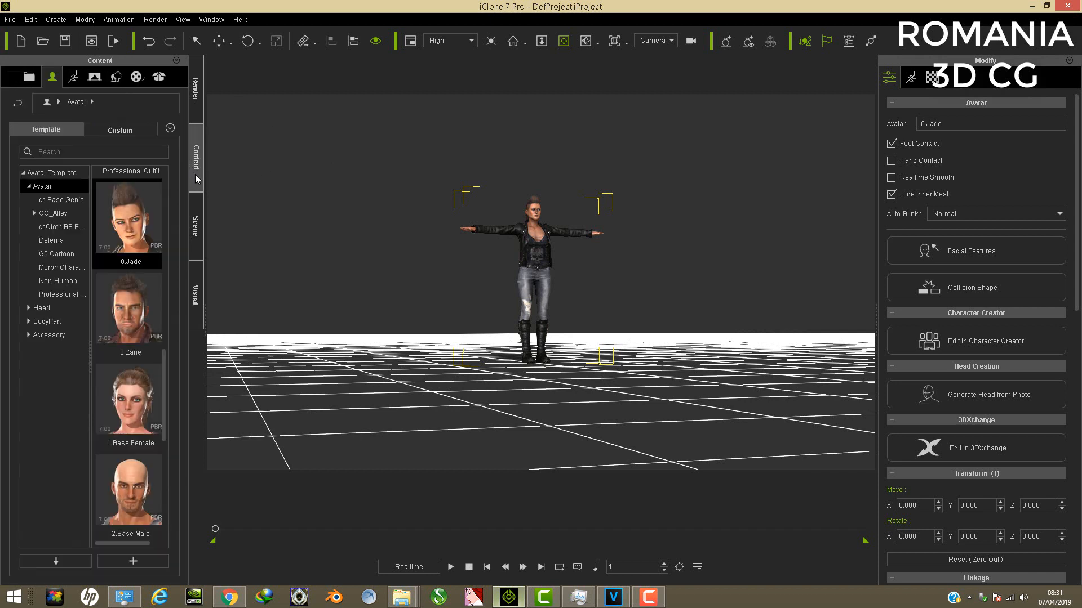
pyautogui.click(96, 77)
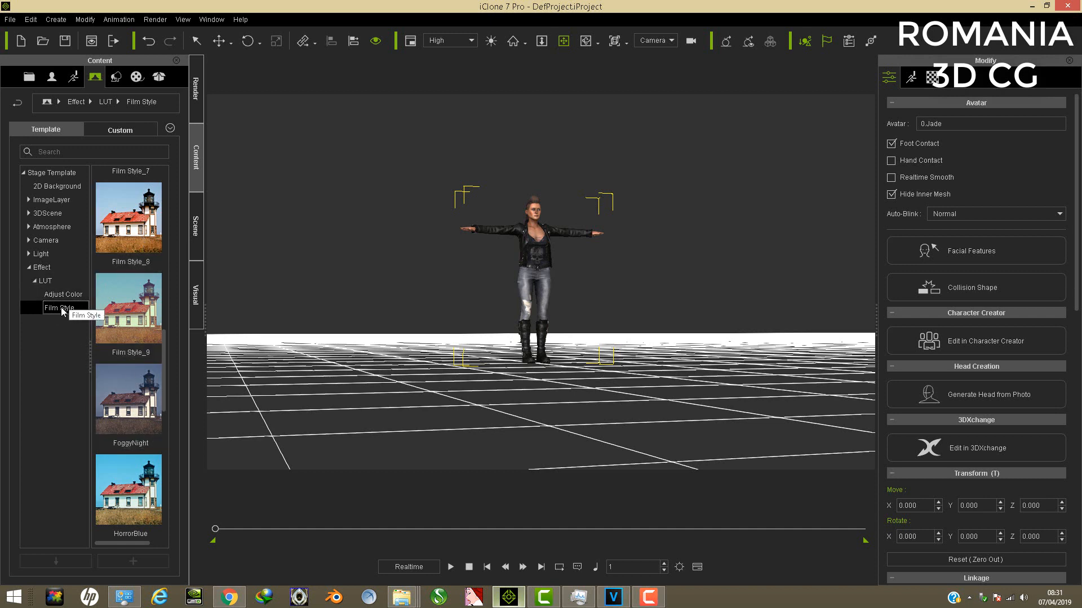
pyautogui.click(42, 268)
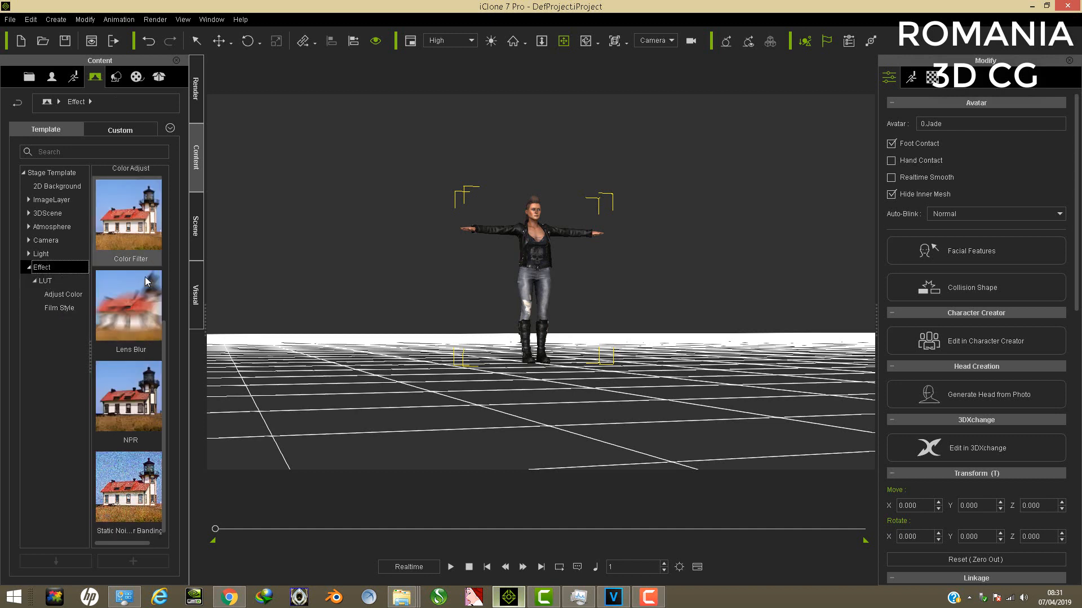
pyautogui.moveTo(166, 342)
pyautogui.mouseDown()
pyautogui.moveTo(184, 180)
pyautogui.moveTo(181, 357)
pyautogui.mouseUp()
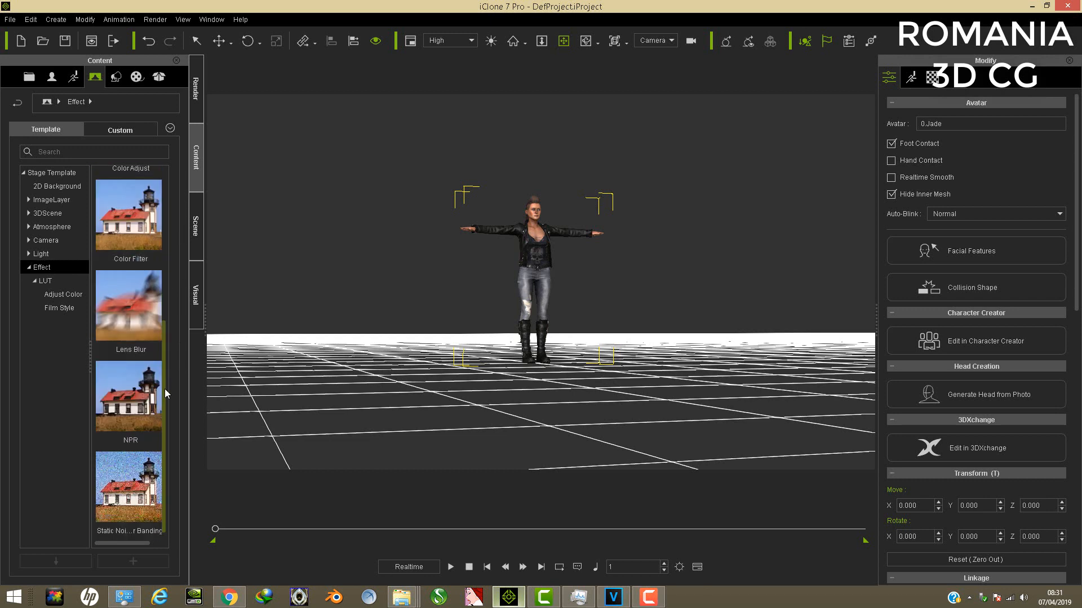
pyautogui.click(46, 281)
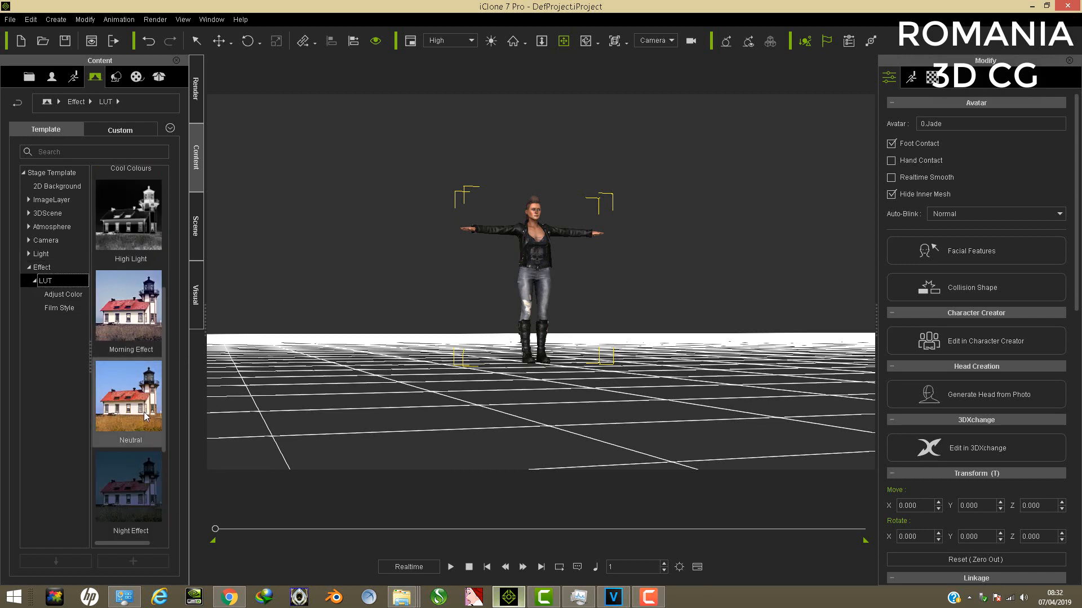
pyautogui.moveTo(164, 378); pyautogui.dragTo(172, 471)
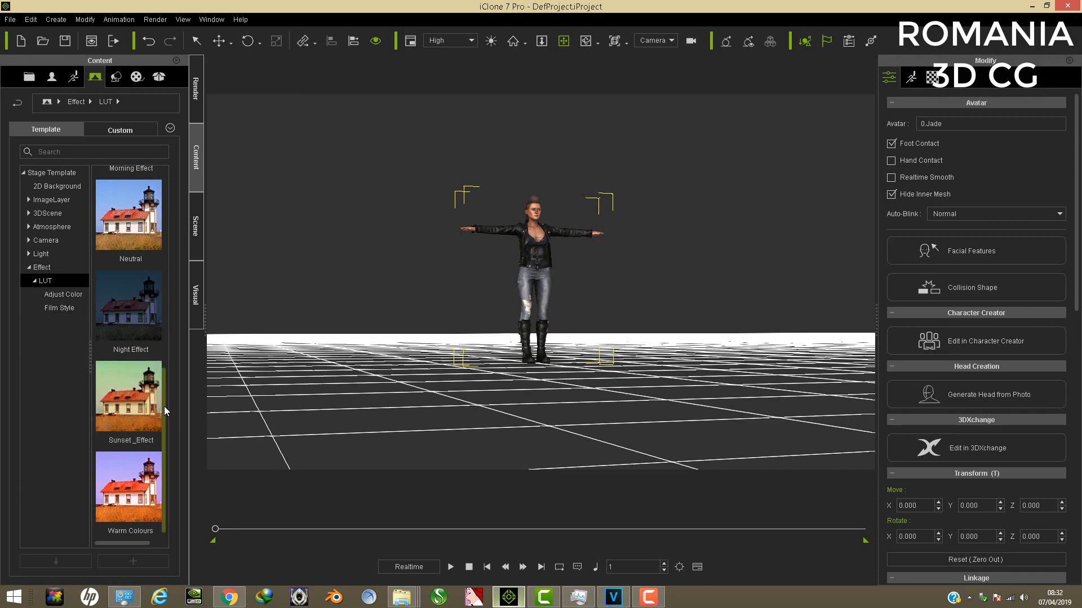
pyautogui.moveTo(164, 407)
pyautogui.mouseDown()
pyautogui.moveTo(178, 329)
pyautogui.moveTo(175, 415)
pyautogui.mouseUp()
pyautogui.doubleClick(132, 408)
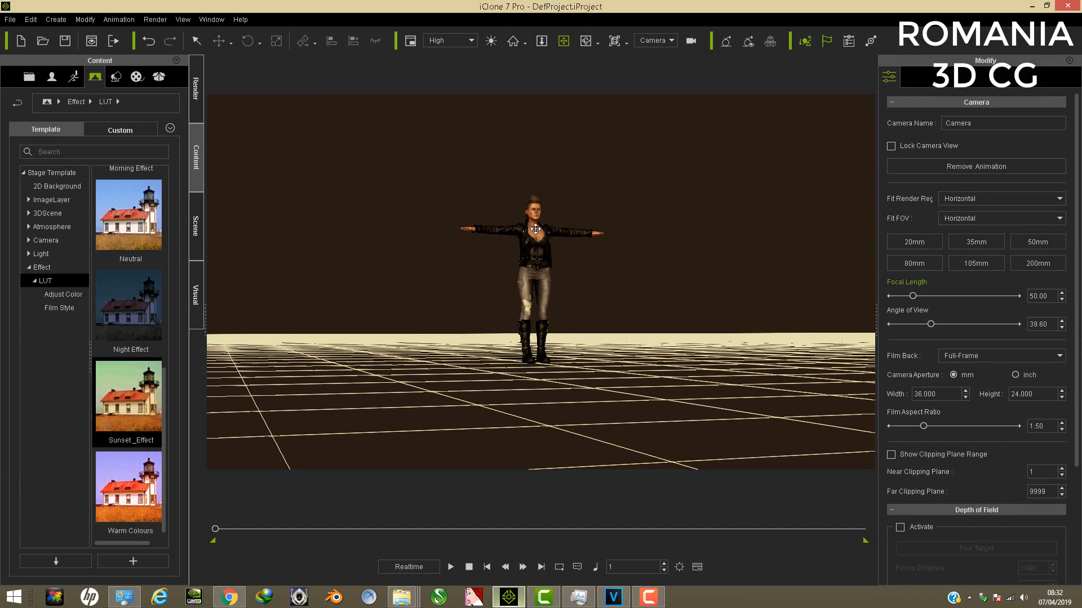
# - Reduce the LUT_Sunset_Effect post effect's contribution to 49 and look briefly at its color adjustment options
pyautogui.click(194, 300)
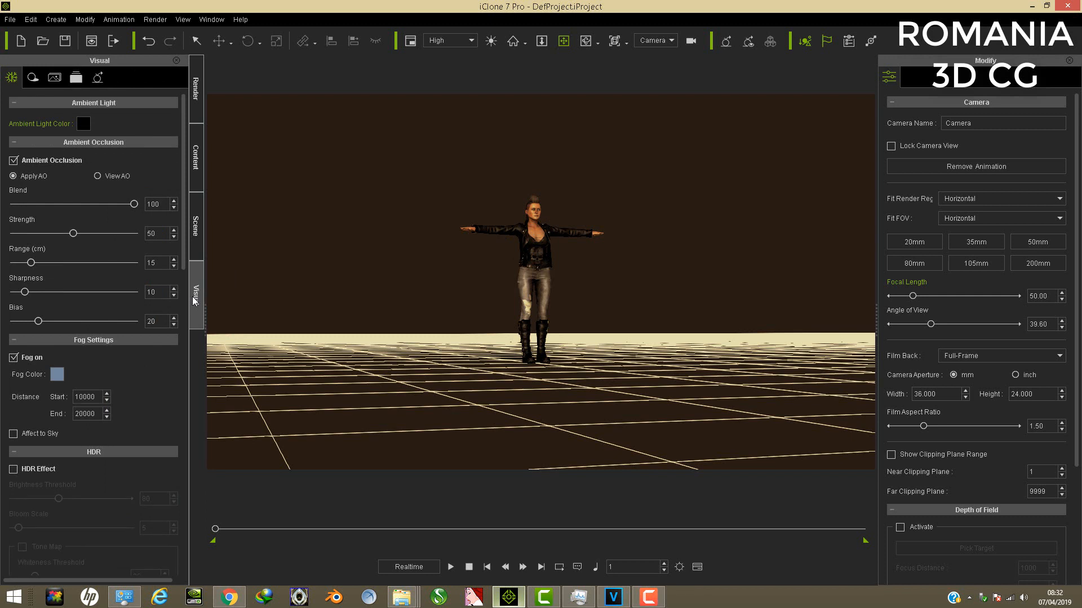
pyautogui.click(80, 82)
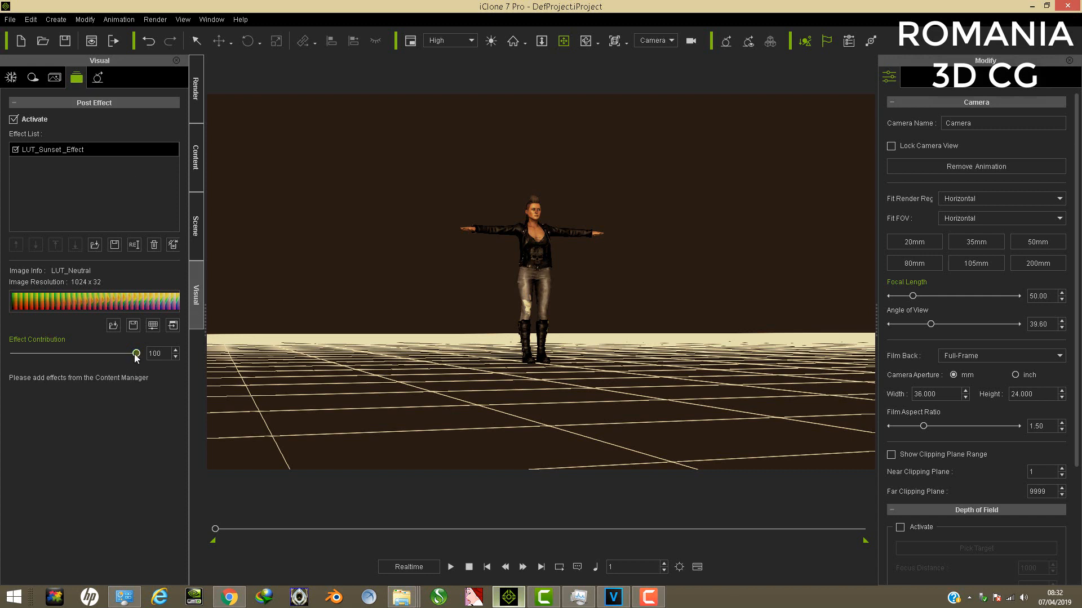
pyautogui.moveTo(134, 354); pyautogui.dragTo(102, 347)
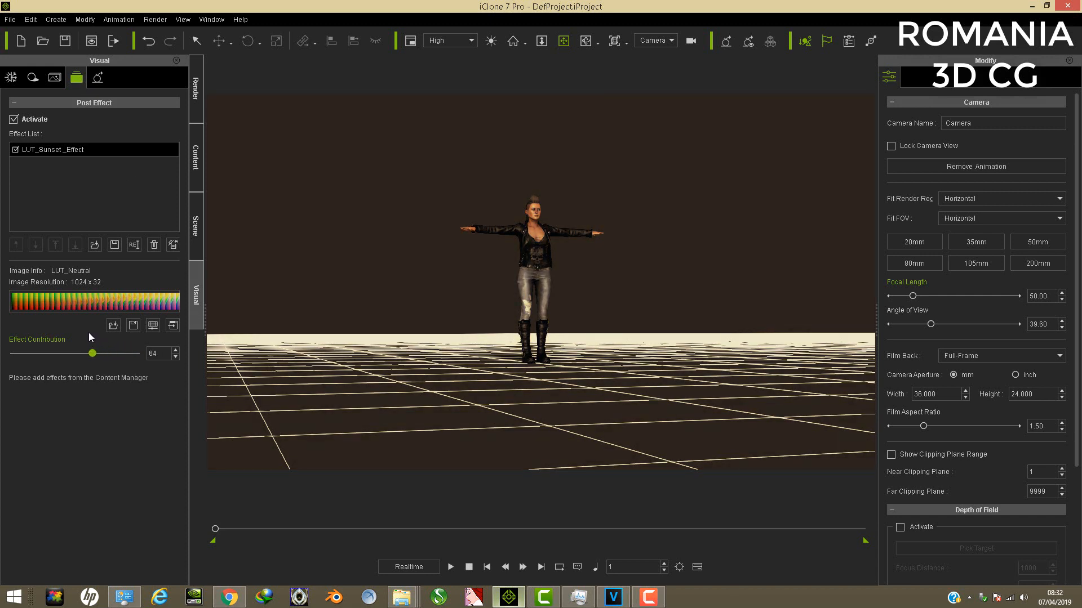
pyautogui.moveTo(82, 333); pyautogui.dragTo(72, 338)
pyautogui.click(175, 351)
pyautogui.click(176, 357)
pyautogui.click(153, 326)
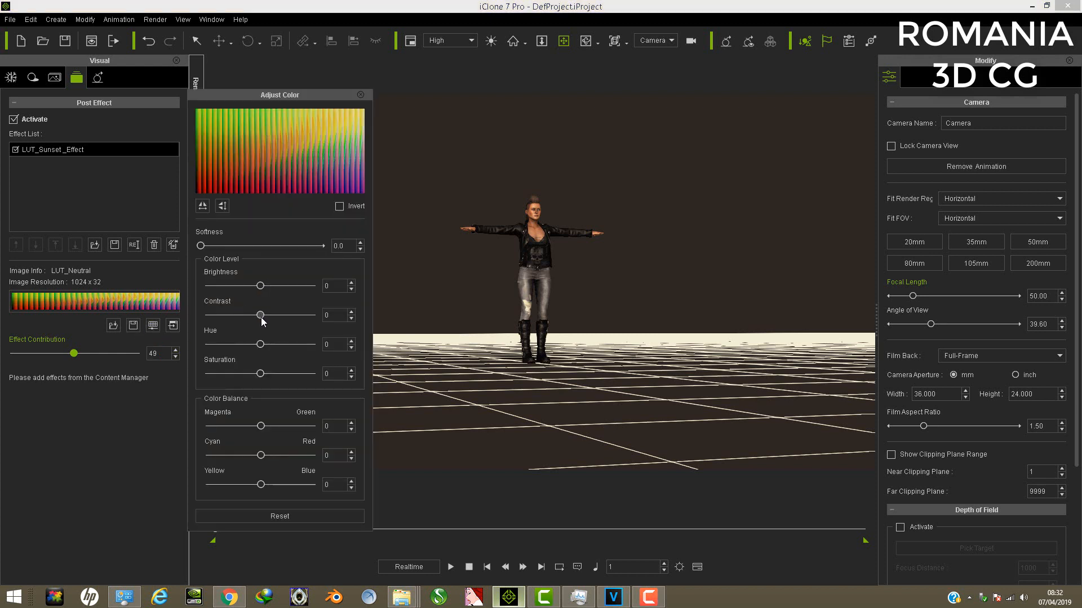
pyautogui.moveTo(261, 317); pyautogui.dragTo(264, 319)
pyautogui.click(361, 95)
# - Examine the avatar under the sunset color effect from closer up and from different angles
pyautogui.scroll(6, 574, 242)
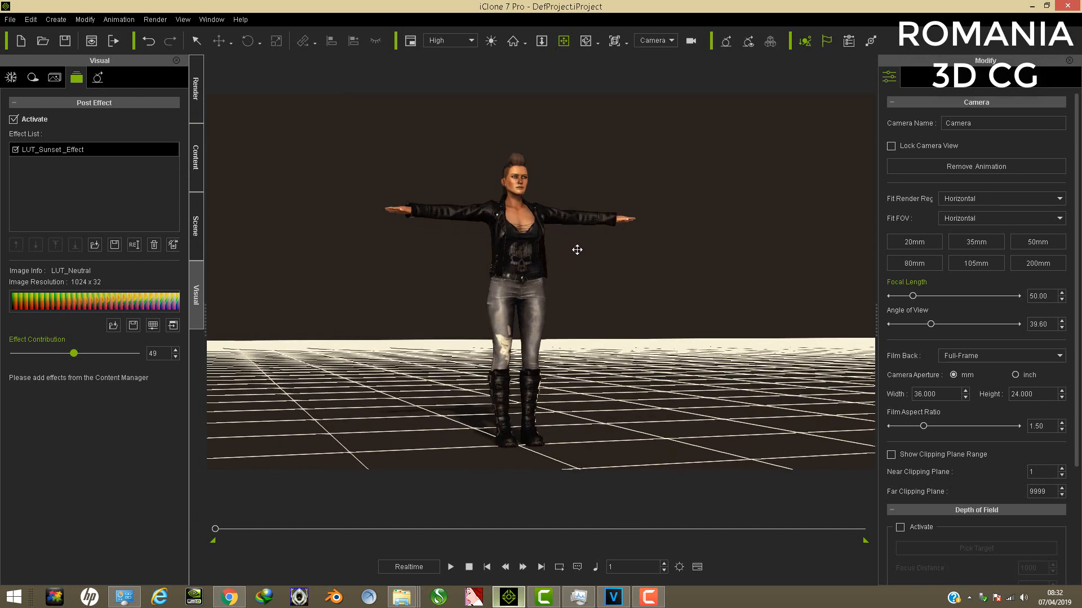
pyautogui.moveTo(577, 249); pyautogui.dragTo(575, 247, button='middle')
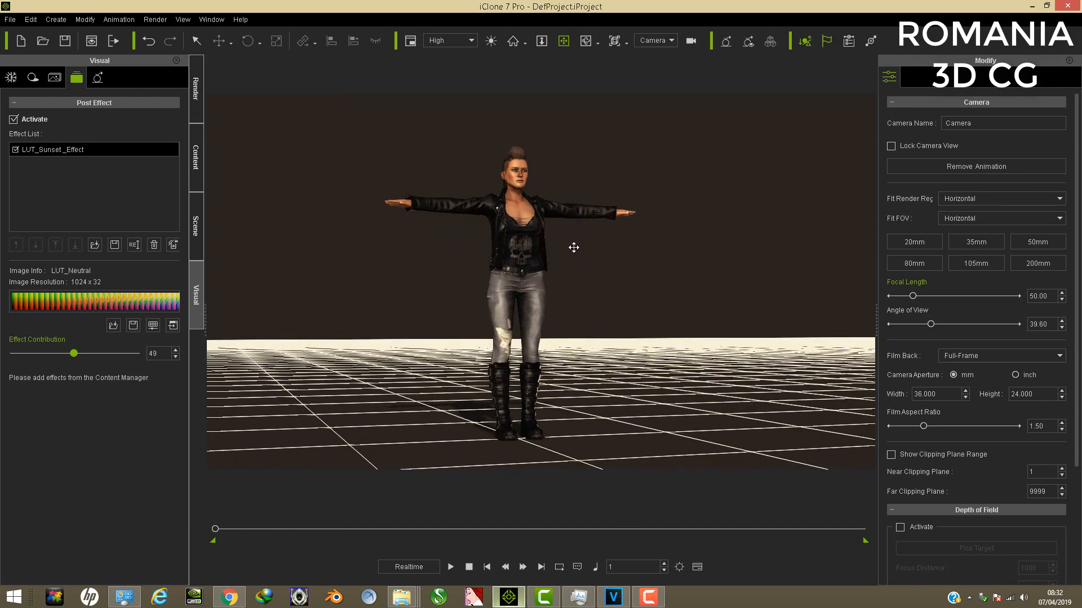
pyautogui.moveTo(575, 246)
pyautogui.mouseDown(button='right')
pyautogui.moveTo(572, 258)
pyautogui.moveTo(584, 260)
pyautogui.mouseUp(button='right')
pyautogui.scroll(2, 587, 260)
pyautogui.scroll(1, 587, 260)
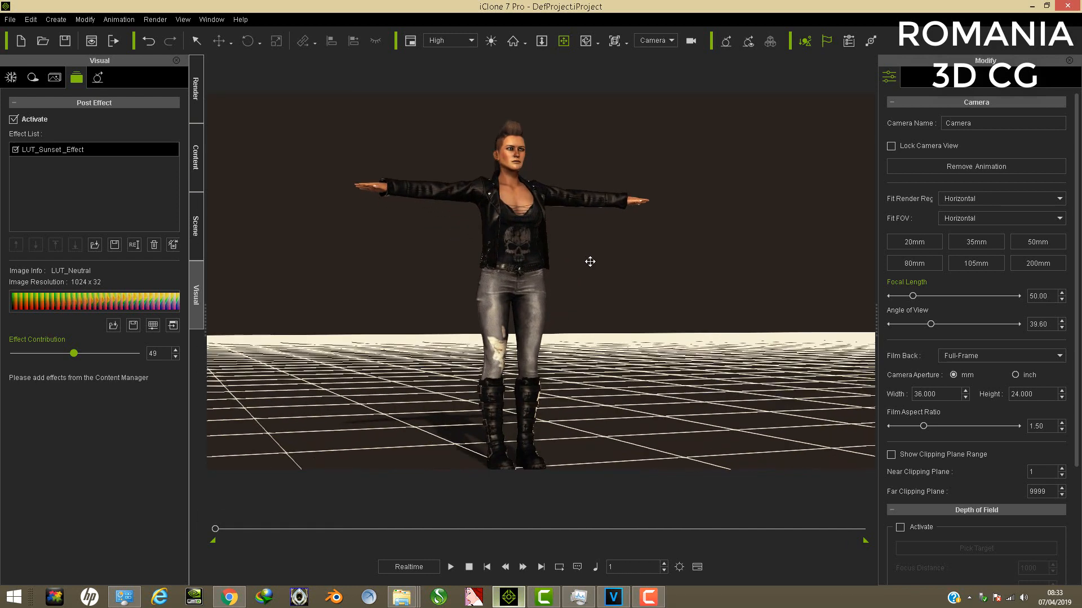
pyautogui.moveTo(589, 261); pyautogui.dragTo(592, 249, button='middle')
pyautogui.moveTo(592, 249); pyautogui.dragTo(575, 317, button='right')
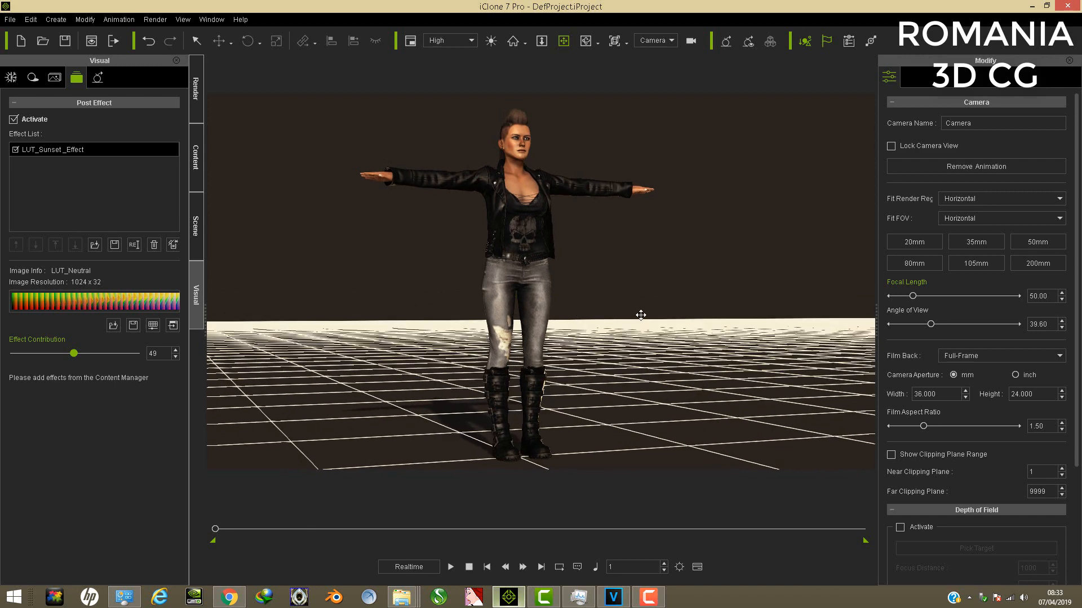
pyautogui.moveTo(640, 313); pyautogui.dragTo(642, 305, button='right')
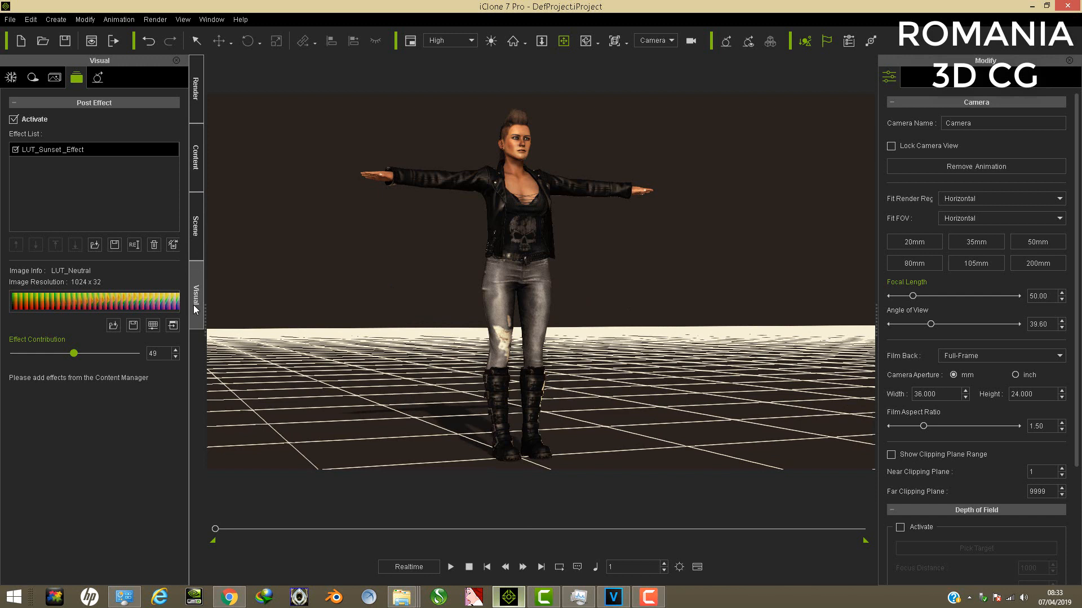
# - Toggle Ambient Occlusion off and on again to compare it with the sunset effect applied
pyautogui.click(11, 78)
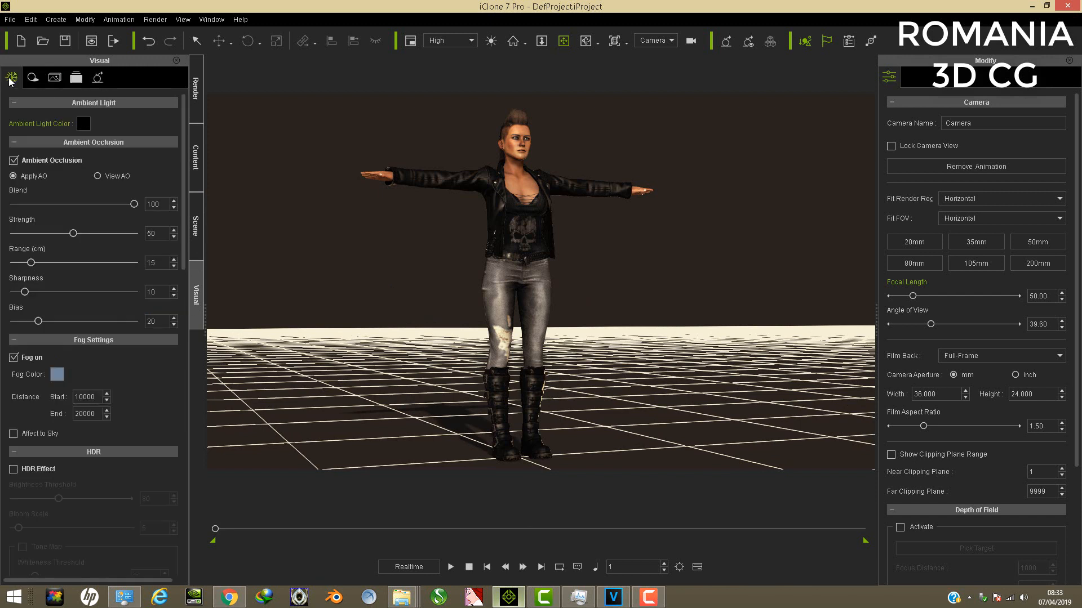
pyautogui.click(14, 162)
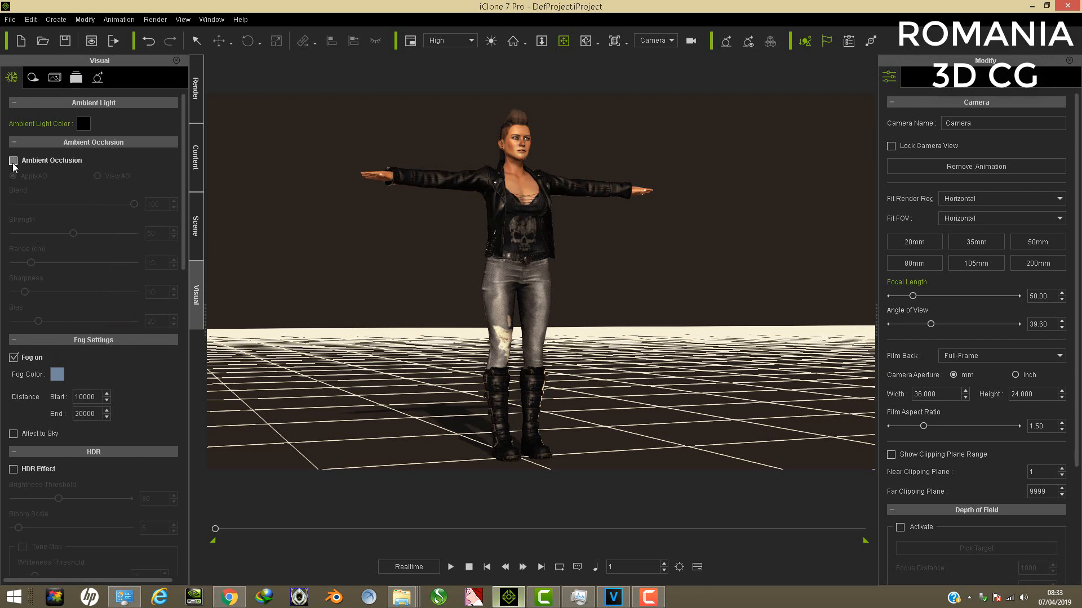
pyautogui.click(14, 161)
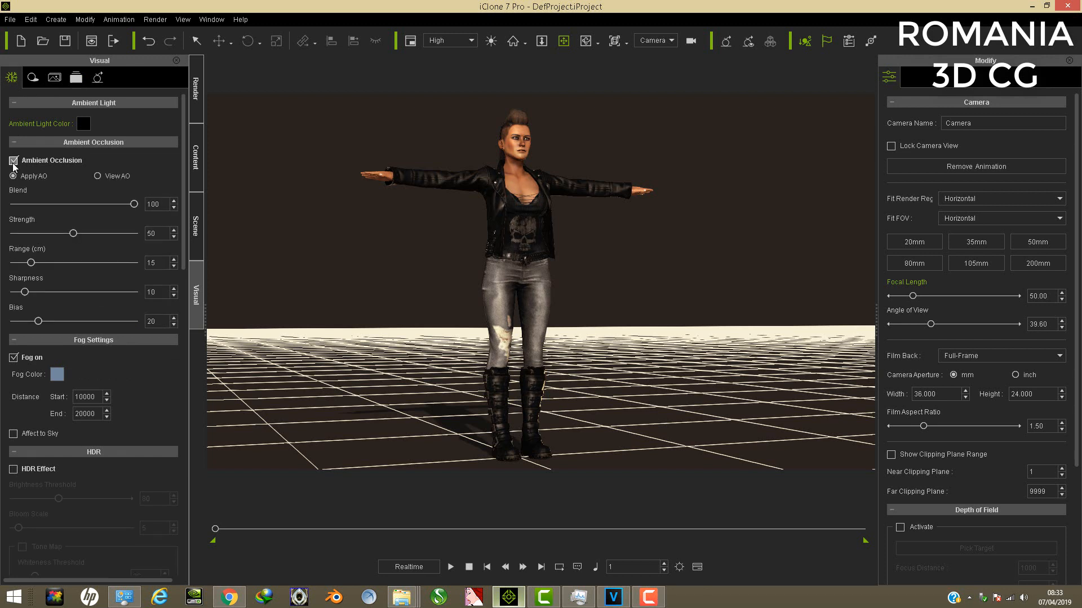
pyautogui.click(14, 161)
pyautogui.click(13, 162)
# - Pick the avatar's face material (Skin_Head with Fade_Mohawk_Scalp) and raise its Self Illumination to 44
pyautogui.click(199, 236)
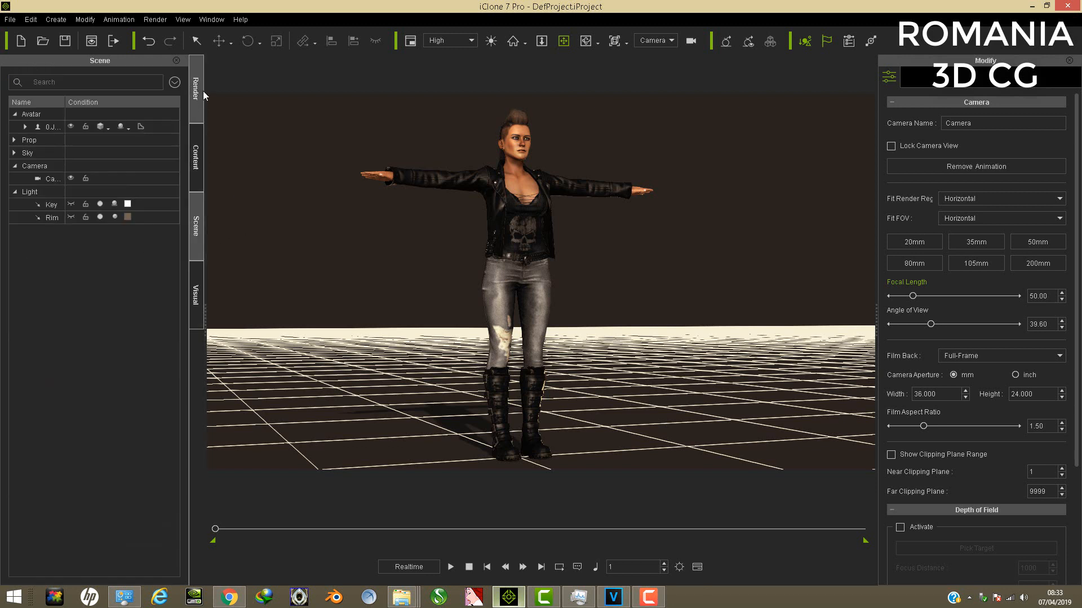
pyautogui.moveTo(531, 220); pyautogui.dragTo(538, 283)
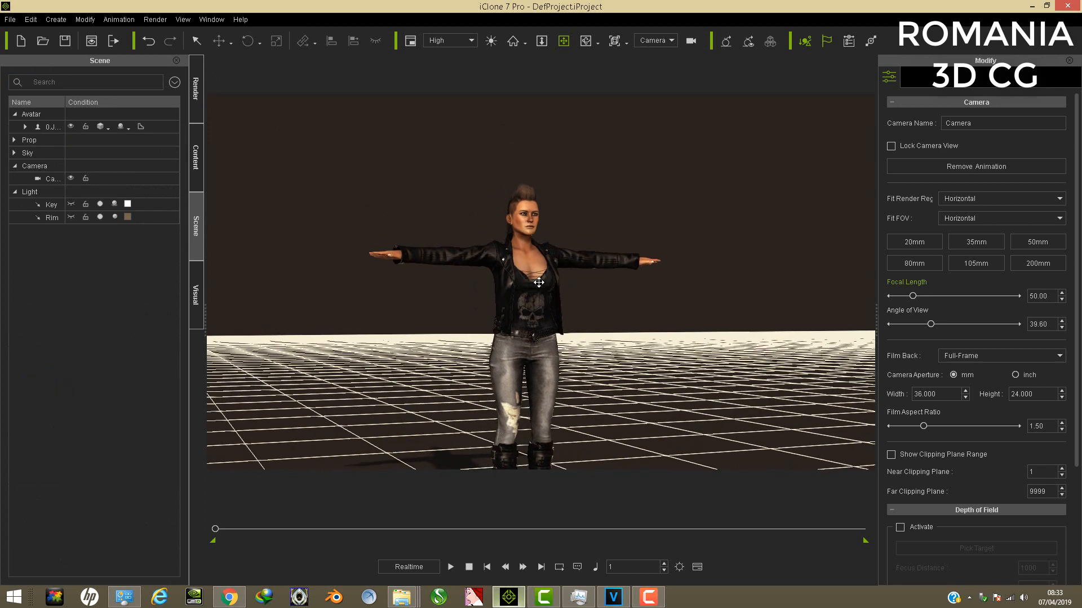
pyautogui.scroll(5, 553, 232)
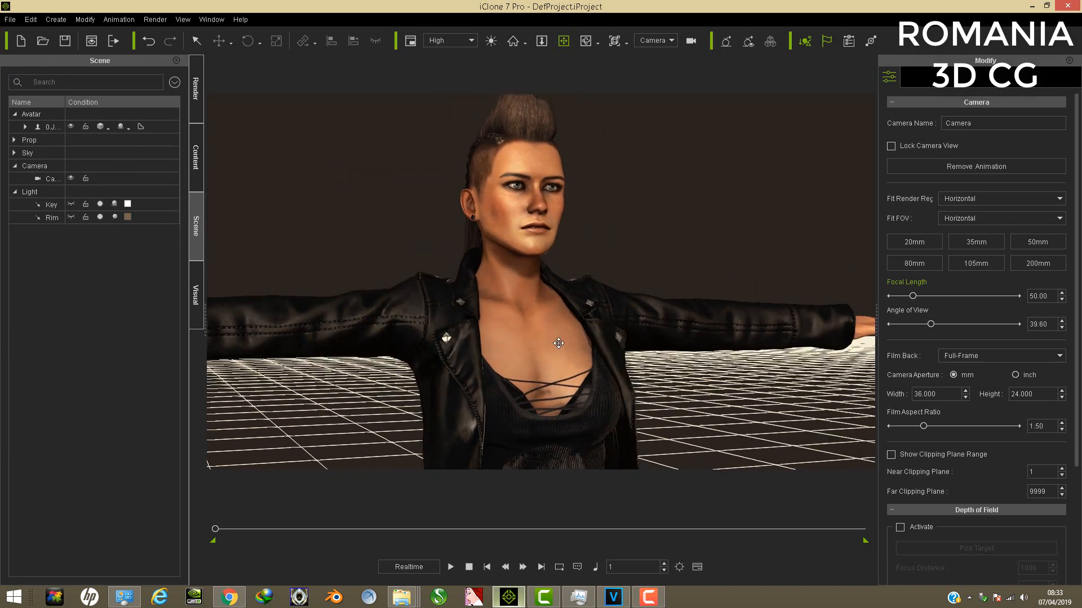
pyautogui.moveTo(558, 345); pyautogui.dragTo(528, 282, button='right')
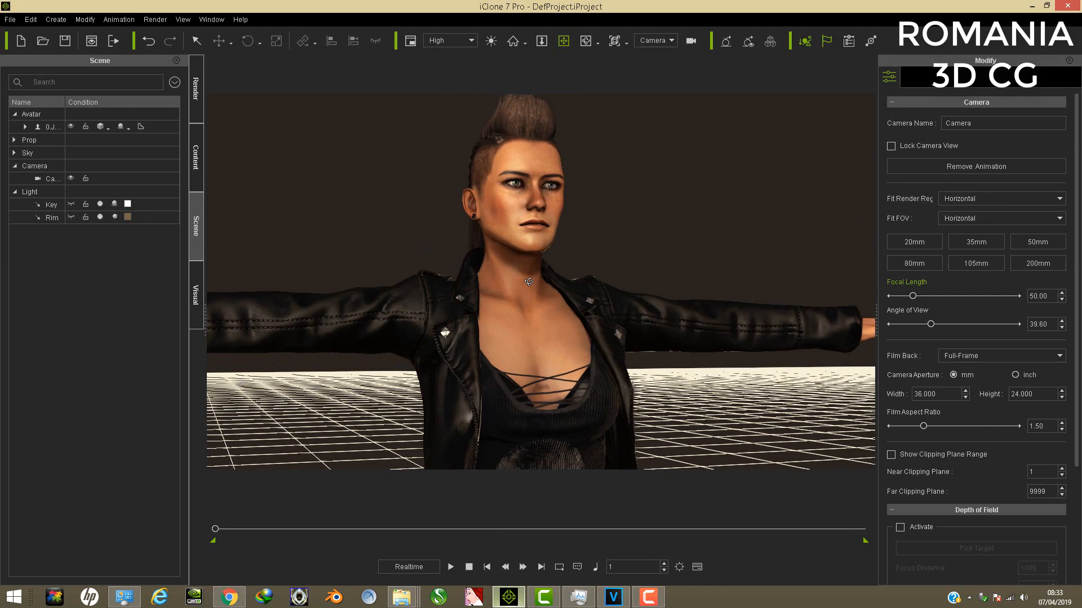
pyautogui.click(504, 197)
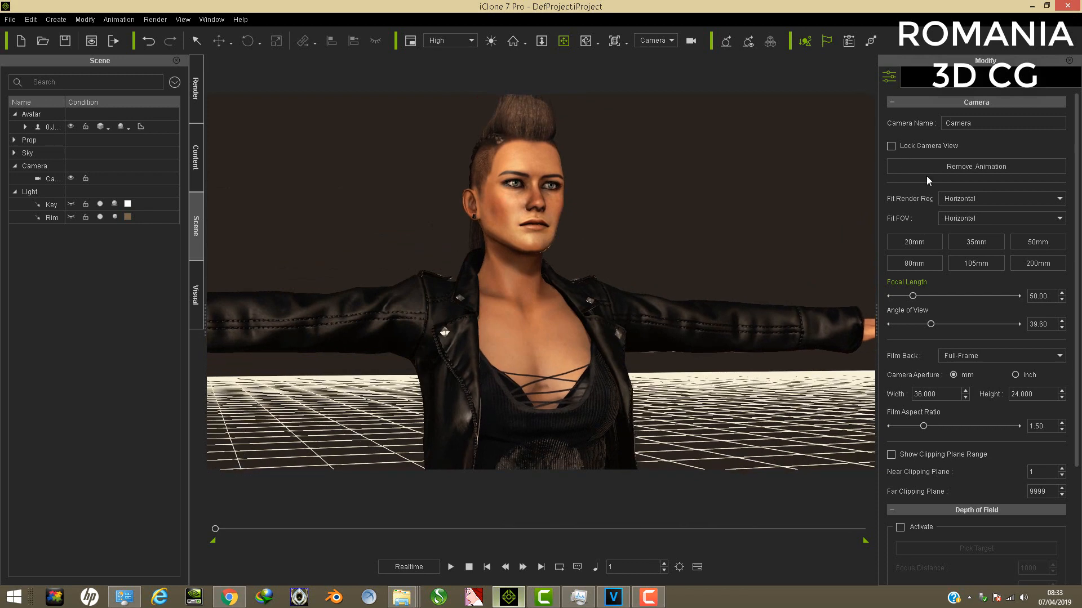
pyautogui.click(935, 79)
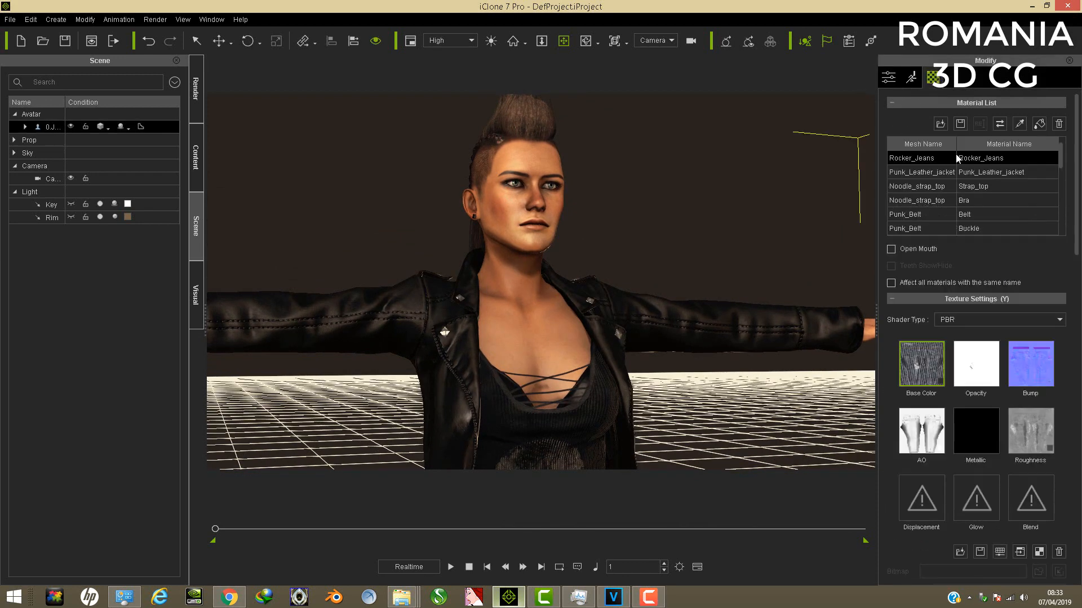
pyautogui.click(1020, 124)
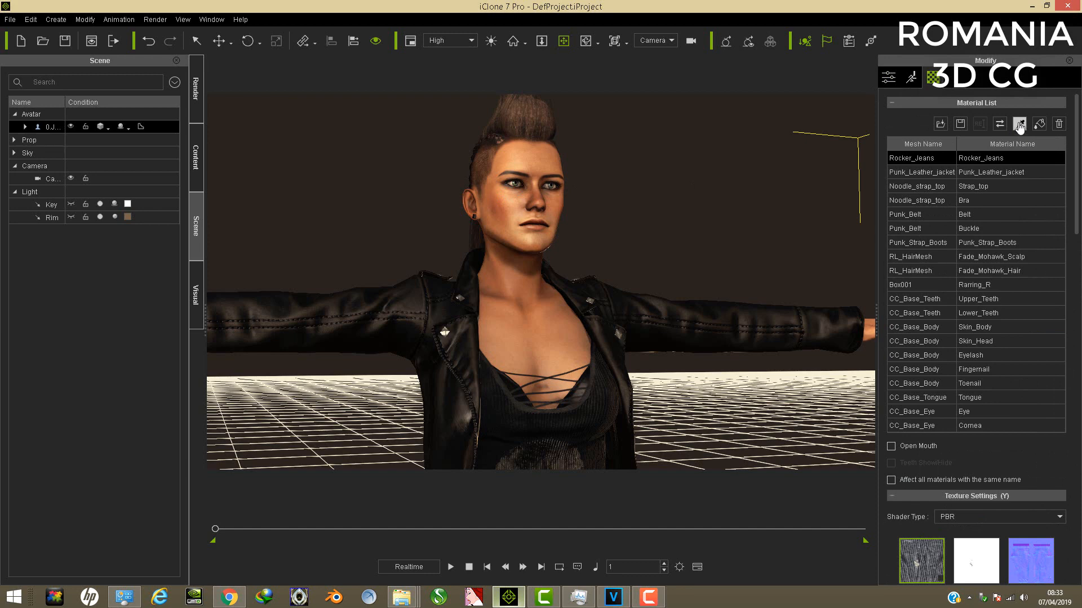
pyautogui.click(532, 158)
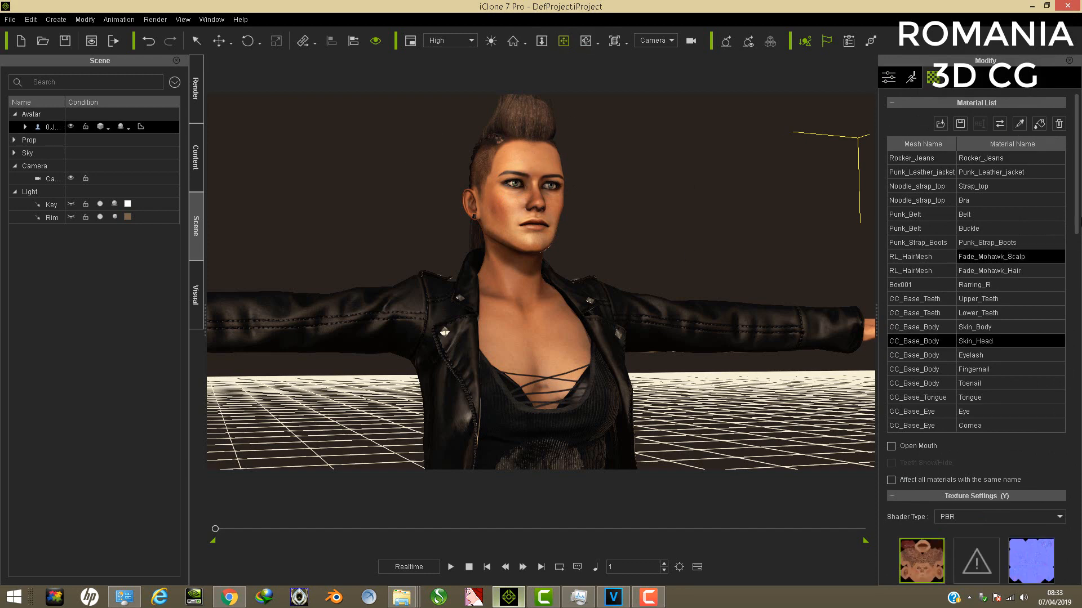
pyautogui.moveTo(1078, 217); pyautogui.dragTo(1078, 451)
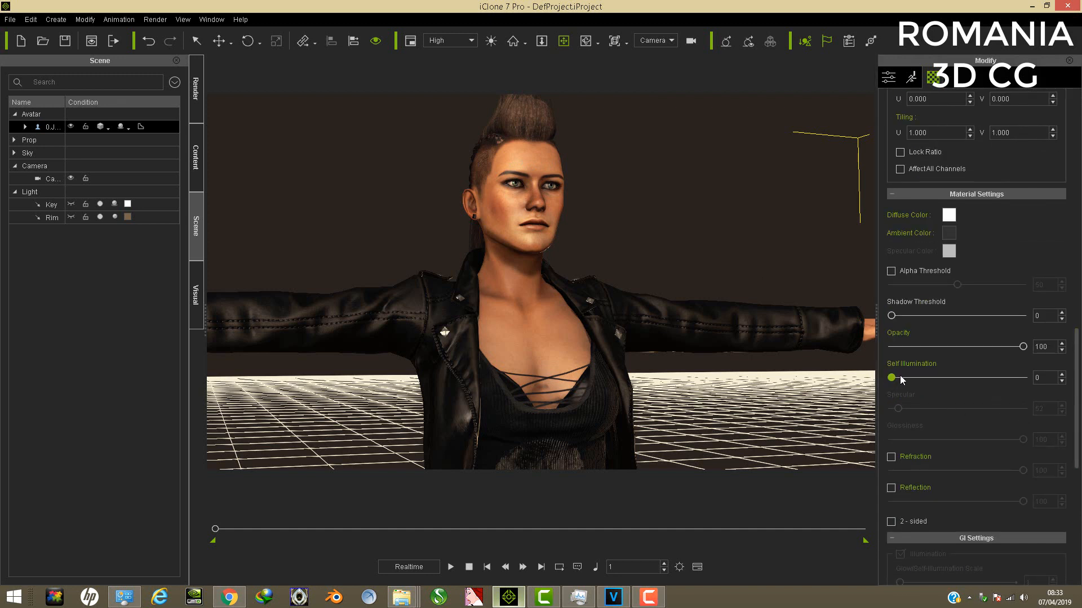
pyautogui.moveTo(921, 378); pyautogui.dragTo(955, 380)
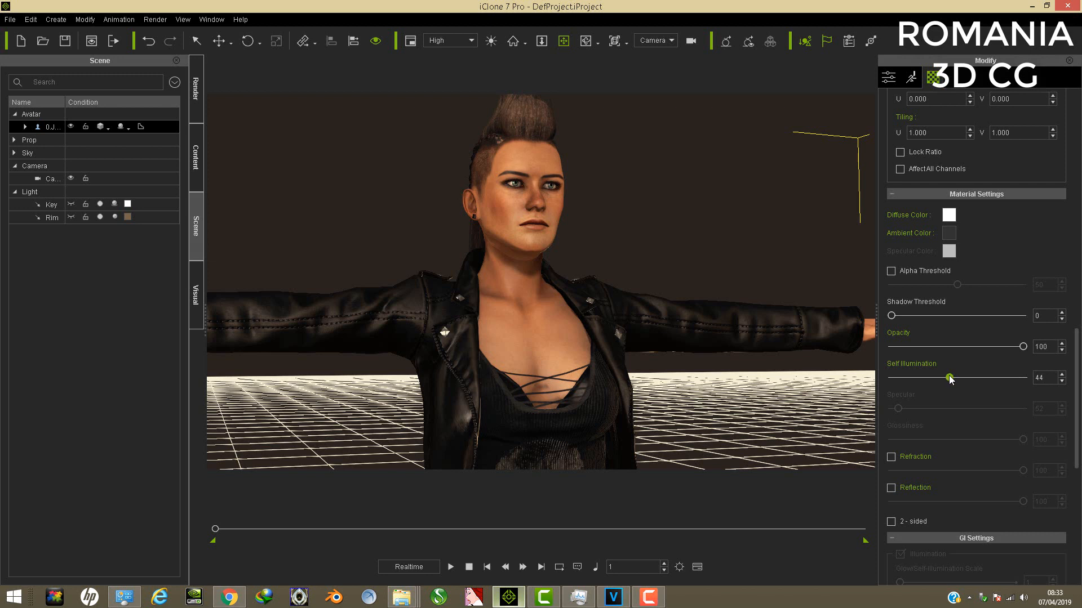
# - Set Skin_Head's Self Illumination to 45 and pick the Skin_Body material from the avatar's chest
pyautogui.click(1062, 375)
pyautogui.click(1062, 376)
pyautogui.moveTo(1077, 349); pyautogui.dragTo(1078, 114)
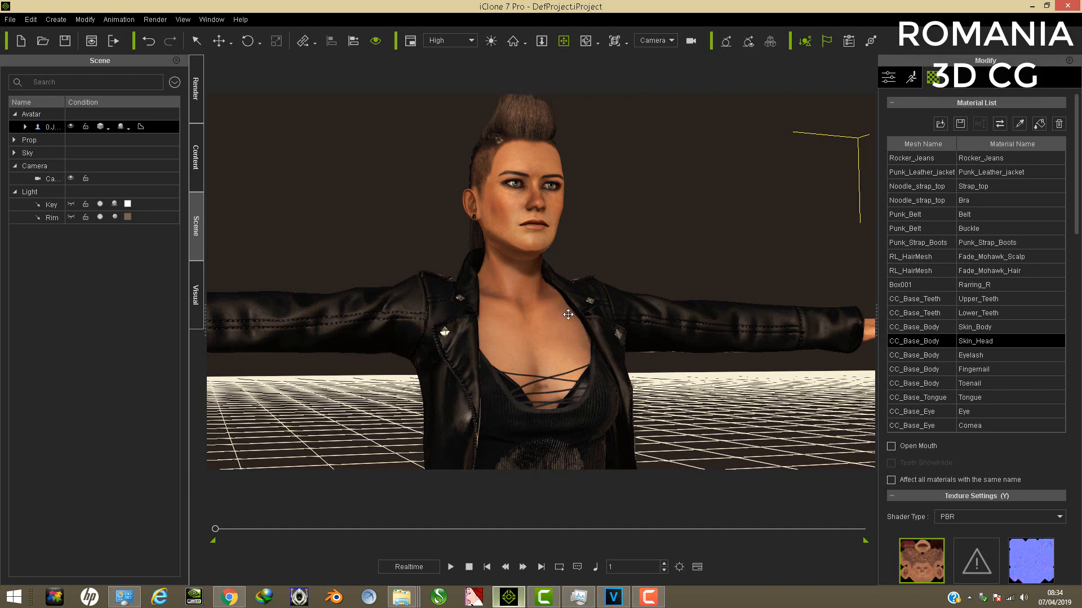
pyautogui.click(1019, 124)
pyautogui.click(529, 324)
pyautogui.scroll(-12, 958, 338)
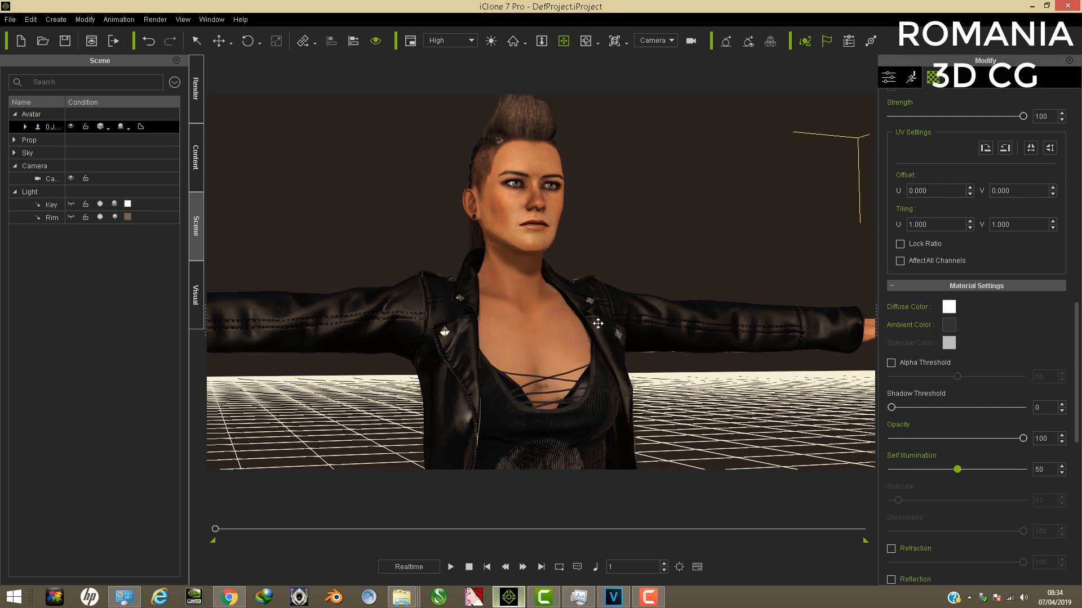
# - Compare Skin_Body's Self Illumination at 0 and 40 with the avatar seen from behind, and set it to 50
pyautogui.moveTo(474, 275); pyautogui.dragTo(495, 304, button='right')
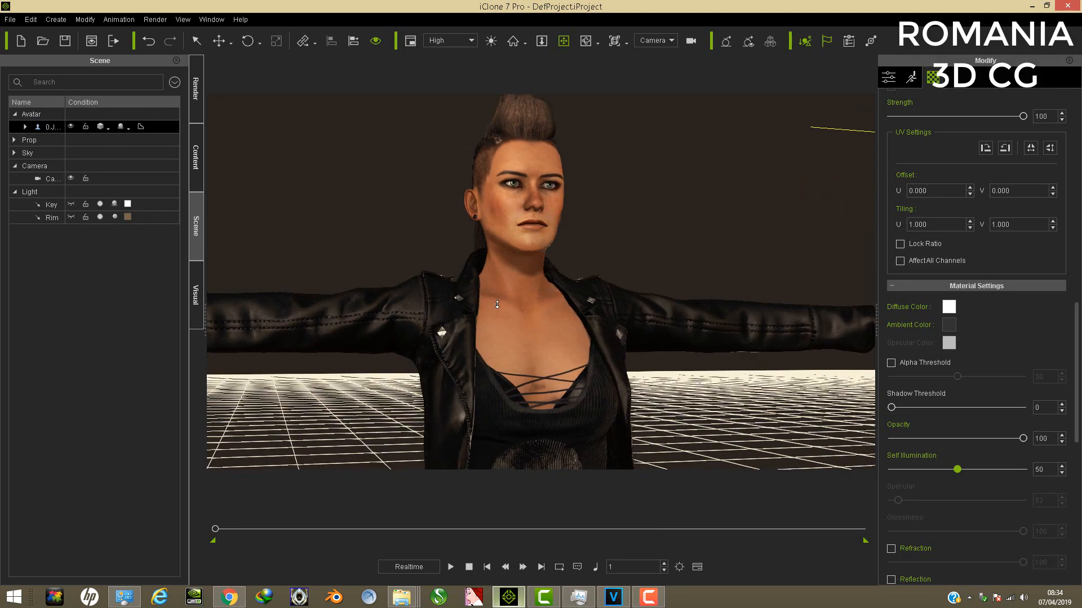
pyautogui.scroll(-5, 510, 301)
pyautogui.moveTo(555, 283); pyautogui.dragTo(555, 160, button='middle')
pyautogui.moveTo(451, 263); pyautogui.dragTo(862, 307, button='right')
pyautogui.moveTo(568, 257); pyautogui.dragTo(692, 272, button='right')
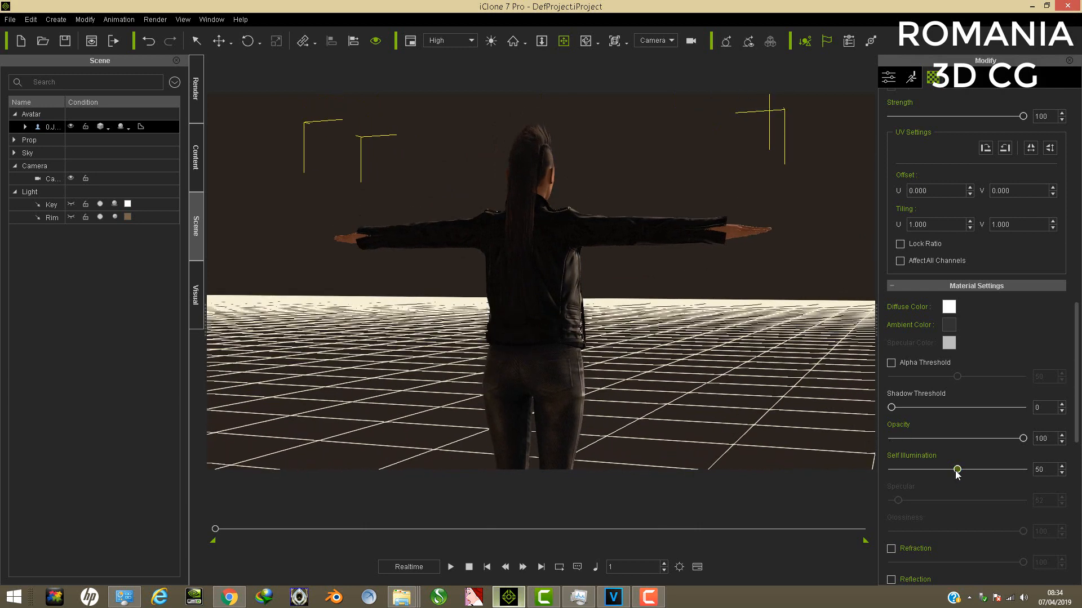
pyautogui.moveTo(951, 469); pyautogui.dragTo(757, 467)
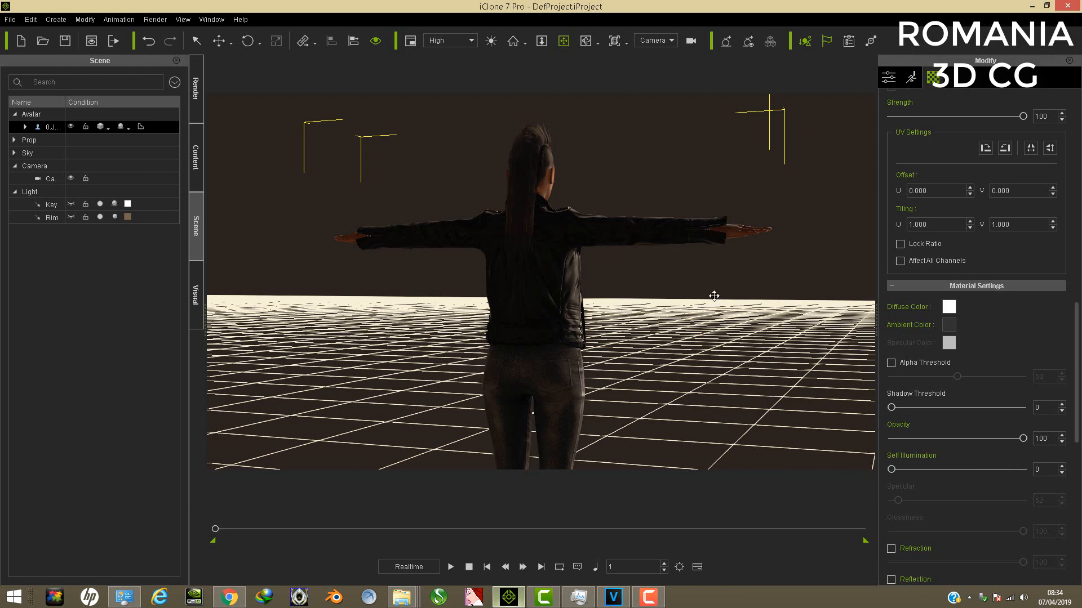
pyautogui.moveTo(893, 469); pyautogui.dragTo(895, 468)
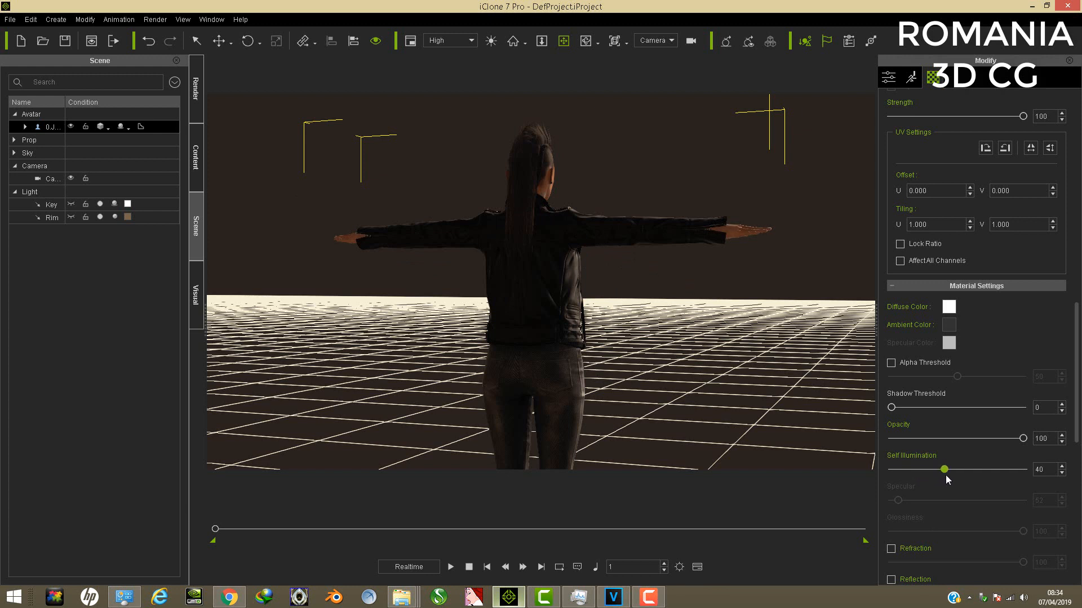
pyautogui.moveTo(945, 479); pyautogui.dragTo(945, 477)
pyautogui.press('Return')
pyautogui.write('50')
pyautogui.press('Return')
# - Pick the Fade_Mohawk_Scalp material from the avatar's head and try out different Self Illumination values on it
pyautogui.moveTo(1077, 360); pyautogui.dragTo(1076, 149)
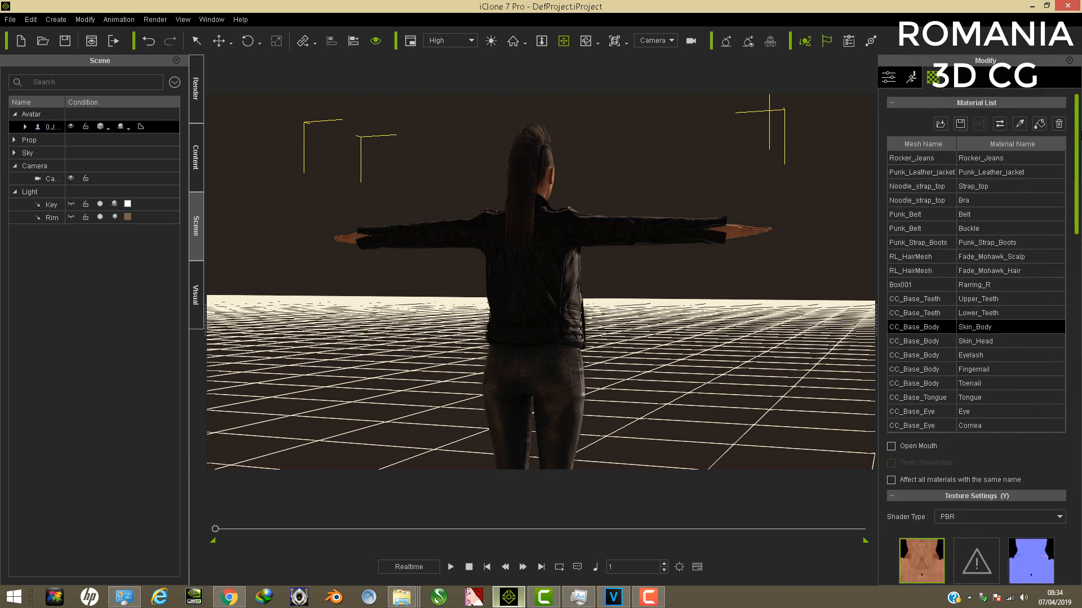
pyautogui.click(1019, 125)
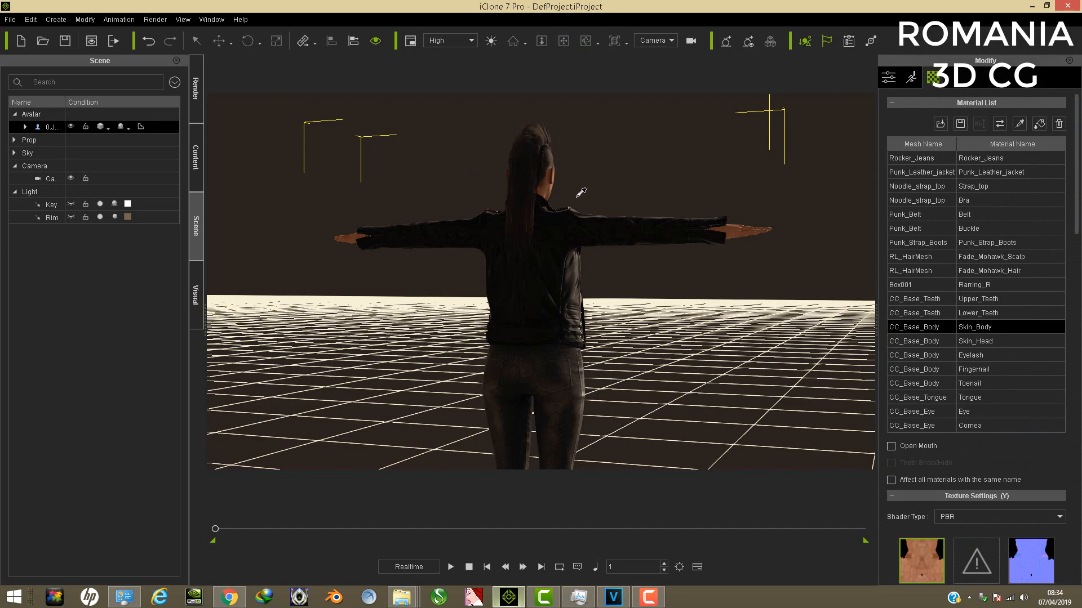
pyautogui.click(549, 180)
pyautogui.moveTo(1077, 226); pyautogui.dragTo(1070, 426)
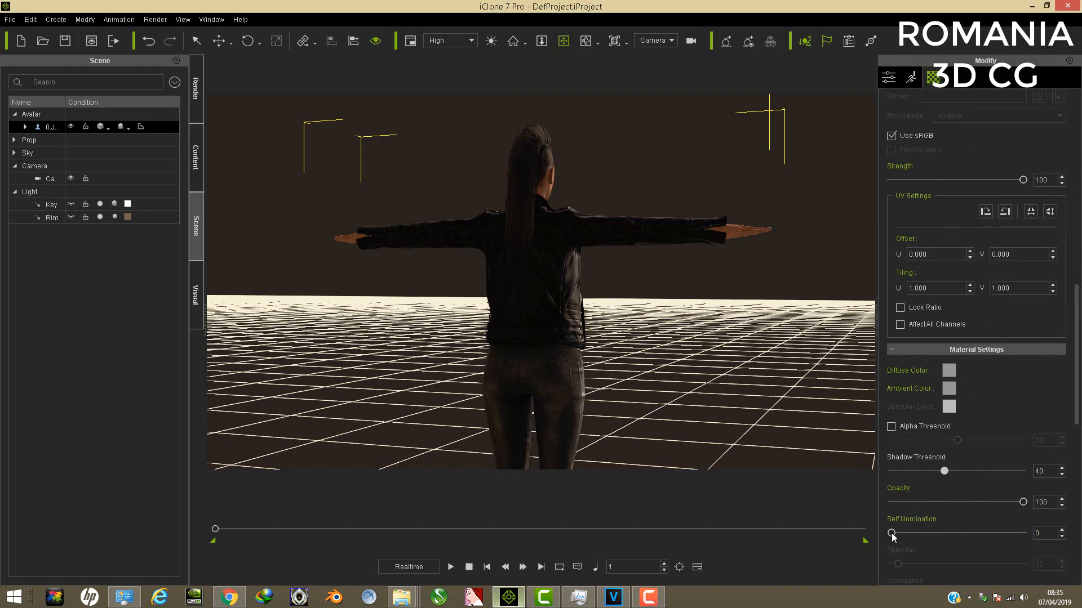
pyautogui.moveTo(955, 536); pyautogui.dragTo(832, 513)
pyautogui.moveTo(1029, 516); pyautogui.dragTo(632, 488)
# - Raise the Fade_Mohawk_Scalp material's Self Illumination to 100 with the back of the head in close view
pyautogui.scroll(-2, 536, 214)
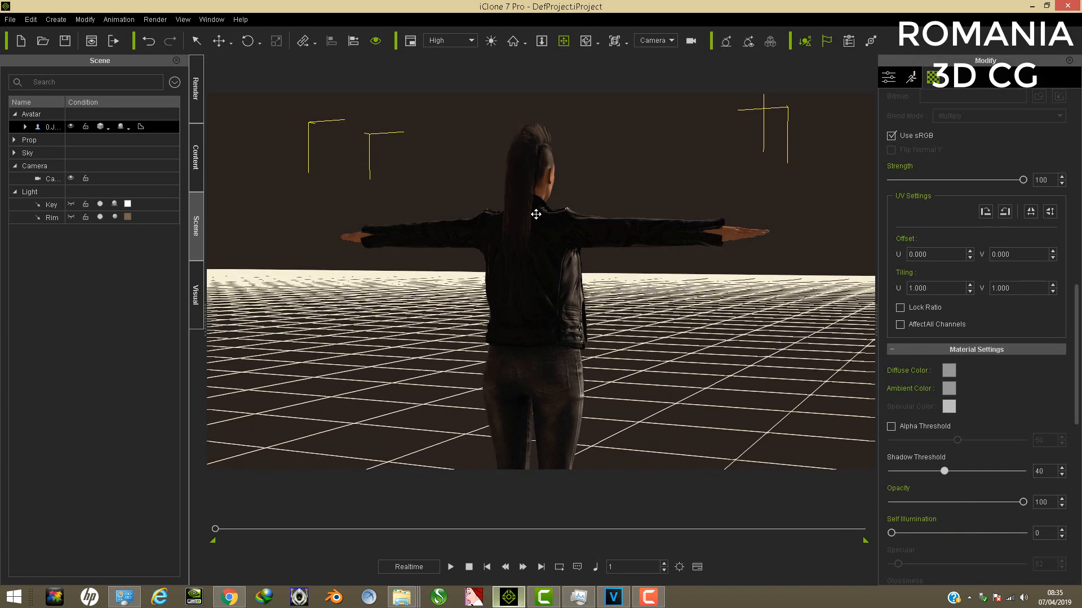
pyautogui.scroll(6, 544, 208)
pyautogui.moveTo(562, 164); pyautogui.dragTo(563, 345)
pyautogui.moveTo(663, 145); pyautogui.dragTo(631, 225)
pyautogui.moveTo(631, 225); pyautogui.dragTo(602, 220, button='right')
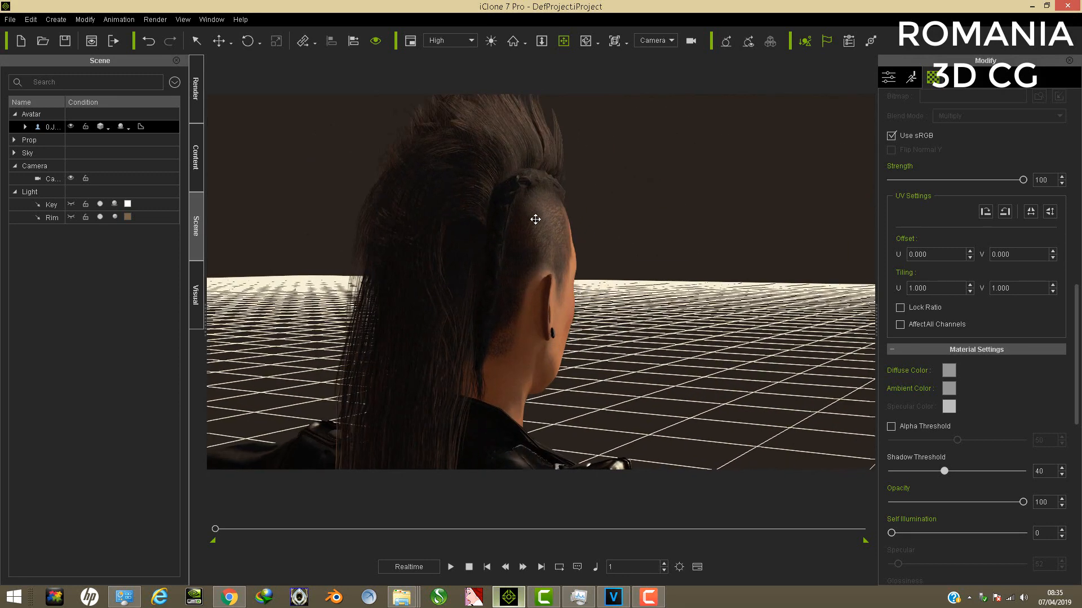
pyautogui.moveTo(573, 209); pyautogui.dragTo(568, 204)
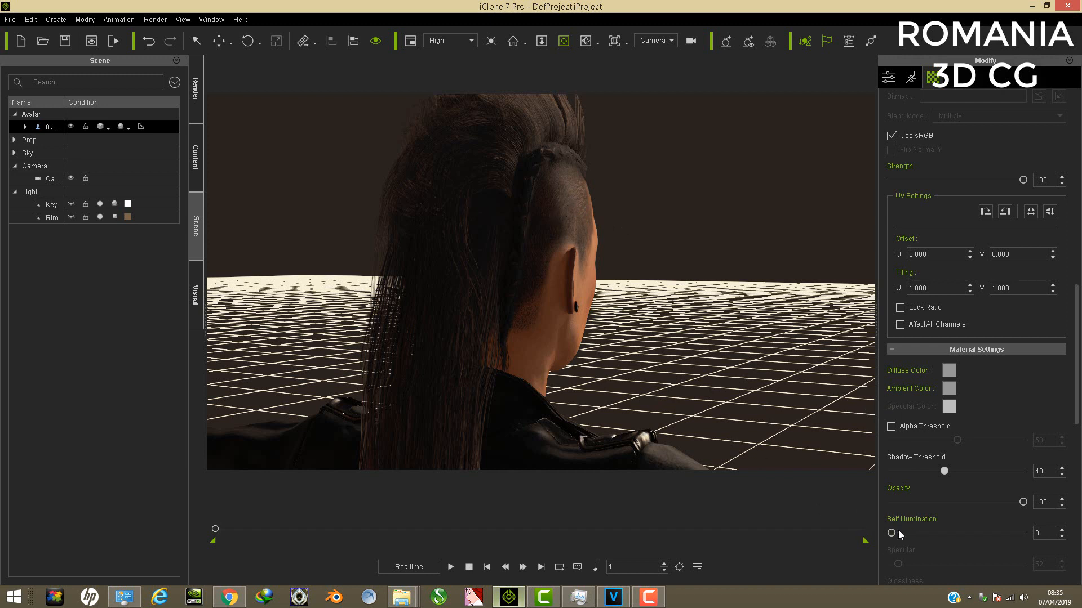
pyautogui.moveTo(892, 533); pyautogui.dragTo(908, 536)
pyautogui.moveTo(986, 536); pyautogui.dragTo(1032, 537)
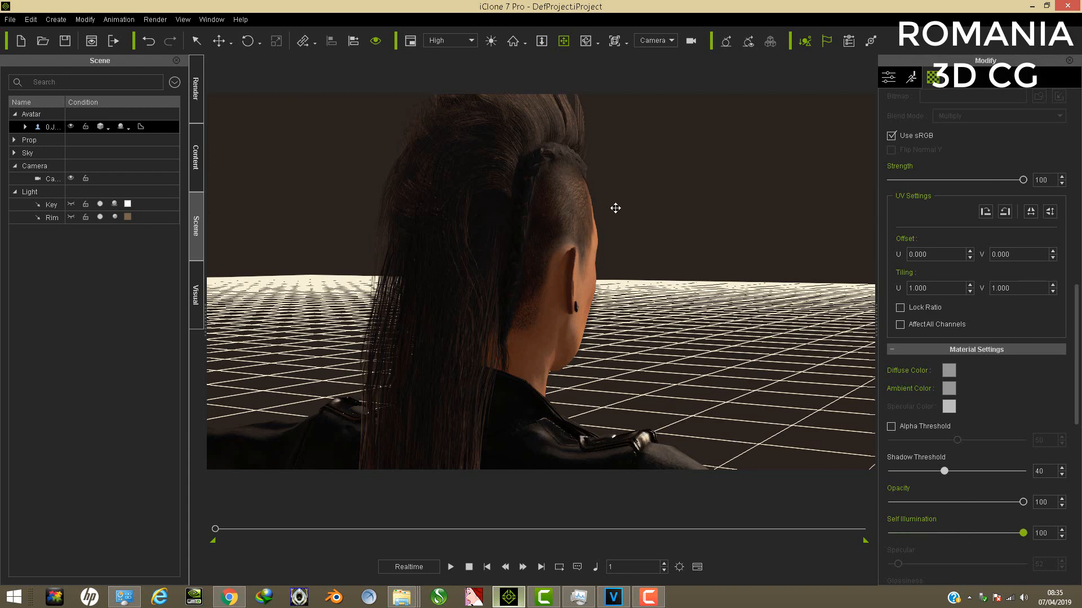
# - Examine the shaved scalp close up and compare its look with Self Illumination at 0 and 100
pyautogui.click(541, 40)
pyautogui.moveTo(582, 215); pyautogui.dragTo(608, 201)
pyautogui.click(563, 40)
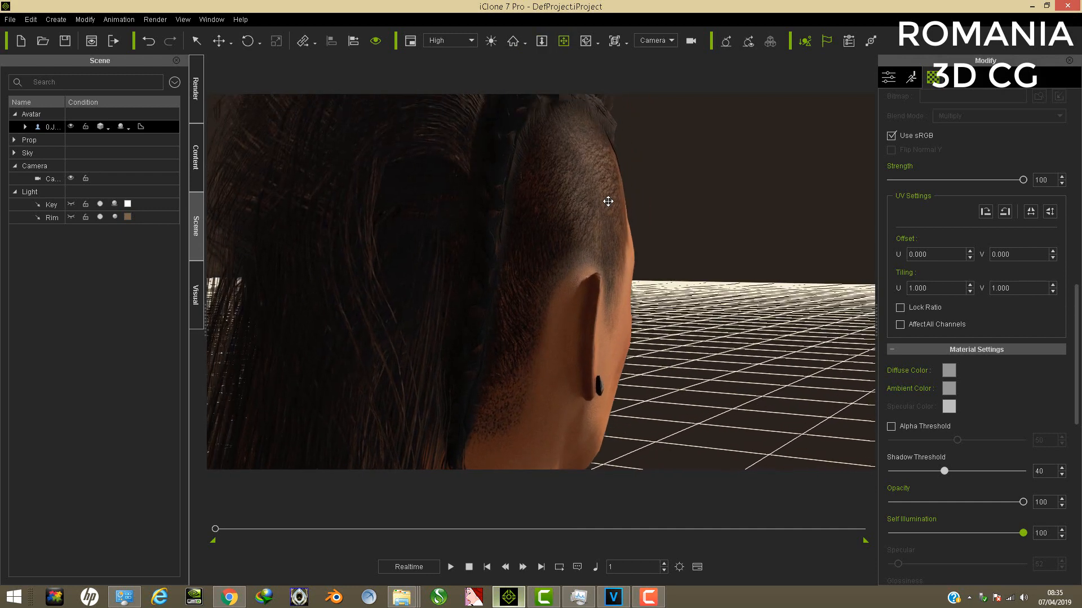
pyautogui.moveTo(569, 202); pyautogui.dragTo(556, 201, button='right')
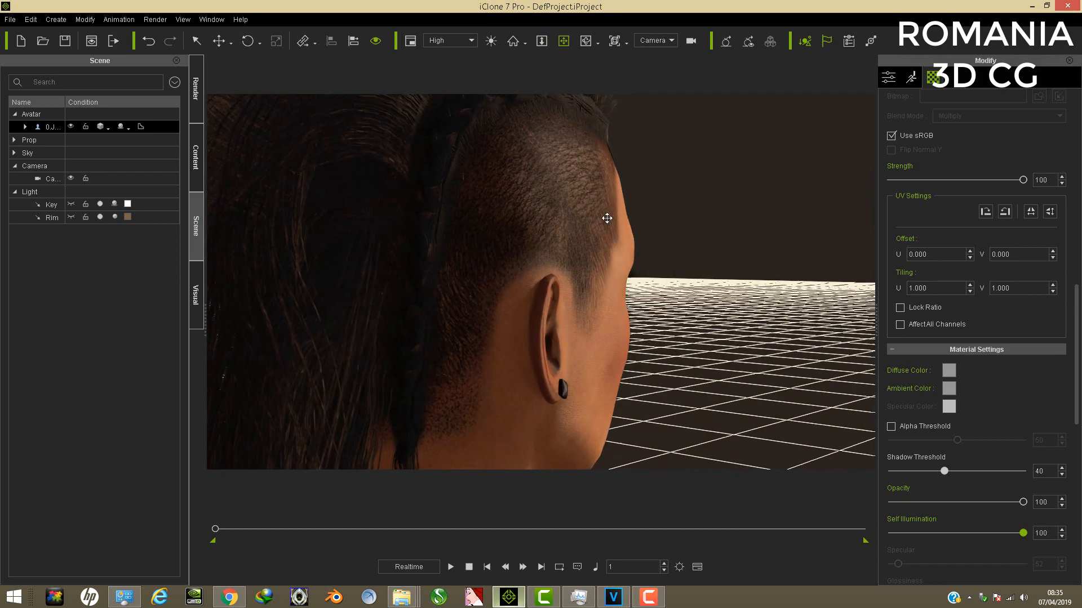
pyautogui.moveTo(607, 217); pyautogui.dragTo(627, 196)
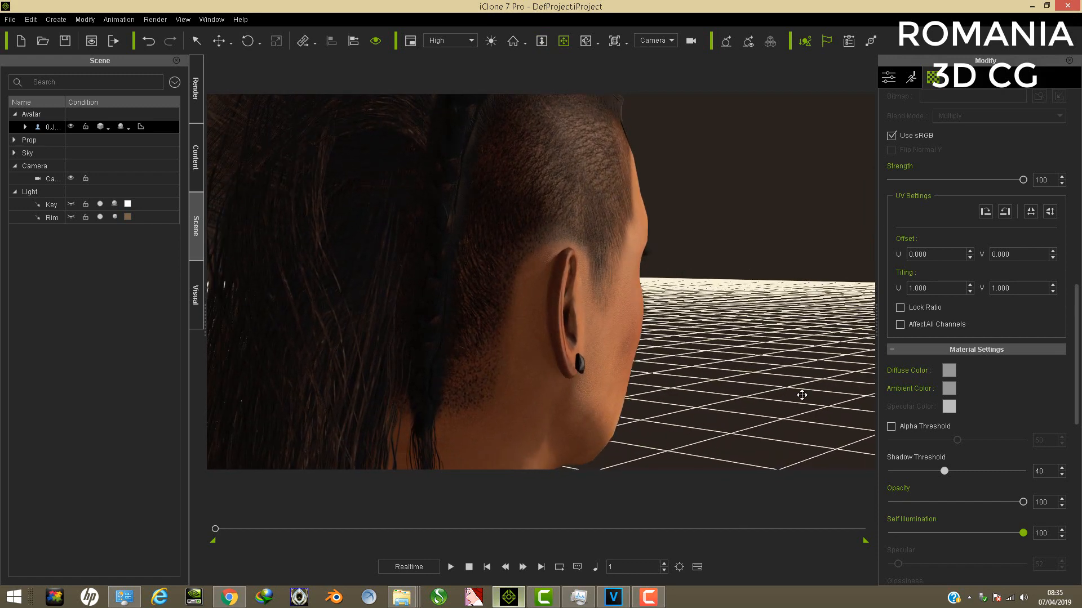
pyautogui.moveTo(632, 361); pyautogui.dragTo(631, 369)
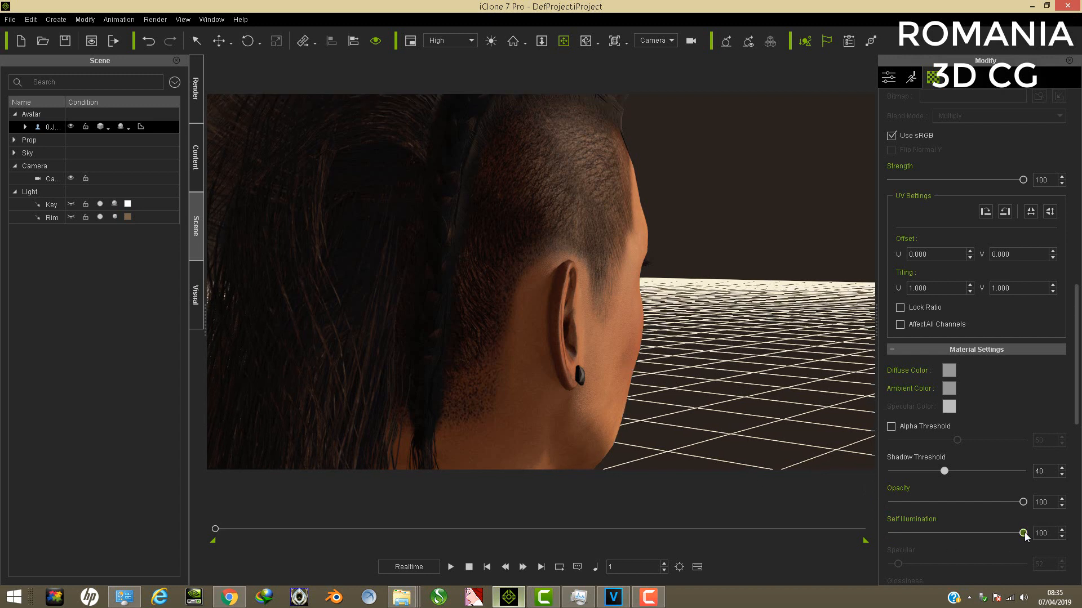
pyautogui.moveTo(1005, 534); pyautogui.dragTo(868, 532)
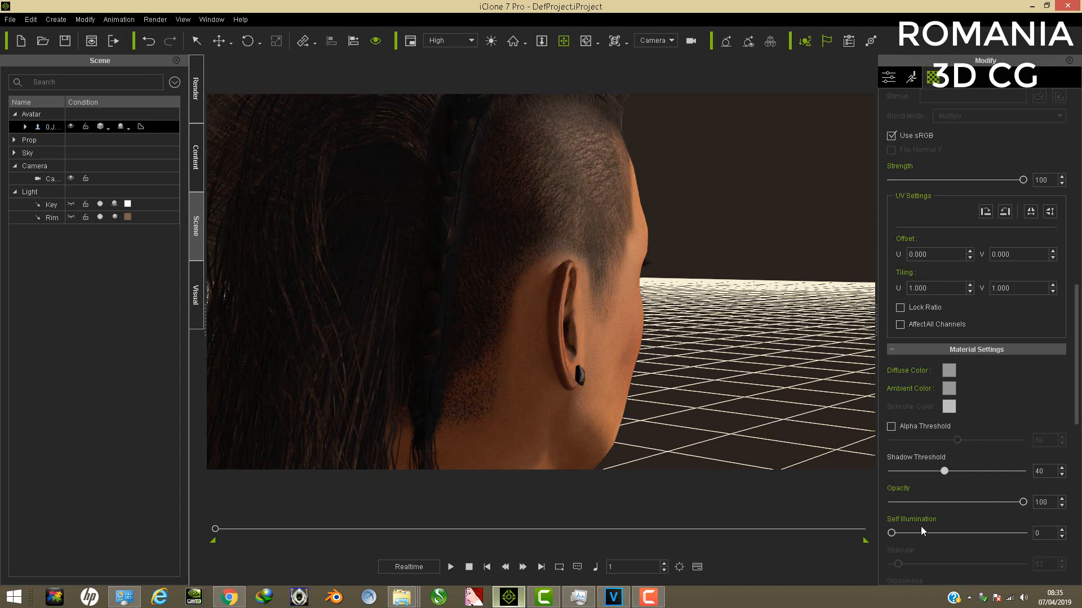
pyautogui.moveTo(897, 534); pyautogui.dragTo(1023, 533)
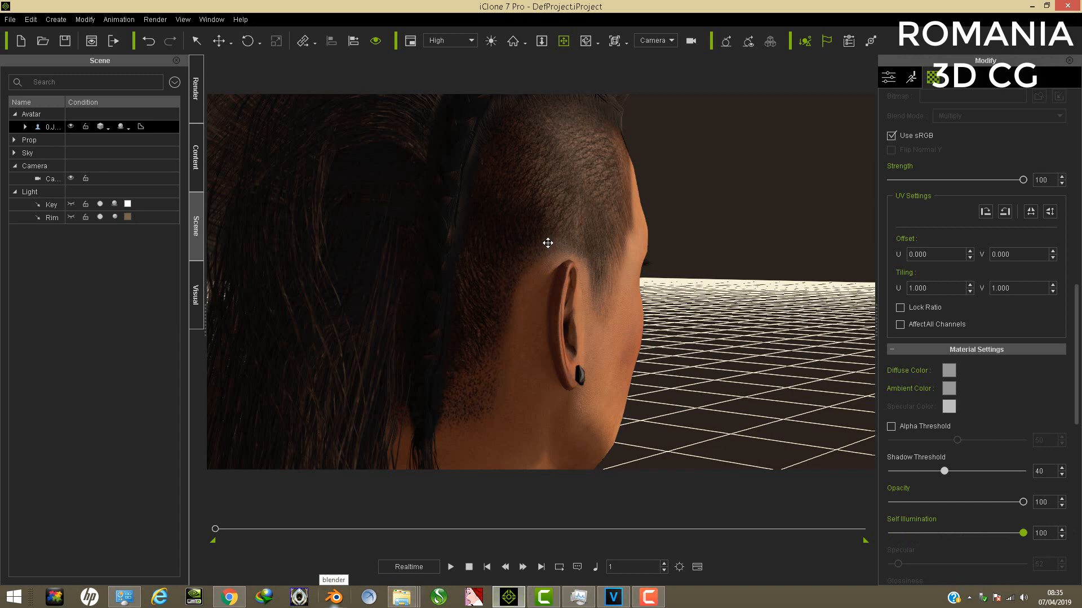
pyautogui.moveTo(583, 236); pyautogui.dragTo(590, 234, button='right')
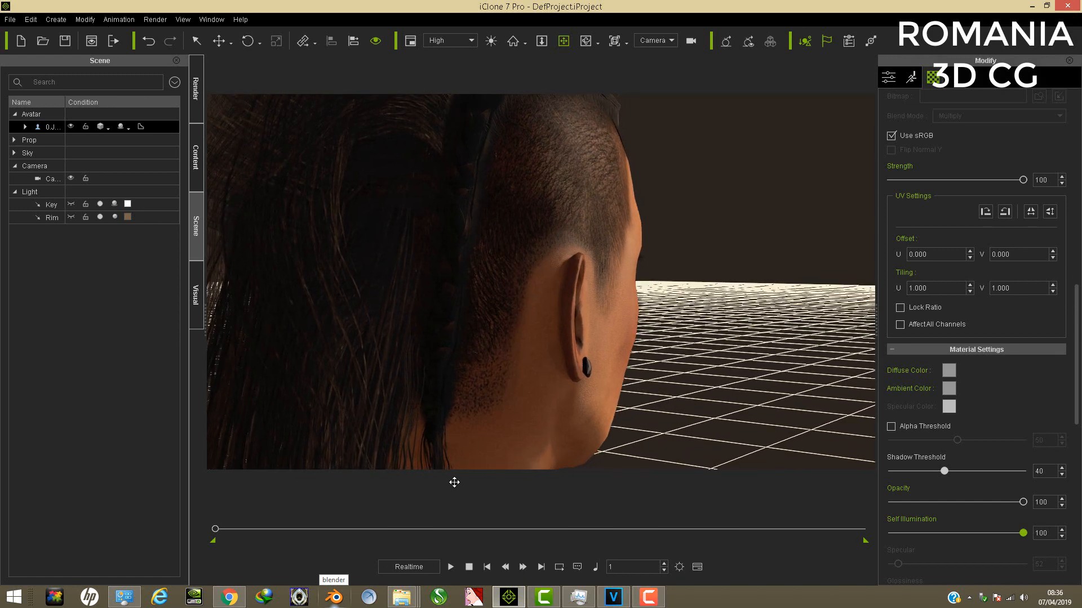
# - Play the timeline twice from the first frame to check the camera movement, opening the camera's settings in between
pyautogui.click(450, 566)
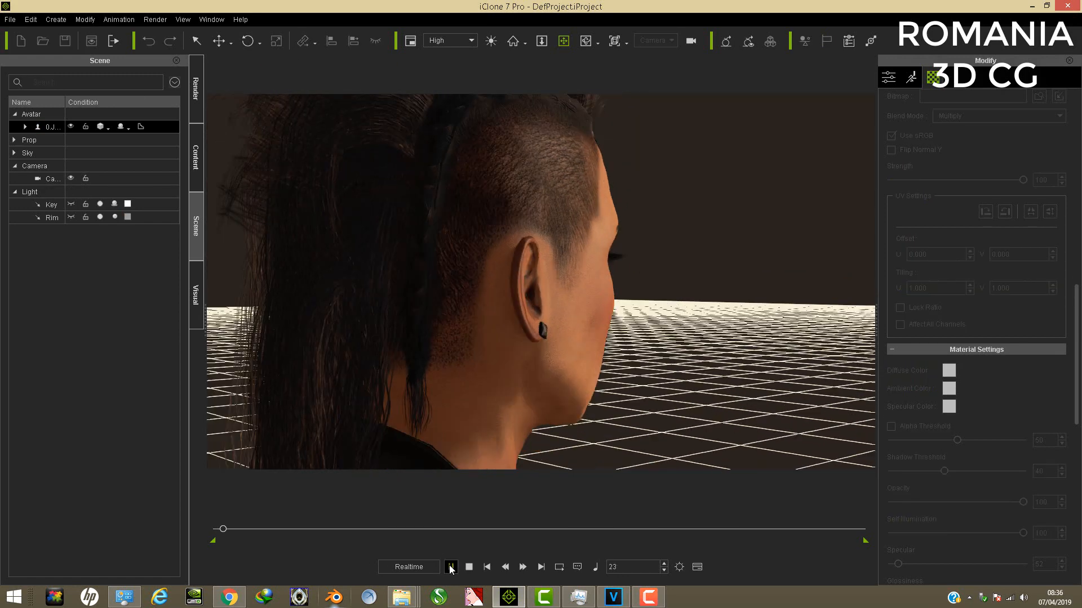
pyautogui.click(487, 568)
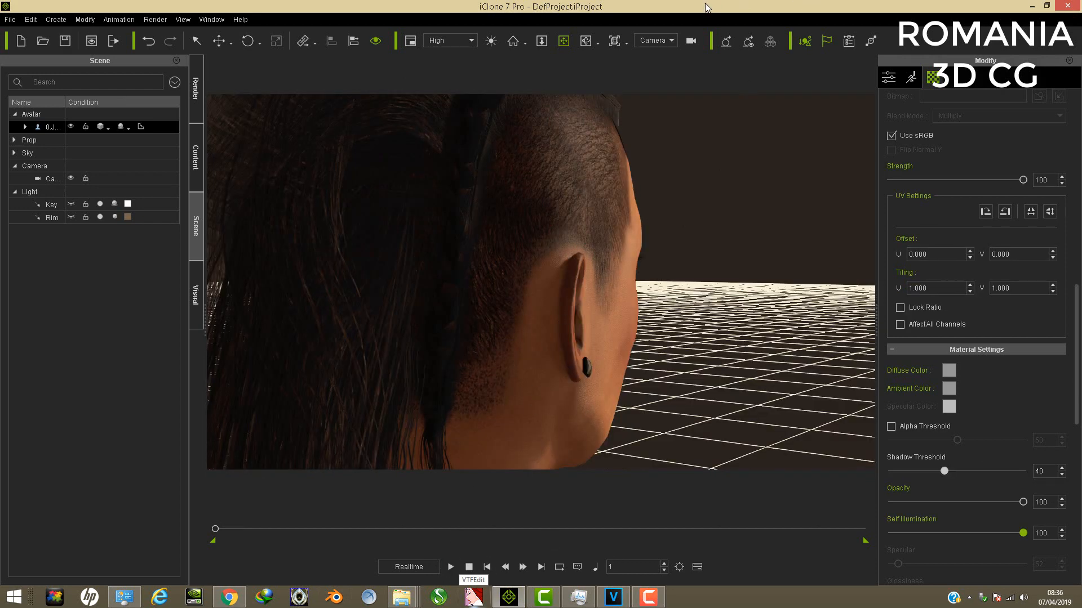
pyautogui.click(693, 42)
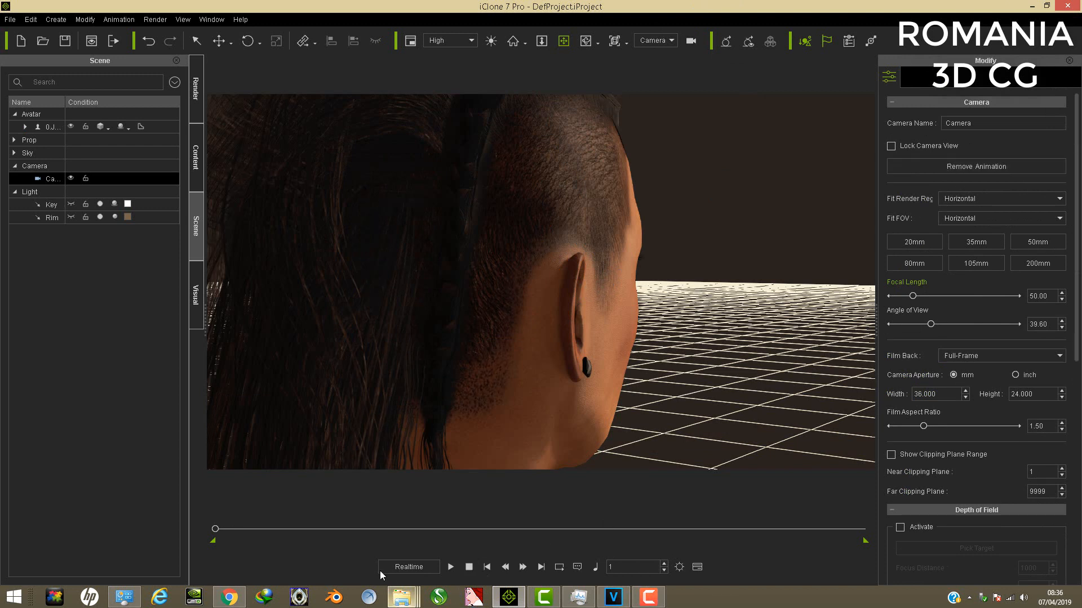
pyautogui.click(451, 568)
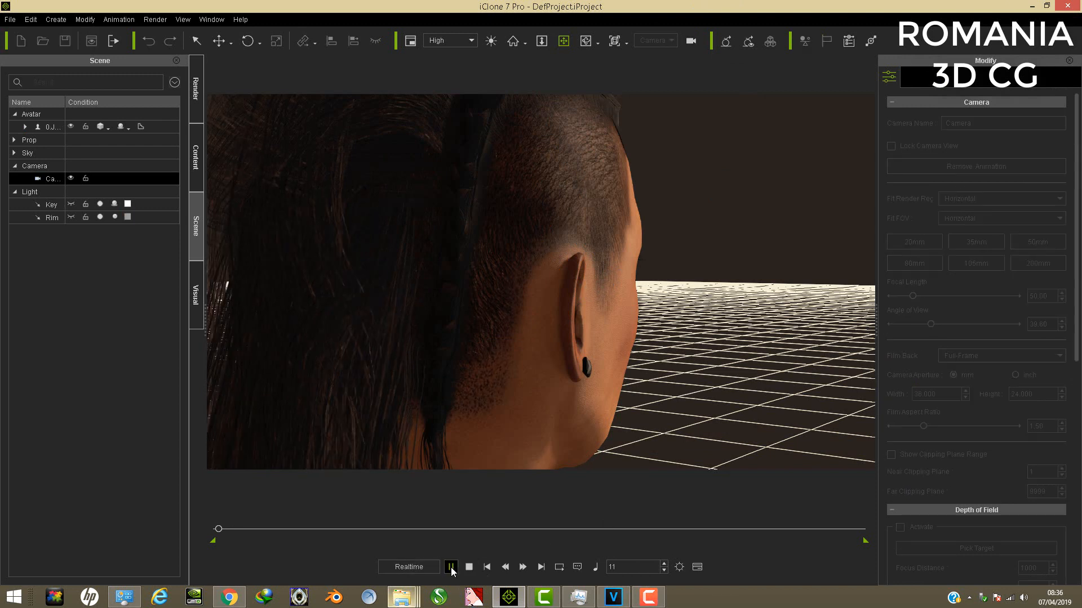
pyautogui.click(450, 567)
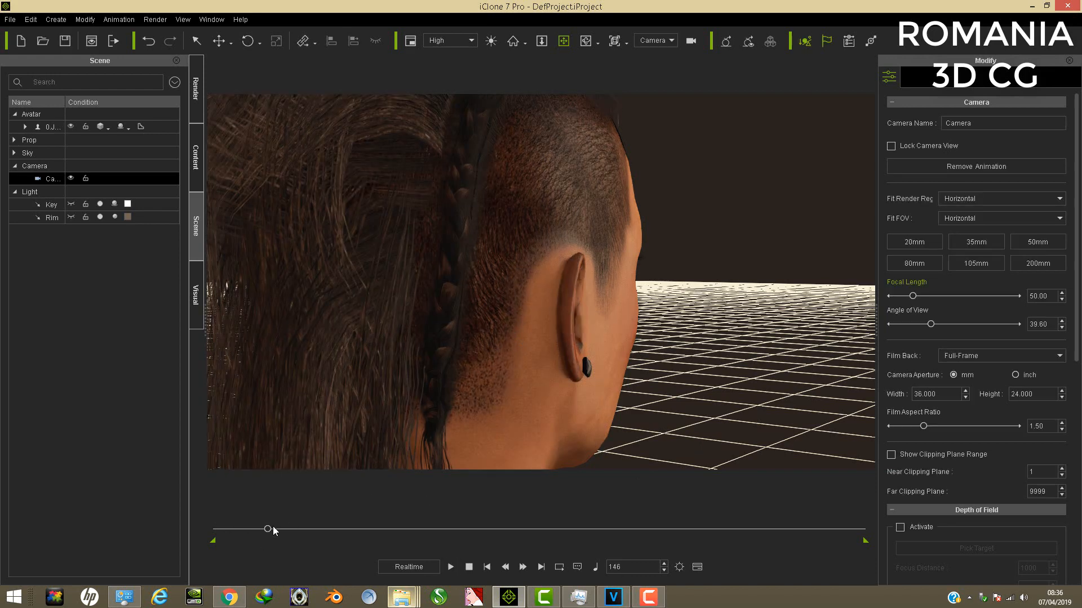
# - Go to frame 98 and swing the camera around to a front close-up of the avatar's face
pyautogui.moveTo(274, 531); pyautogui.dragTo(252, 533)
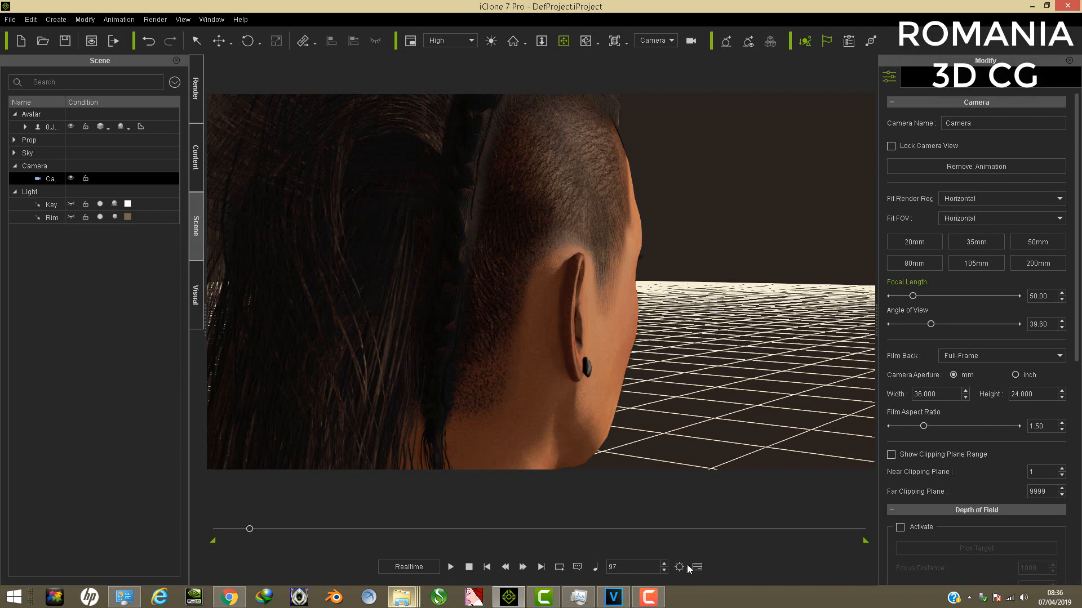
pyautogui.click(664, 565)
pyautogui.click(587, 326)
pyautogui.moveTo(363, 346); pyautogui.dragTo(173, 368, button='right')
pyautogui.moveTo(552, 316); pyautogui.dragTo(555, 285, button='right')
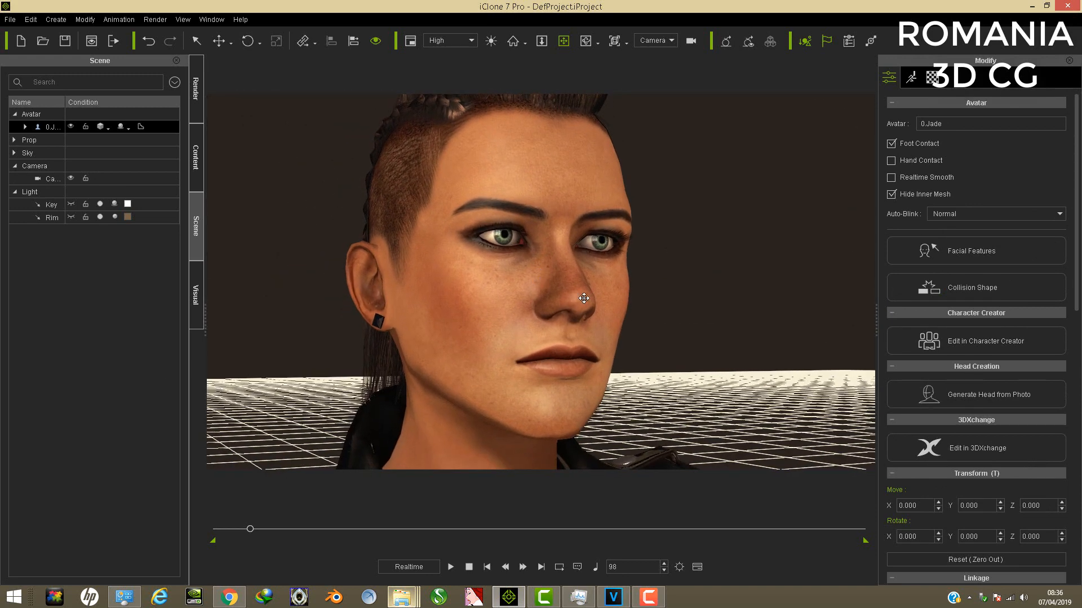
# - Pick the face material Skin_Head at frame 98 and lower its Self Illumination to 13
pyautogui.click(933, 77)
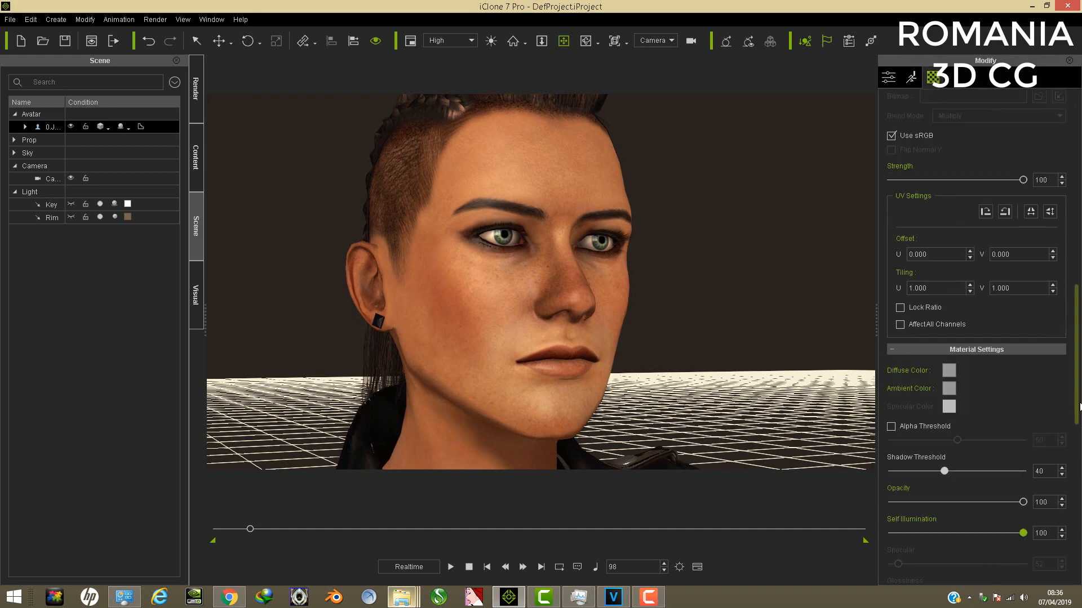
pyautogui.scroll(2, 1077, 405)
pyautogui.scroll(5, 1077, 338)
pyautogui.click(1019, 123)
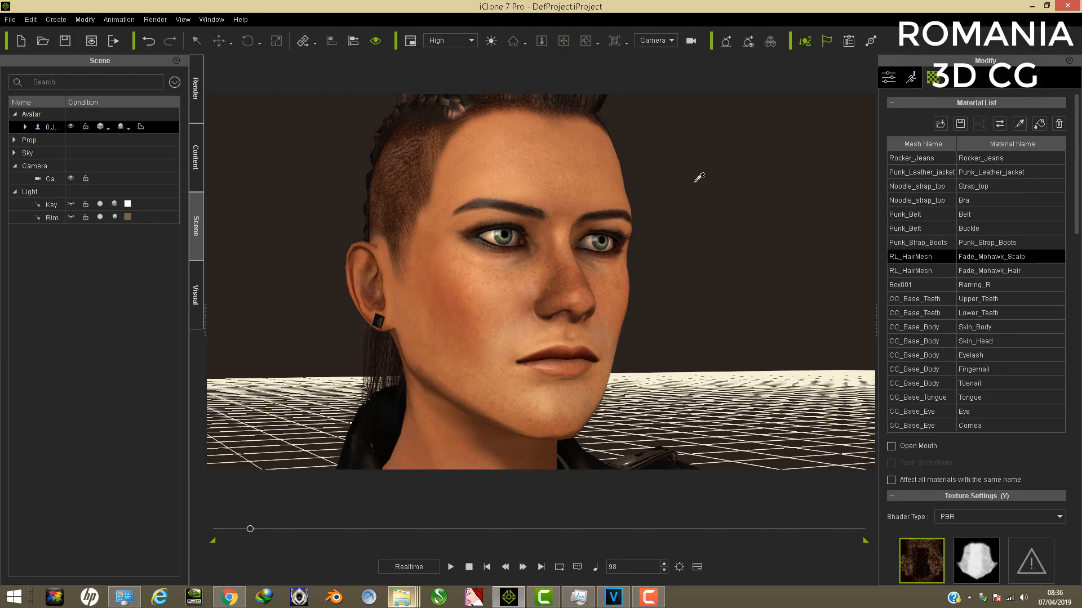
pyautogui.click(485, 160)
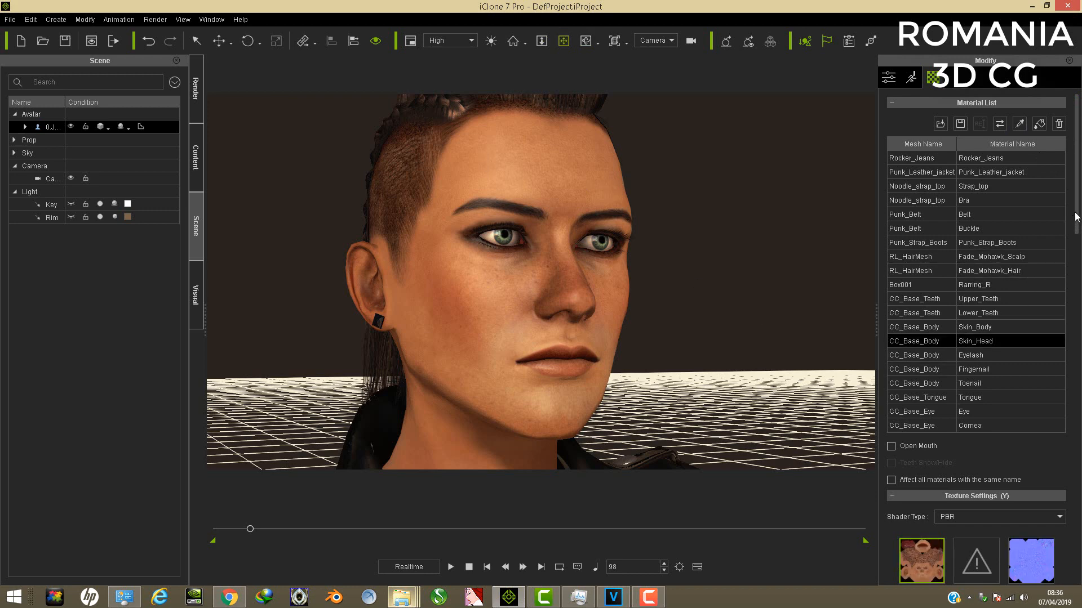
pyautogui.scroll(-1, 1071, 338)
pyautogui.scroll(-10, 1072, 338)
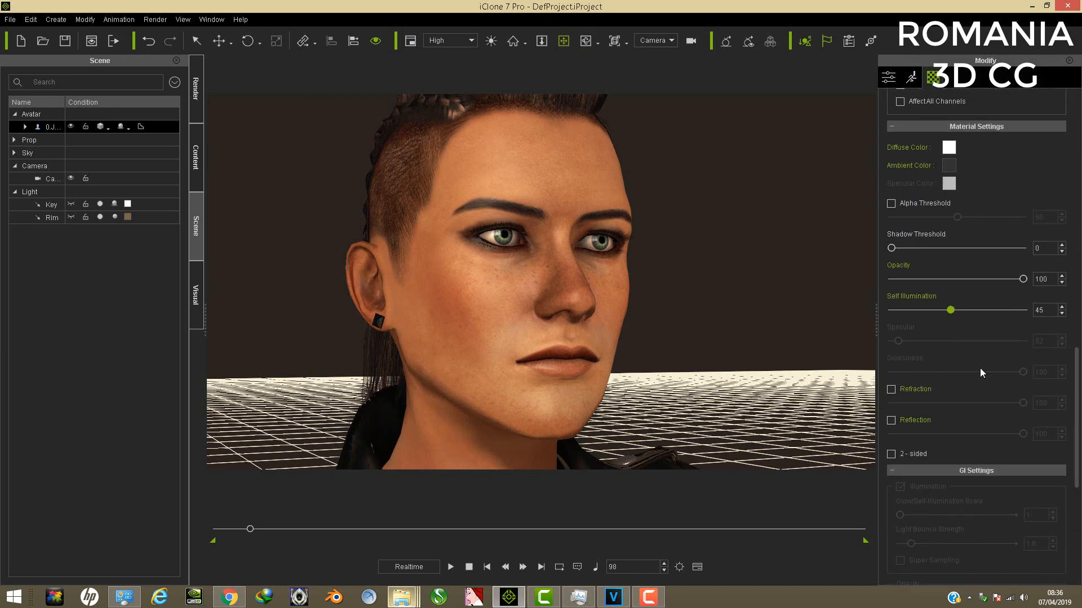
pyautogui.moveTo(950, 311); pyautogui.dragTo(746, 323)
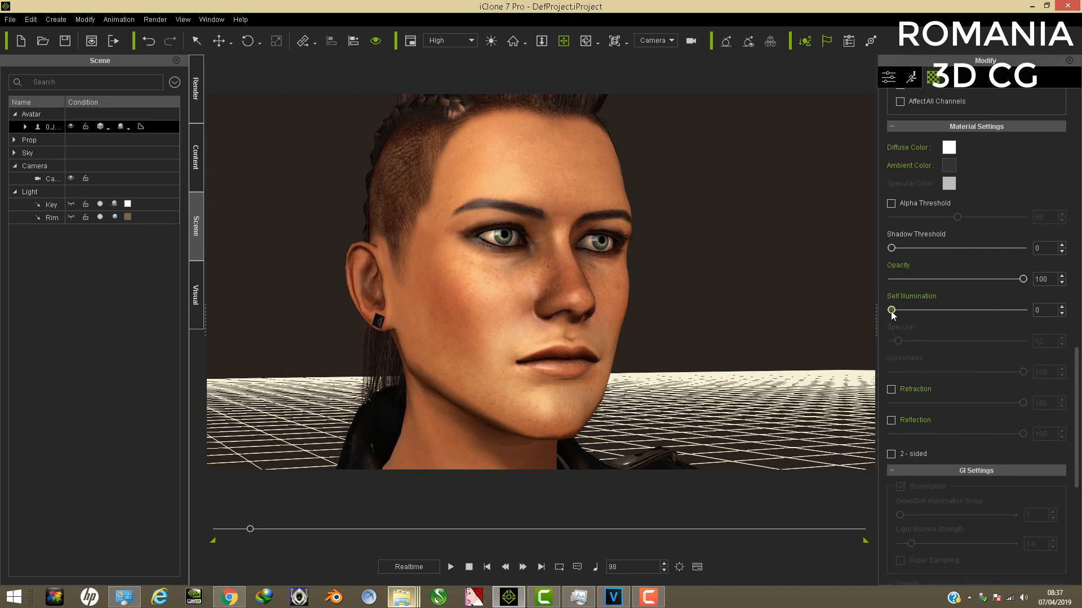
pyautogui.moveTo(914, 308)
pyautogui.mouseDown()
pyautogui.moveTo(945, 307)
pyautogui.moveTo(844, 309)
pyautogui.moveTo(904, 316)
pyautogui.mouseUp()
# - Play the animation from the first frame to review the camera move and the face's Self Illumination change
pyautogui.click(487, 568)
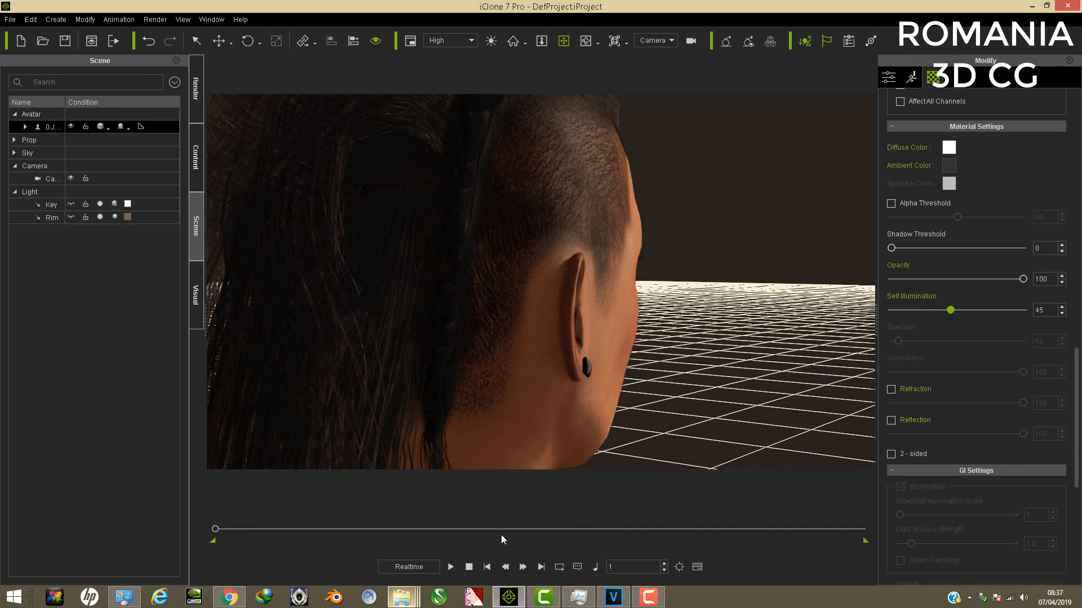
pyautogui.click(450, 569)
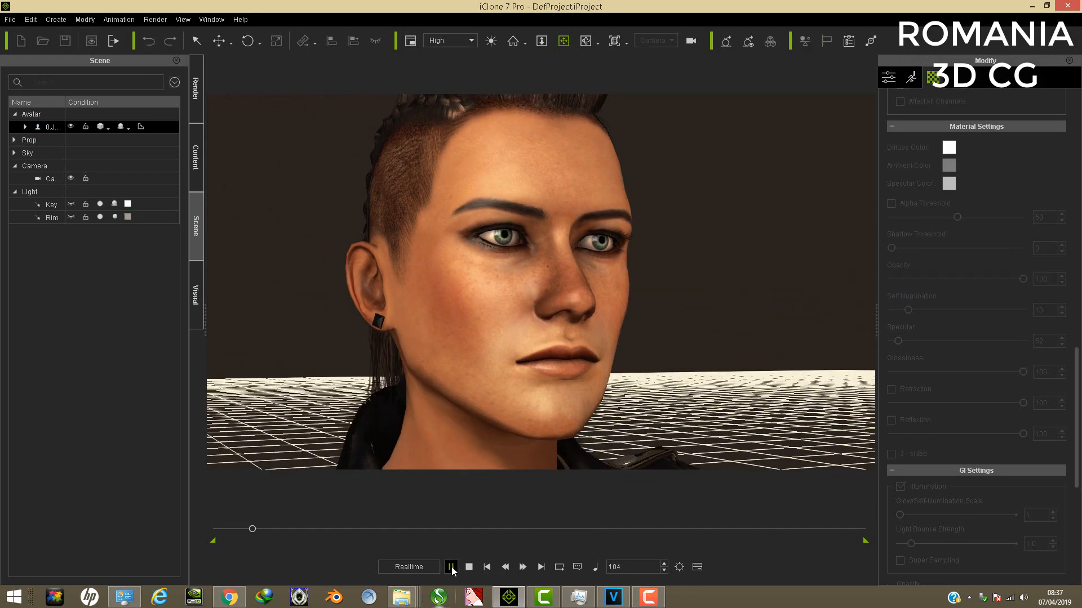
pyautogui.click(451, 567)
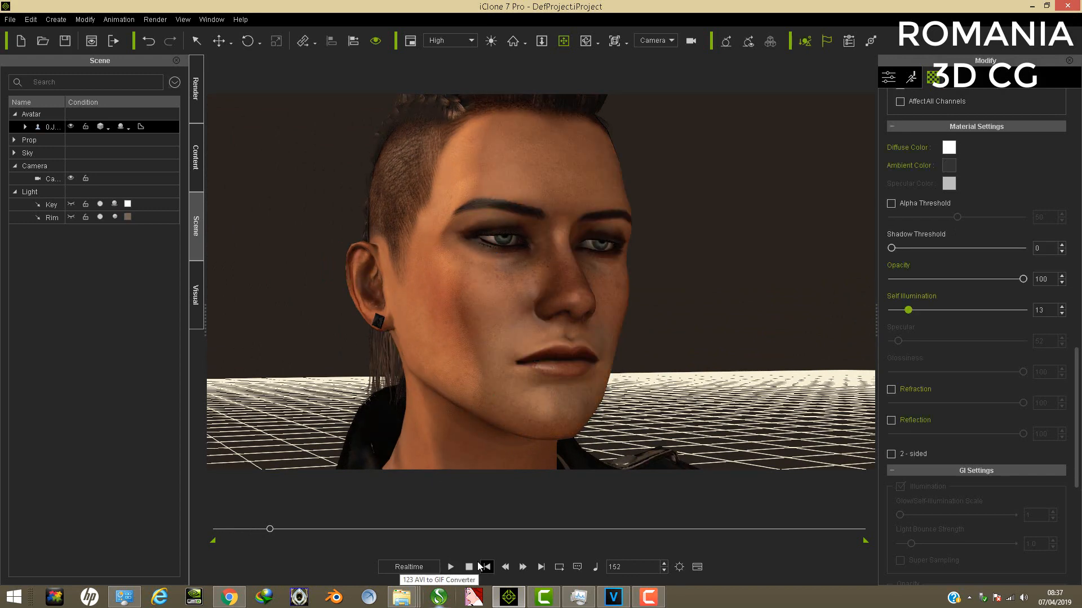
# - Replay the animation from the first frame and pause it around frame 119 to check the lighting on the face
pyautogui.click(486, 568)
pyautogui.click(450, 567)
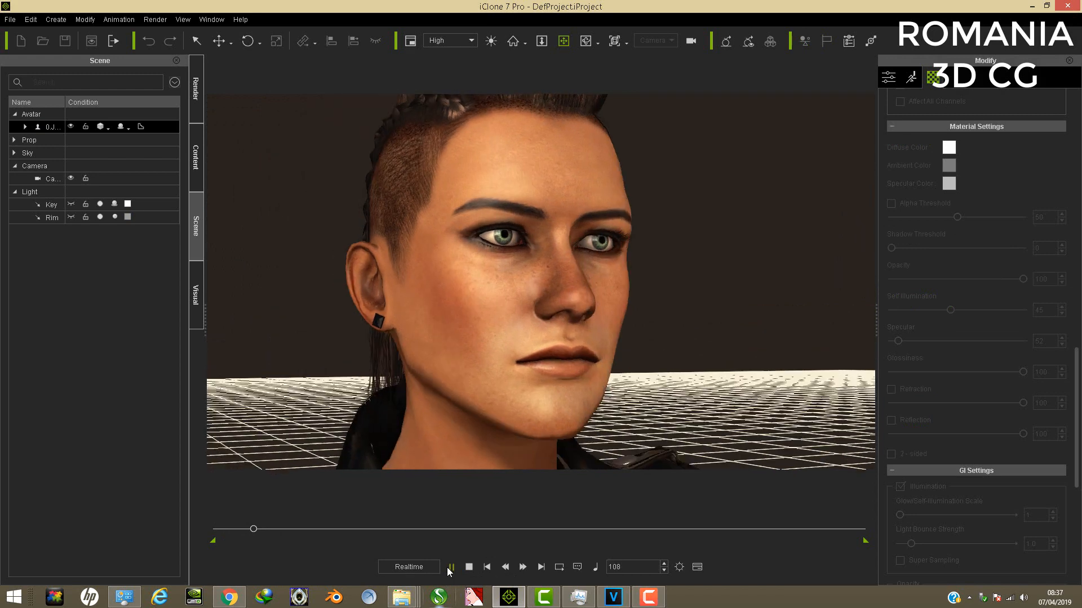
pyautogui.click(451, 567)
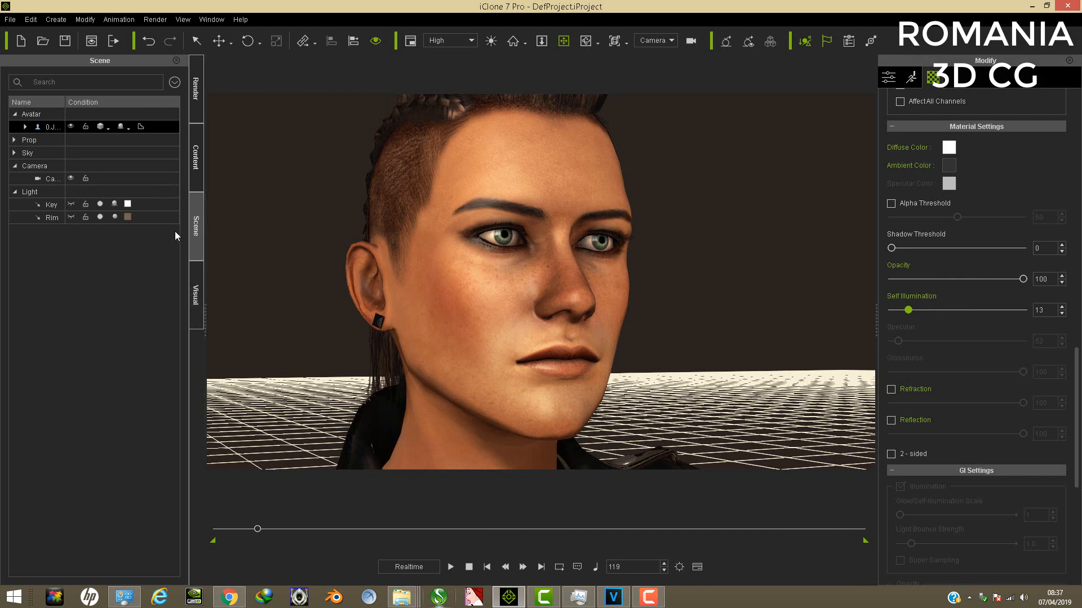
# - Show the Key light and rotate it to X 85.148, Y 321.882, Z 344.892 at frame 119 and to Z 314.003 at frame 1
pyautogui.click(63, 205)
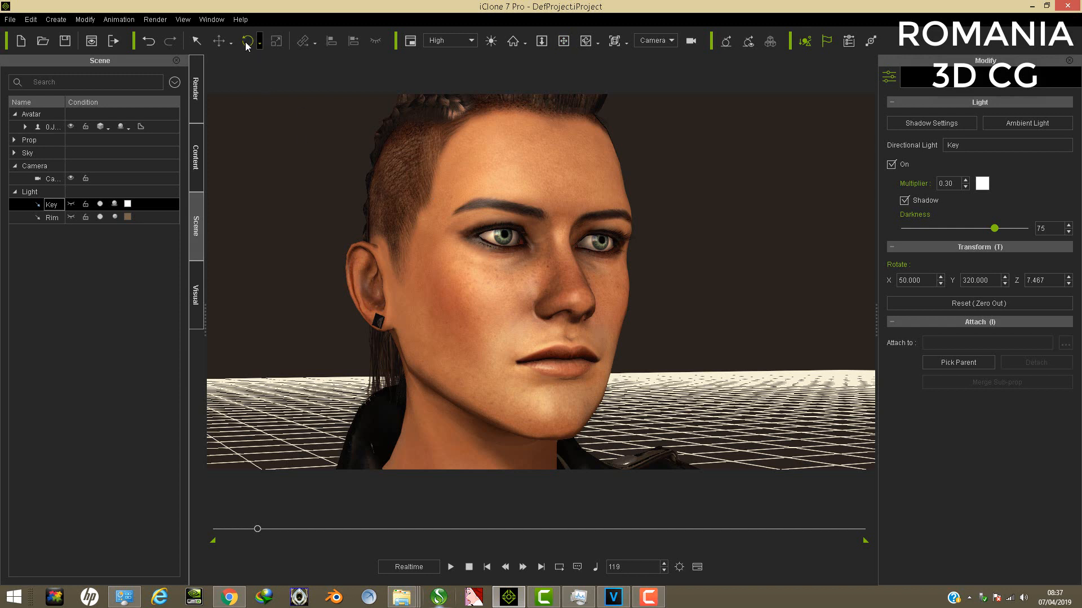
pyautogui.click(71, 205)
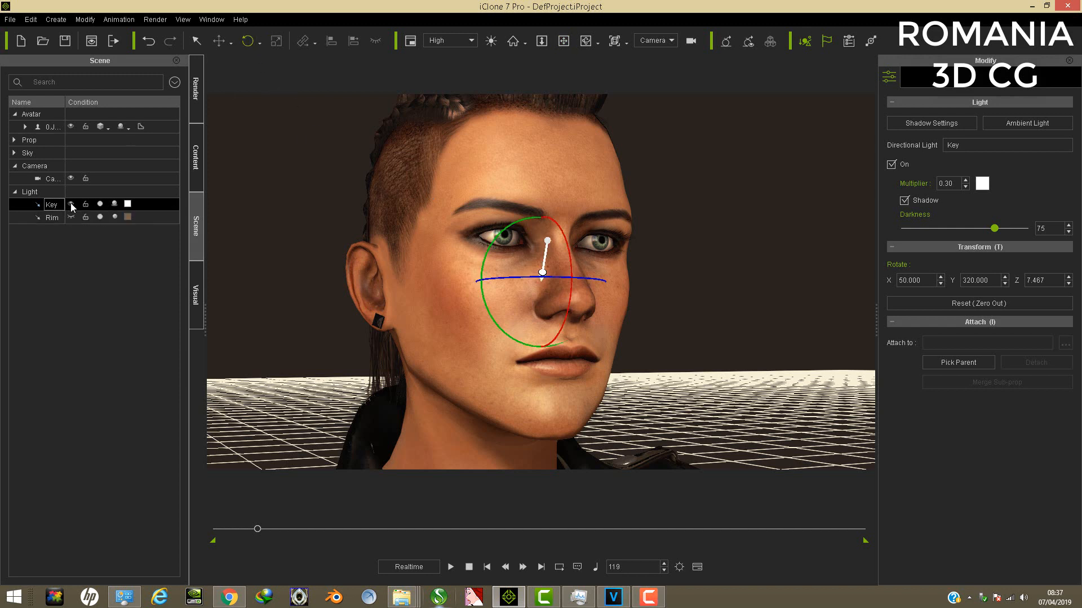
pyautogui.moveTo(568, 252); pyautogui.dragTo(567, 268)
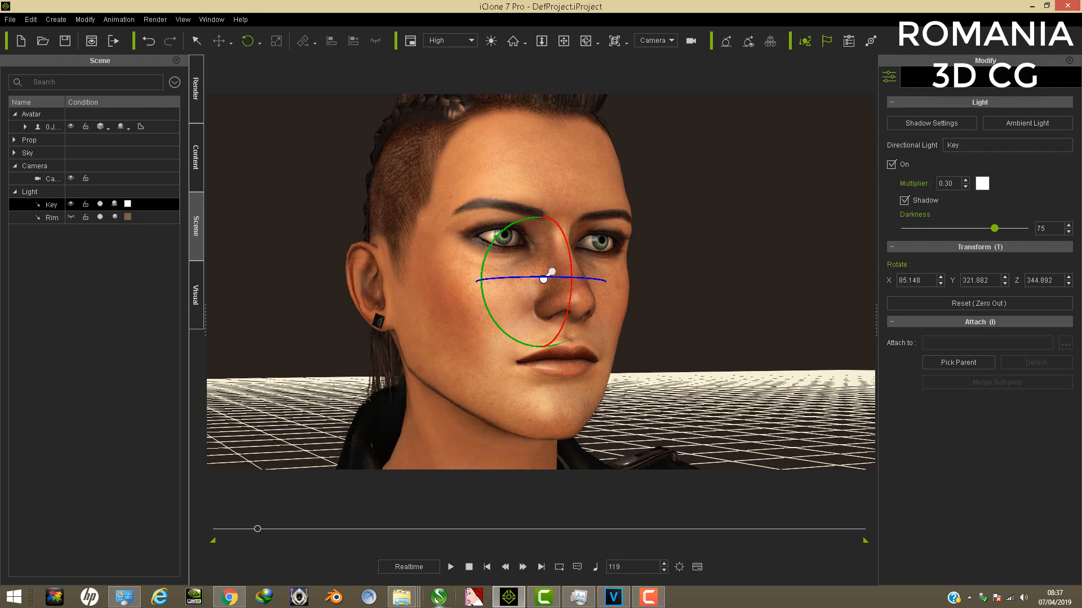
pyautogui.click(486, 569)
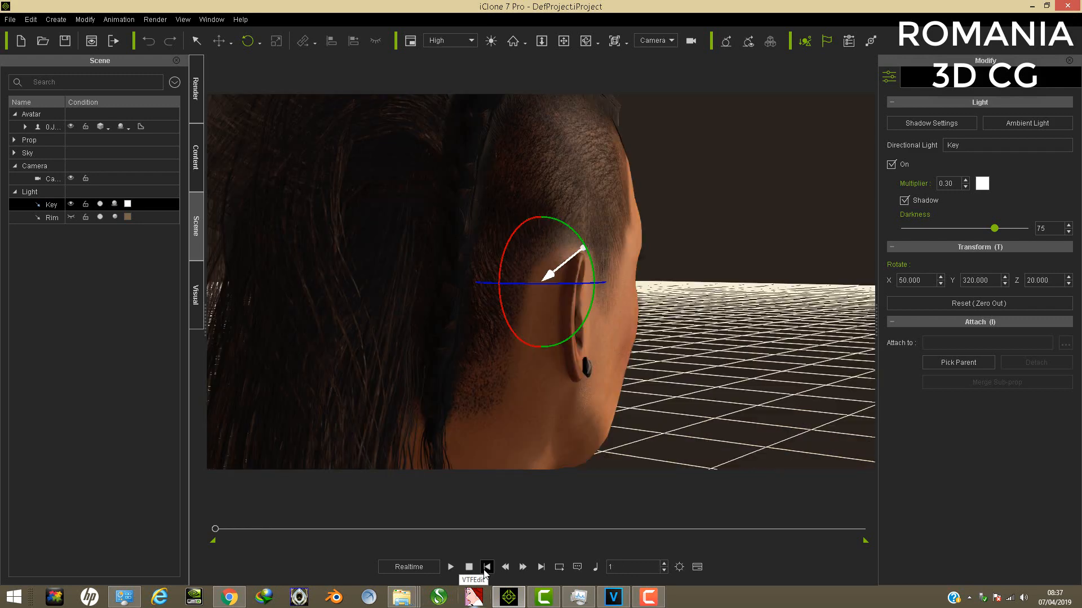
pyautogui.moveTo(531, 284); pyautogui.dragTo(497, 285)
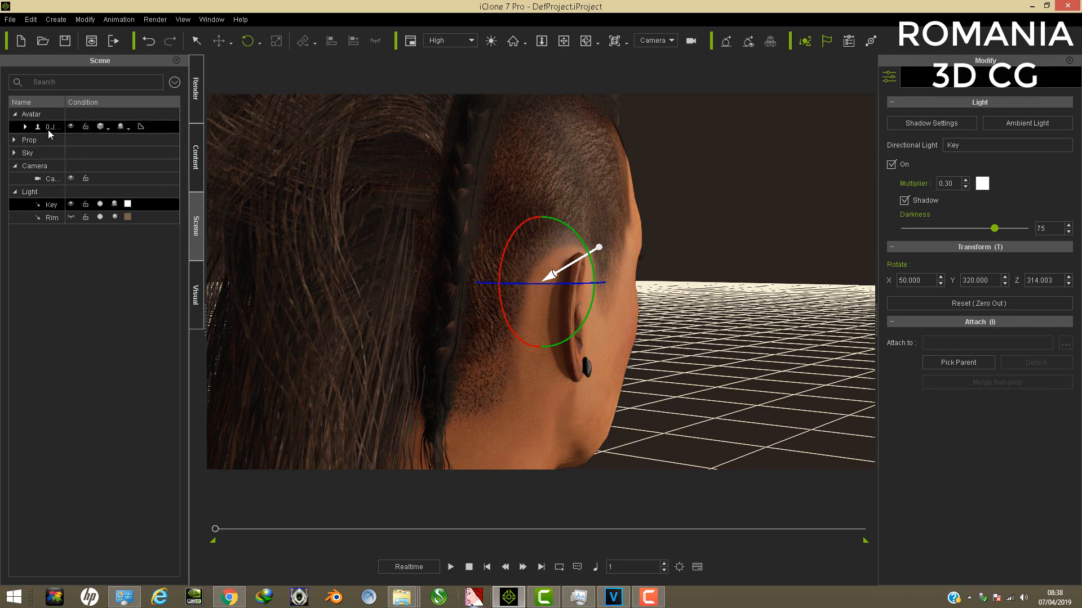
# - Select the avatar's hair and raise the Self Illumination of its Fade_Mohawk_Hair material to about 57 at frame 1
pyautogui.click(25, 127)
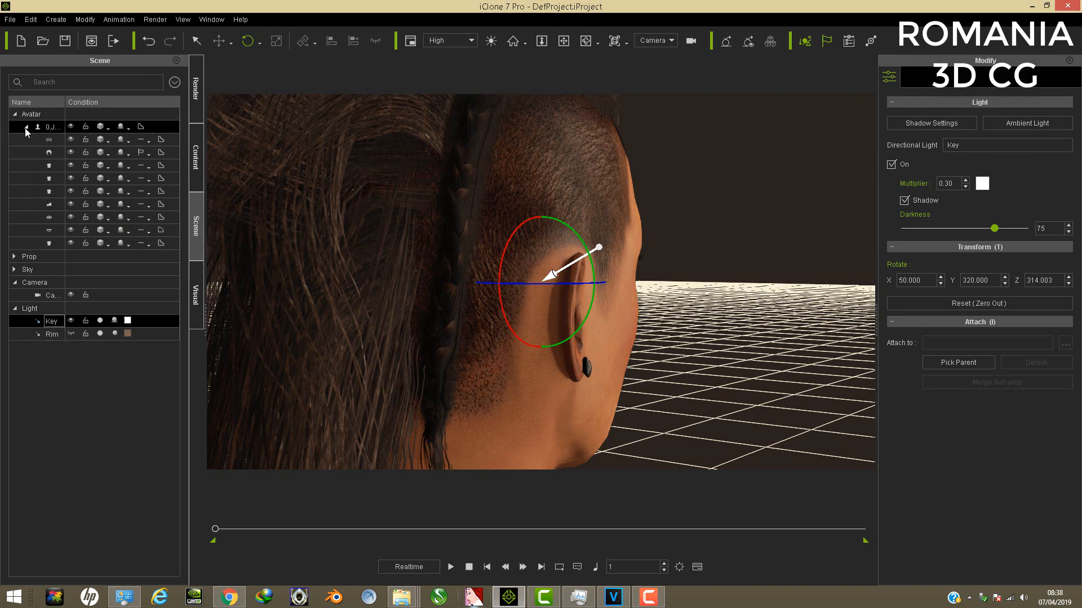
pyautogui.click(53, 152)
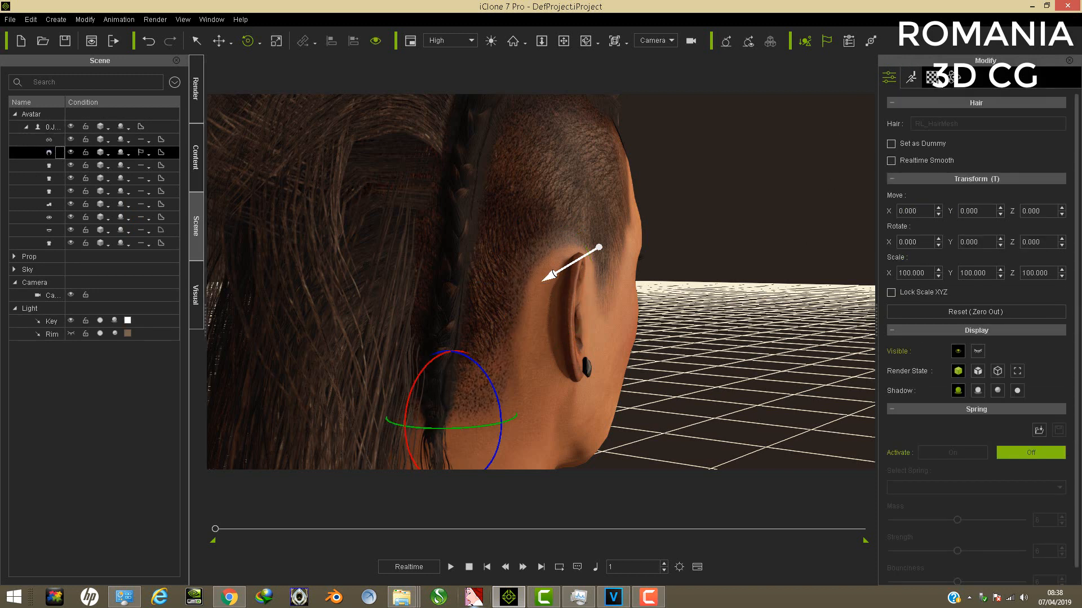
pyautogui.click(932, 78)
pyautogui.scroll(-5, 965, 282)
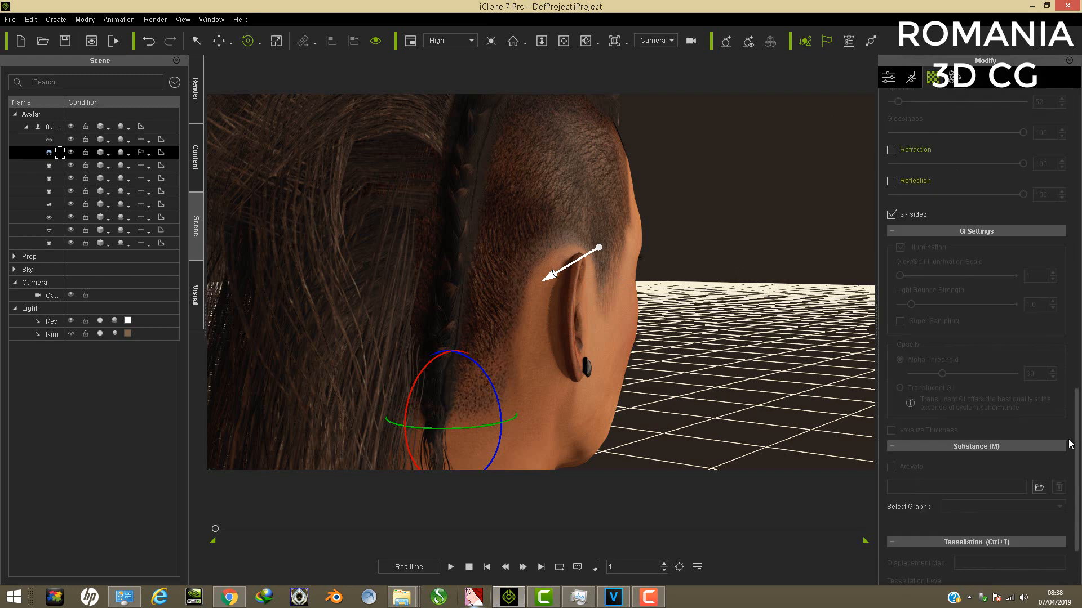
pyautogui.scroll(7, 1011, 376)
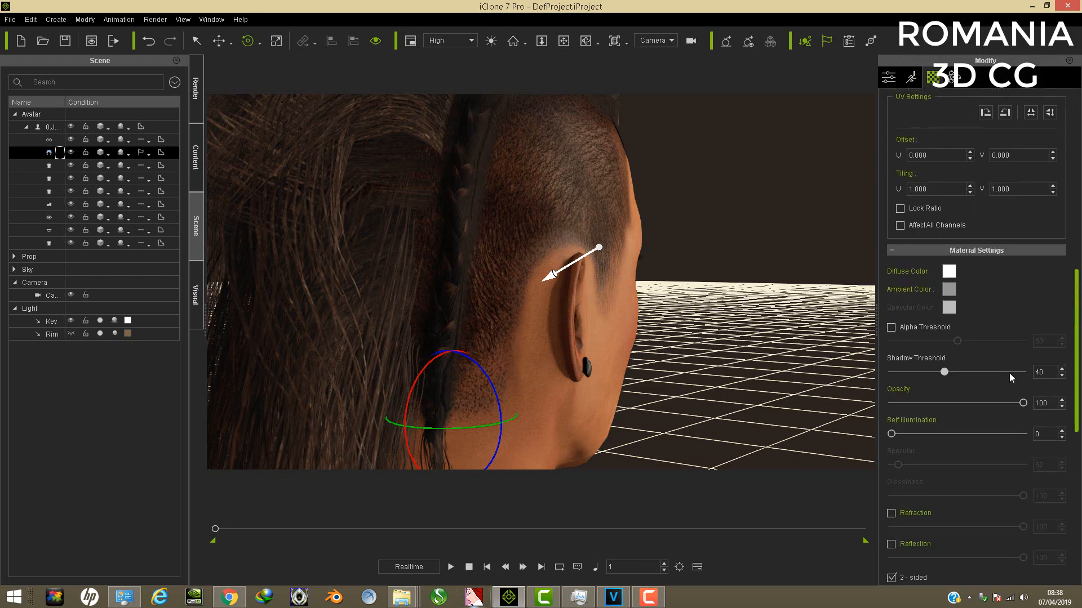
pyautogui.moveTo(893, 435); pyautogui.dragTo(818, 442)
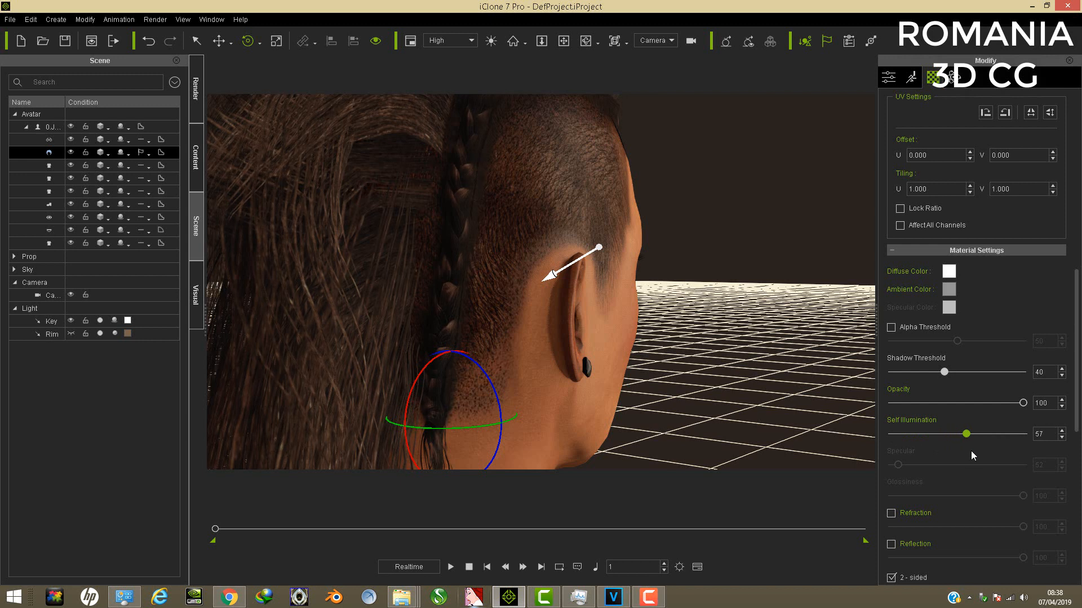
pyautogui.moveTo(946, 457); pyautogui.dragTo(968, 461)
# - Go to frame 86, frame the hair from the front, and set the Fade_Mohawk_Hair material's Self Illumination to 78
pyautogui.moveTo(222, 532); pyautogui.dragTo(247, 544)
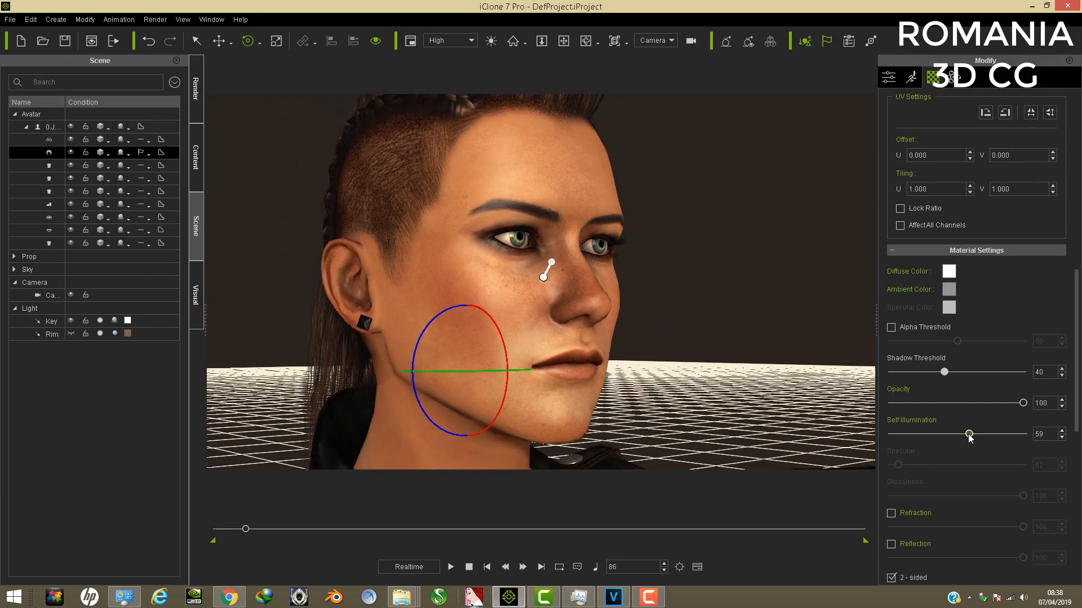
pyautogui.moveTo(969, 435); pyautogui.dragTo(799, 444)
pyautogui.moveTo(891, 434); pyautogui.dragTo(1005, 451)
pyautogui.click(563, 41)
pyautogui.moveTo(513, 197); pyautogui.dragTo(522, 217)
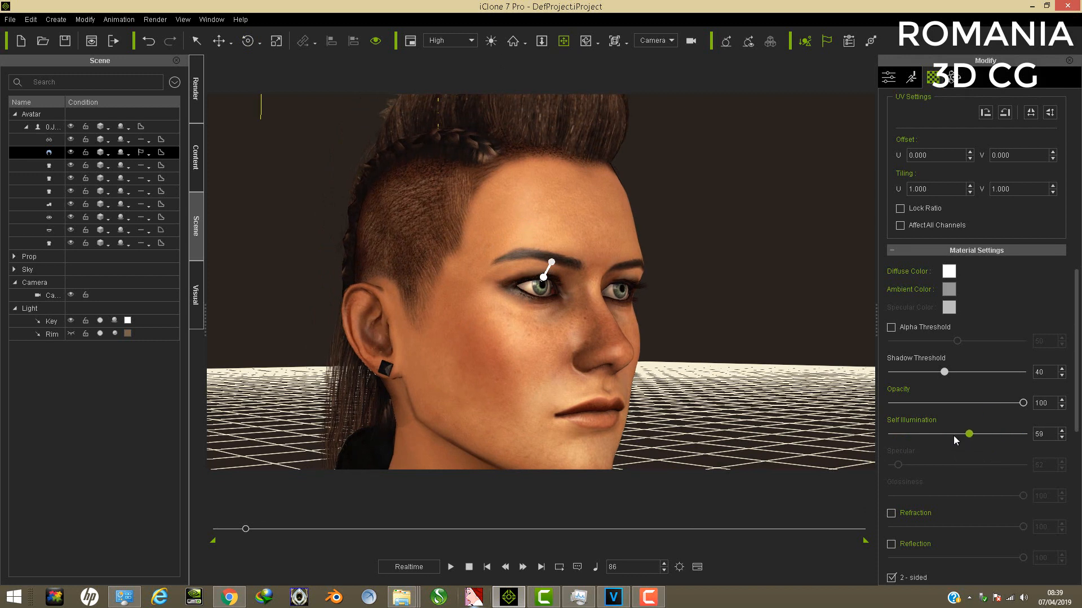
pyautogui.moveTo(954, 435); pyautogui.dragTo(854, 435)
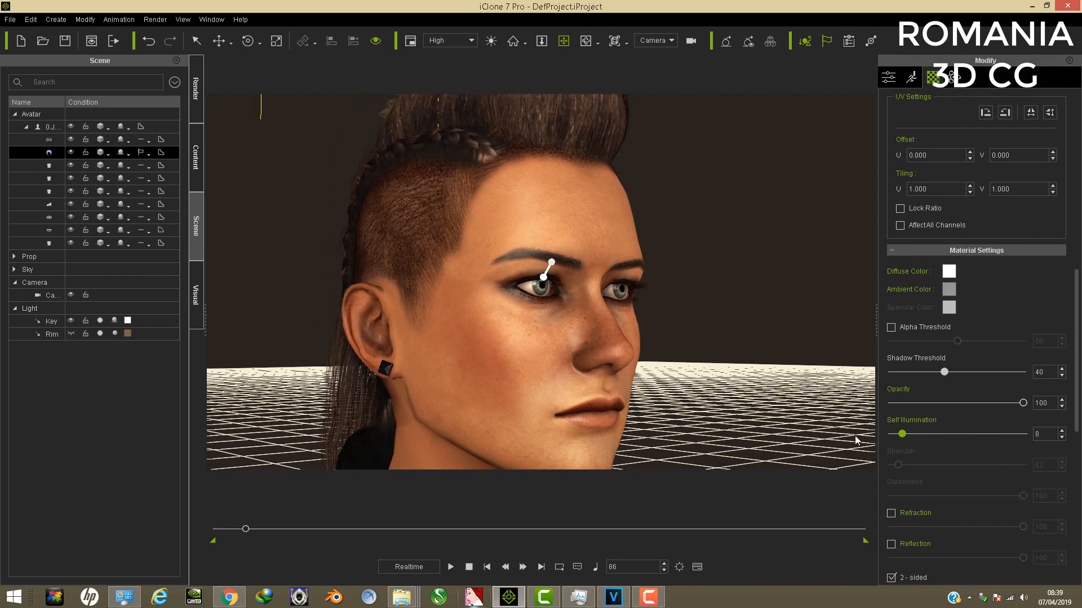
pyautogui.moveTo(561, 235); pyautogui.dragTo(572, 294)
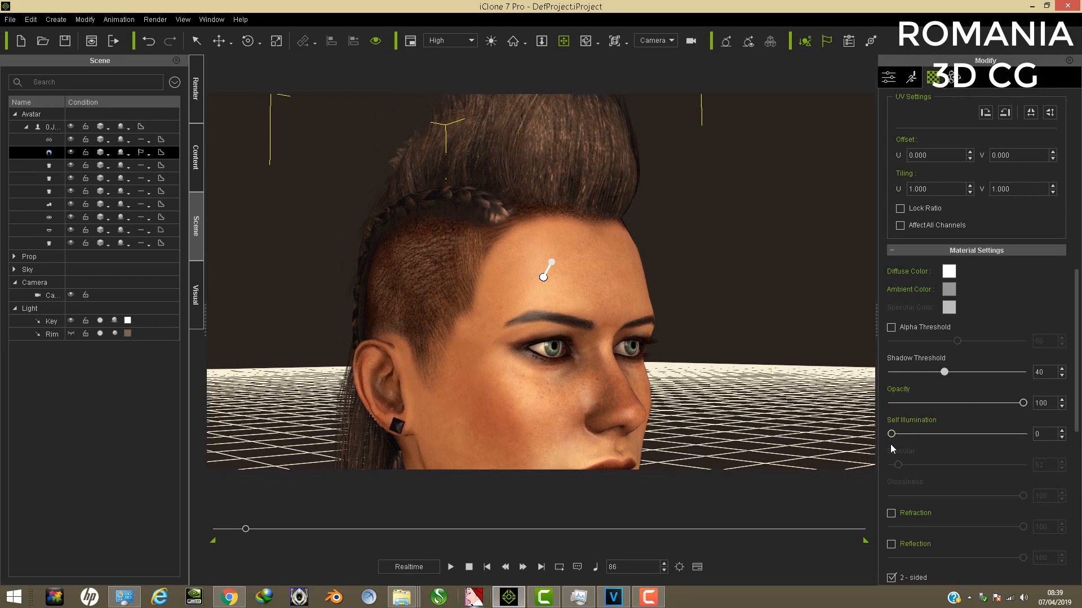
pyautogui.moveTo(898, 435); pyautogui.dragTo(983, 435)
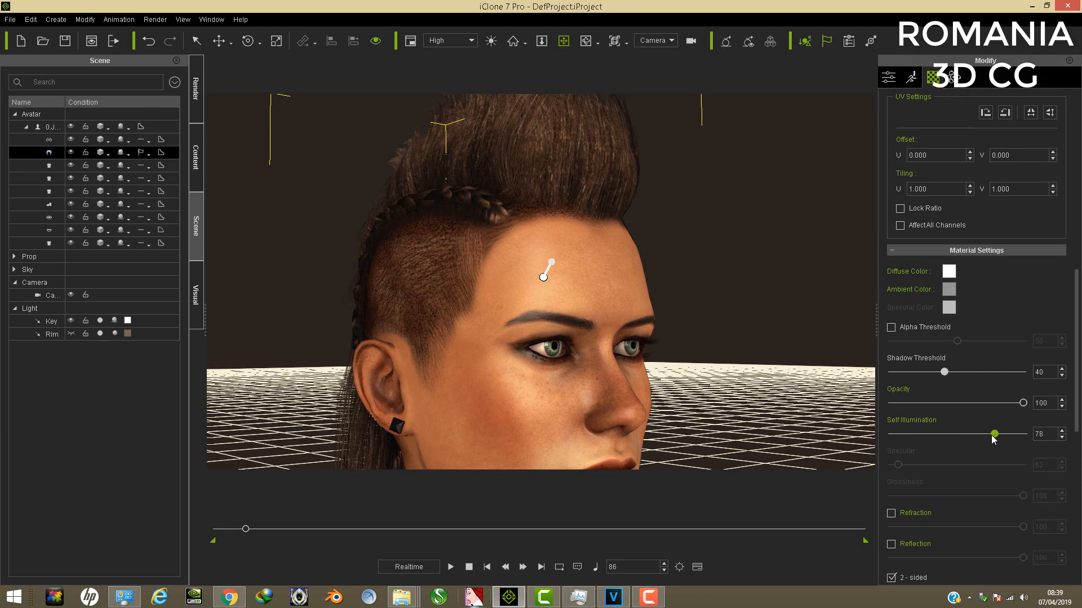
# - Pick the scalp material Fade_Mohawk_Scalp on the shaved side of the head and raise its Self Illumination to 100
pyautogui.moveTo(611, 191); pyautogui.dragTo(811, 214, button='right')
pyautogui.moveTo(370, 183); pyautogui.dragTo(665, 221, button='right')
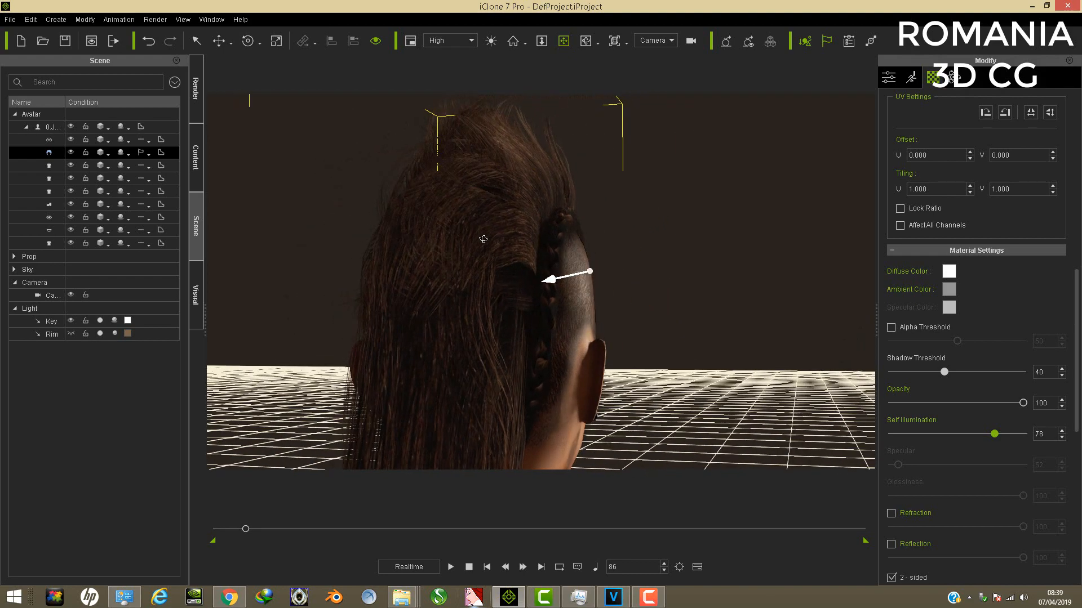
pyautogui.moveTo(483, 239); pyautogui.dragTo(509, 280, button='right')
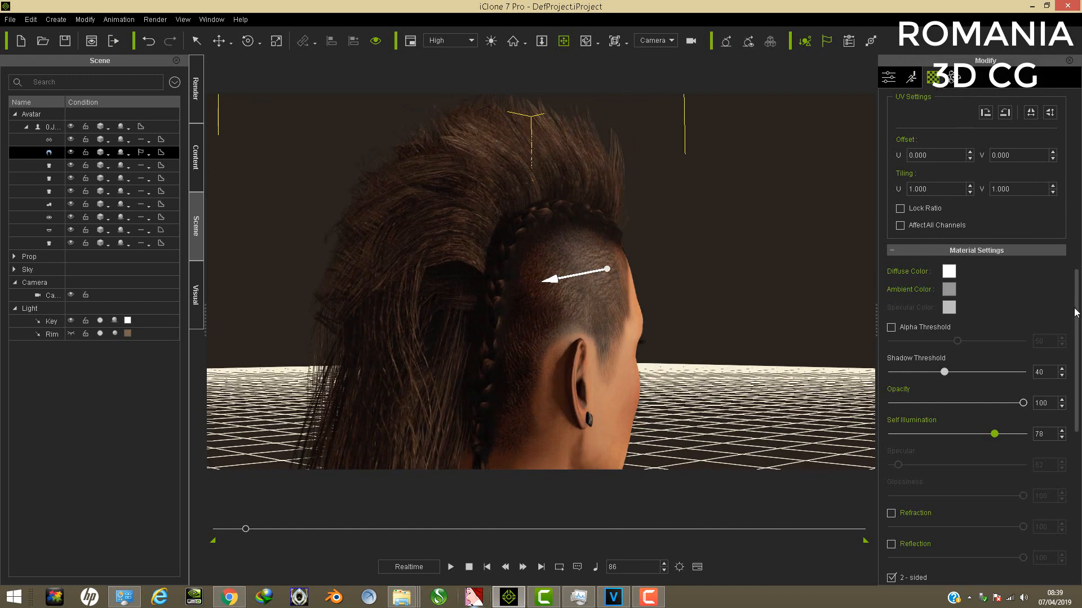
pyautogui.moveTo(1076, 280); pyautogui.dragTo(1081, 104)
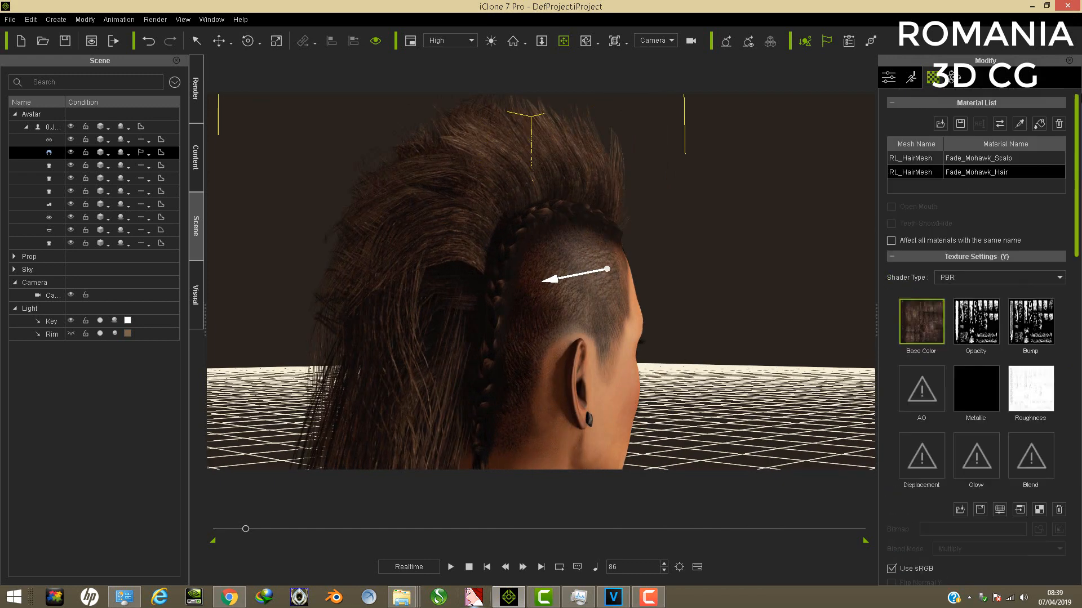
pyautogui.click(1017, 126)
pyautogui.click(579, 320)
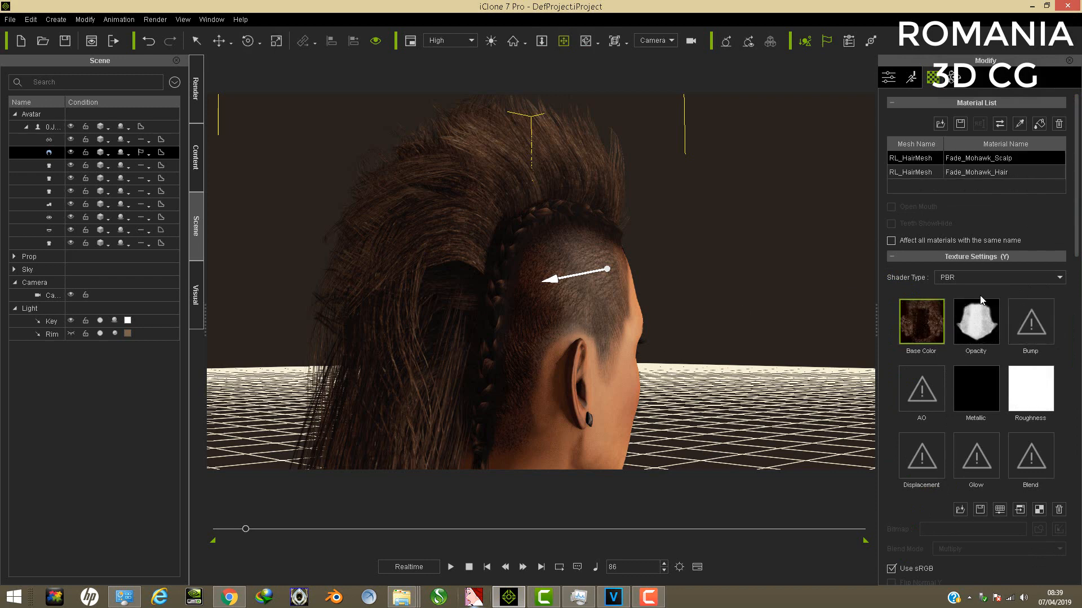
pyautogui.scroll(-10, 1065, 383)
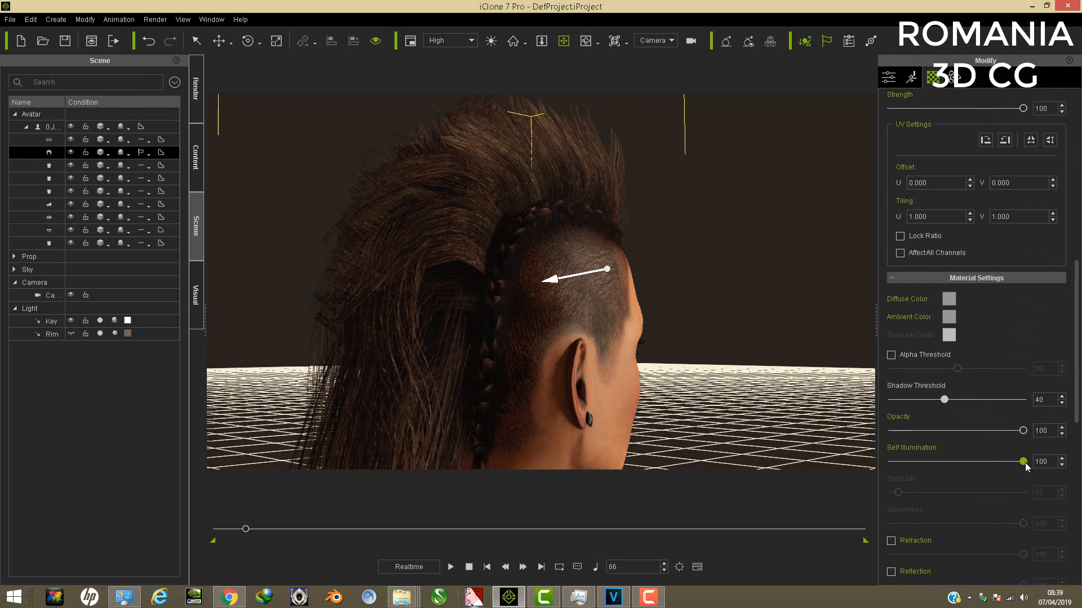
pyautogui.moveTo(1023, 462)
pyautogui.mouseDown()
pyautogui.moveTo(898, 462)
pyautogui.moveTo(1023, 461)
pyautogui.mouseUp()
# - Examine the avatar from the face to full body at several angles and distances to judge the lighting and materials
pyautogui.moveTo(652, 342); pyautogui.dragTo(533, 346, button='right')
pyautogui.scroll(-4, 533, 345)
pyautogui.moveTo(587, 342); pyautogui.dragTo(584, 278, button='middle')
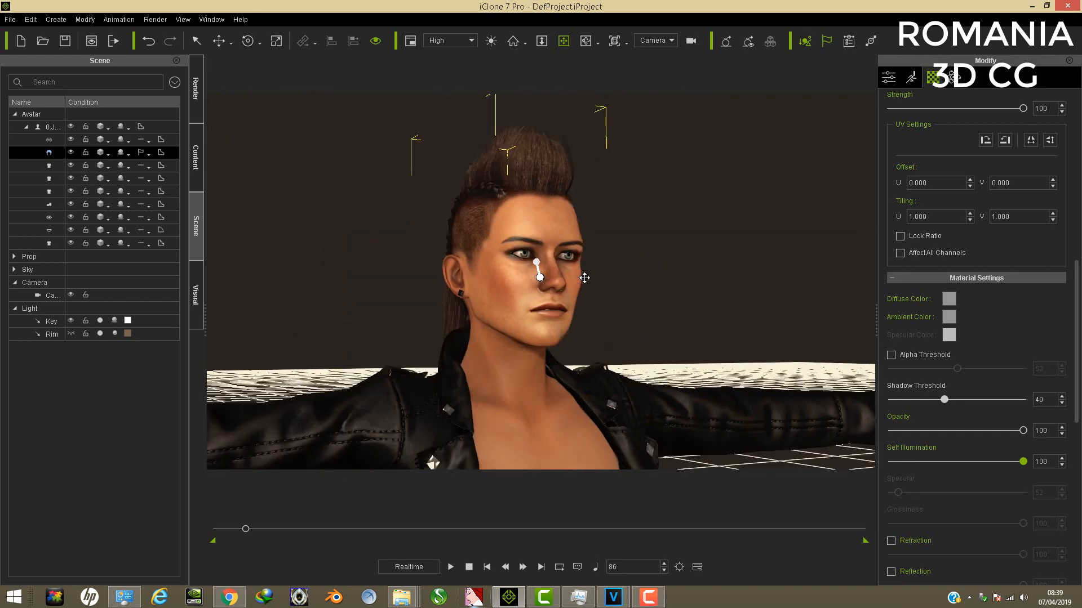
pyautogui.moveTo(545, 290); pyautogui.dragTo(532, 294, button='right')
pyautogui.moveTo(533, 294); pyautogui.dragTo(578, 245, button='middle')
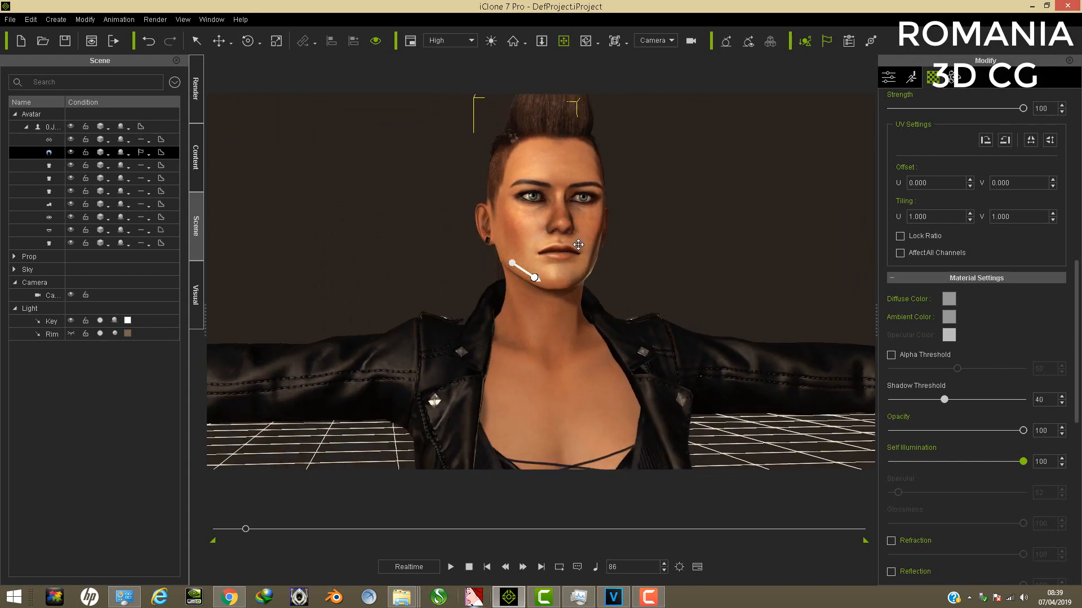
pyautogui.scroll(-5, 578, 244)
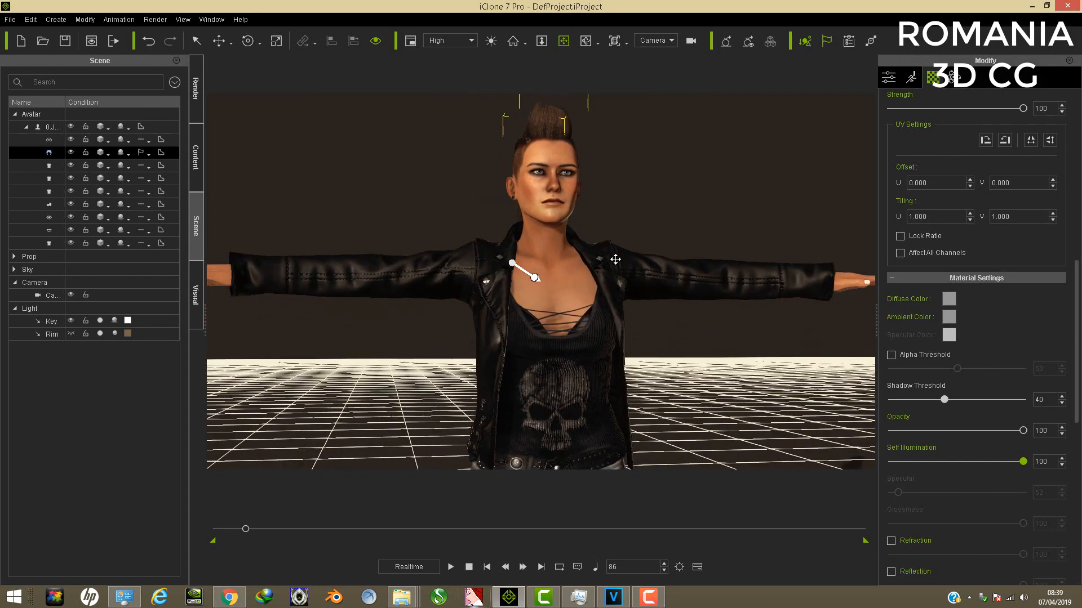
pyautogui.moveTo(523, 240); pyautogui.dragTo(576, 246, button='right')
pyautogui.moveTo(573, 249); pyautogui.dragTo(525, 248, button='middle')
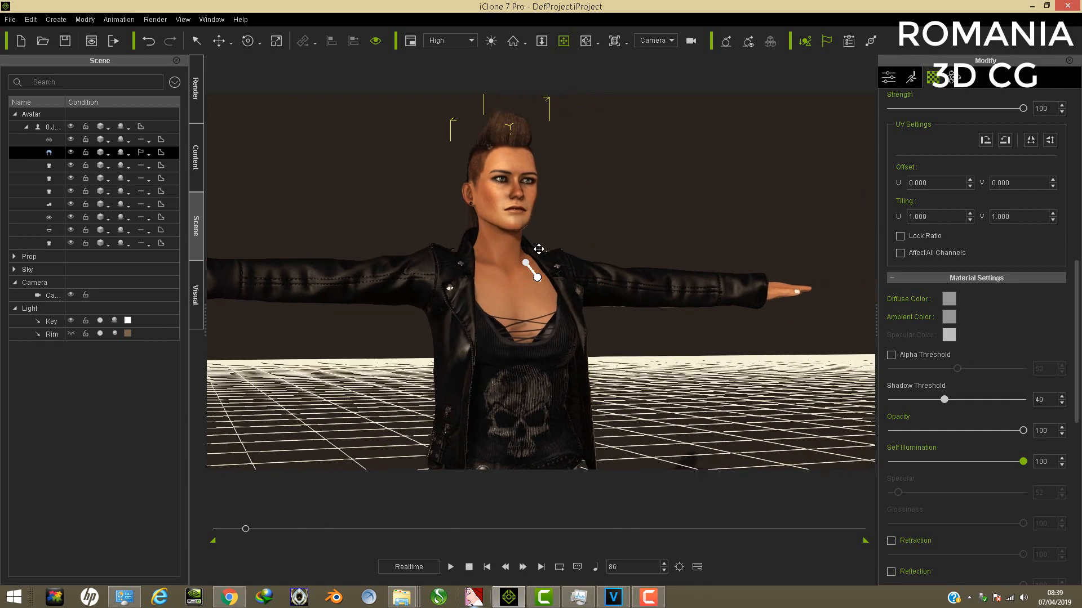
pyautogui.moveTo(1078, 355); pyautogui.dragTo(1077, 188)
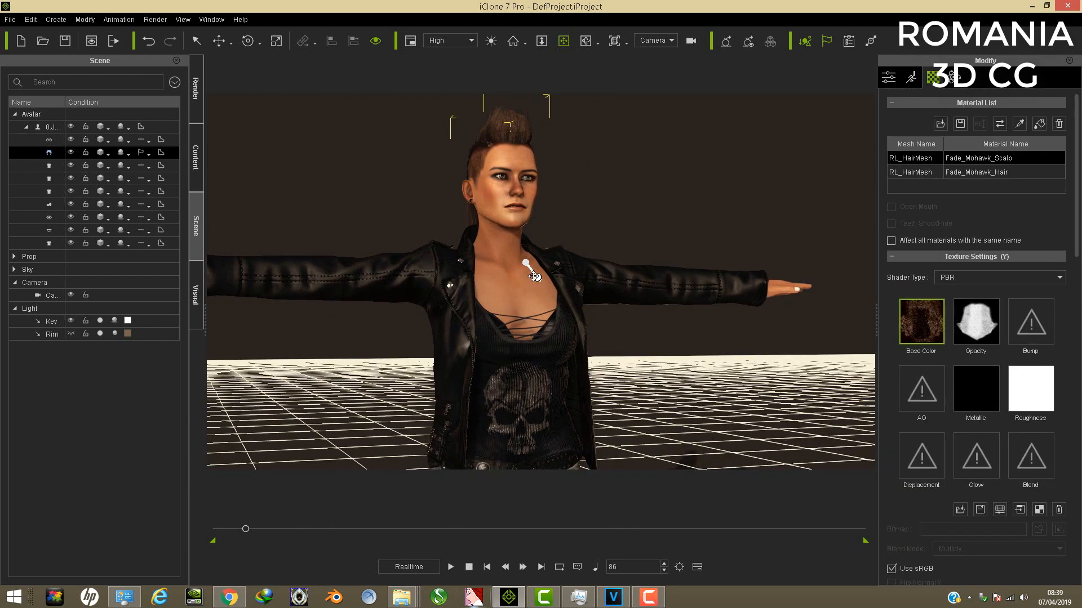
pyautogui.moveTo(534, 276); pyautogui.dragTo(599, 271, button='right')
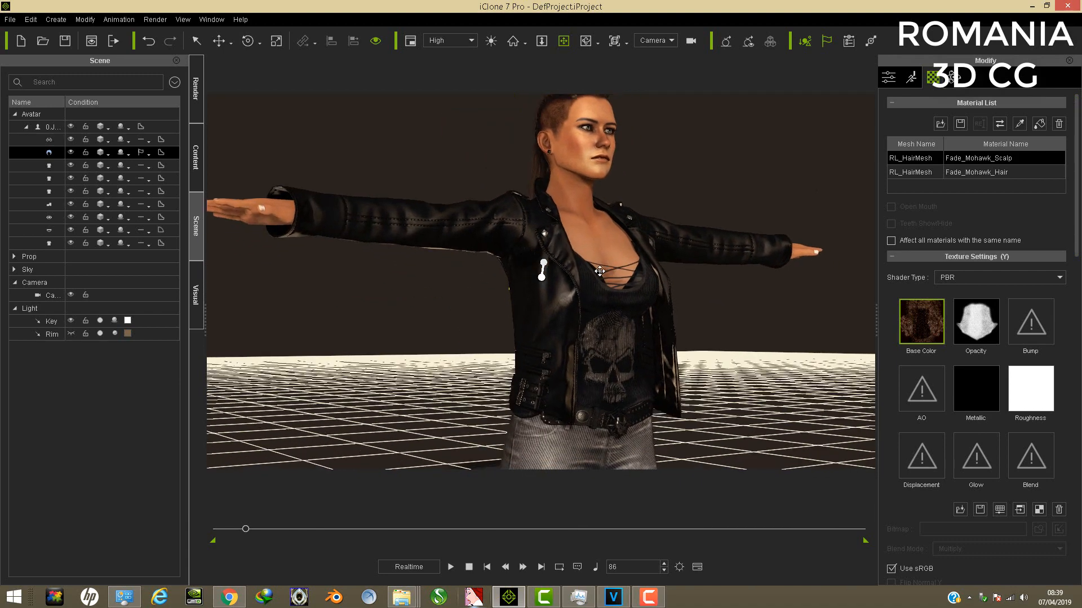
pyautogui.scroll(-3, 600, 271)
pyautogui.scroll(-3, 594, 277)
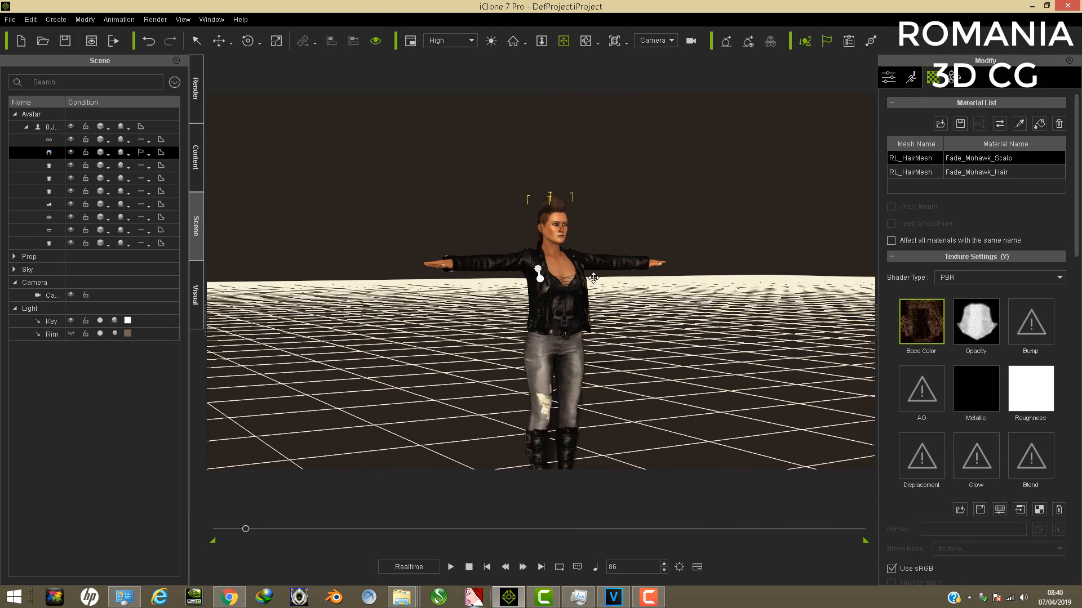
pyautogui.moveTo(593, 278); pyautogui.dragTo(595, 248, button='middle')
pyautogui.moveTo(595, 247)
pyautogui.mouseDown(button='right')
pyautogui.moveTo(575, 245)
pyautogui.moveTo(588, 243)
pyautogui.mouseUp(button='right')
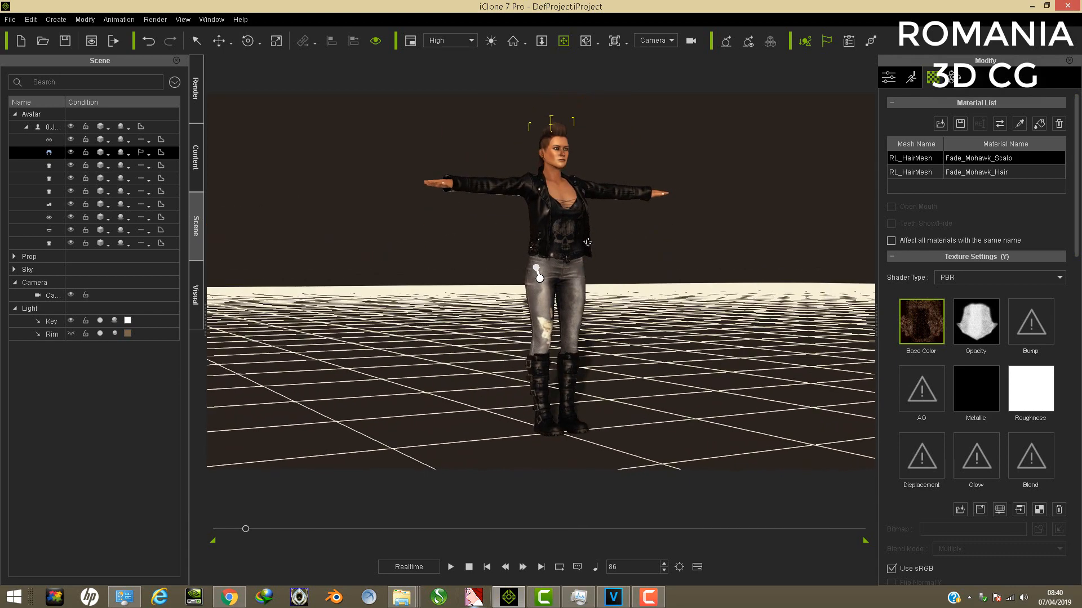
pyautogui.scroll(5, 597, 270)
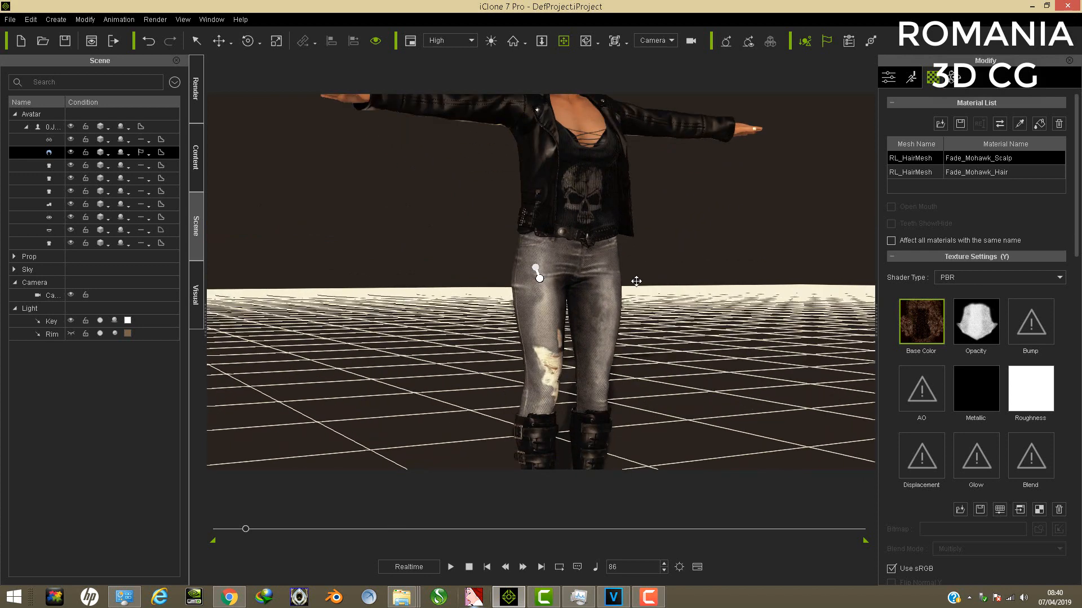
pyautogui.moveTo(618, 255); pyautogui.dragTo(575, 465, button='middle')
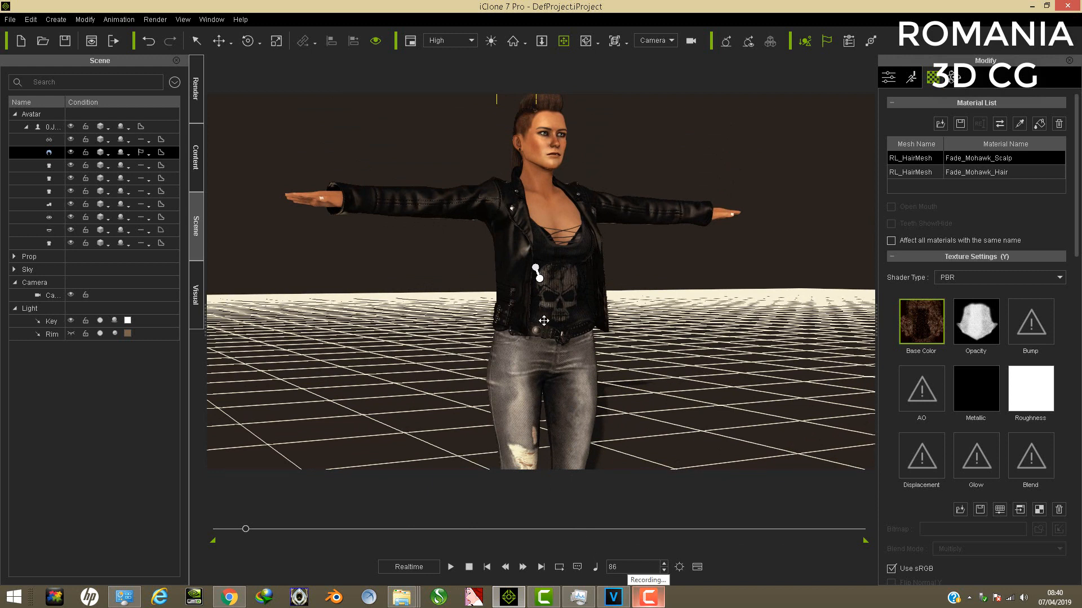
pyautogui.moveTo(565, 332); pyautogui.dragTo(566, 309, button='right')
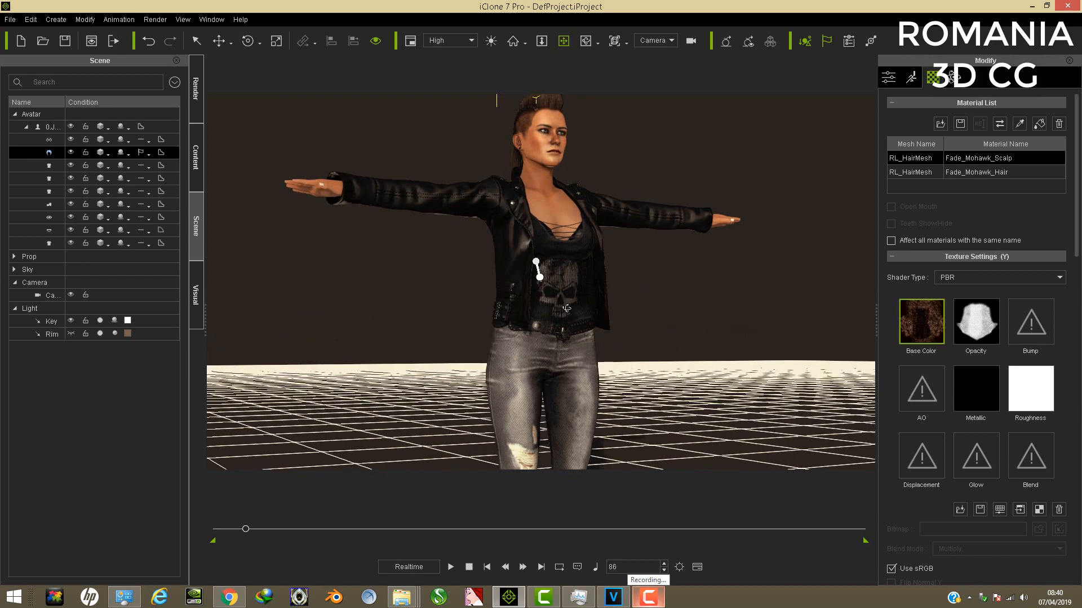
pyautogui.click(649, 597)
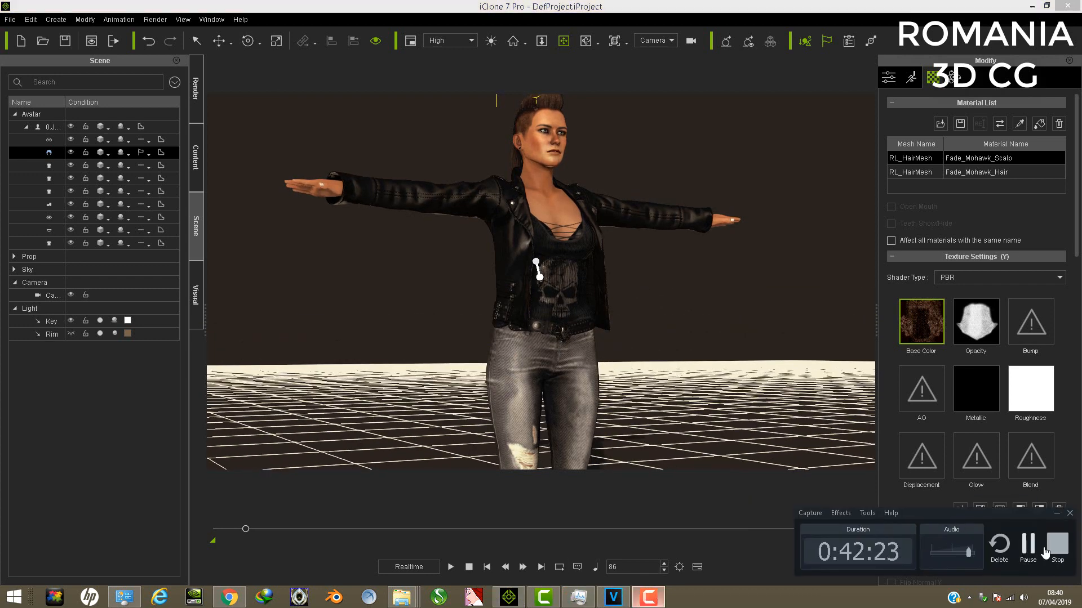